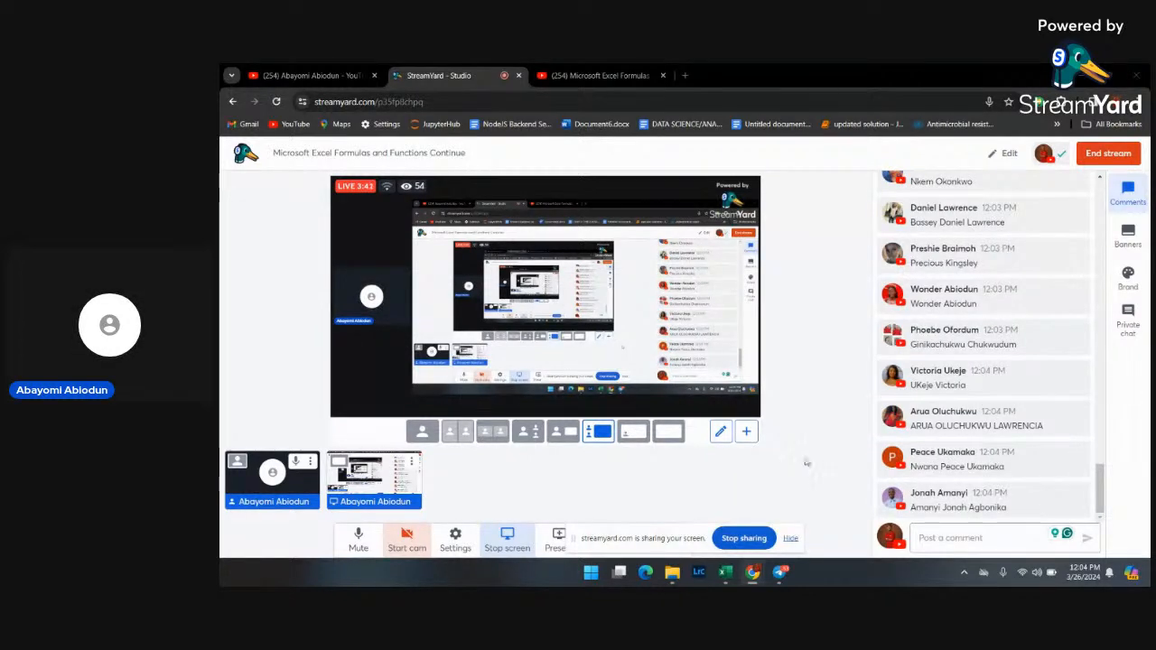
- Switch to the worksheet2 (3).xlsx workbook in Excel and show its Formula and Function 1 sheet
{"action": "left_click", "coordinate": [791, 539]}
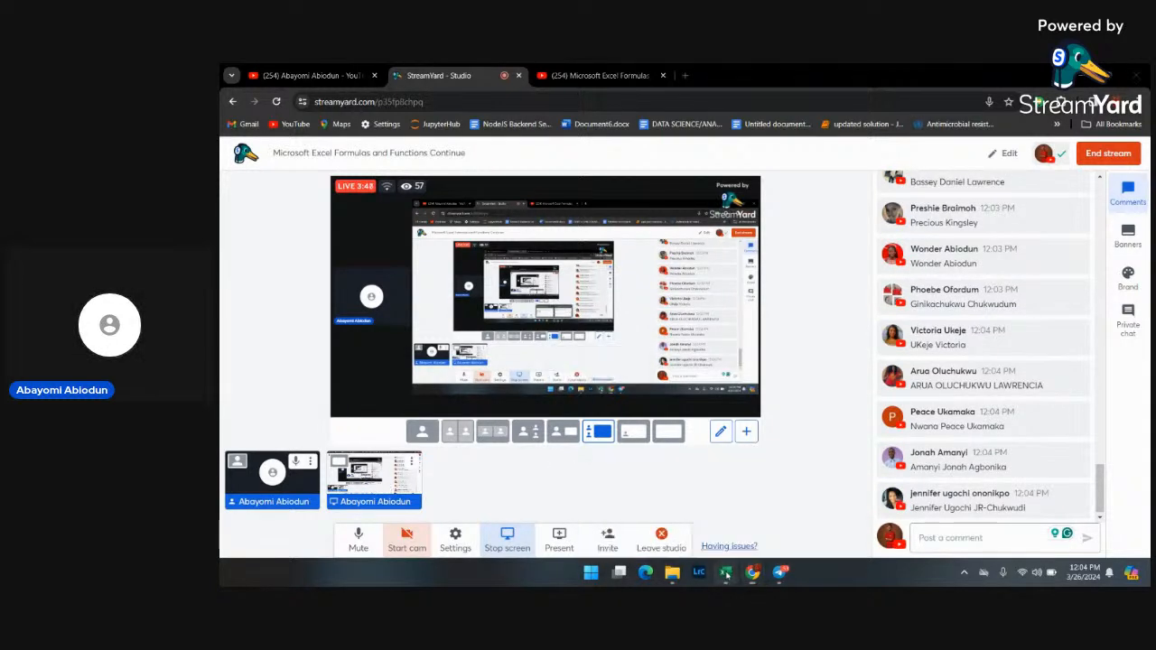
{"action": "mouse_move", "coordinate": [725, 574]}
{"action": "mouse_move", "coordinate": [762, 526]}
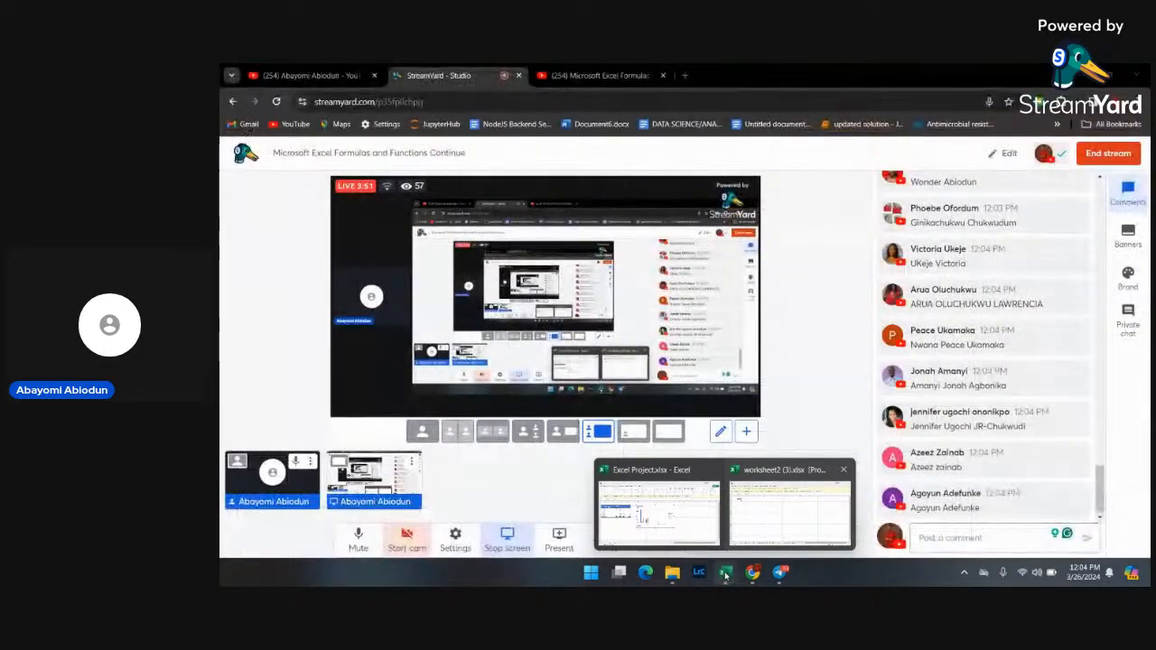
{"action": "left_click", "coordinate": [757, 524]}
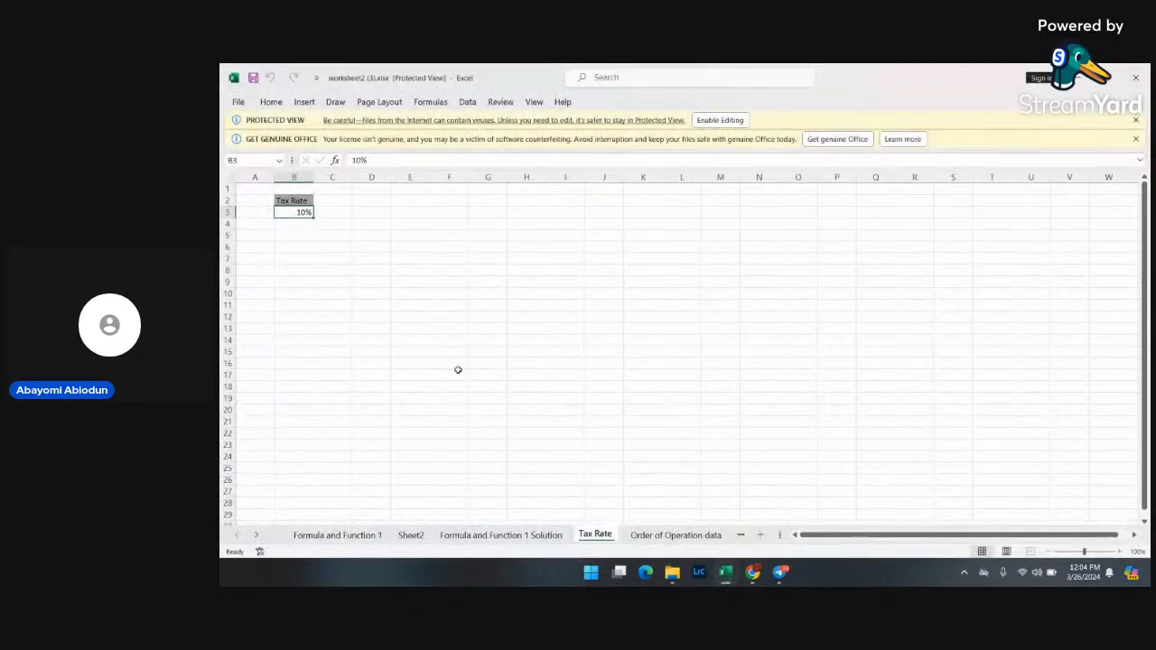
{"action": "left_click", "coordinate": [323, 536]}
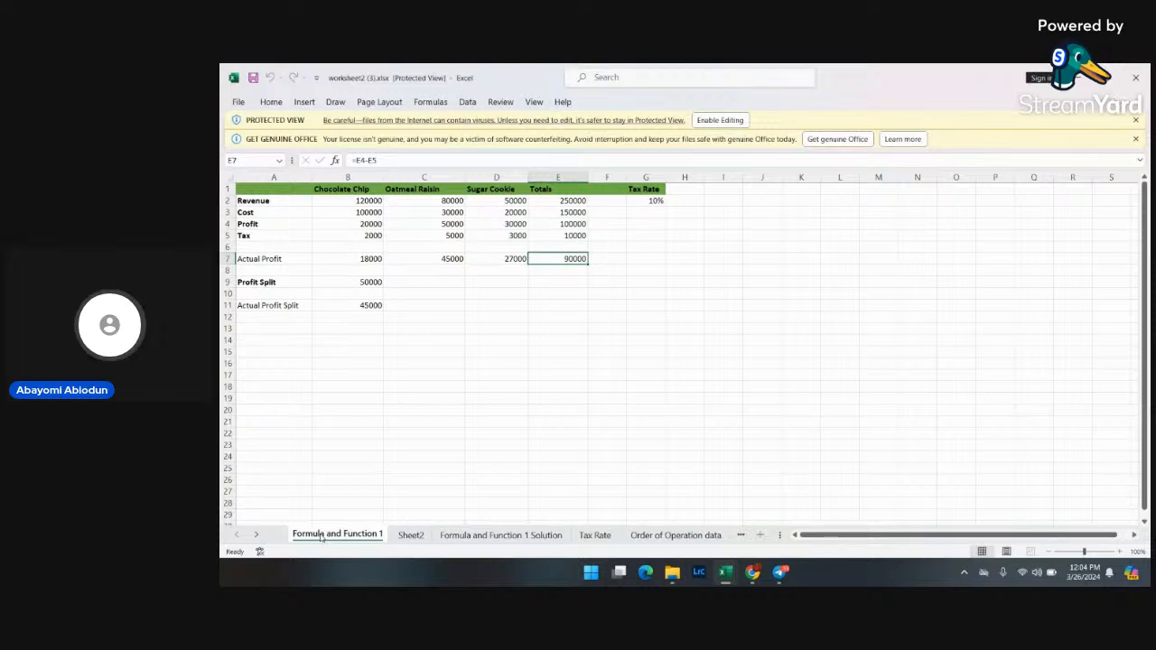
- Enable editing of the workbook and set the sheet's zoom to a custom 150%
{"action": "left_click", "coordinate": [719, 120]}
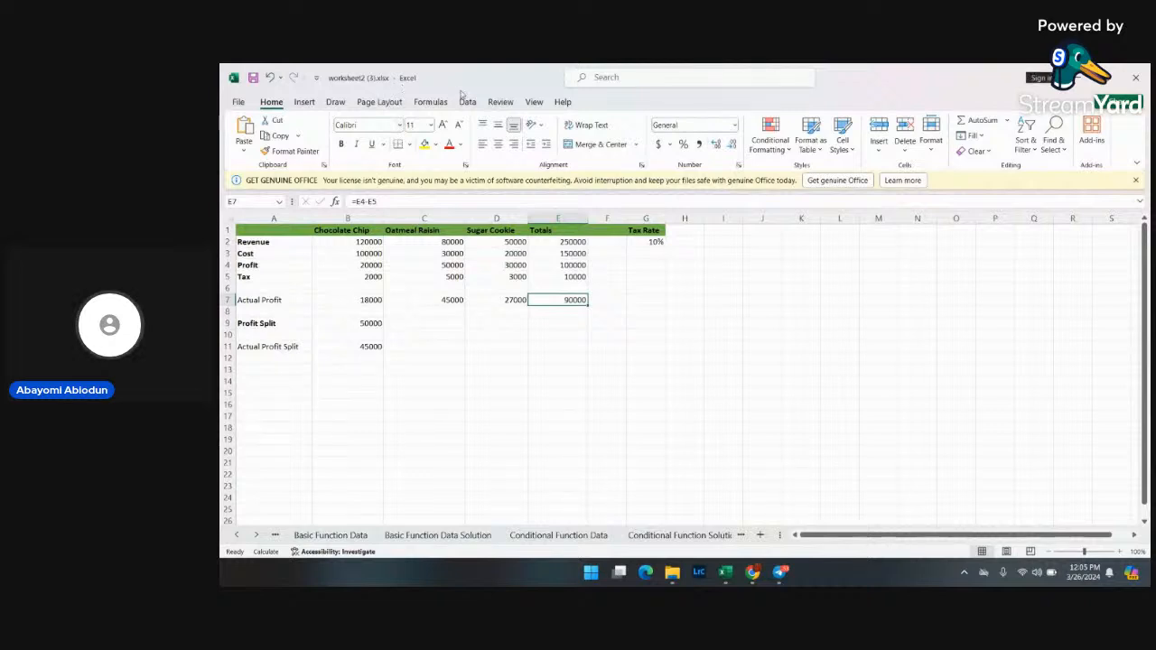
{"action": "left_click", "coordinate": [534, 102]}
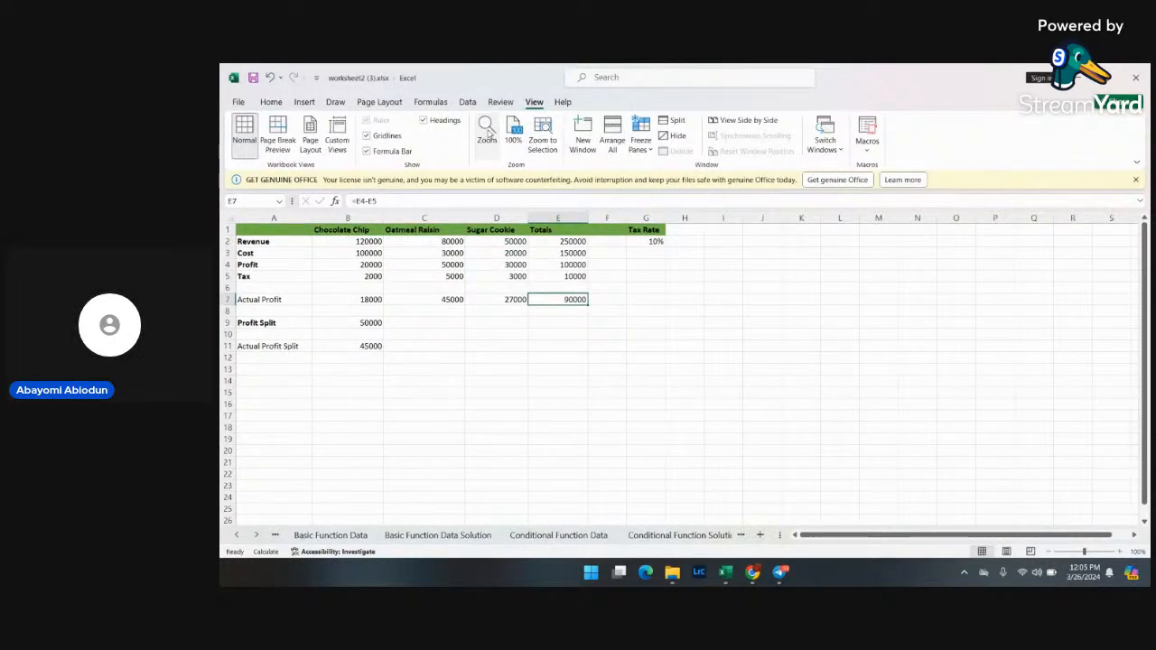
{"action": "left_click", "coordinate": [486, 134]}
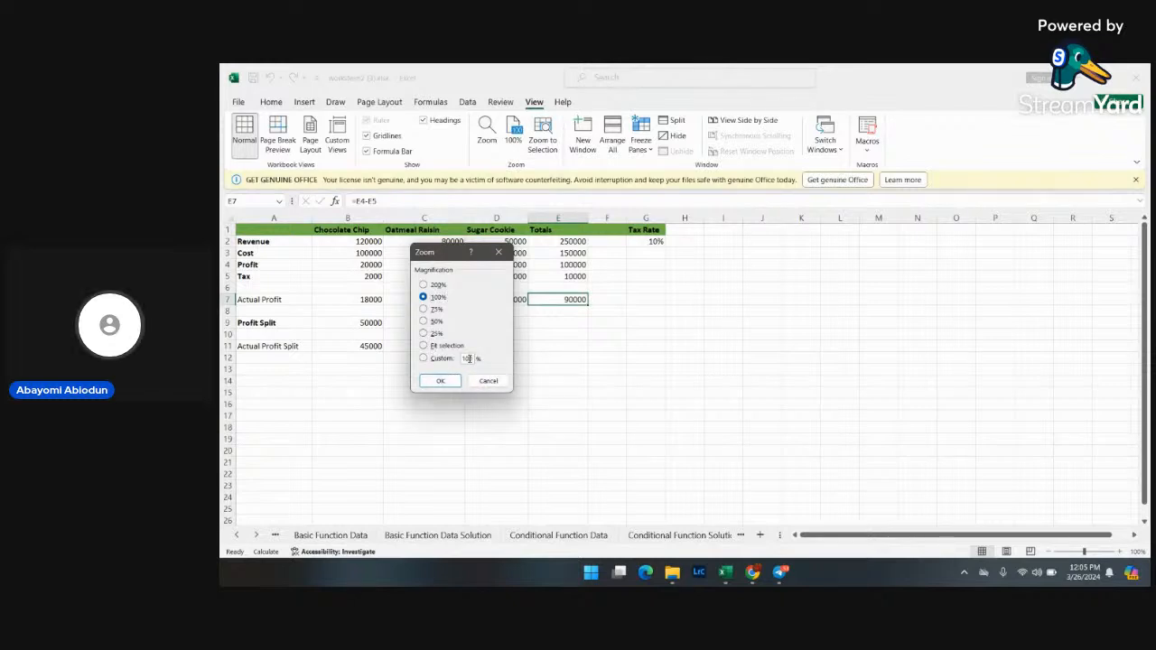
{"action": "left_click", "coordinate": [468, 358]}
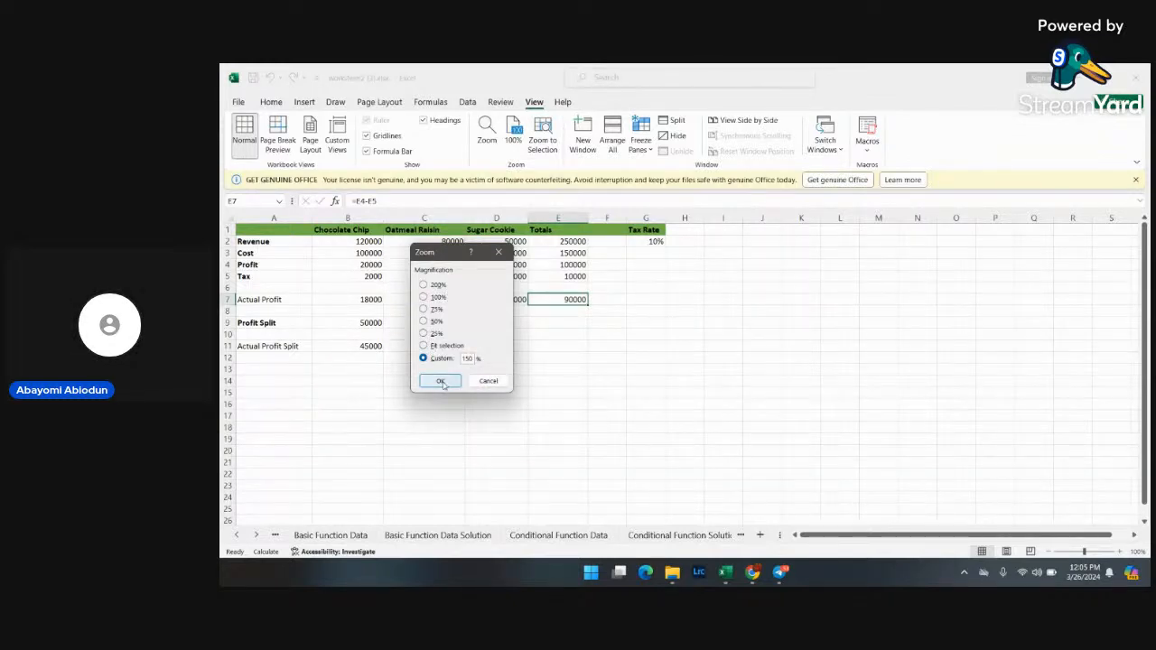
{"action": "left_click", "coordinate": [441, 380]}
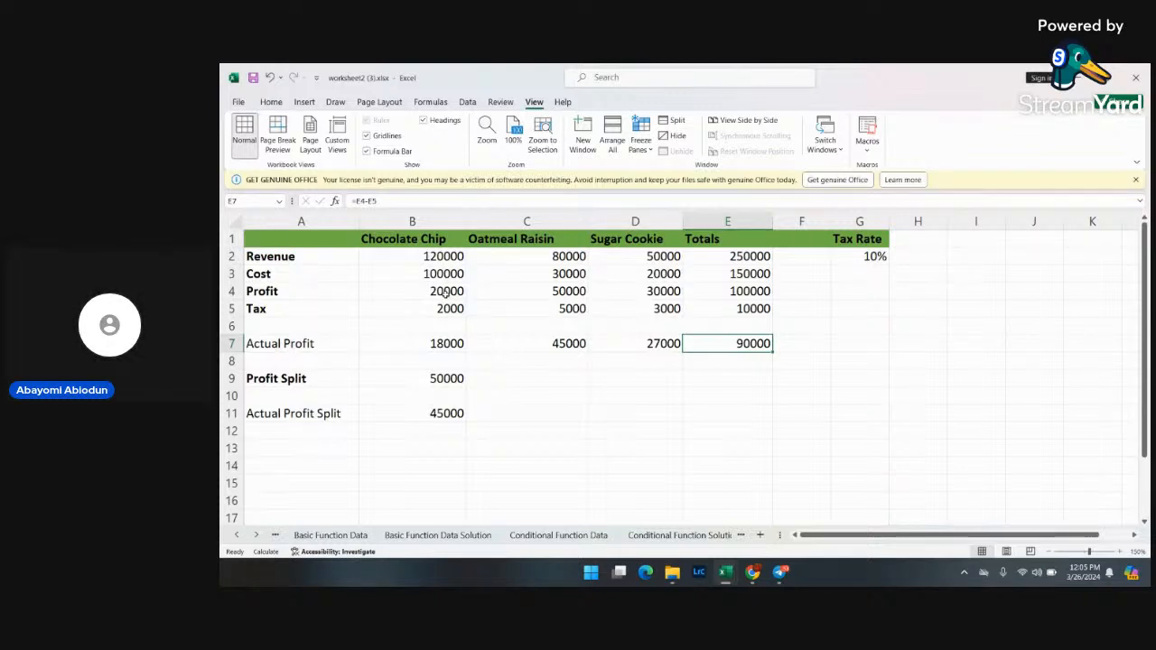
- Examine the Profit row formulas for Chocolate Chip, Oatmeal Raisin, Sugar Cookie and Totals in cells B4 to E4
{"action": "left_click", "coordinate": [445, 291]}
{"action": "double_click", "coordinate": [443, 290]}
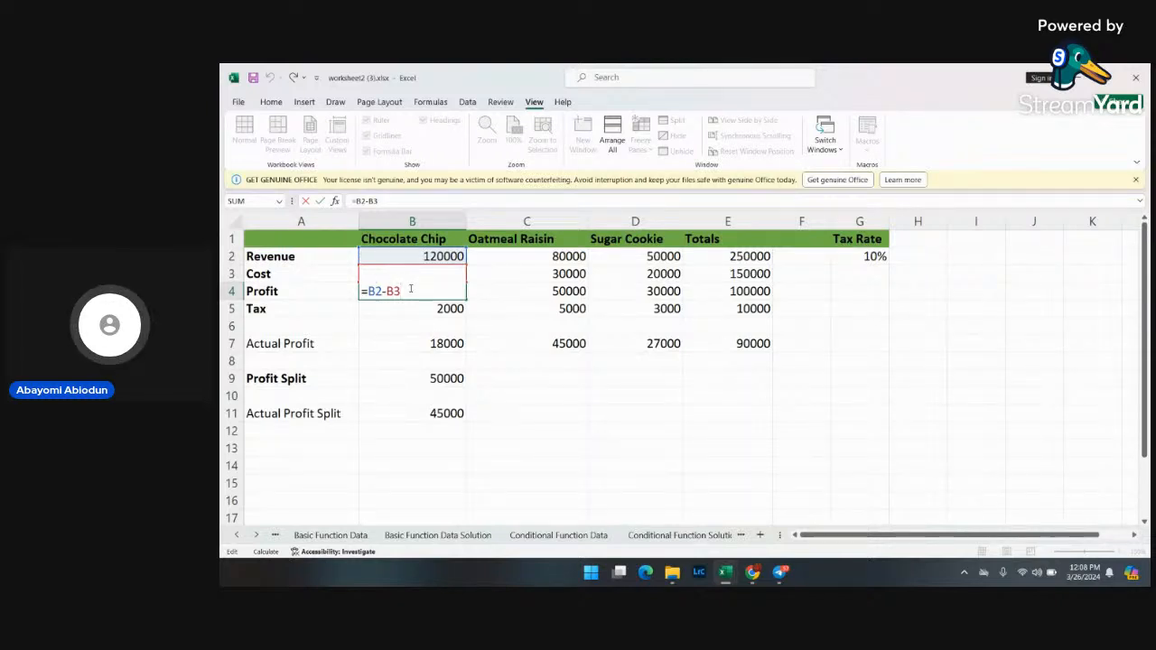
{"action": "key", "text": "Return"}
{"action": "left_click", "coordinate": [431, 292]}
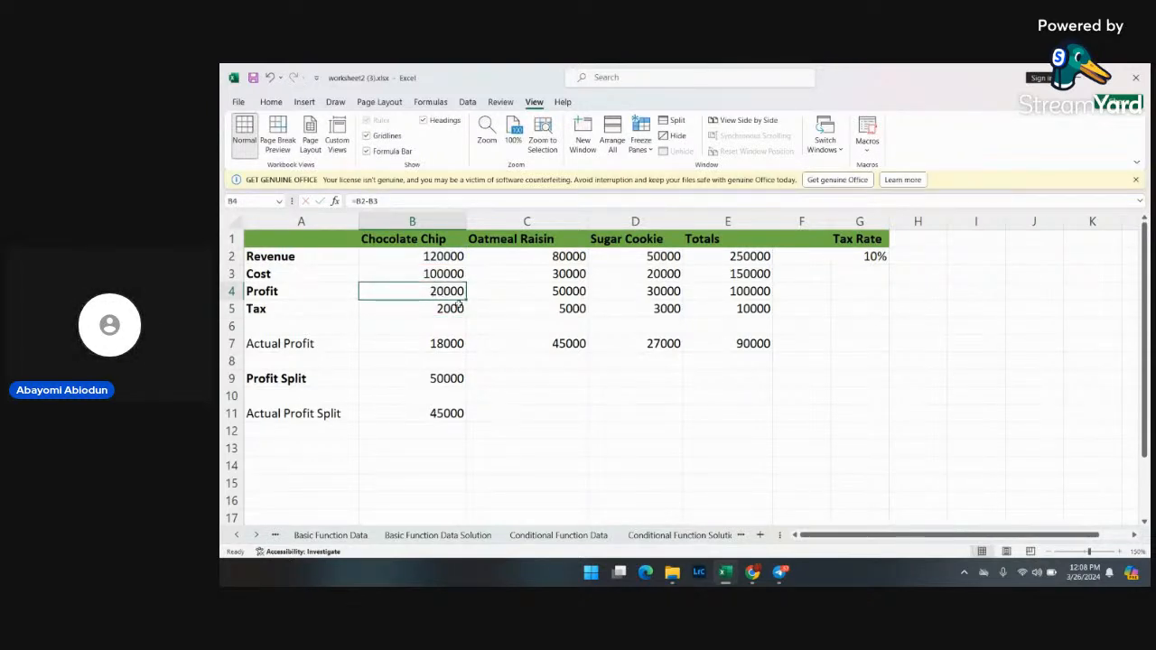
{"action": "double_click", "coordinate": [556, 292]}
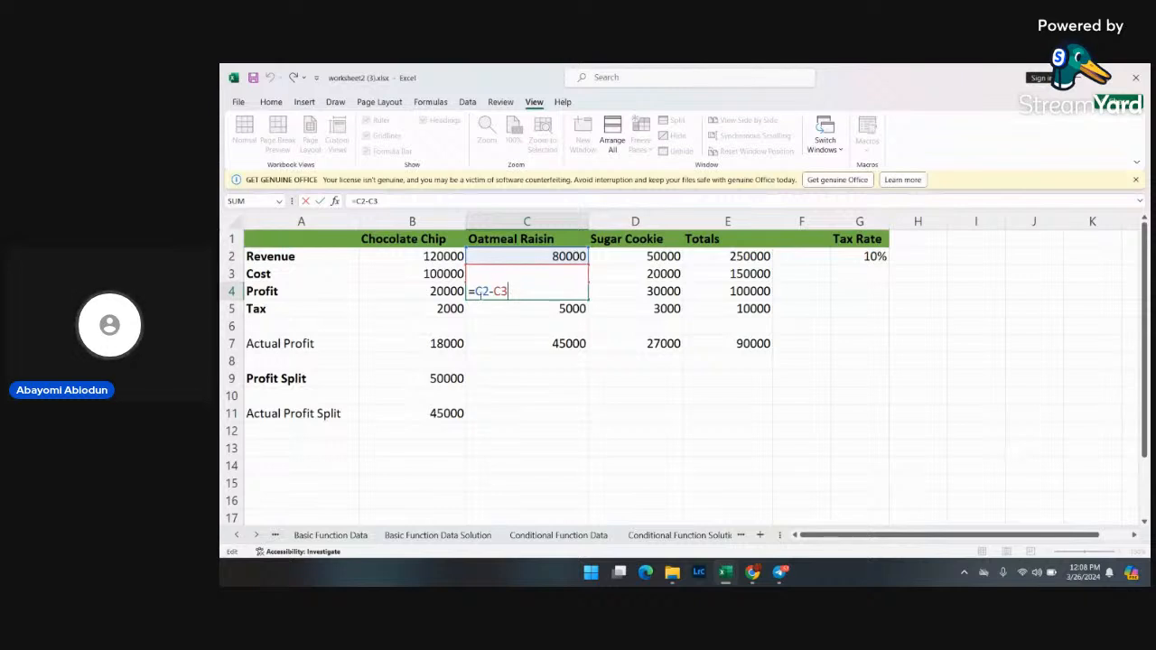
{"action": "double_click", "coordinate": [632, 291]}
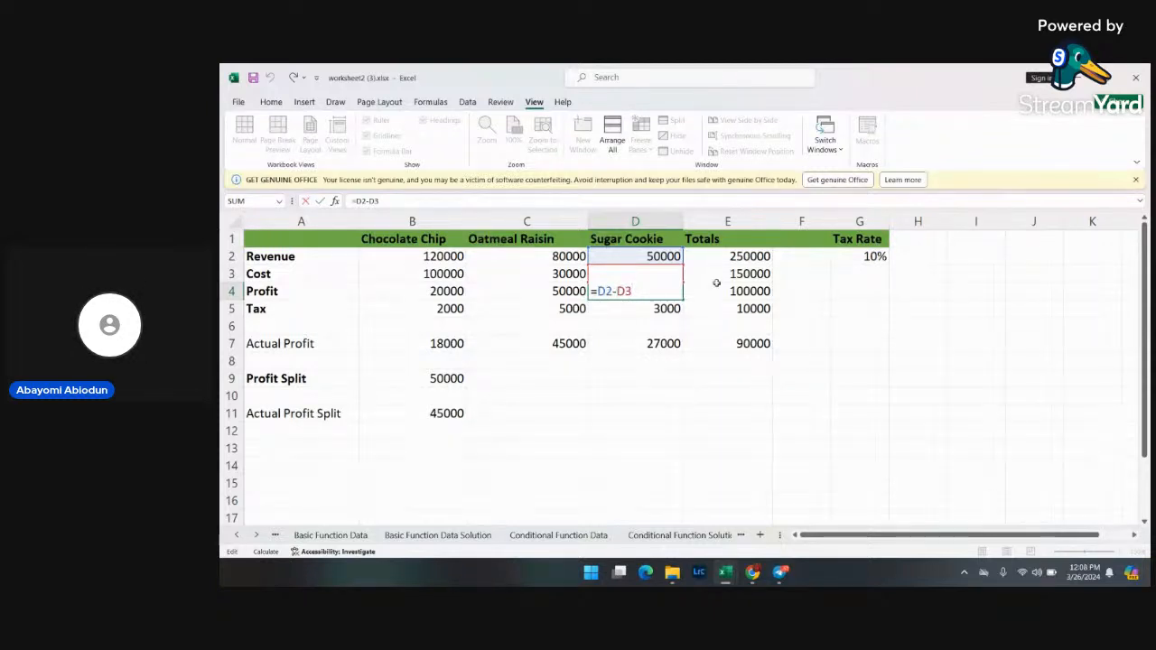
{"action": "left_click", "coordinate": [743, 292]}
{"action": "double_click", "coordinate": [743, 292]}
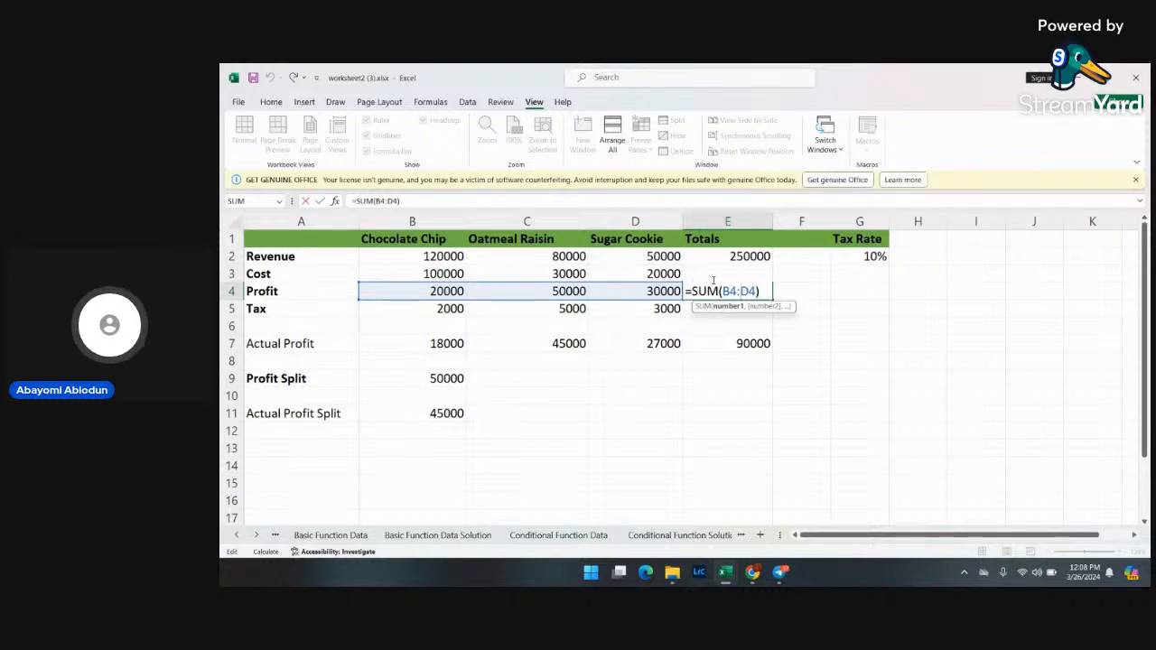
{"action": "left_click", "coordinate": [807, 290]}
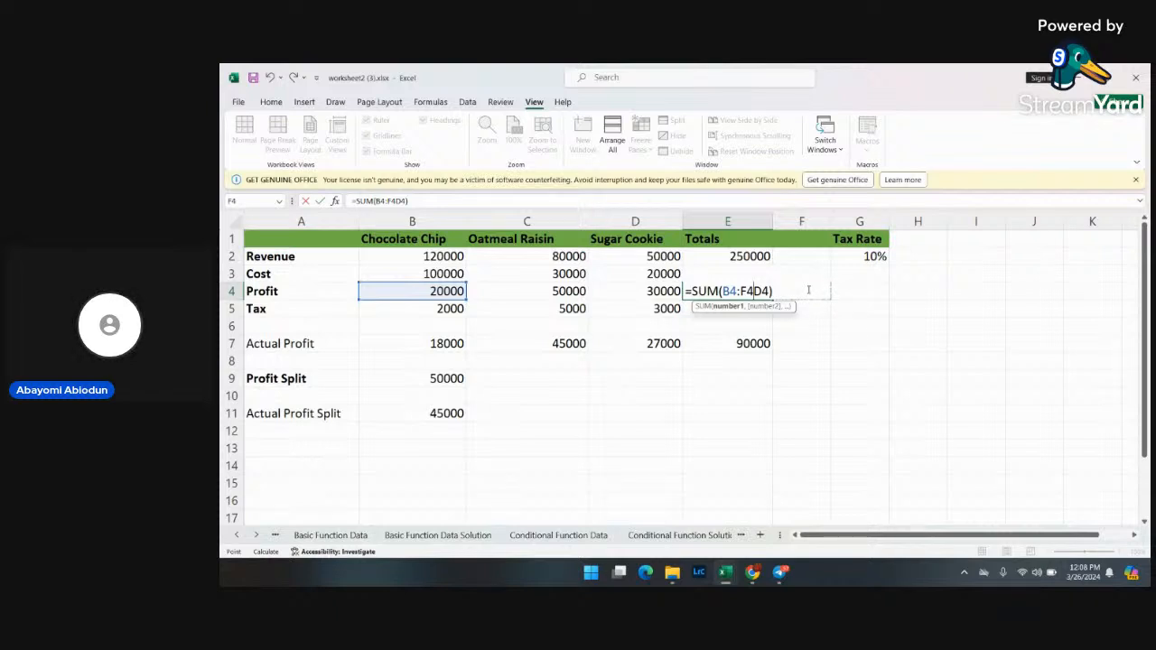
{"action": "left_click", "coordinate": [892, 304]}
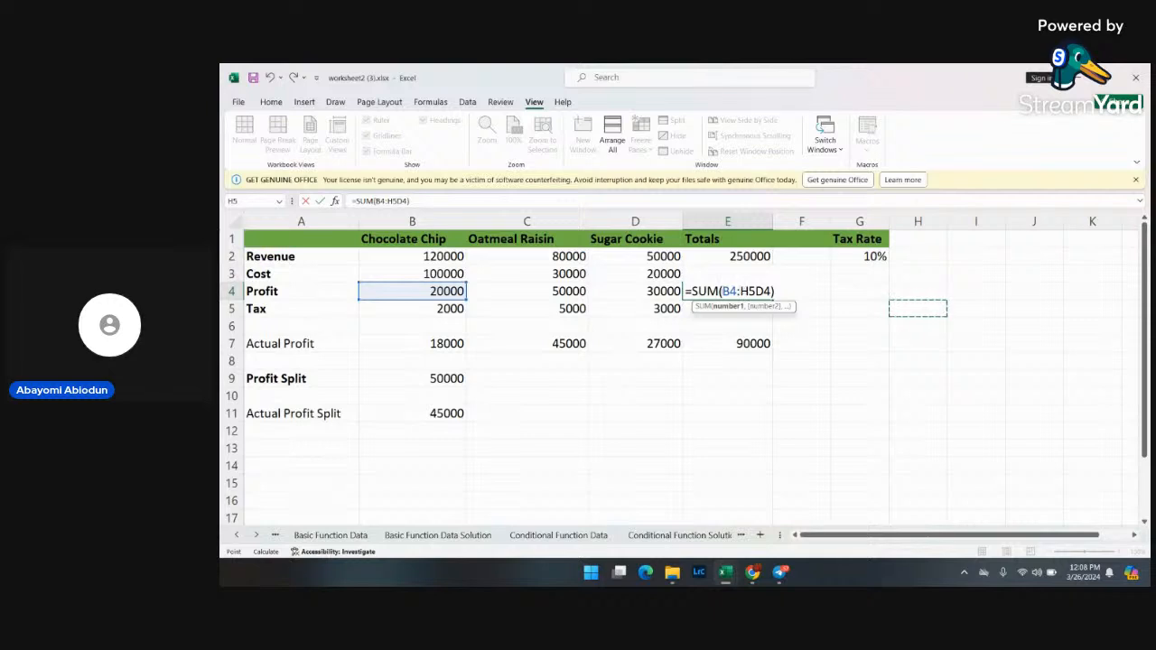
{"action": "left_click", "coordinate": [736, 298]}
{"action": "left_click", "coordinate": [718, 328]}
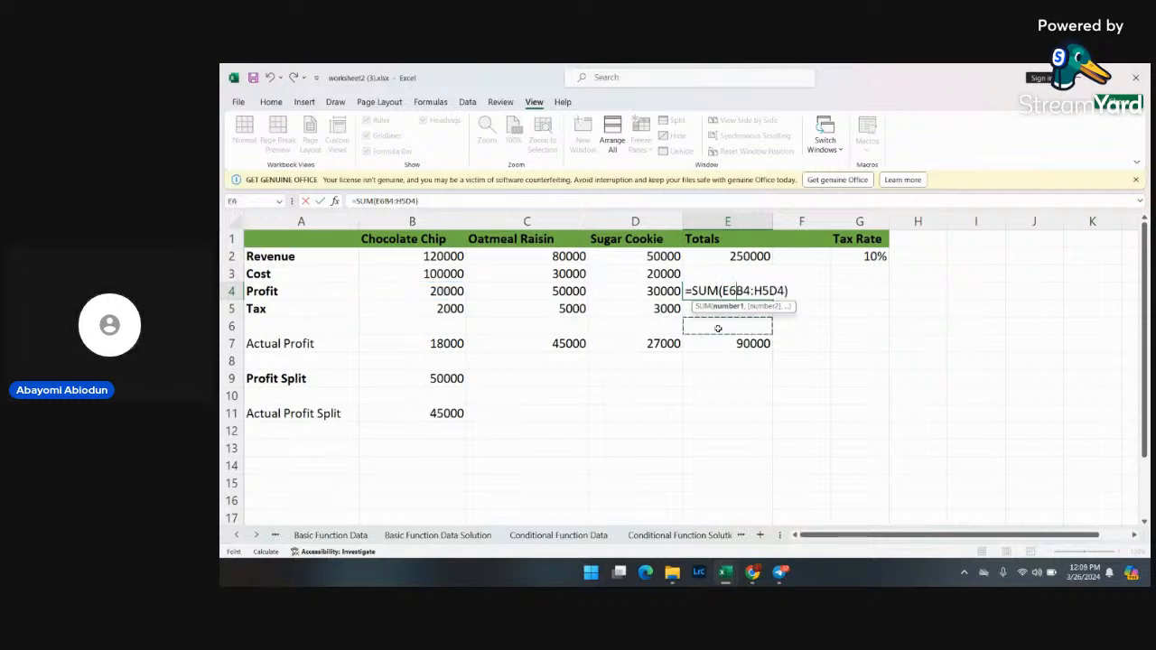
{"action": "left_click", "coordinate": [739, 290]}
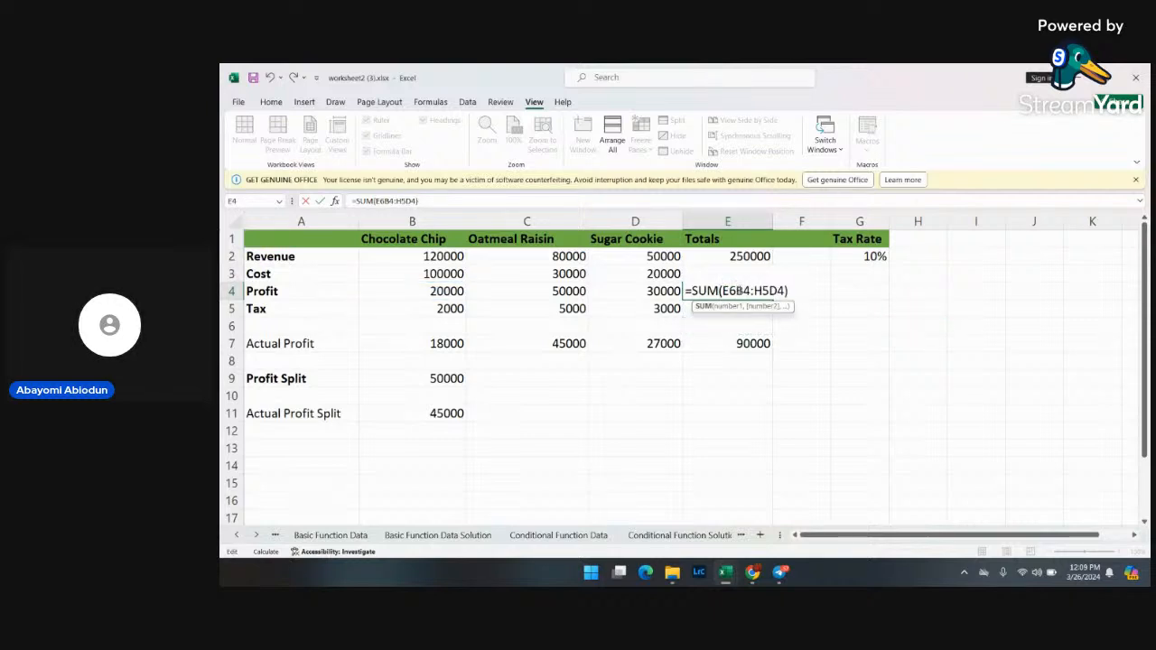
- Remove the stray E6 reference from the start of the total profit formula in E4 and commit the formula
{"action": "left_click", "coordinate": [736, 290]}
{"action": "key", "text": "BackSpace"}
{"action": "key", "text": "BackSpace"}
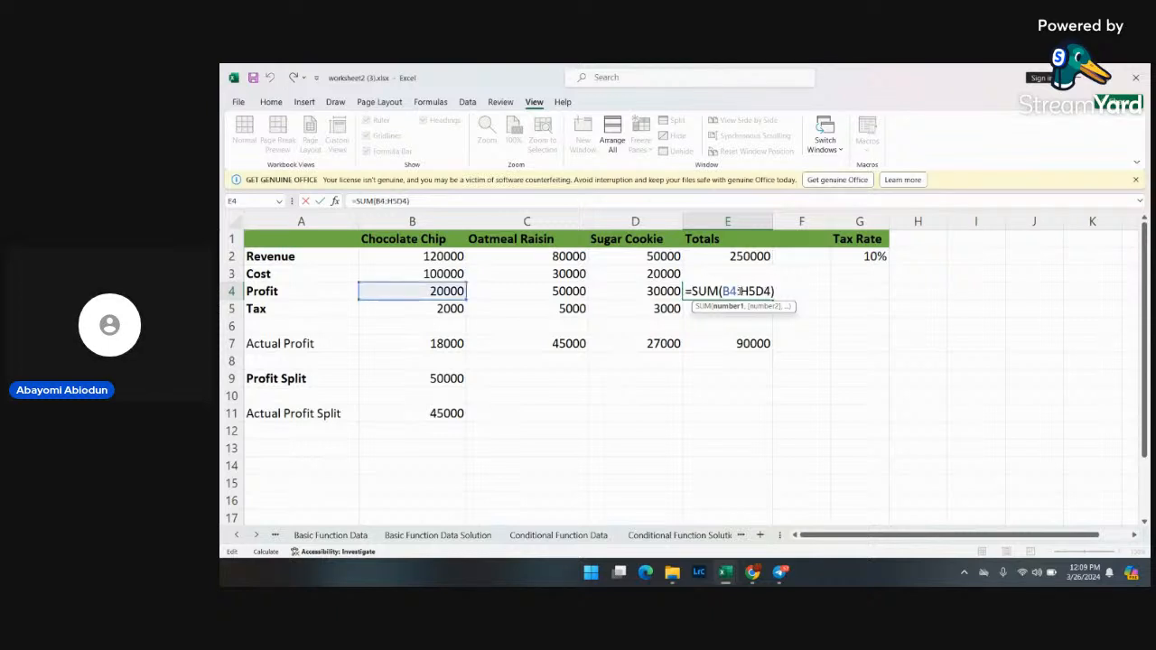
{"action": "key", "text": "ctrl+z"}
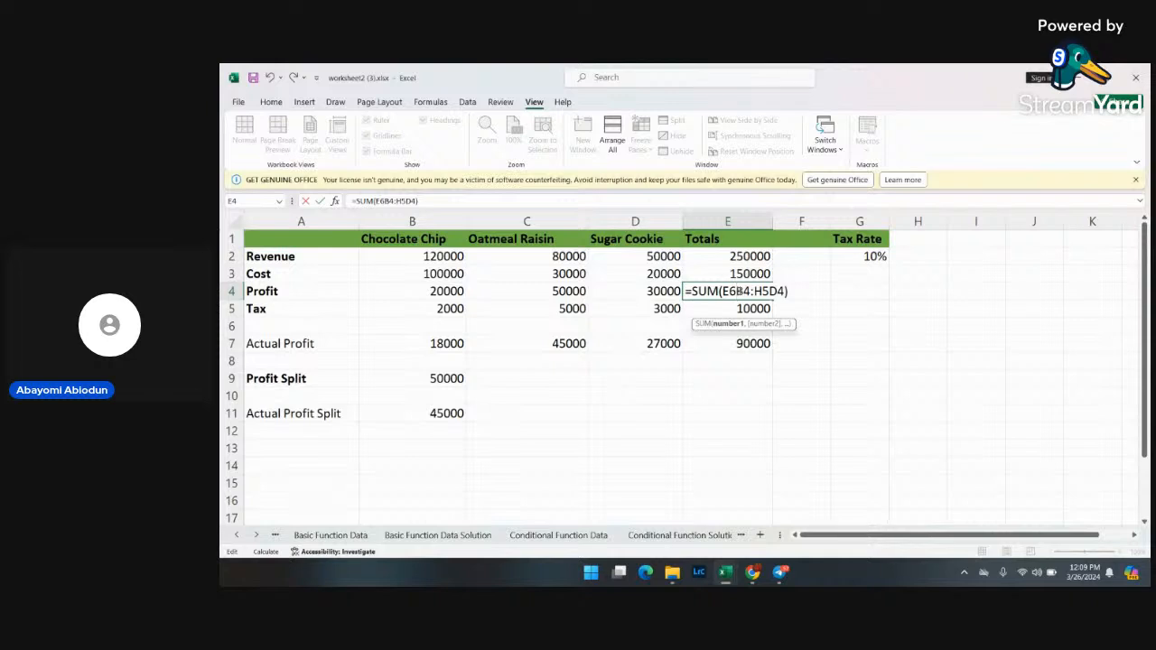
{"action": "key", "text": "BackSpace"}
{"action": "key", "text": "BackSpace"}
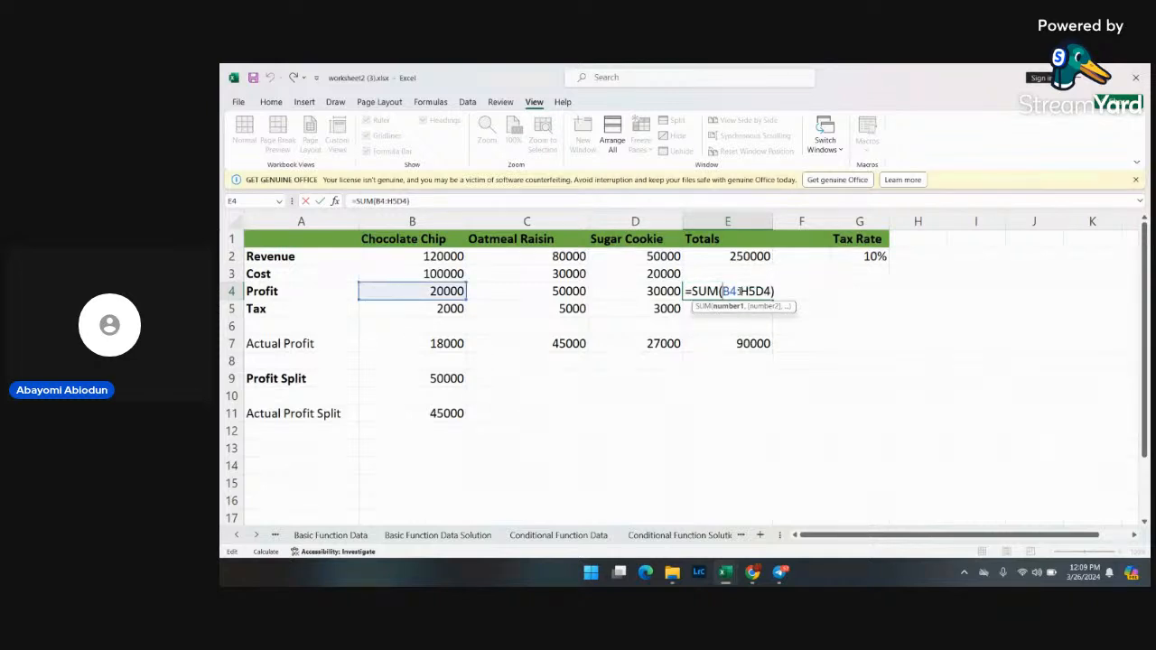
{"action": "key", "text": "ctrl+z"}
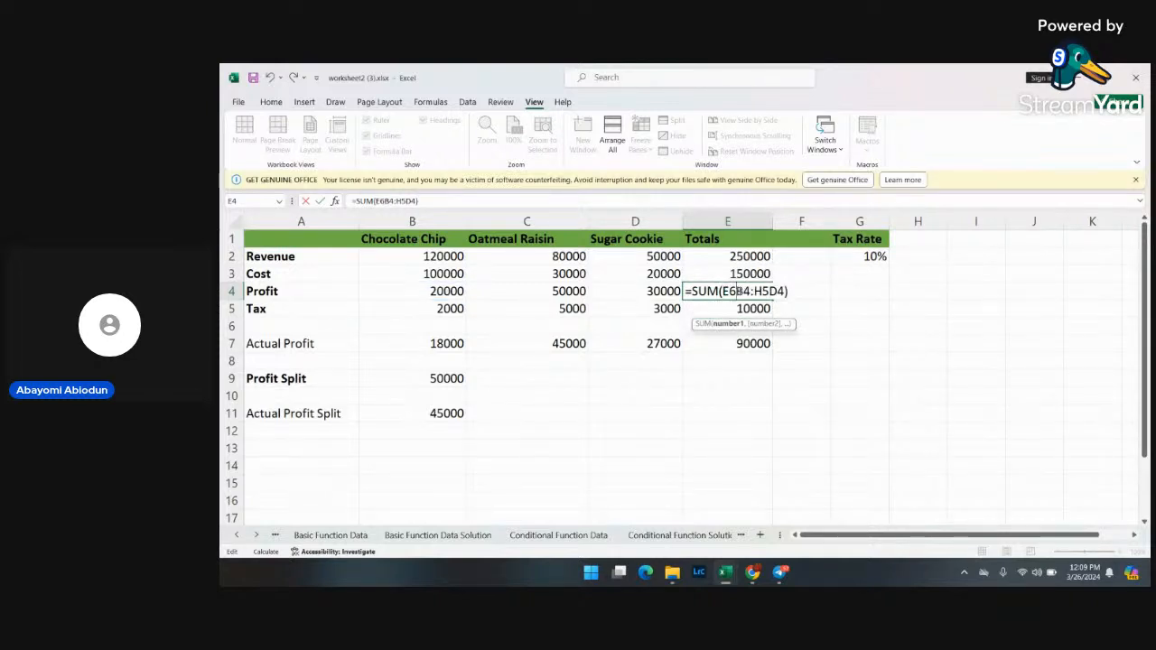
{"action": "key", "text": "BackSpace"}
{"action": "key", "text": "BackSpace"}
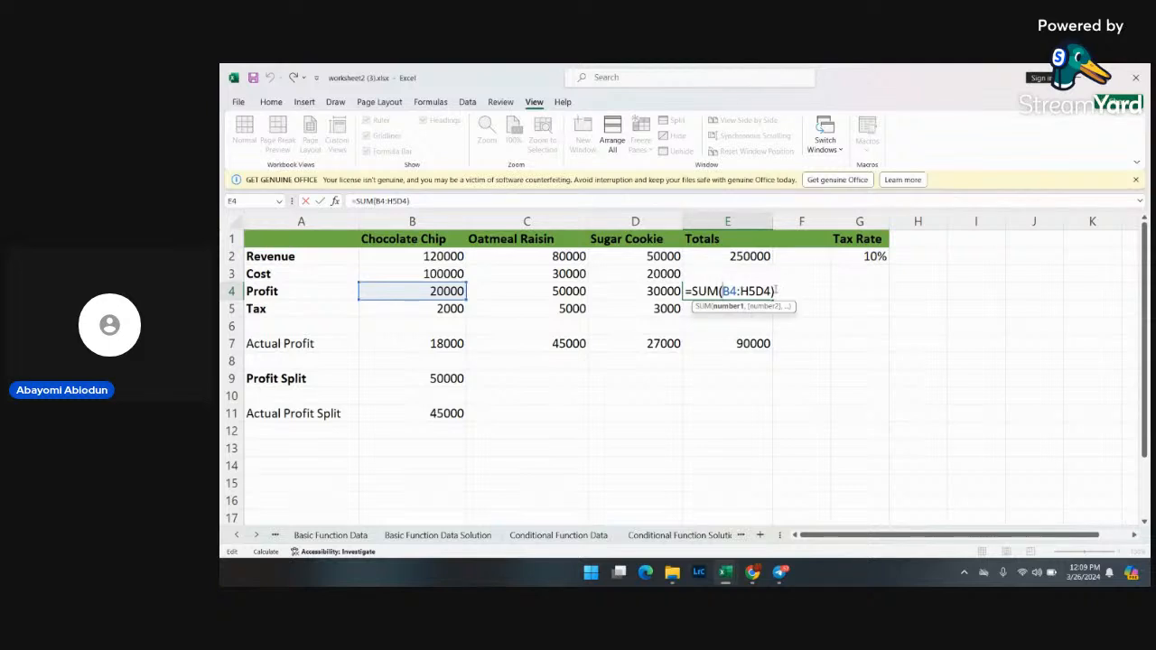
{"action": "key", "text": "Return"}
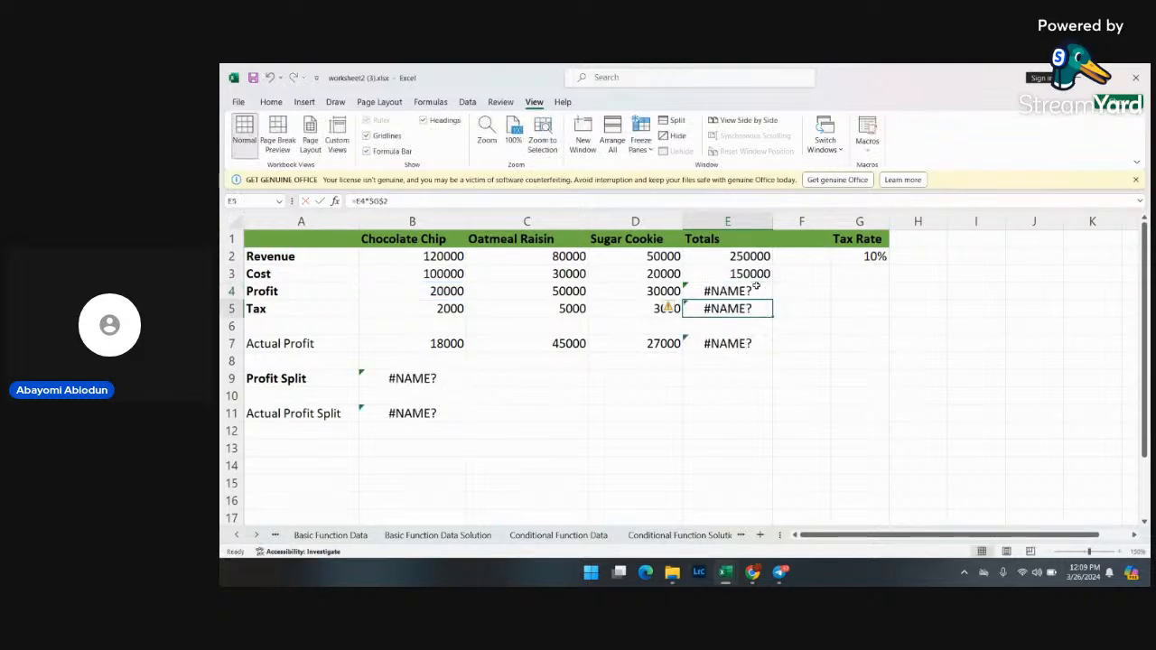
- Correct the total profit formula in E4 to =SUM(B4:D4) by removing the stray H5 reference
{"action": "double_click", "coordinate": [742, 291]}
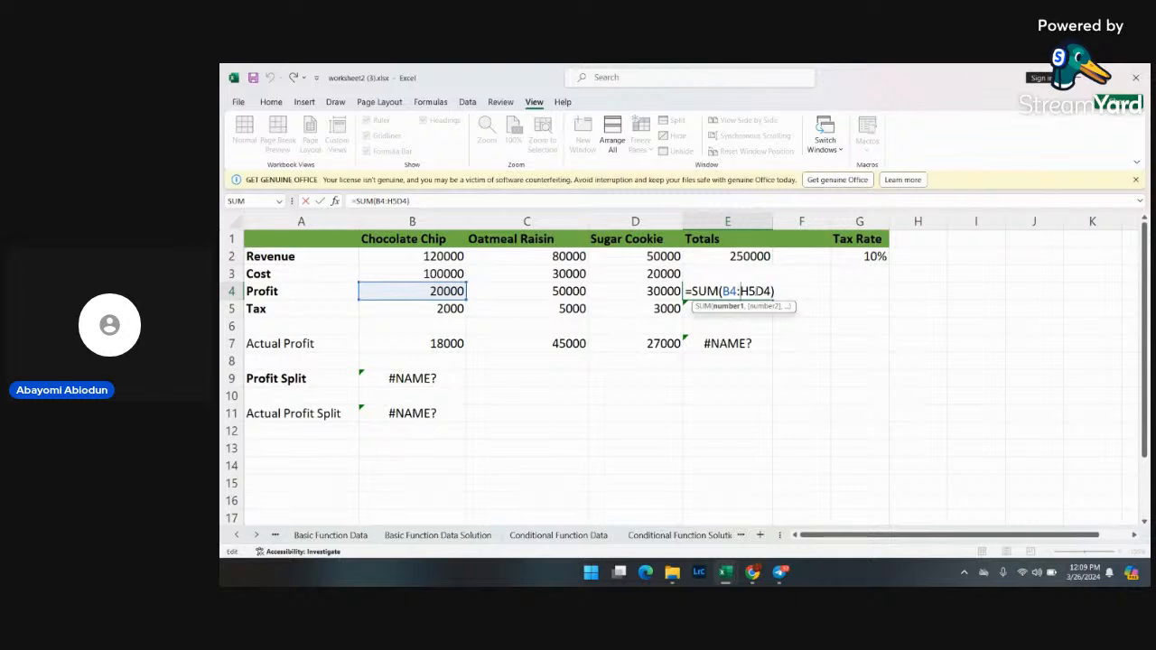
{"action": "key", "text": "BackSpace"}
{"action": "key", "text": "BackSpace"}
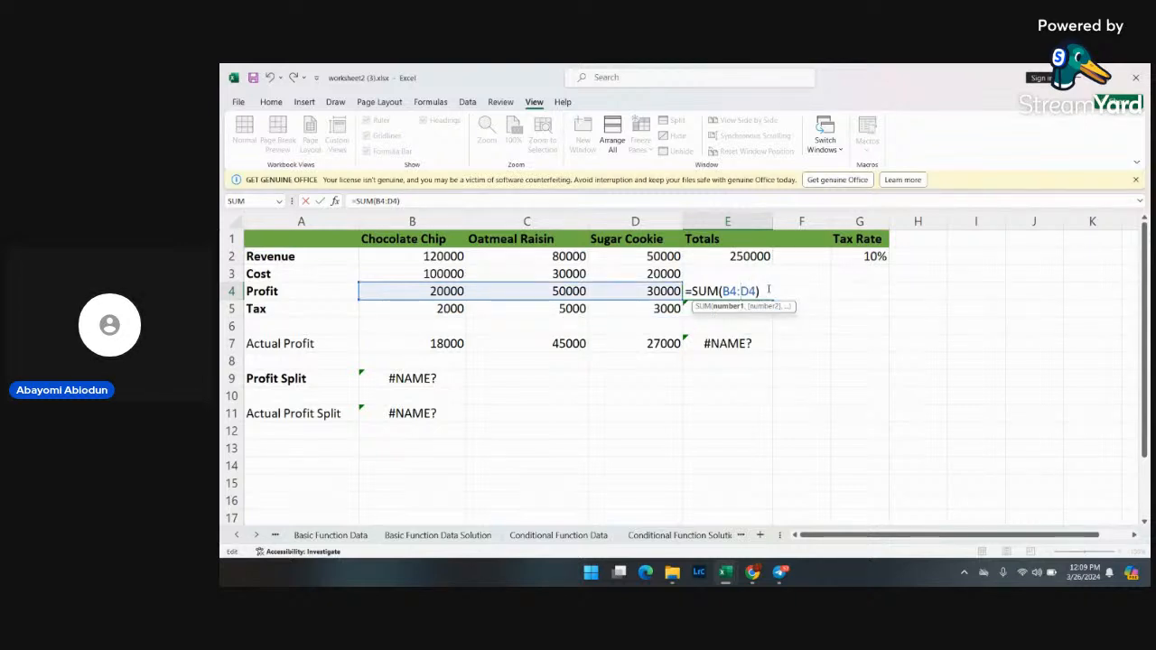
{"action": "key", "text": "Return"}
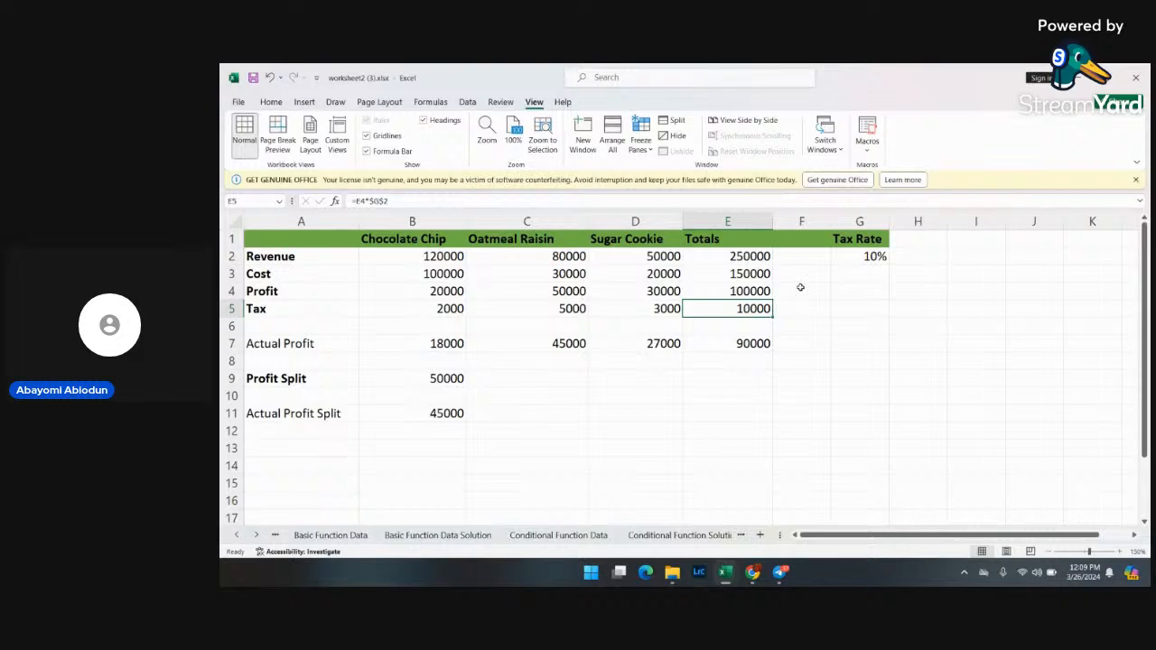
- Review the SUM formula behind the total profit in E4 and close it without editing
{"action": "left_click", "coordinate": [801, 287]}
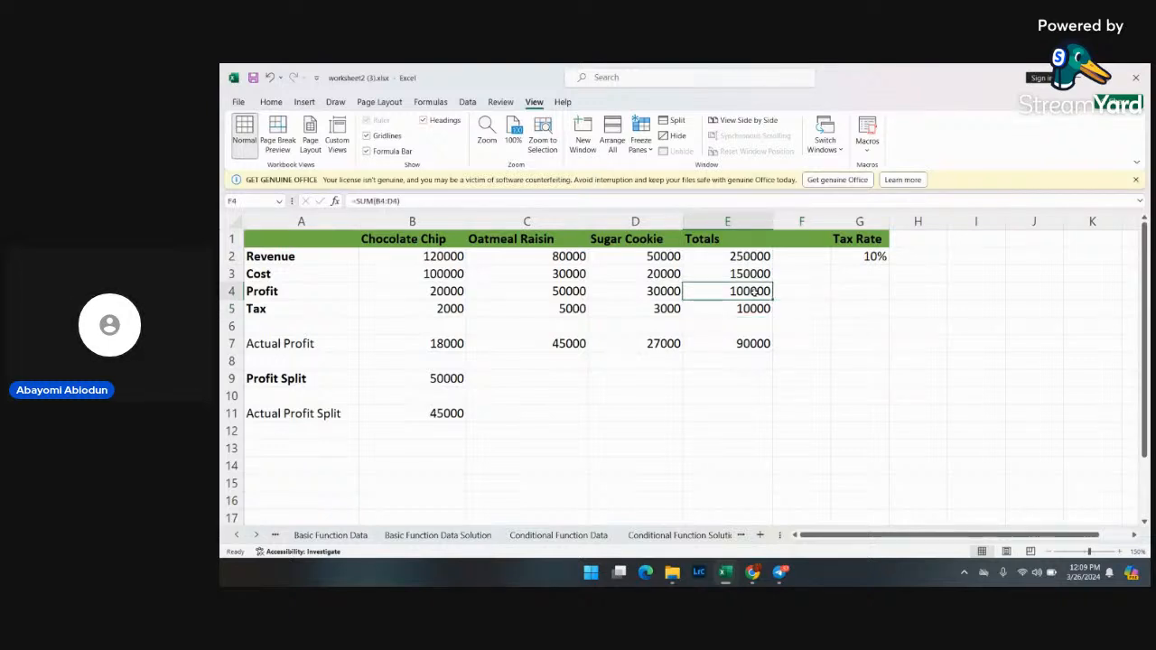
{"action": "double_click", "coordinate": [757, 291]}
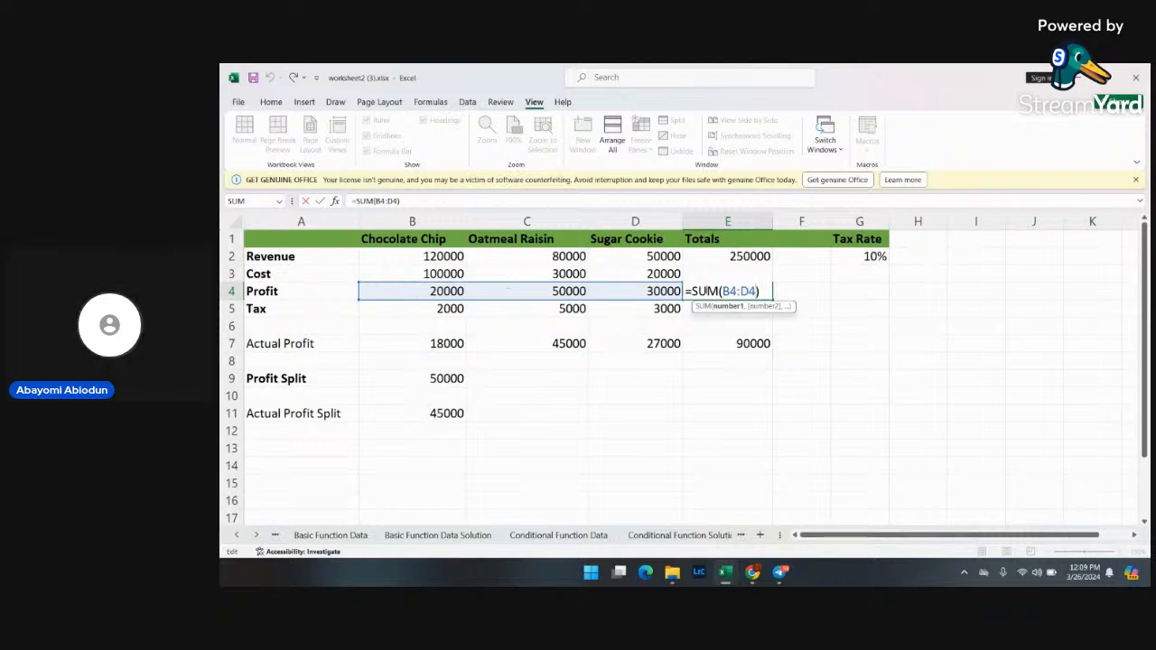
{"action": "left_click", "coordinate": [763, 290]}
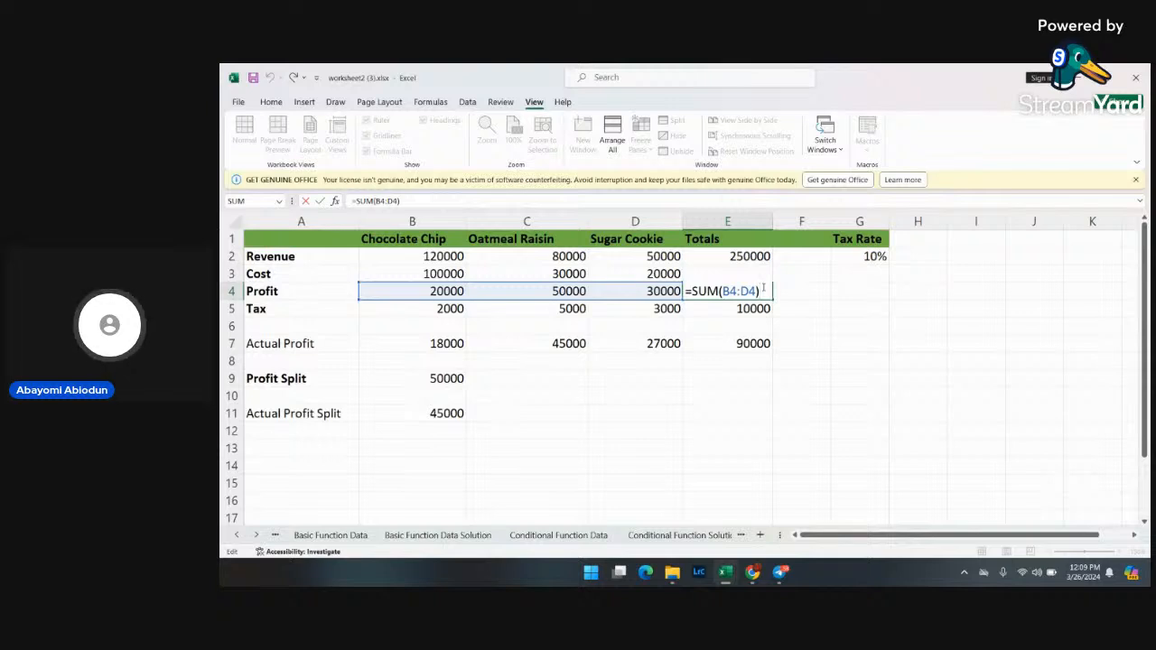
{"action": "key", "text": "Return"}
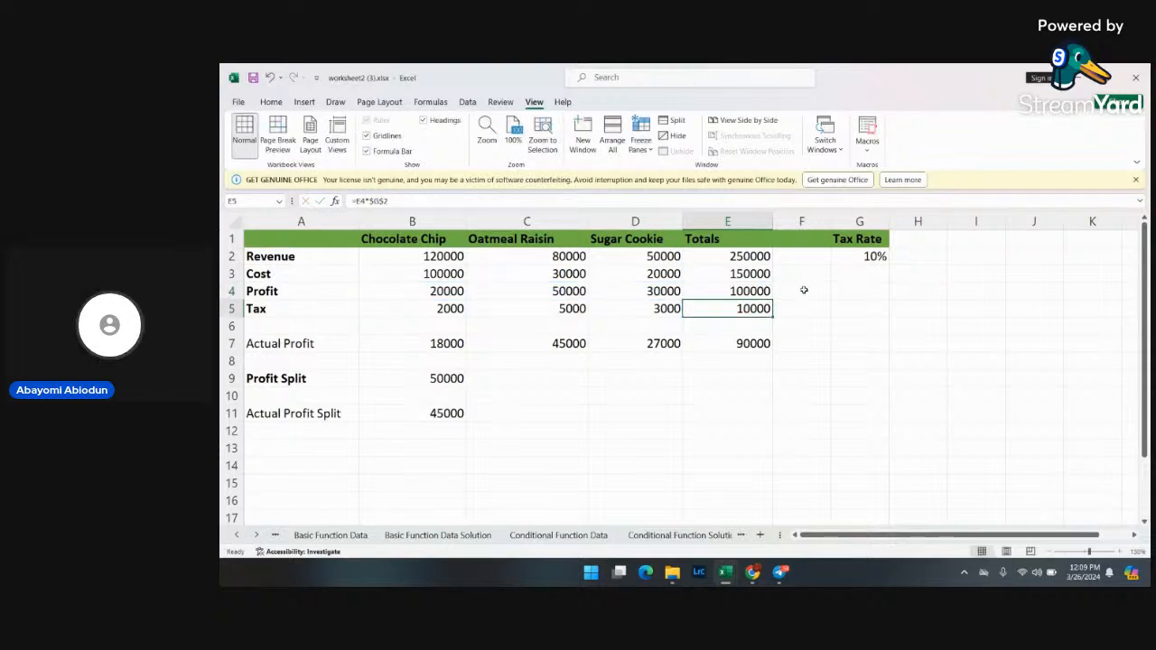
- Enter the formula =B4+C4+D4 in cell G4 to add the three cookie profits individually
{"action": "left_click", "coordinate": [809, 295]}
{"action": "left_click", "coordinate": [841, 298]}
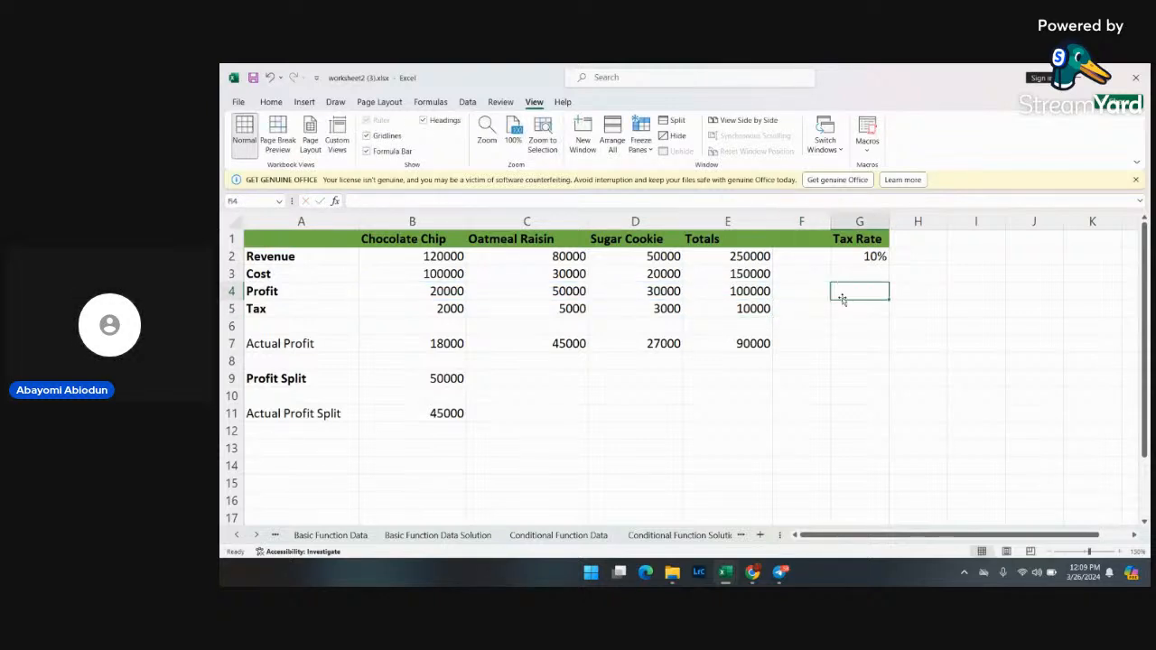
{"action": "type", "text": "="}
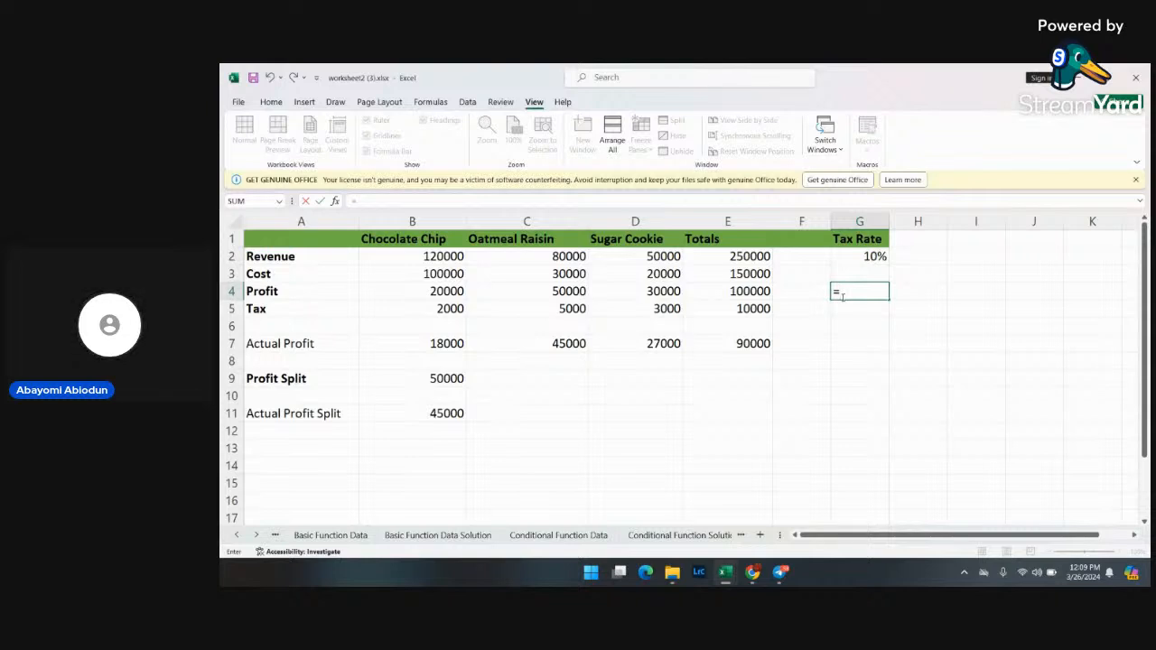
{"action": "type", "text": "b"}
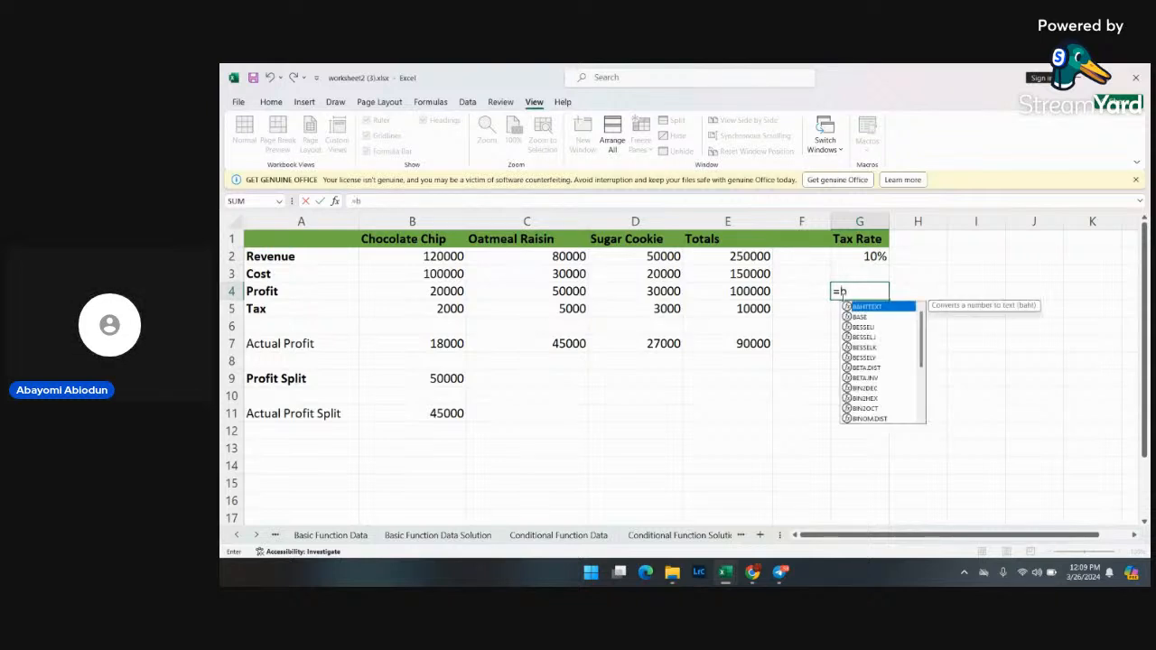
{"action": "type", "text": "4+"}
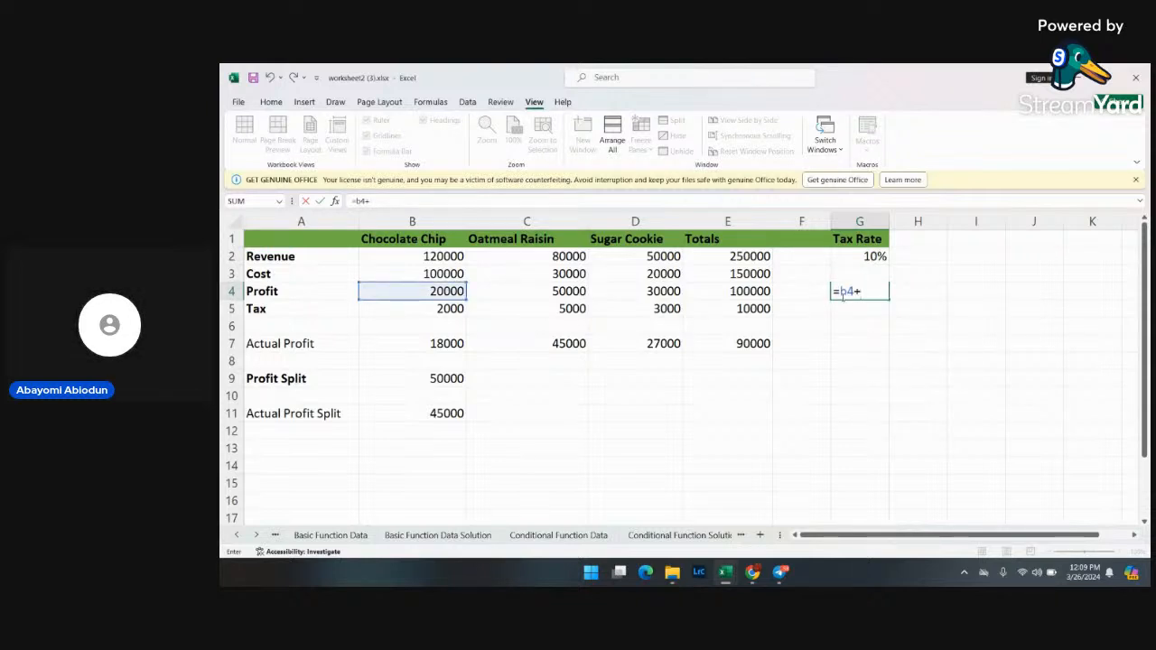
{"action": "type", "text": "b"}
{"action": "key", "text": "BackSpace"}
{"action": "type", "text": "c4"}
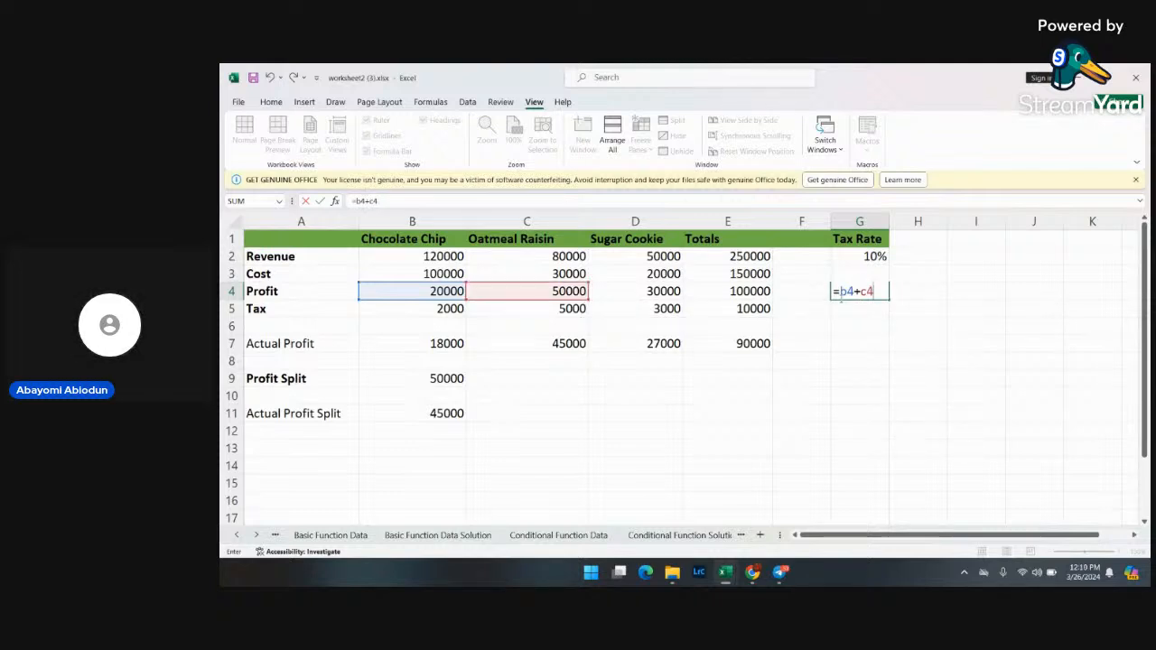
{"action": "type", "text": "+d4"}
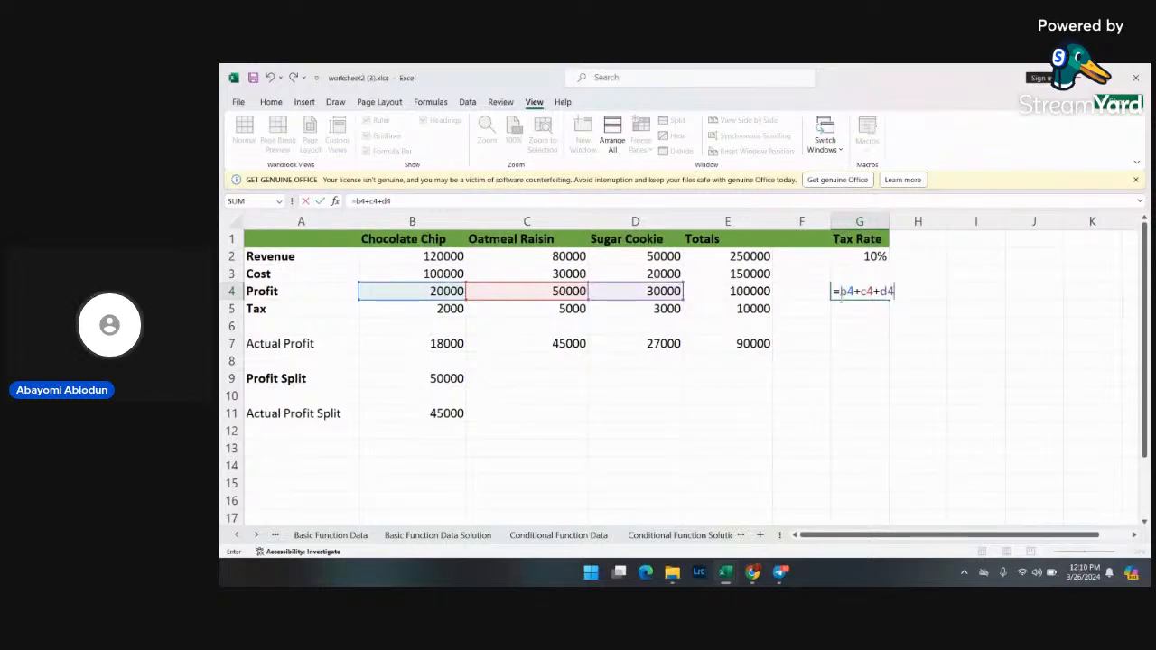
{"action": "key", "text": "Return"}
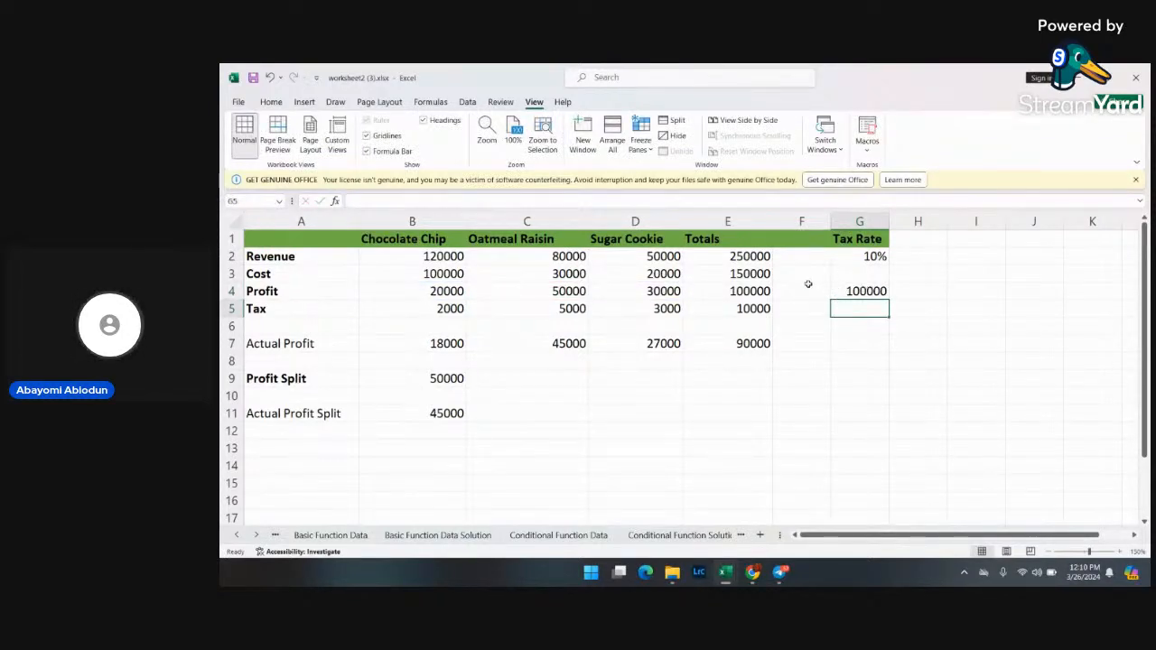
- Compare the SUM formula behind the total profit in E4 with the cell-by-cell addition formula in G4
{"action": "left_click", "coordinate": [753, 291]}
{"action": "key", "text": "alt+equal"}
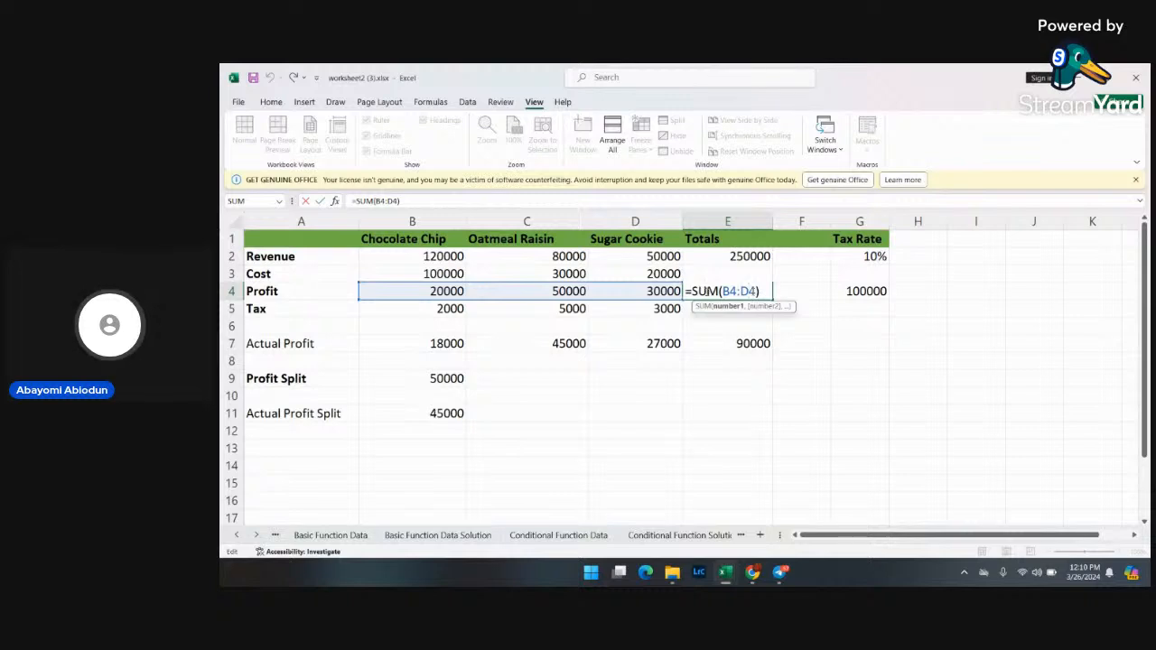
{"action": "double_click", "coordinate": [861, 291]}
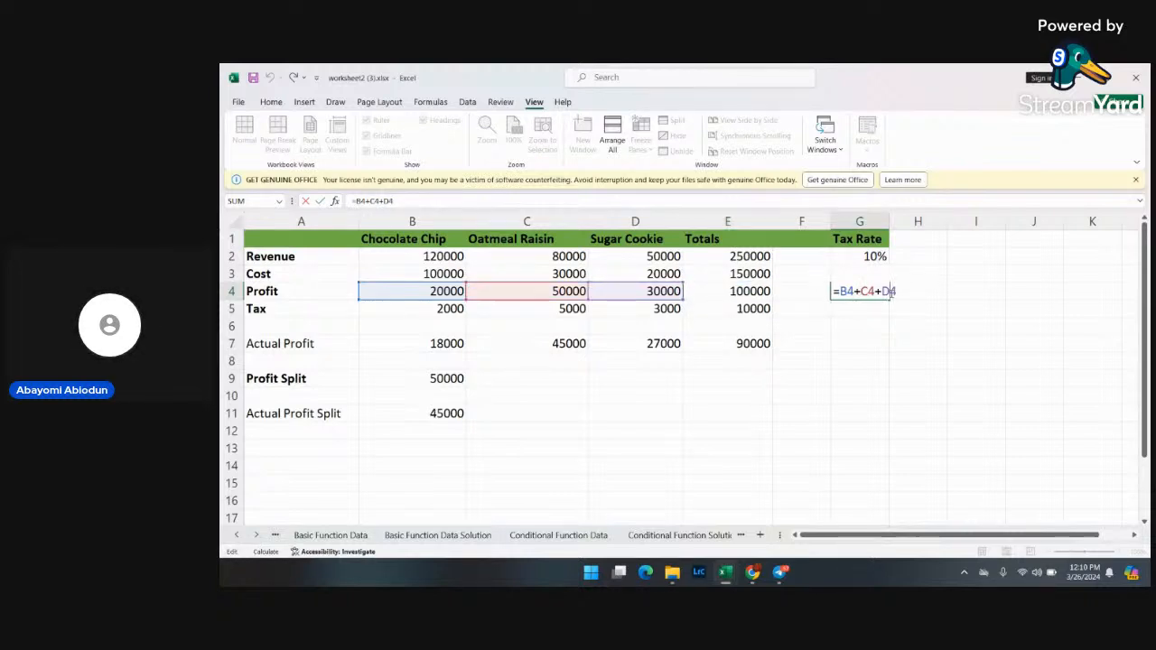
- Delete the whole addition formula from cell G4 and leave the cell empty
{"action": "key", "text": "BackSpace"}
{"action": "key", "text": "BackSpace"}
{"action": "key", "text": "BackSpace"}
{"action": "key", "text": "BackSpace"}
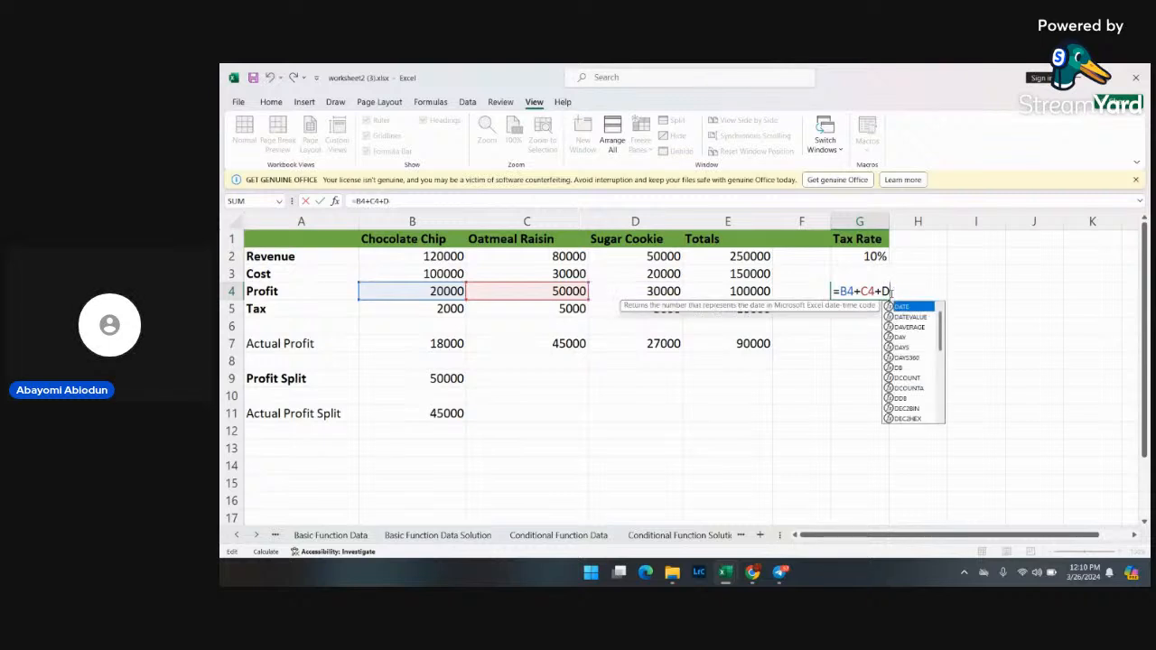
{"action": "key", "text": "BackSpace"}
{"action": "key", "text": "BackSpace"}
{"action": "key", "text": "BackSpace"}
{"action": "key", "text": "BackSpace"}
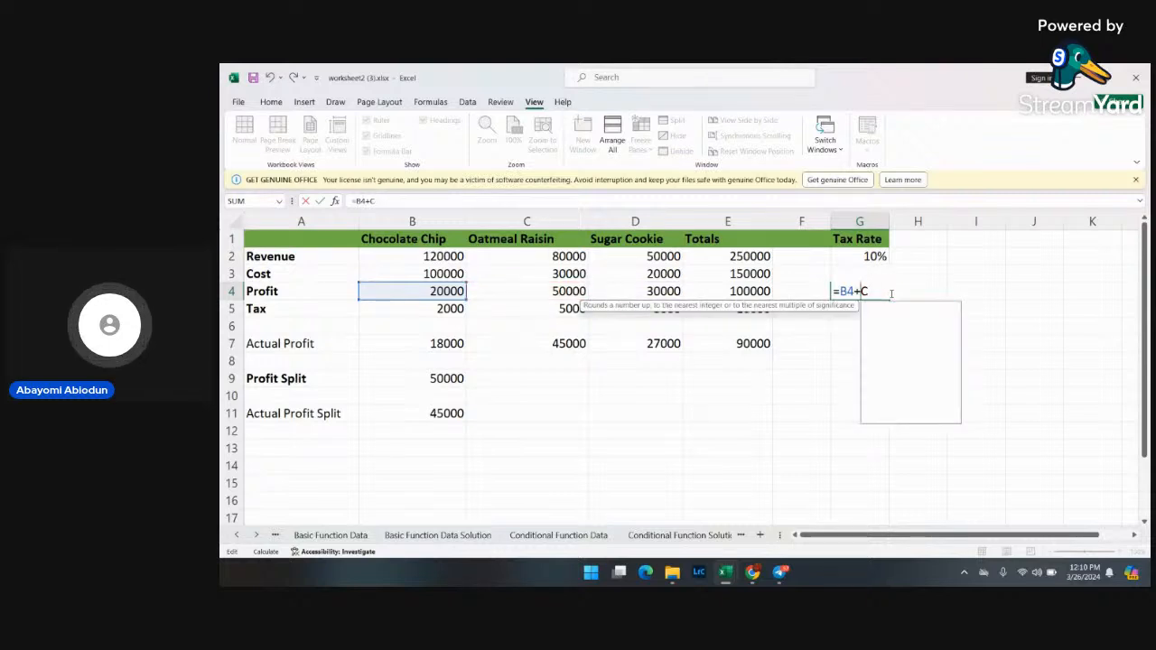
{"action": "key", "text": "BackSpace"}
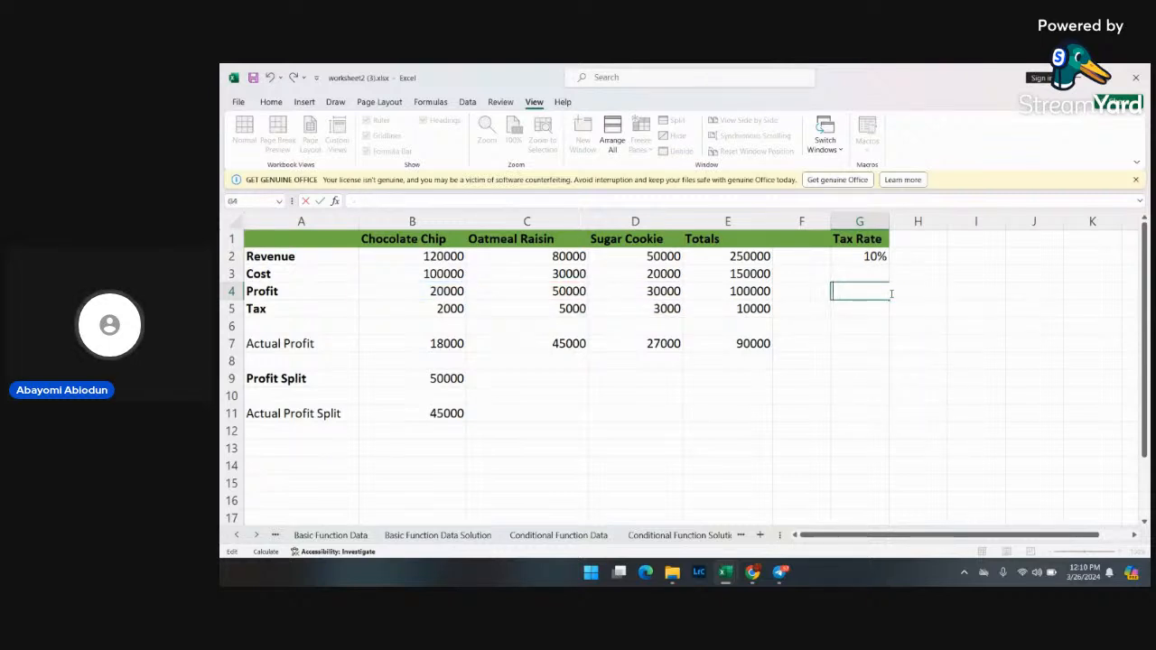
{"action": "left_click", "coordinate": [883, 323]}
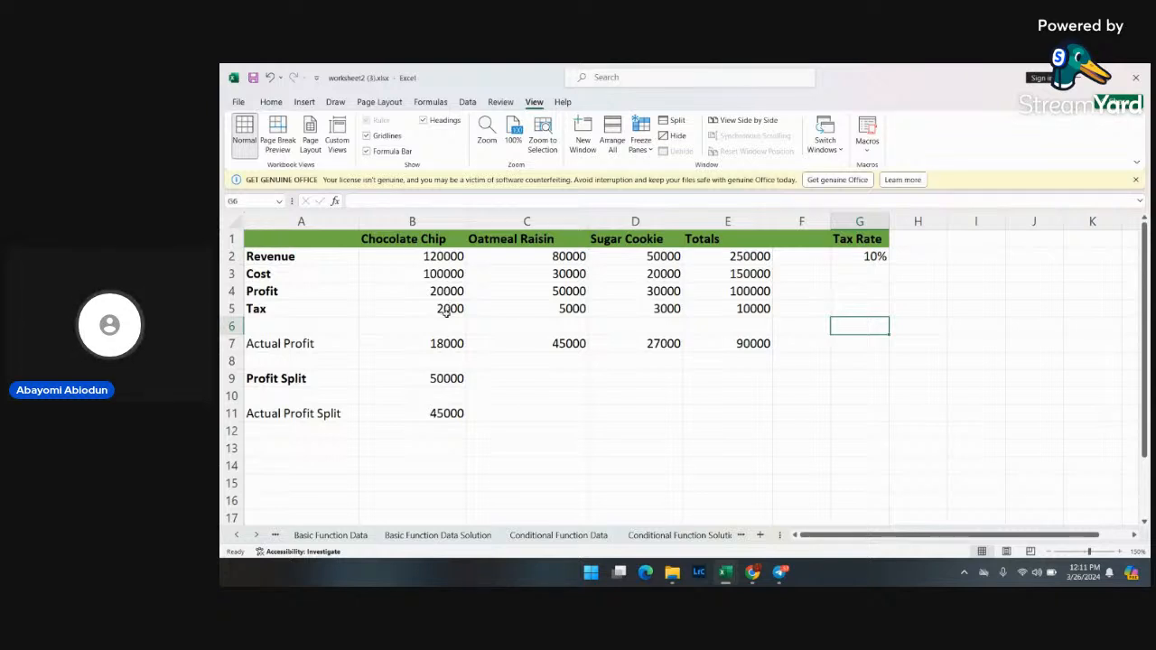
- Examine the tax rate in G2 and the Tax row formulas for each cookie and the Totals in B5 to E5
{"action": "left_click", "coordinate": [876, 261]}
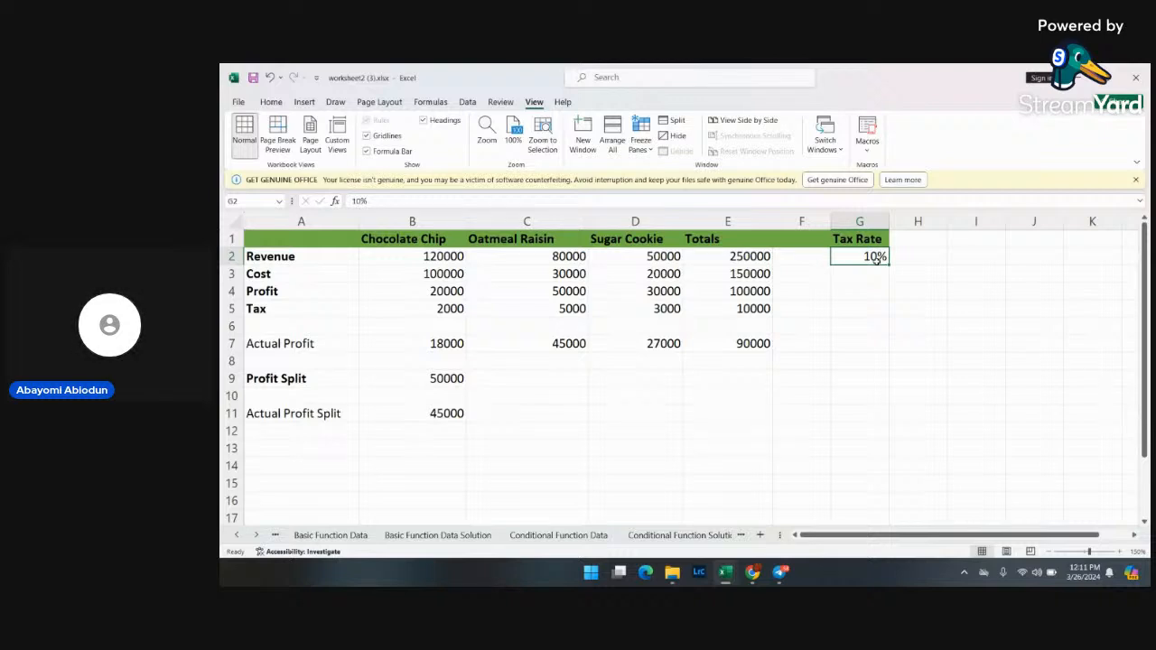
{"action": "double_click", "coordinate": [441, 311]}
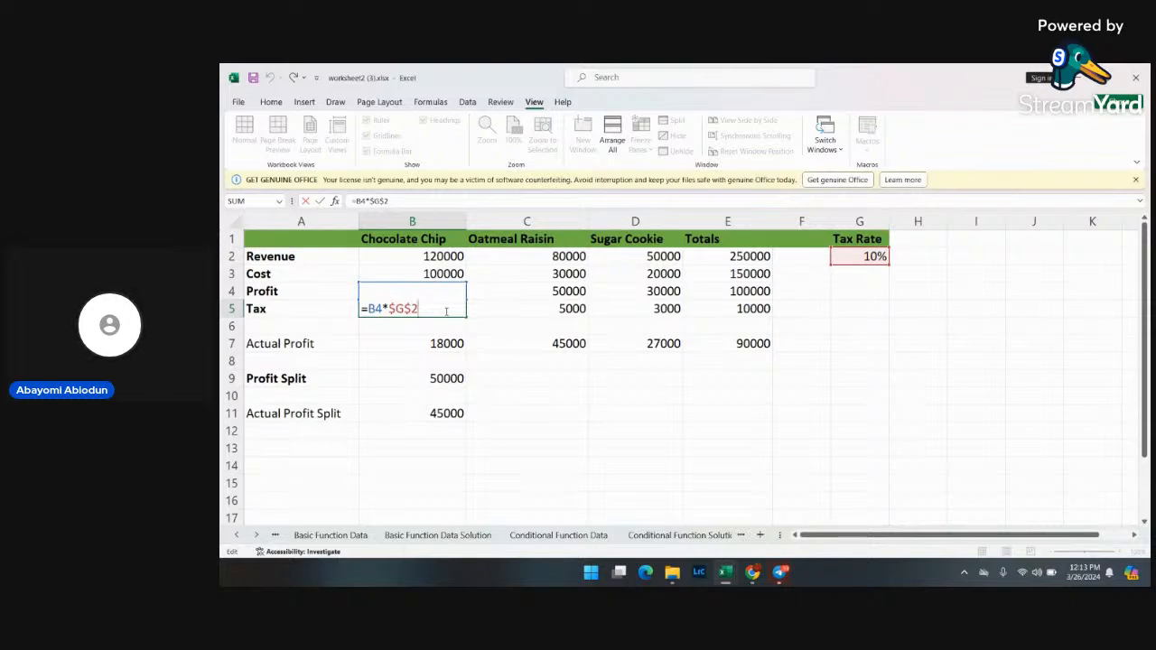
{"action": "left_click", "coordinate": [532, 308]}
{"action": "double_click", "coordinate": [532, 308]}
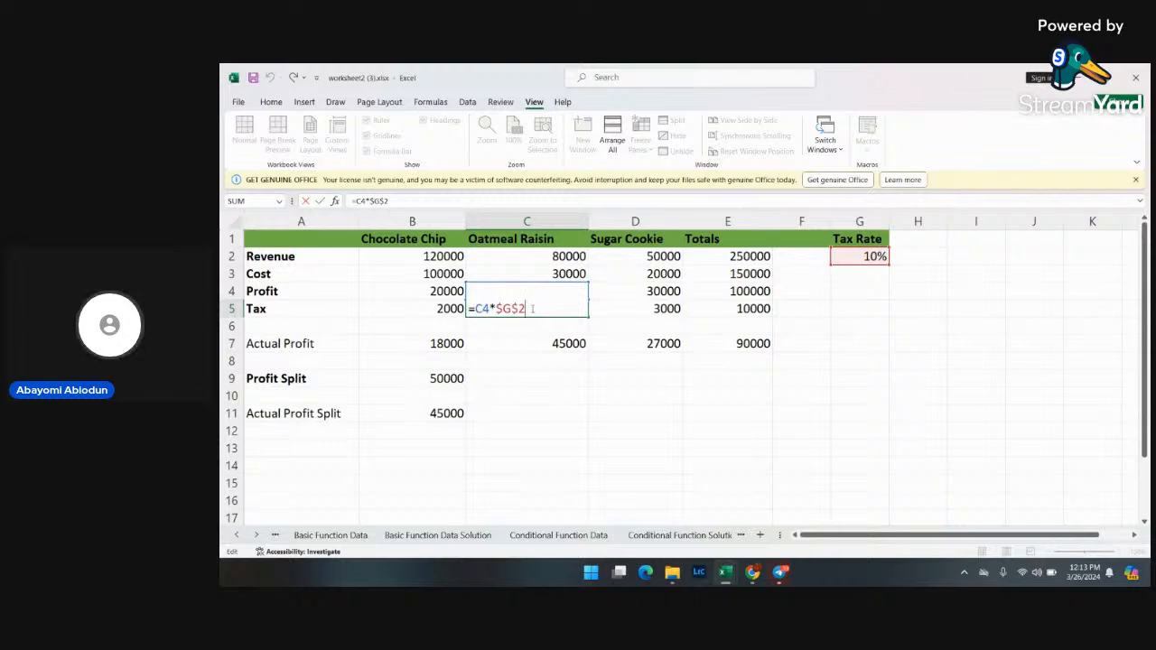
{"action": "left_click", "coordinate": [626, 314]}
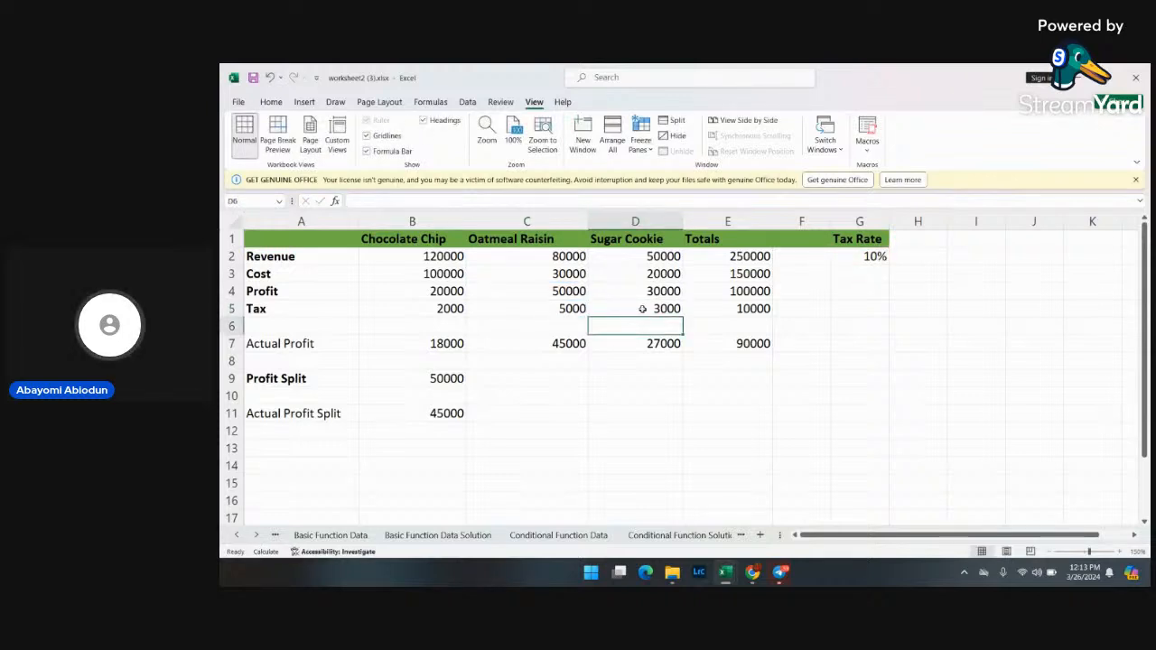
{"action": "double_click", "coordinate": [637, 310]}
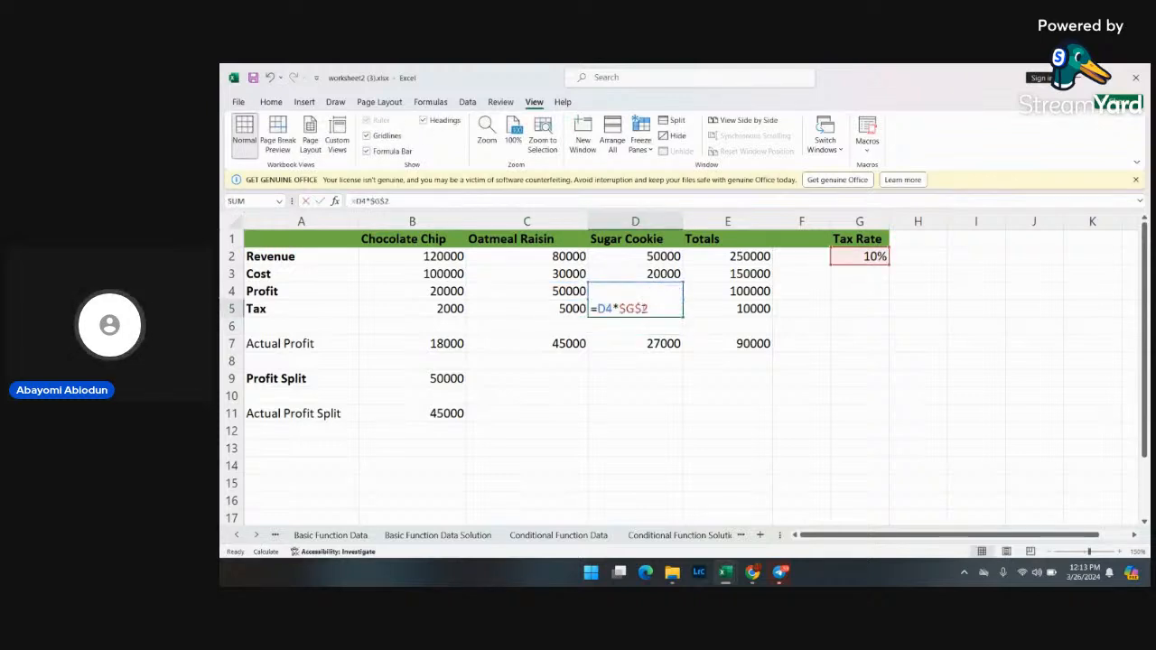
{"action": "left_click", "coordinate": [753, 312]}
{"action": "double_click", "coordinate": [753, 311]}
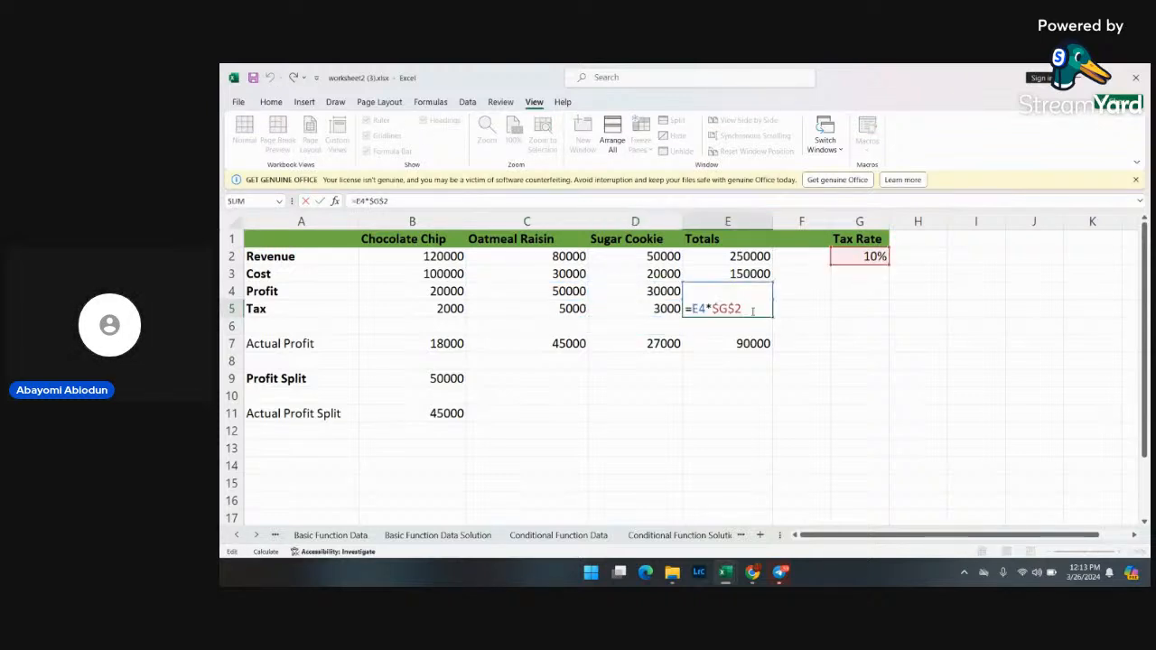
- Examine the Actual Profit formulas for Chocolate Chip, Oatmeal Raisin and Sugar Cookie in cells B7 to D7
{"action": "left_click", "coordinate": [443, 344]}
{"action": "double_click", "coordinate": [443, 343]}
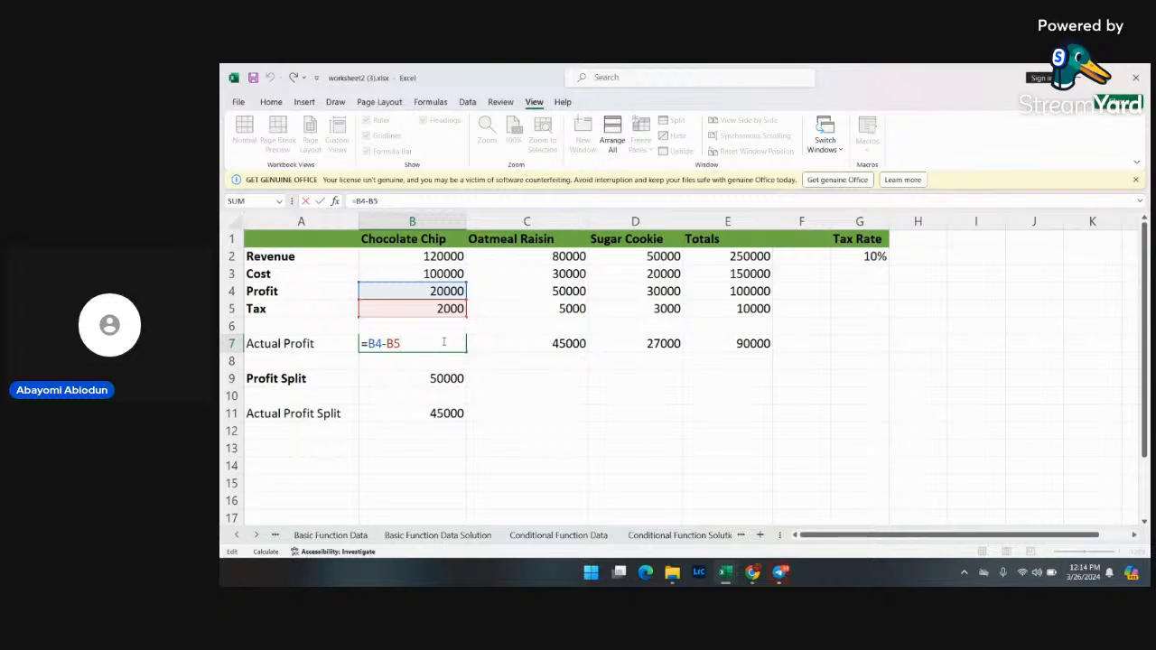
{"action": "key", "text": "Return"}
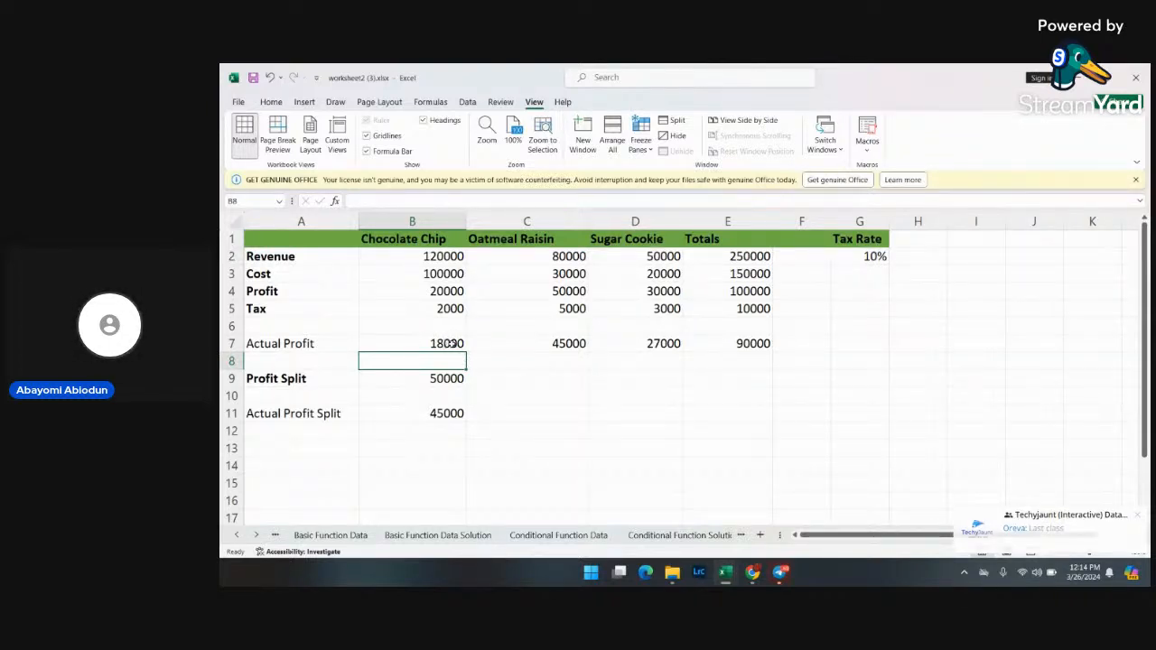
{"action": "double_click", "coordinate": [567, 346]}
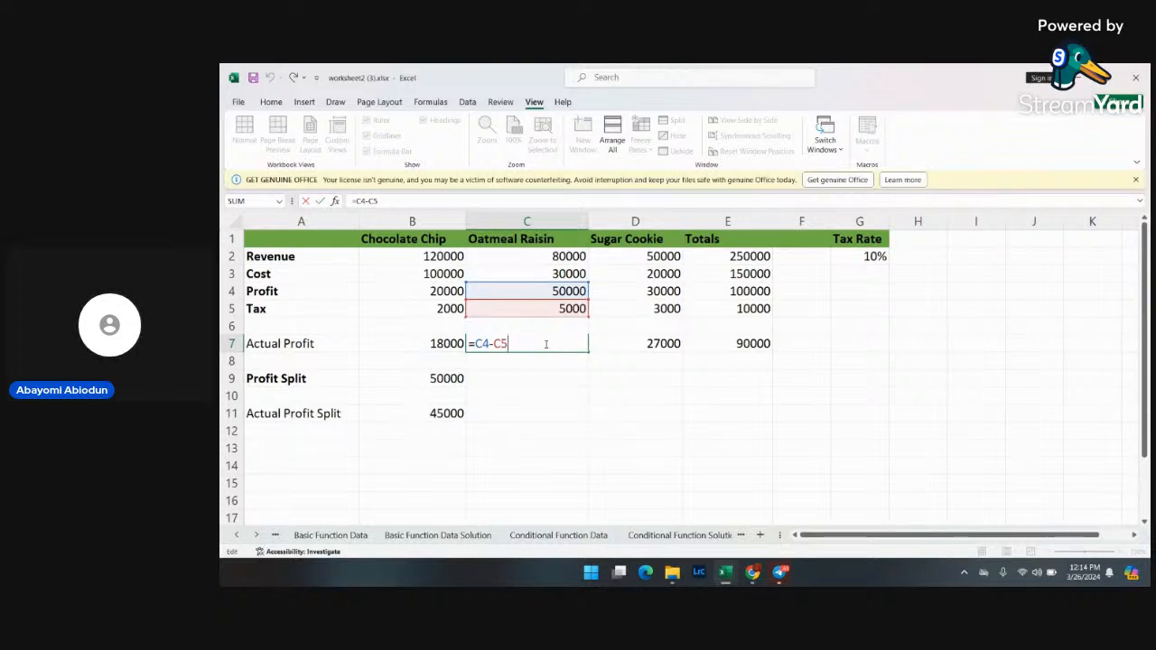
{"action": "left_click", "coordinate": [652, 346]}
{"action": "double_click", "coordinate": [652, 344]}
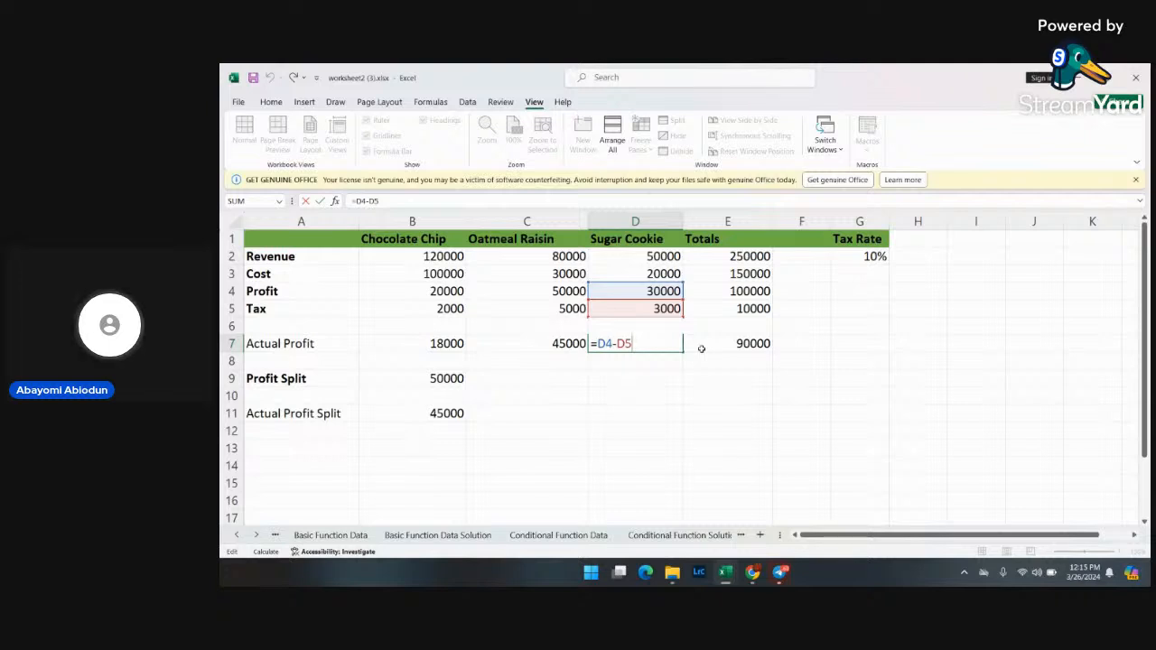
{"action": "key", "text": "Return"}
- Examine the Profit Split formula in B9 and the Actual Profit Split formula in B11
{"action": "left_click", "coordinate": [431, 379]}
{"action": "type", "text": "=E4/2"}
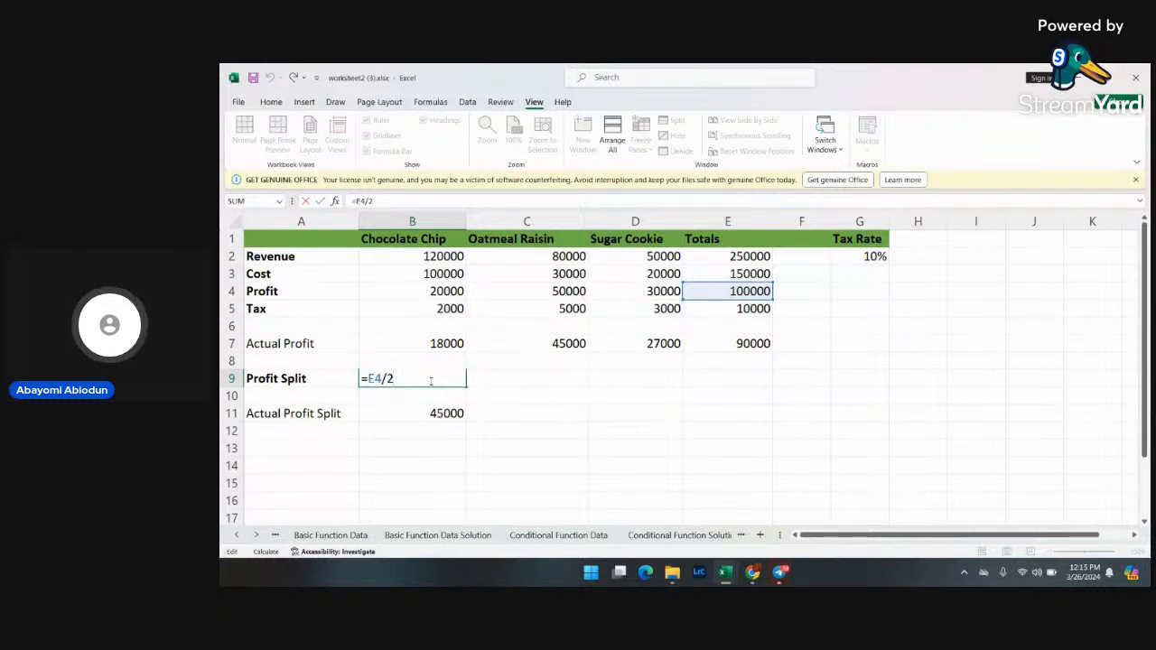
{"action": "key", "text": "Return"}
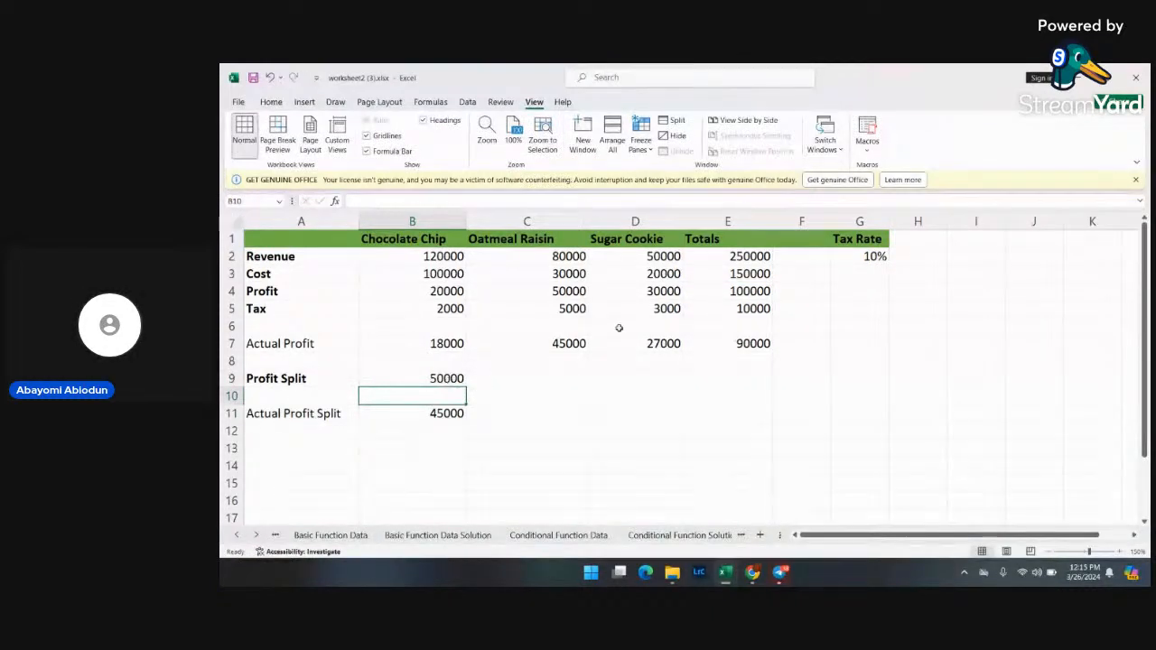
{"action": "double_click", "coordinate": [438, 378]}
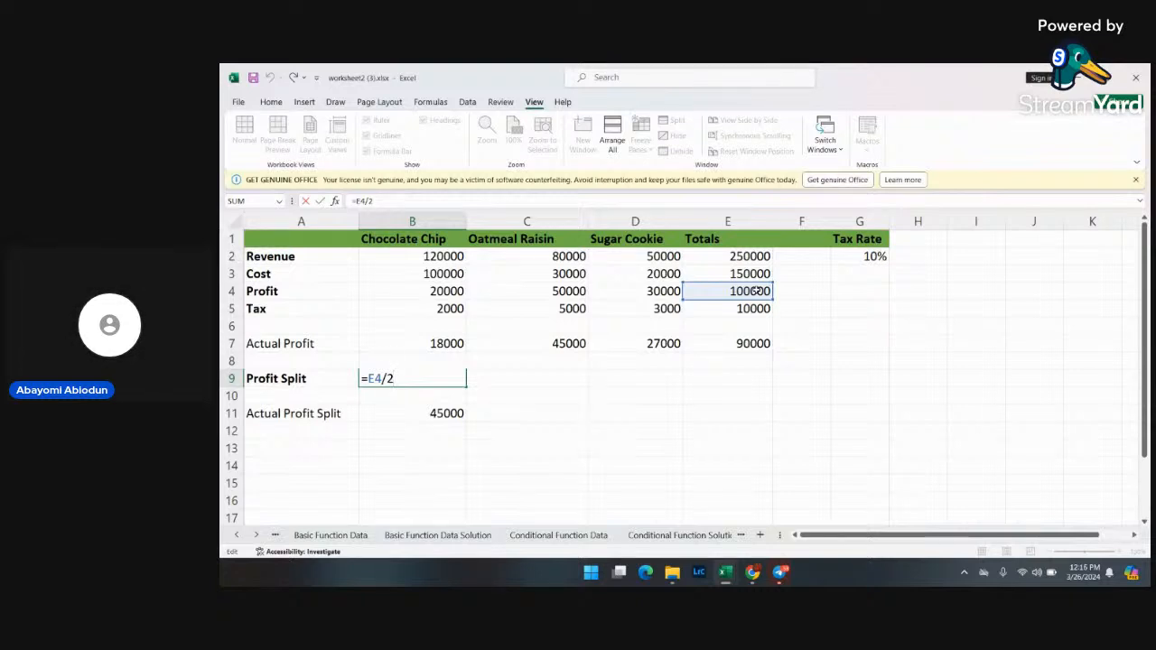
{"action": "double_click", "coordinate": [420, 414]}
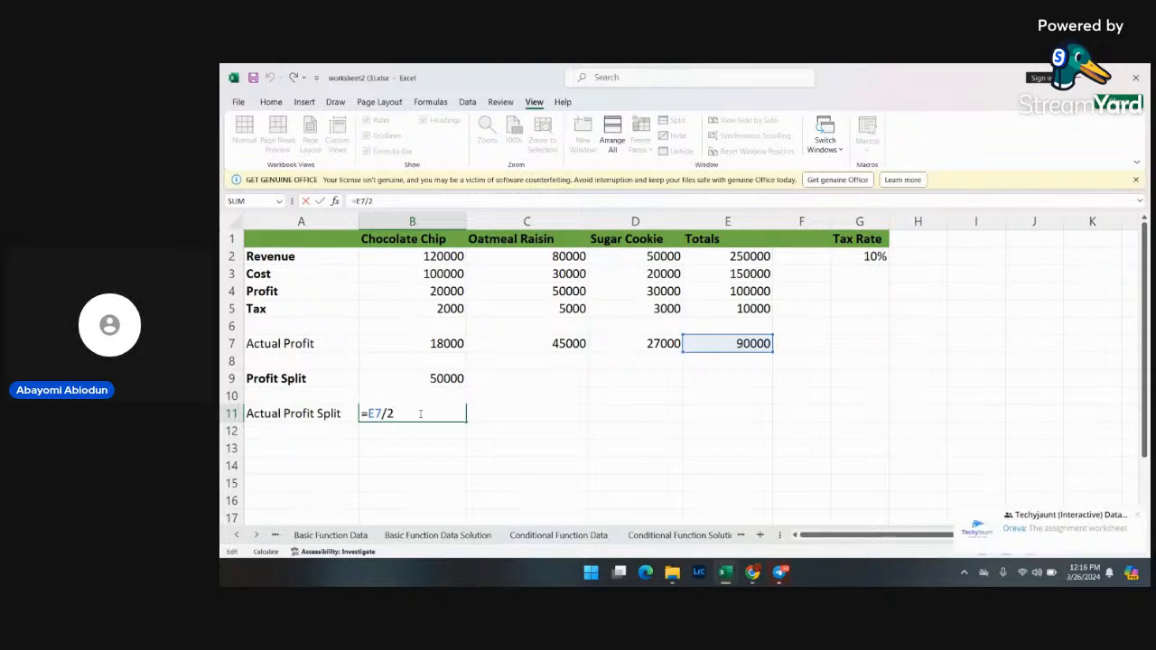
- Find and open the Formula and Function 1 Solution worksheet
{"action": "left_click", "coordinate": [258, 539]}
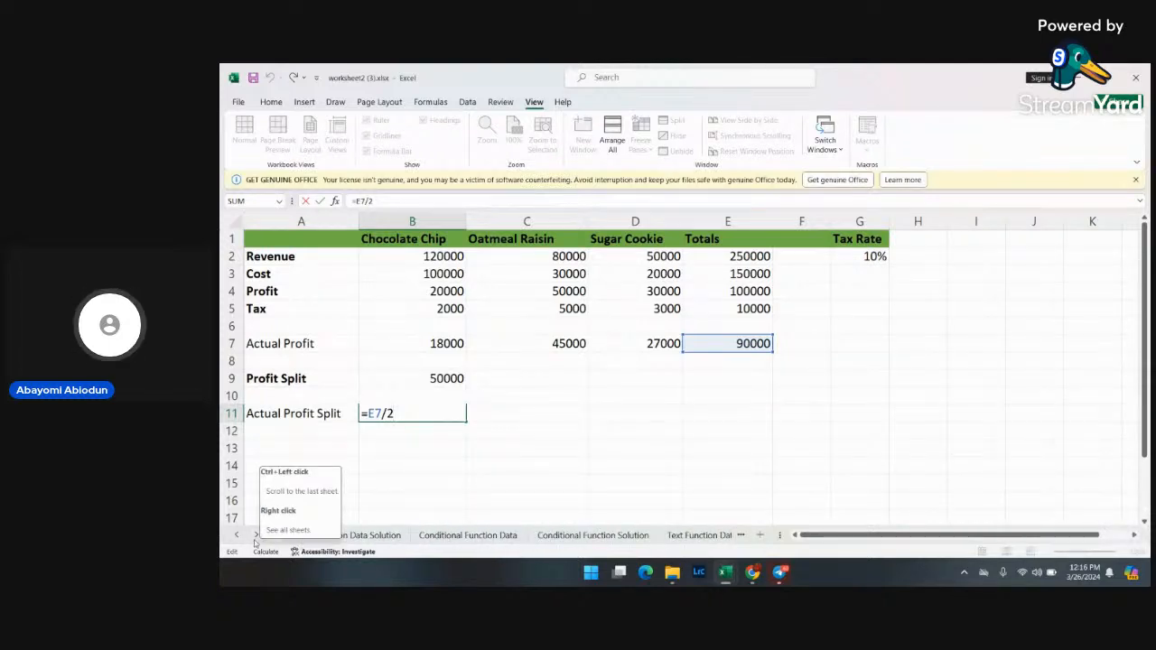
{"action": "left_click", "coordinate": [257, 540]}
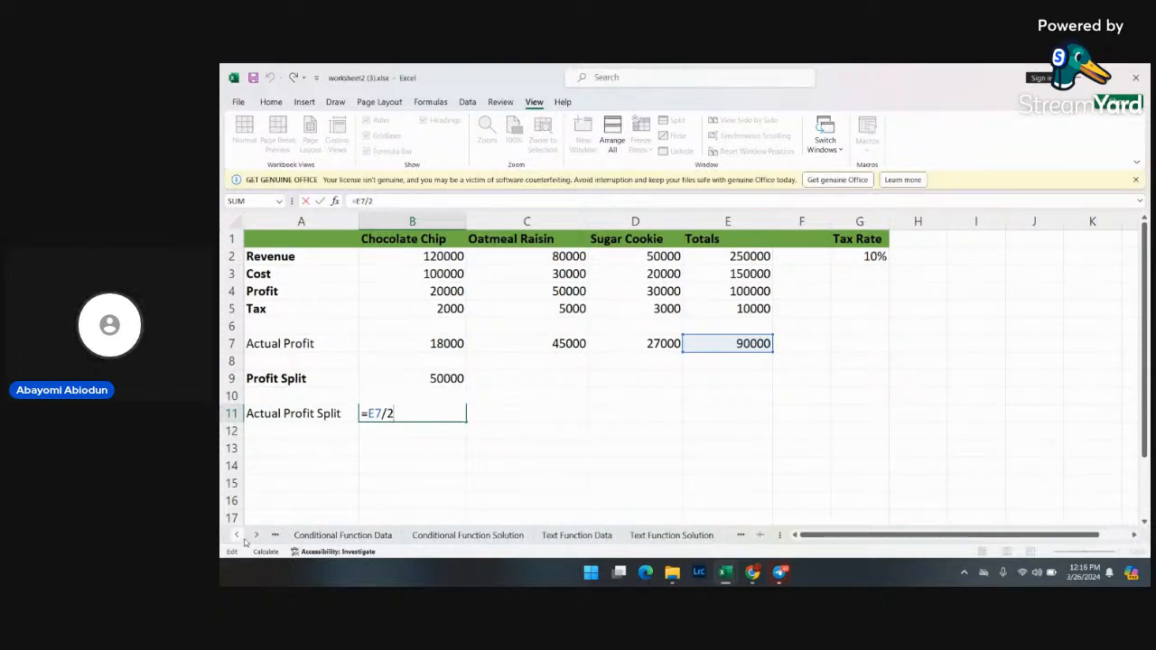
{"action": "left_click", "coordinate": [239, 538]}
{"action": "left_click", "coordinate": [239, 539]}
{"action": "left_click", "coordinate": [239, 539]}
{"action": "left_click", "coordinate": [238, 538]}
{"action": "left_click", "coordinate": [239, 538]}
{"action": "left_click", "coordinate": [238, 538]}
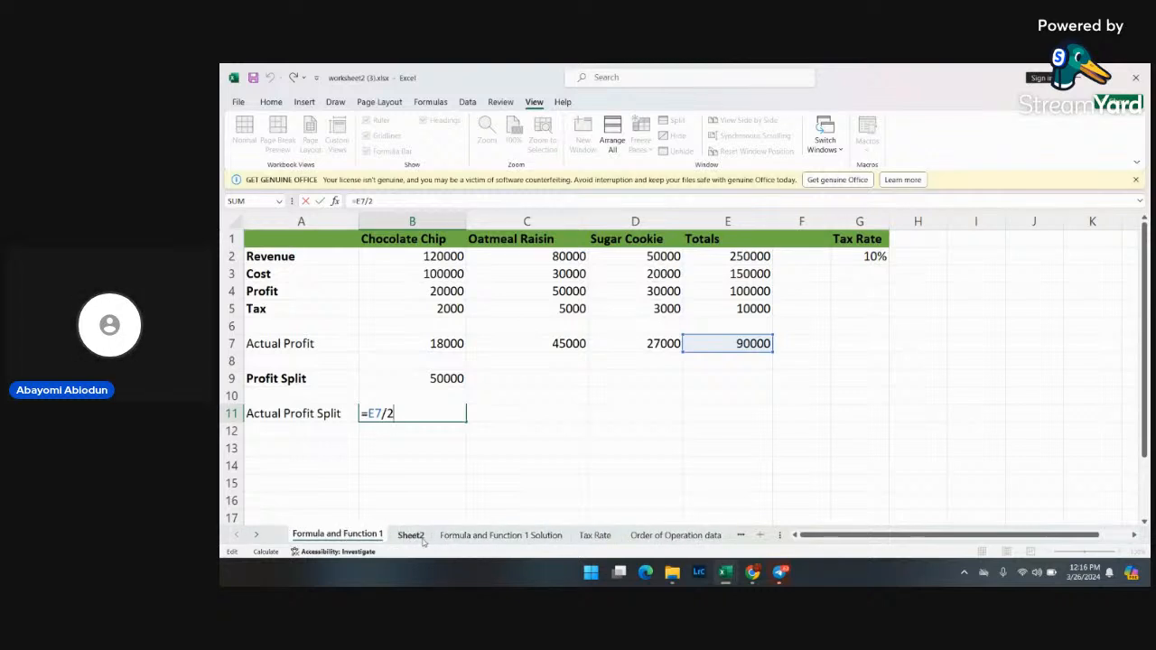
{"action": "left_click", "coordinate": [466, 538]}
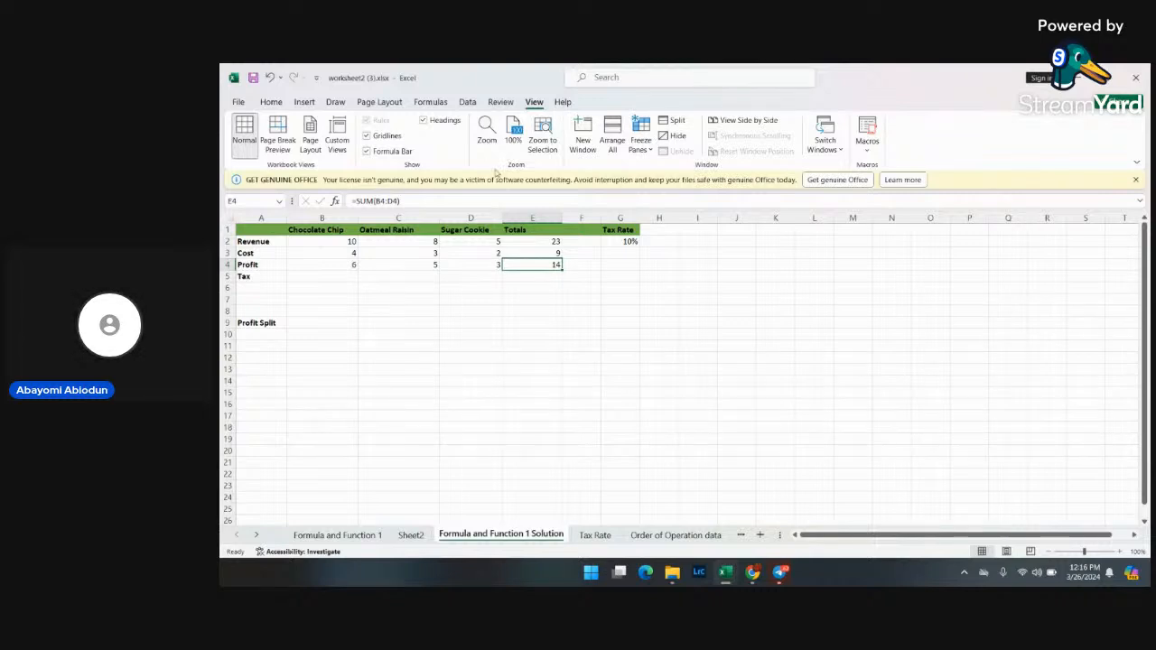
- Set a custom zoom of 150% for the Formula and Function 1 Solution worksheet
{"action": "left_click", "coordinate": [508, 143]}
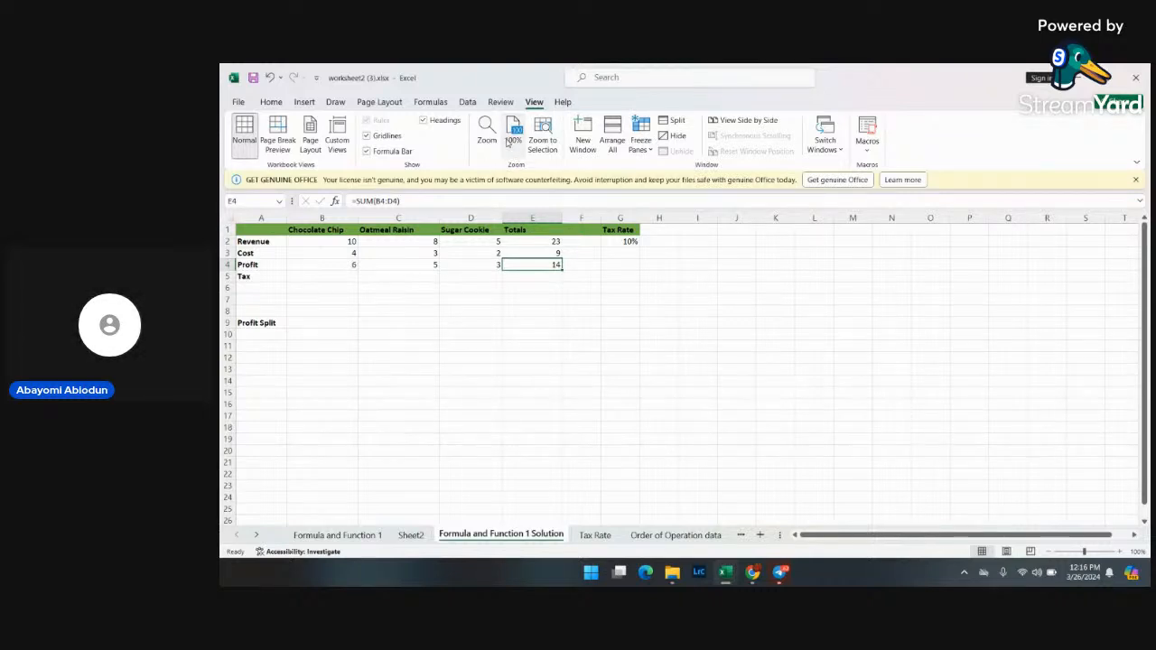
{"action": "left_click", "coordinate": [487, 134]}
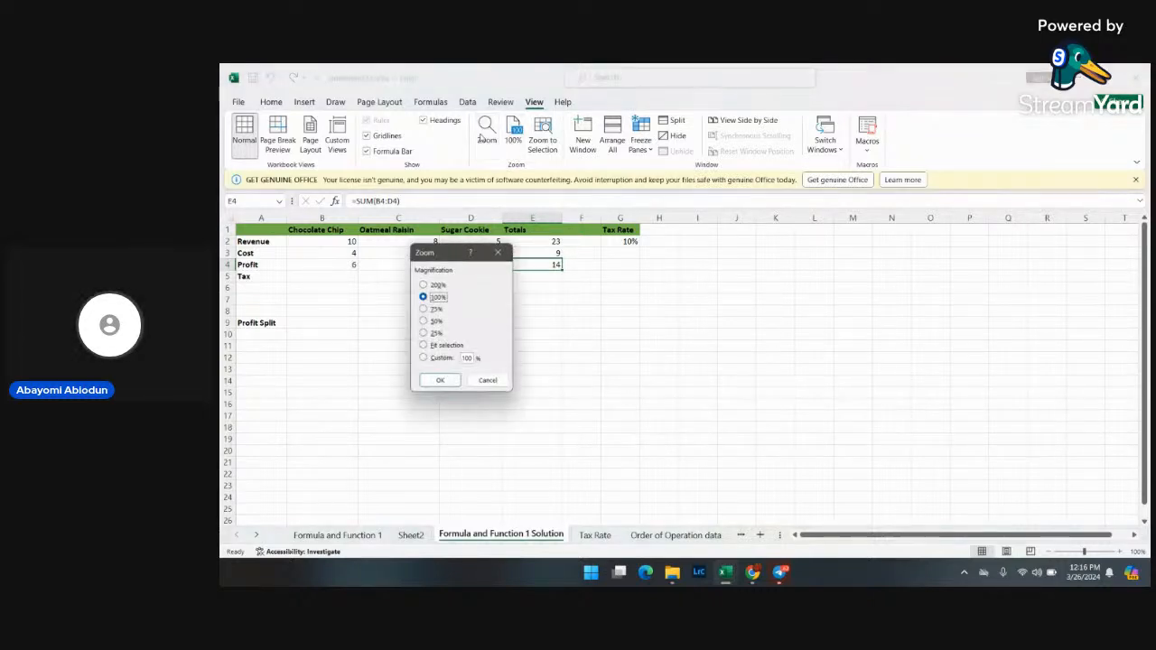
{"action": "left_click", "coordinate": [467, 358]}
{"action": "key", "text": "BackSpace"}
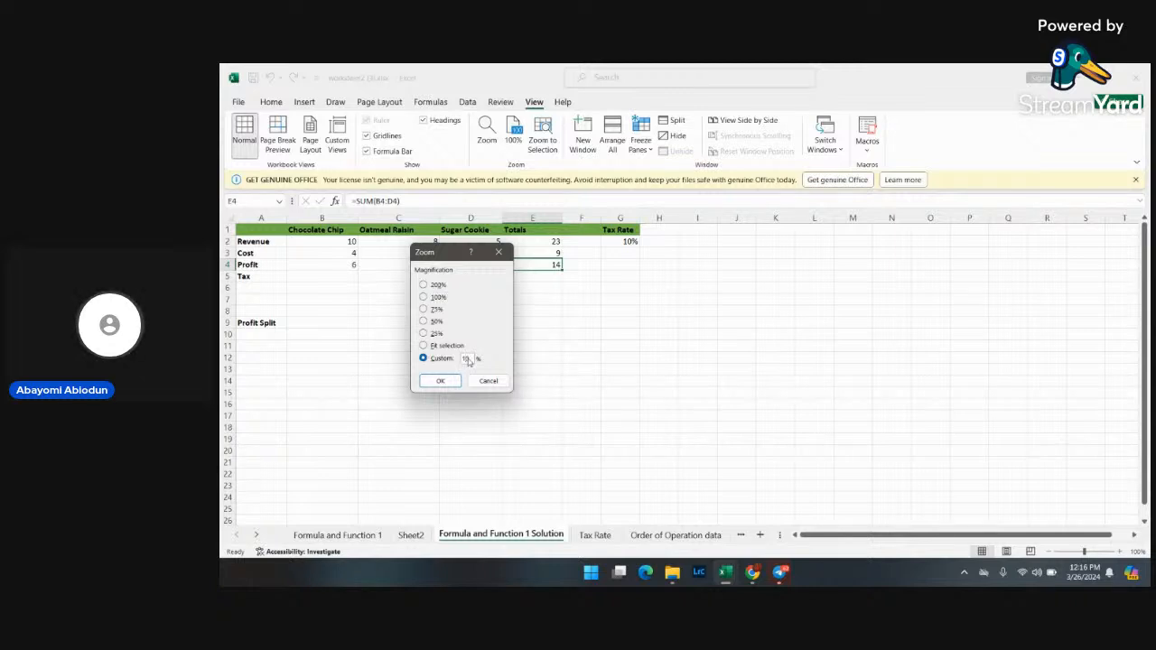
{"action": "left_click", "coordinate": [442, 380]}
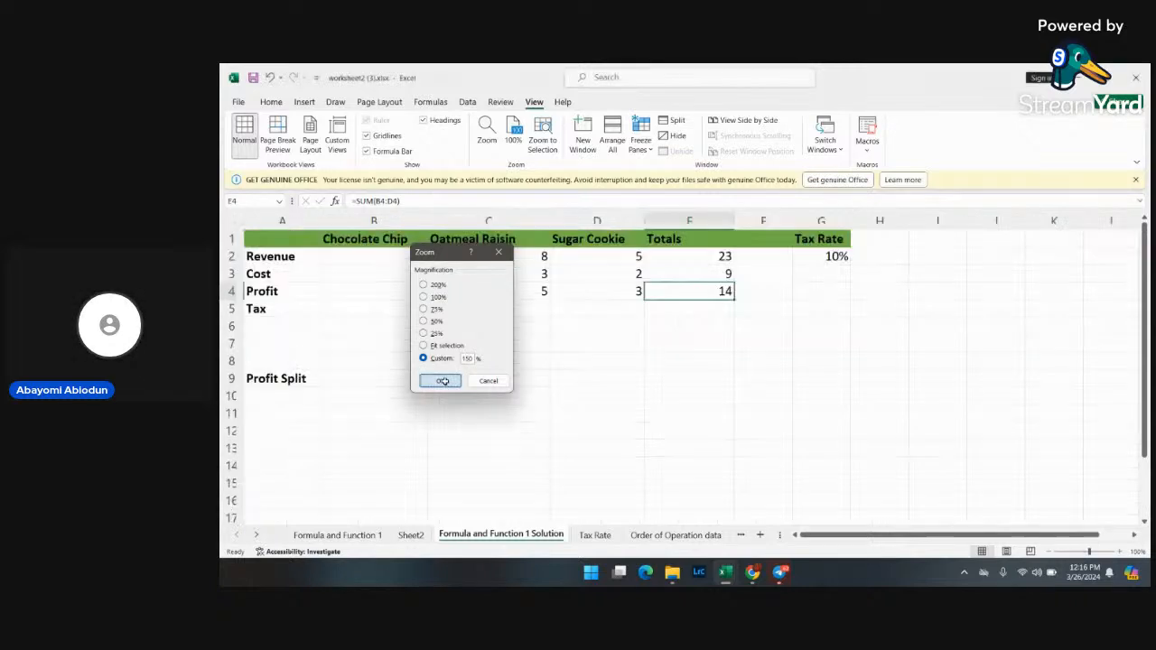
- Look through the Tax Rate, Order of Operation data and Order of Operation Solution worksheets, ending on the Basic Function Data worksheet
{"action": "left_click", "coordinate": [419, 343]}
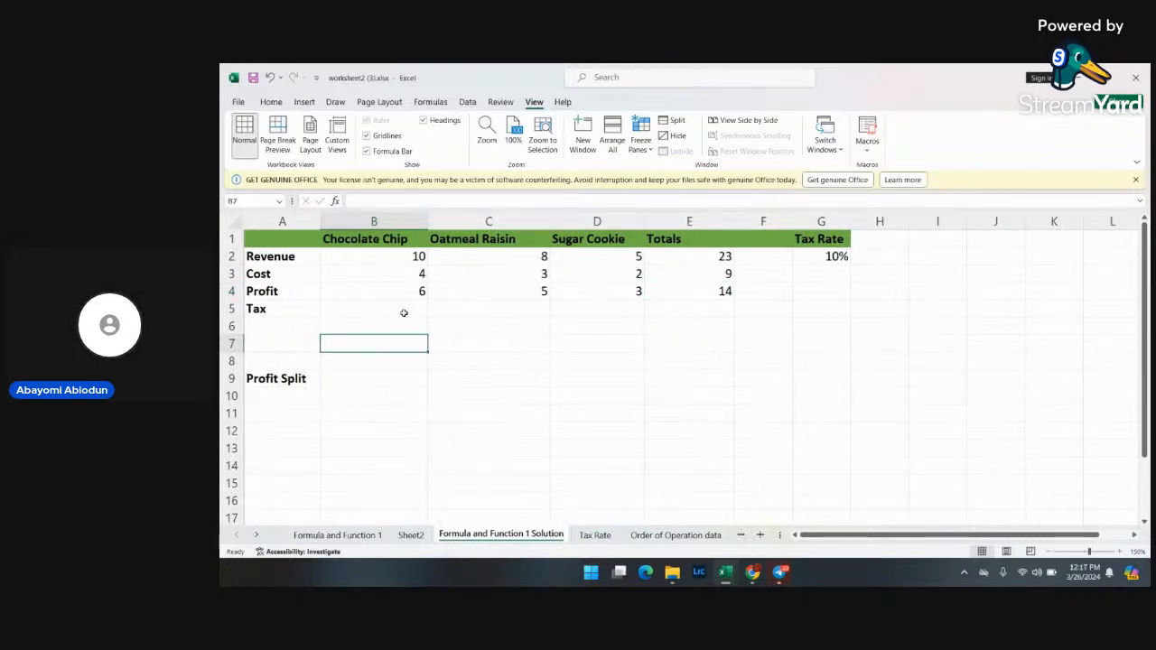
{"action": "left_click", "coordinate": [607, 537]}
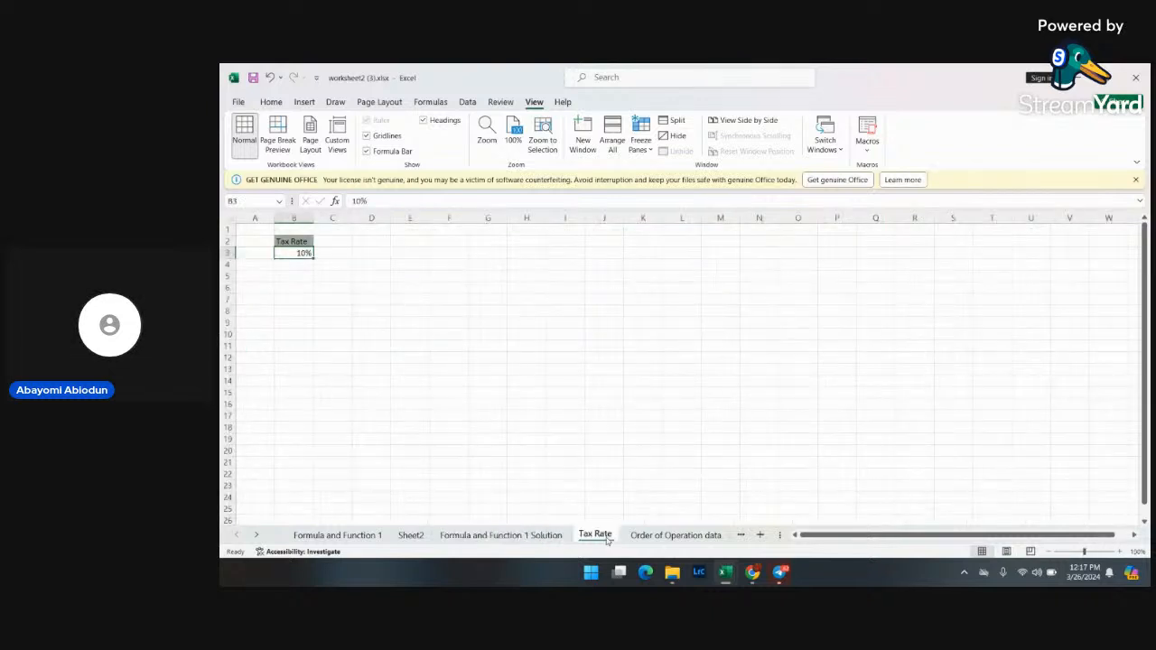
{"action": "left_click", "coordinate": [662, 542]}
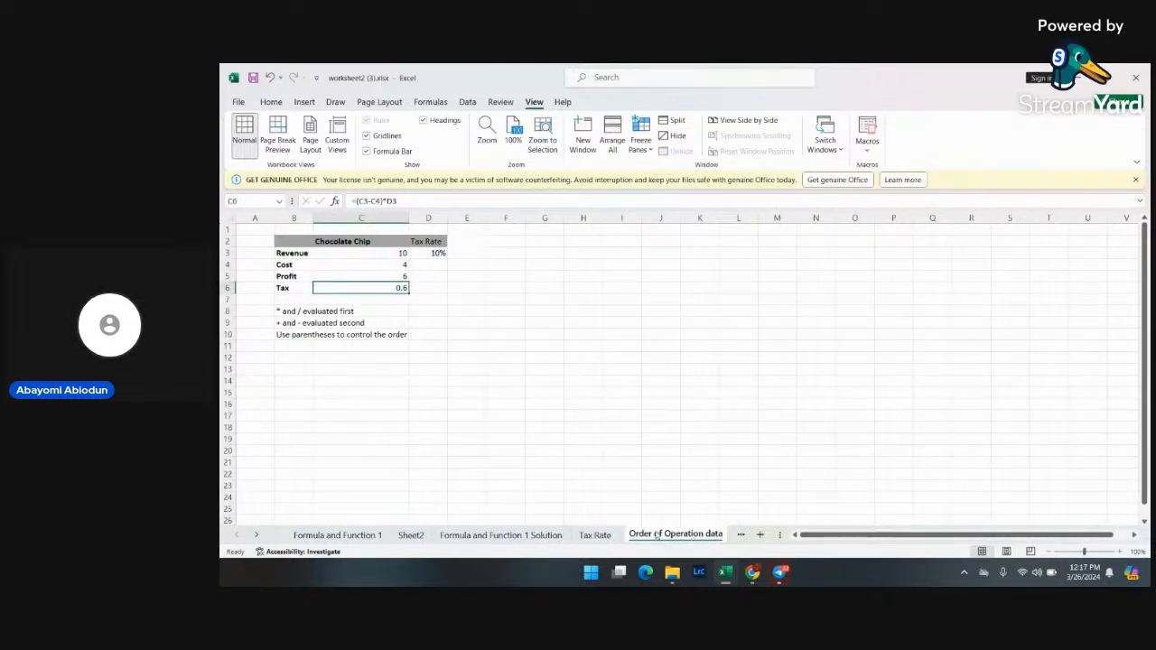
{"action": "left_click", "coordinate": [259, 534]}
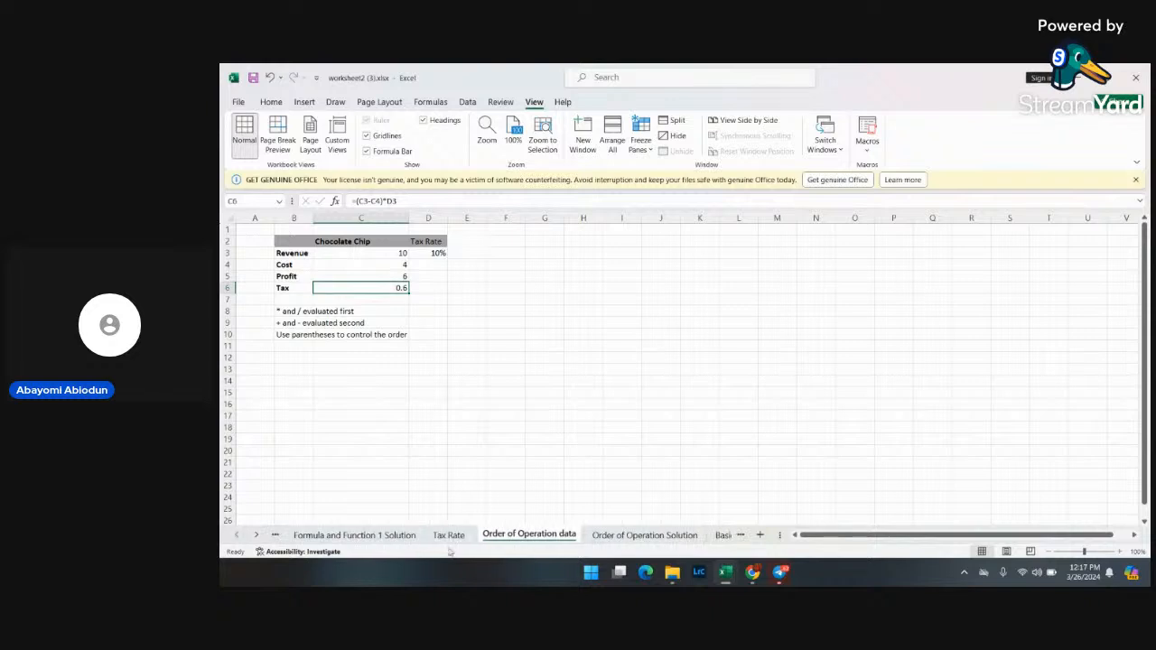
{"action": "left_click", "coordinate": [637, 536]}
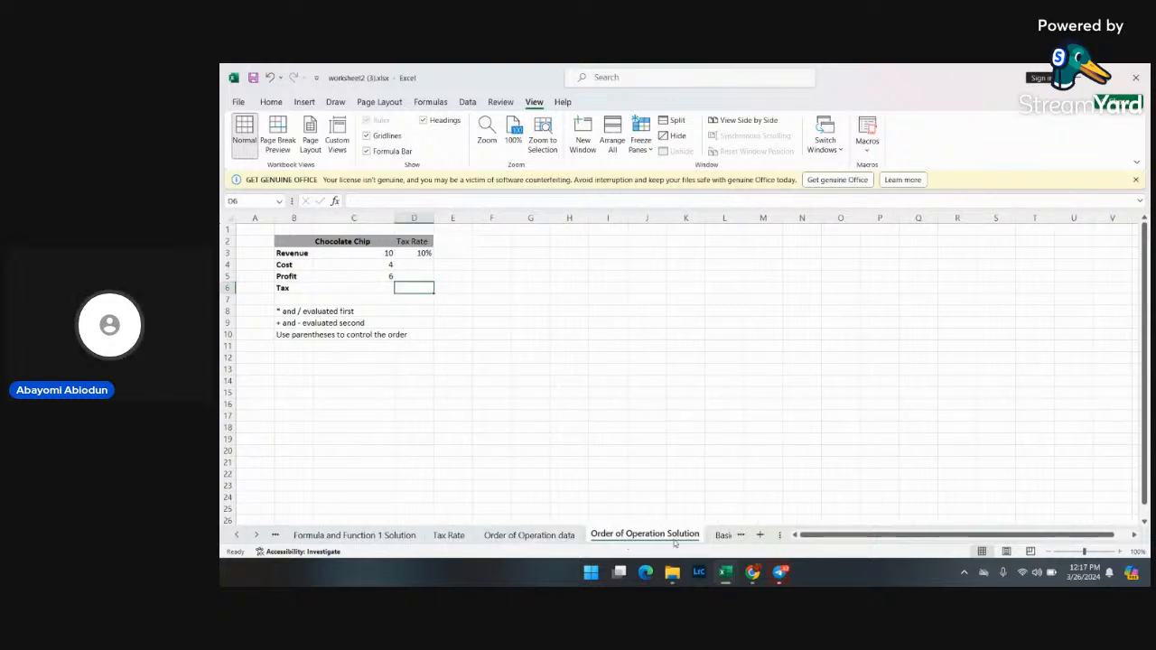
{"action": "left_click", "coordinate": [723, 535]}
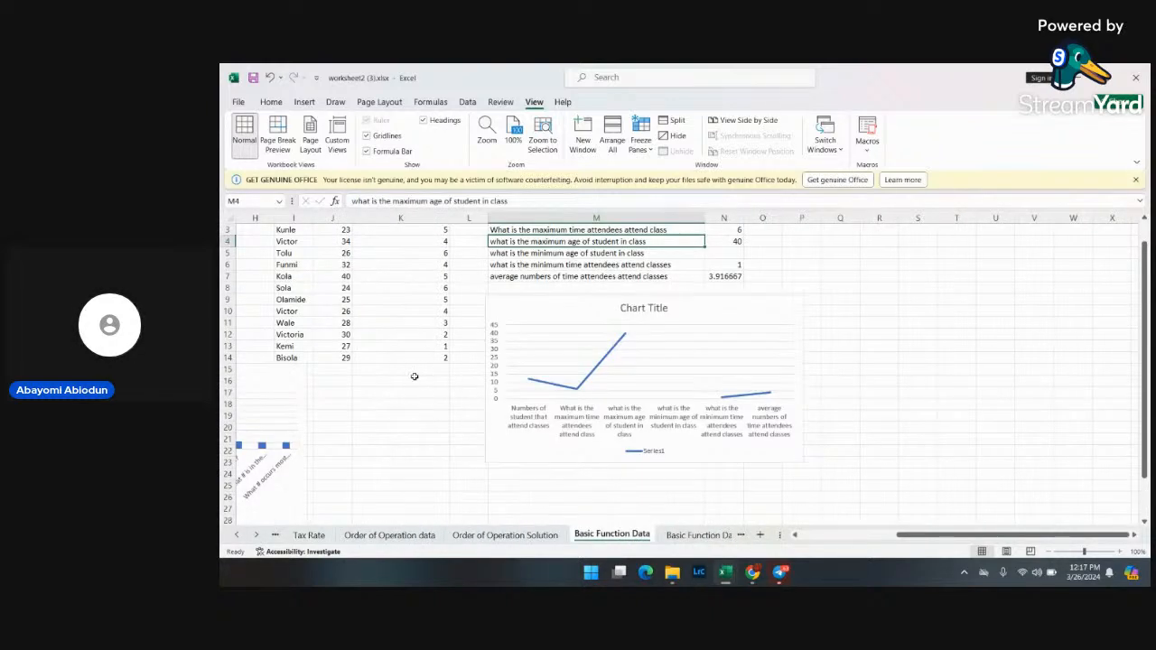
- Delete the line chart below the student questions and the column chart below the cookie sales questions
{"action": "left_click", "coordinate": [580, 306]}
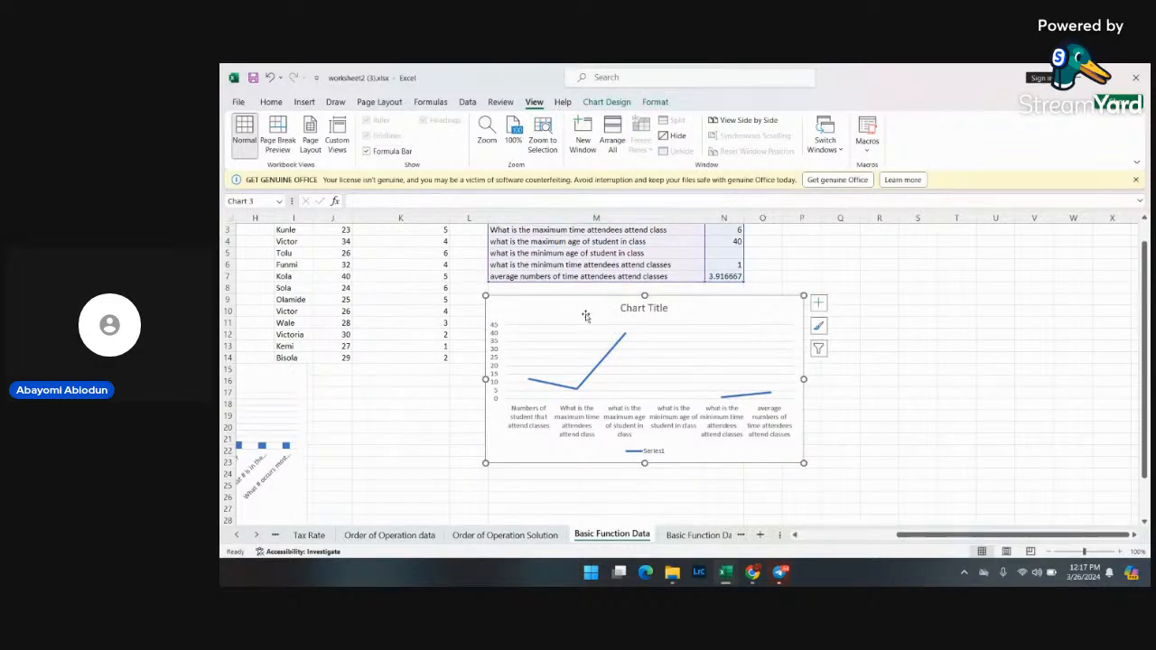
{"action": "key", "text": "Delete"}
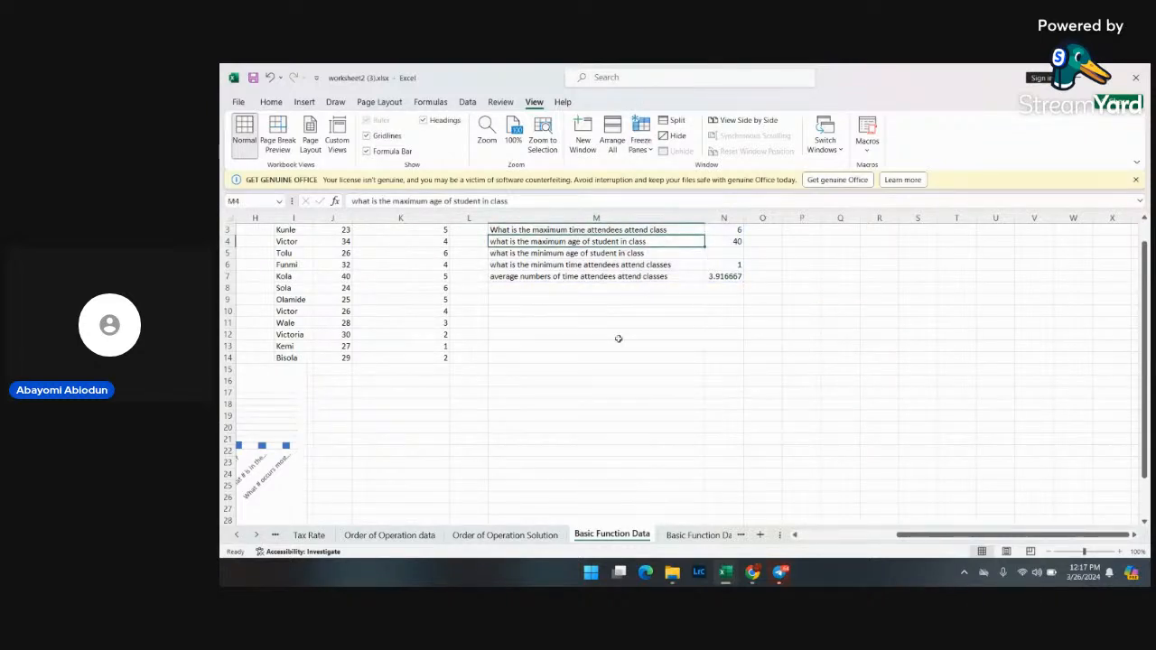
{"action": "scroll", "coordinate": [392, 438], "scroll_direction": "left", "scroll_amount": 5}
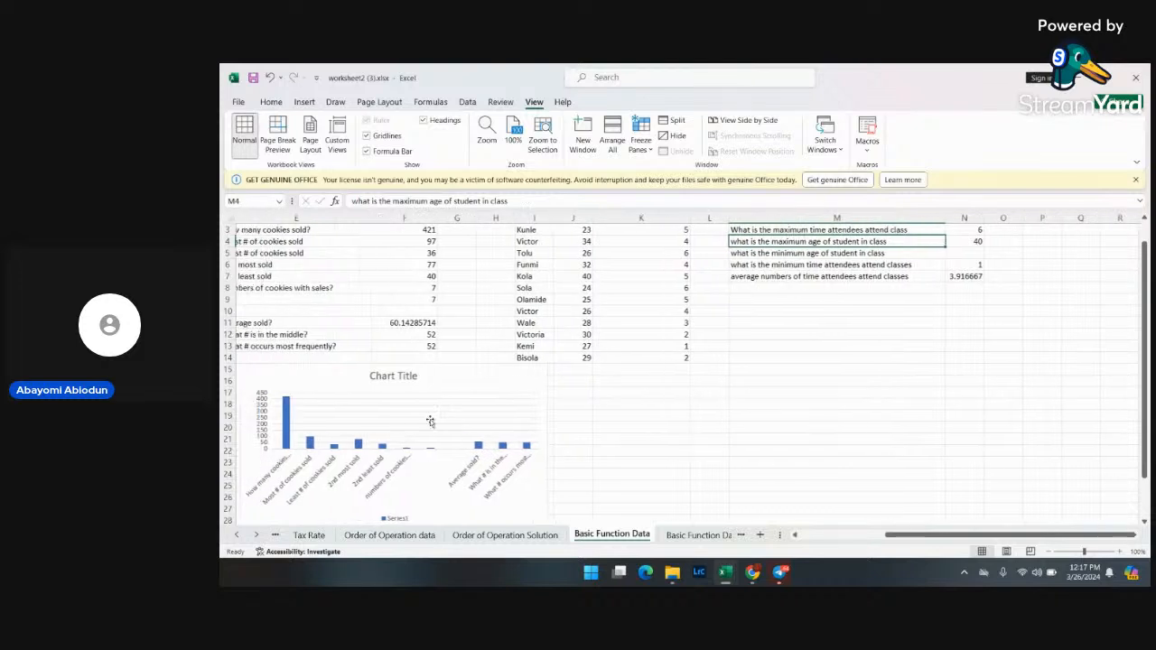
{"action": "left_click", "coordinate": [360, 394]}
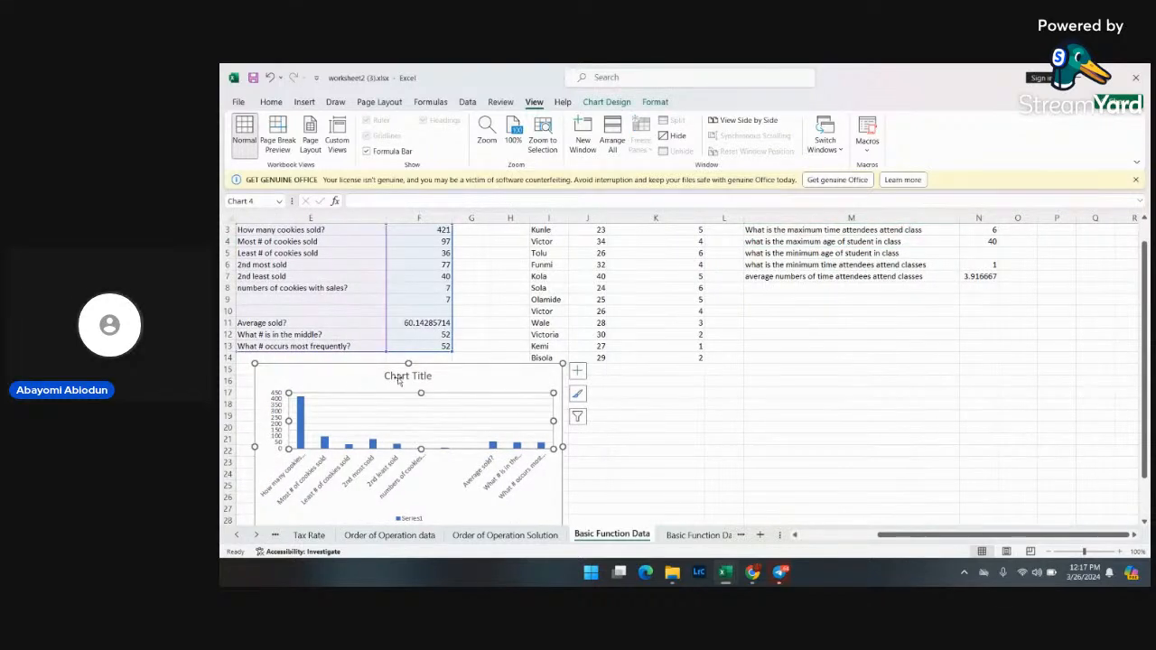
{"action": "left_click", "coordinate": [428, 375]}
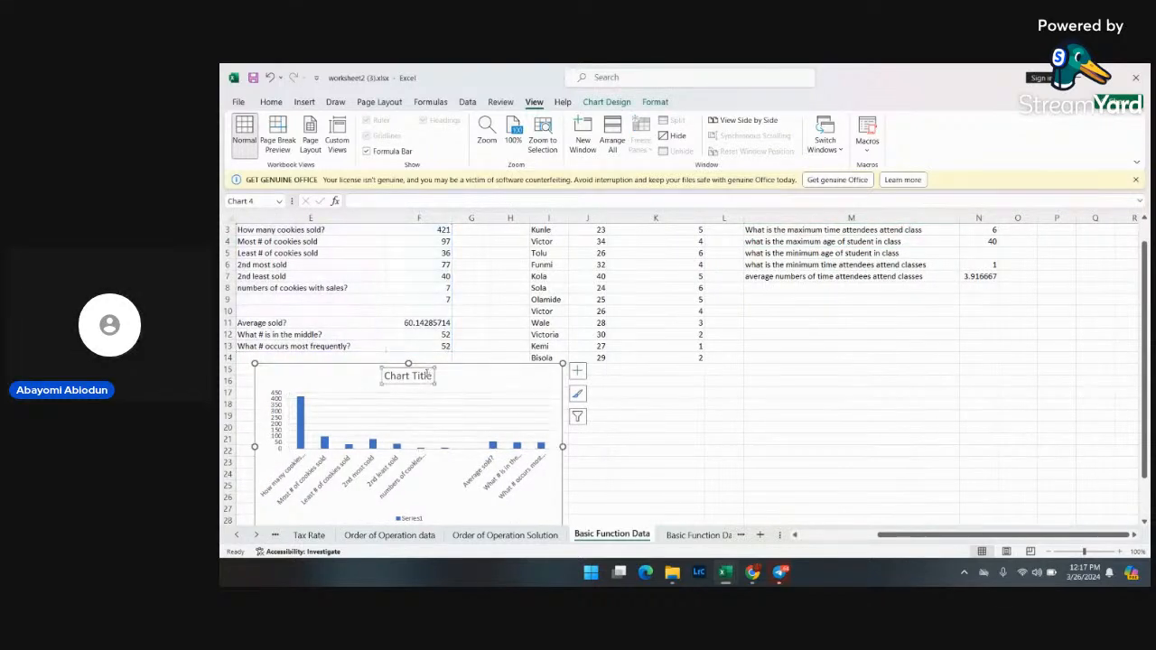
{"action": "left_click", "coordinate": [477, 372]}
{"action": "key", "text": "Delete"}
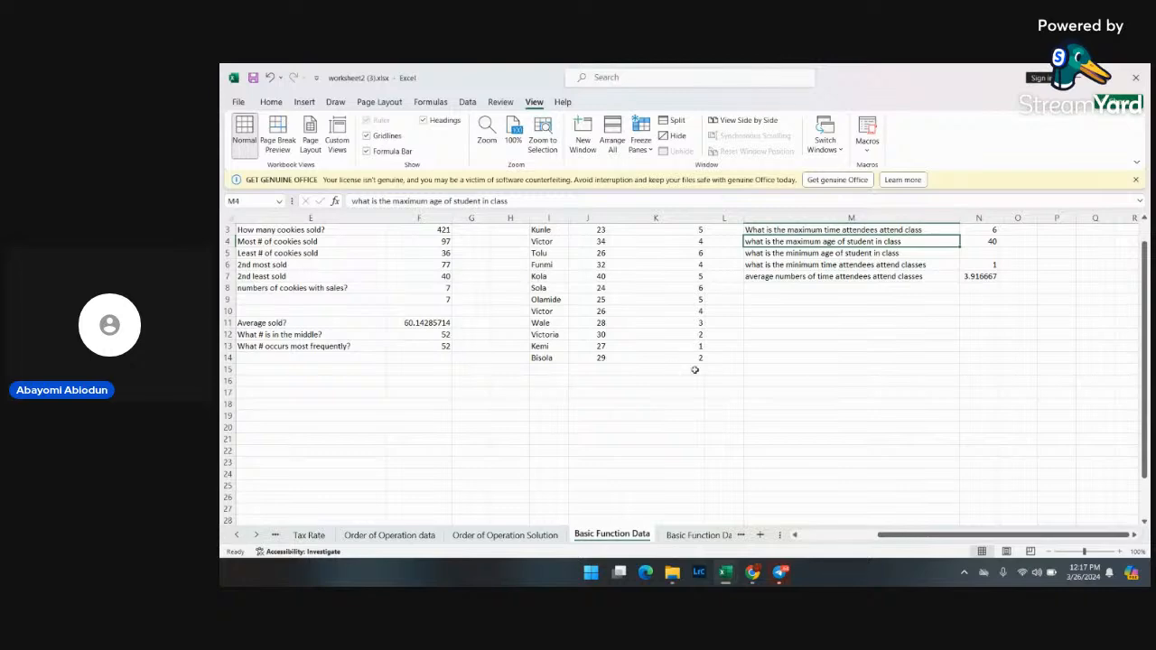
- Set a custom zoom of 150% for the Basic Function Data worksheet
{"action": "scroll", "coordinate": [714, 365], "scroll_direction": "up", "scroll_amount": 1}
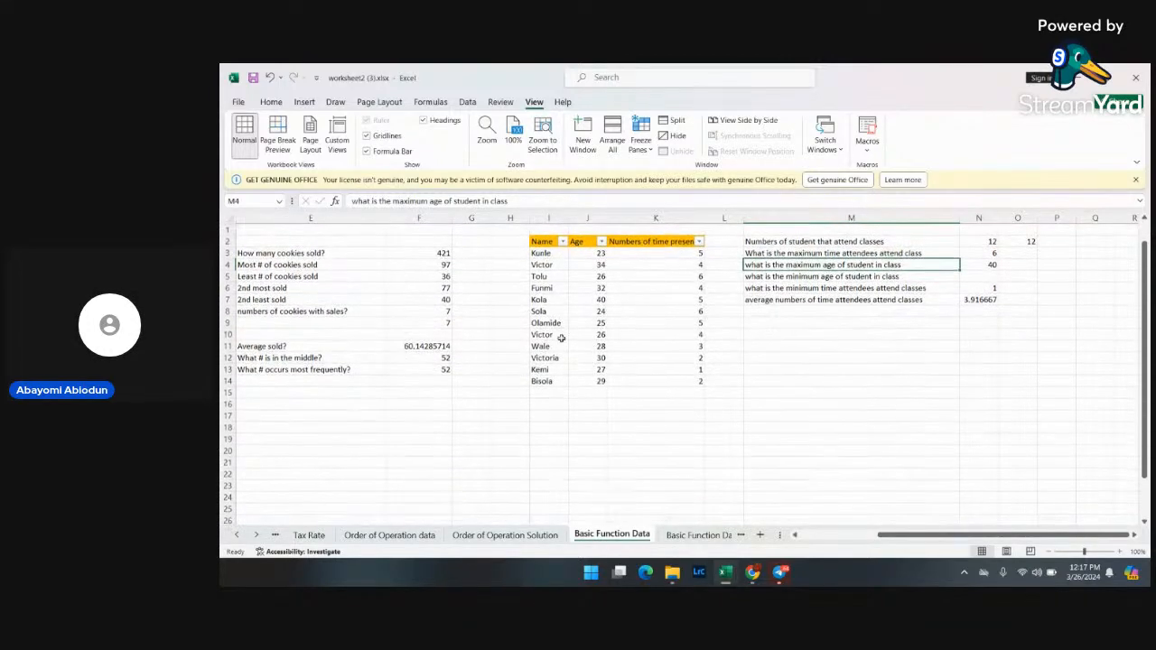
{"action": "scroll", "coordinate": [464, 352], "scroll_direction": "left", "scroll_amount": 3}
{"action": "scroll", "coordinate": [464, 353], "scroll_direction": "left", "scroll_amount": 3}
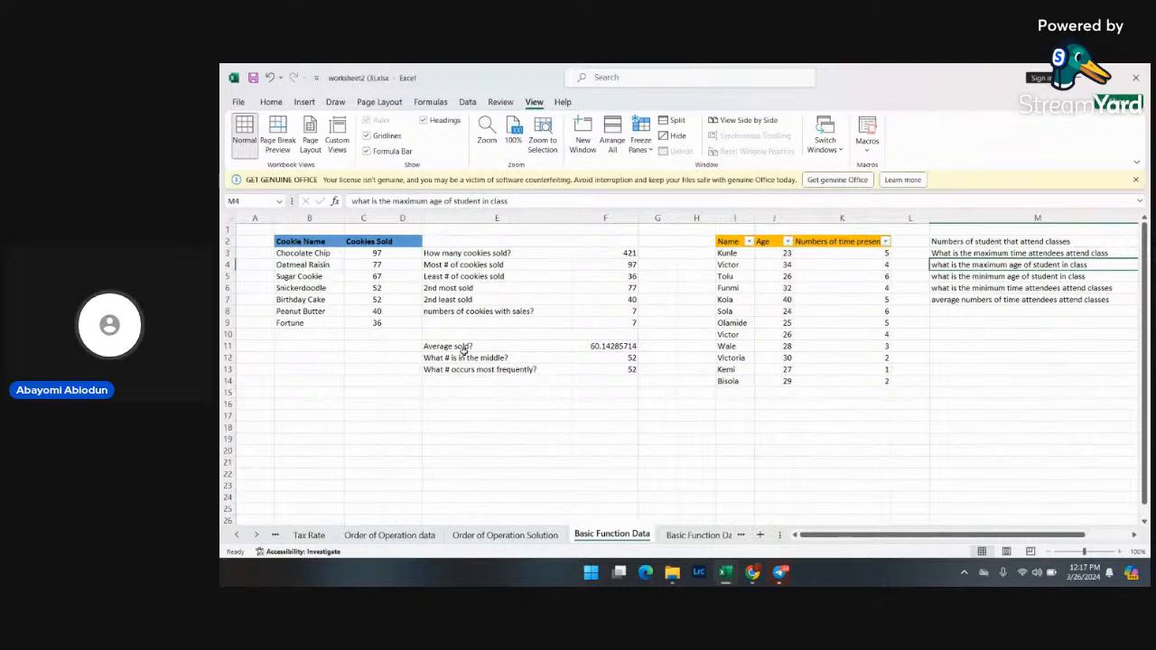
{"action": "scroll", "coordinate": [464, 352], "scroll_direction": "up", "scroll_amount": 1}
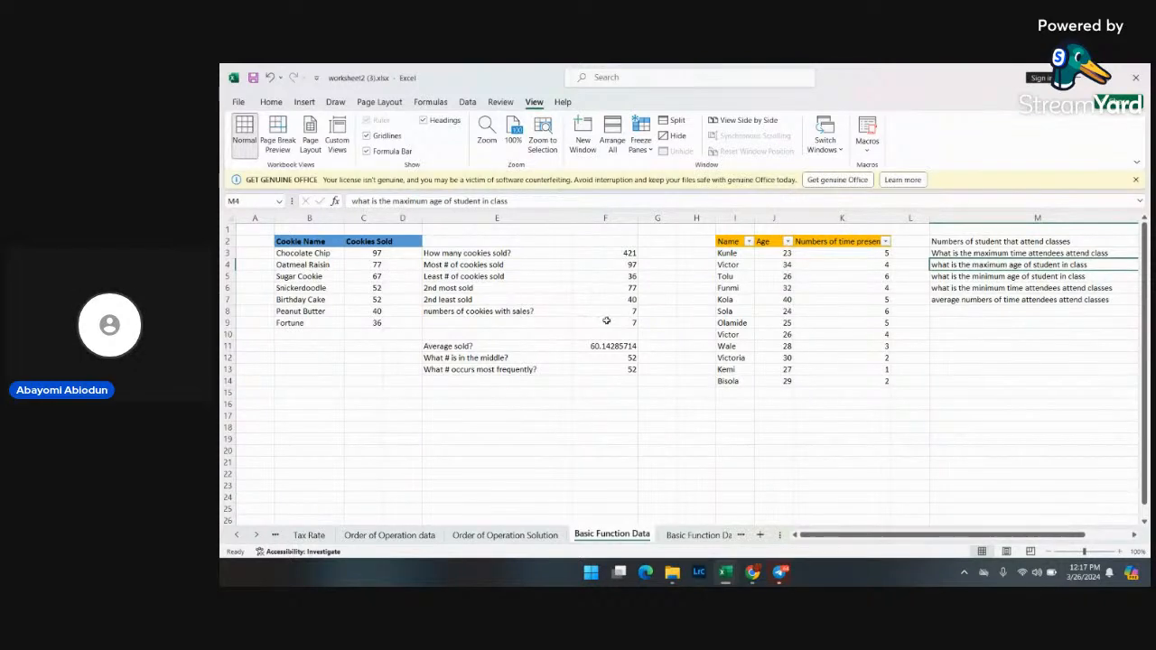
{"action": "left_click", "coordinate": [487, 131]}
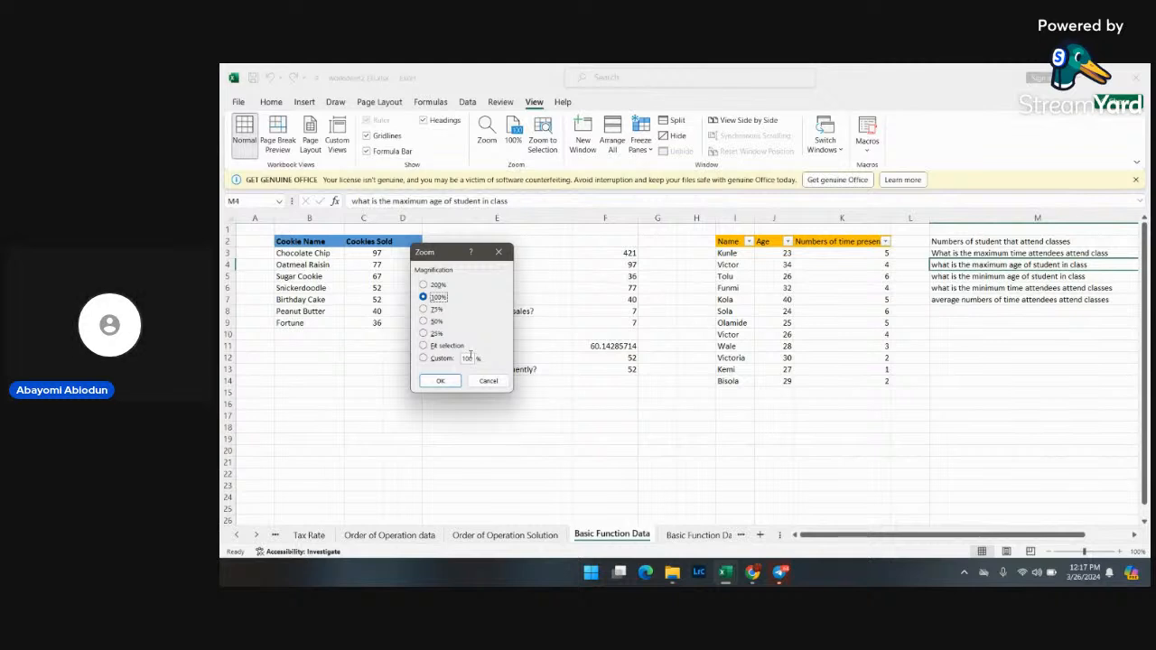
{"action": "left_click", "coordinate": [467, 360]}
{"action": "key", "text": "BackSpace"}
{"action": "type", "text": "50"}
{"action": "left_click", "coordinate": [442, 381]}
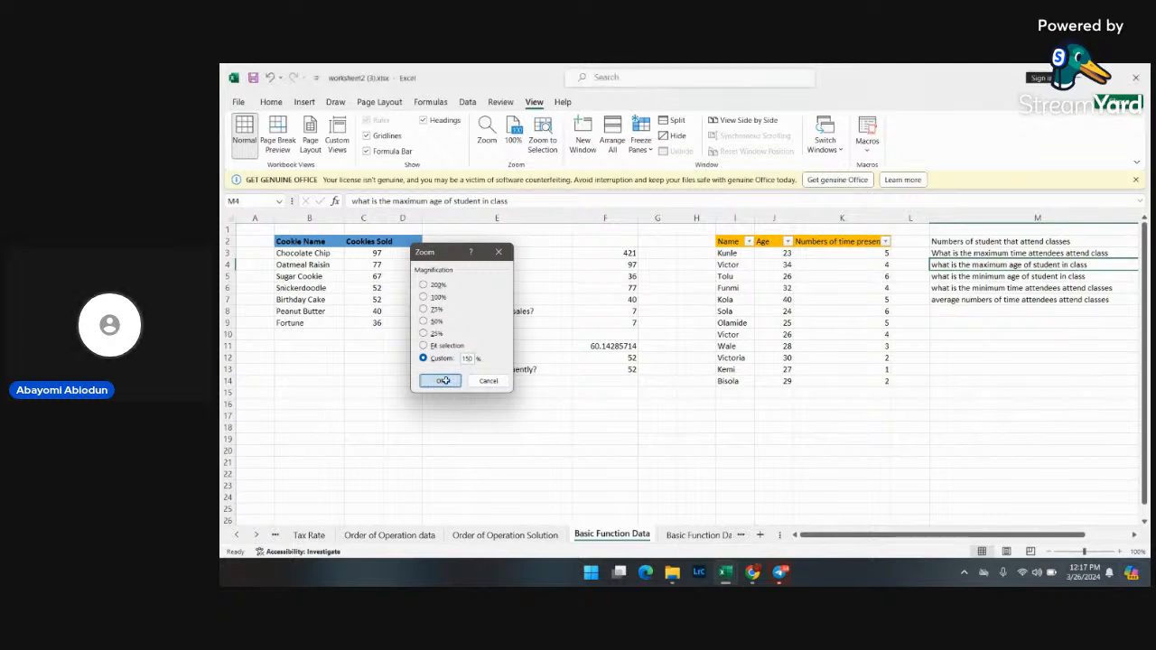
- Examine the formulas for total cookies sold, most cookies sold and least cookies sold in cells F3 to F5
{"action": "scroll", "coordinate": [514, 374], "scroll_direction": "left", "scroll_amount": 6}
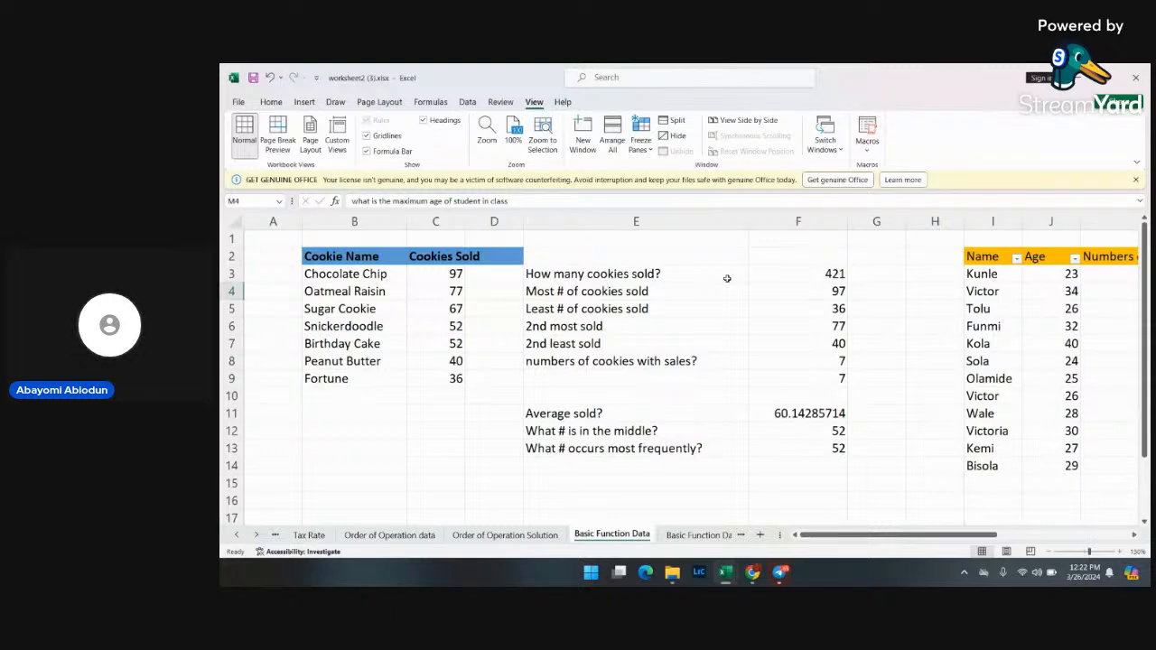
{"action": "double_click", "coordinate": [803, 272]}
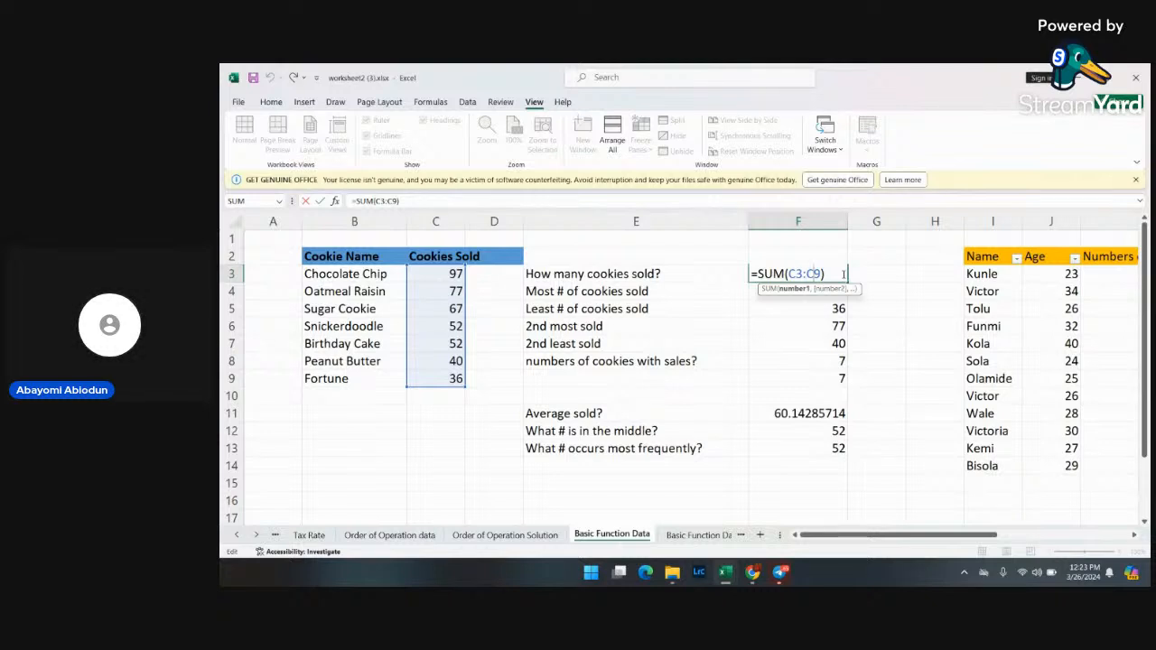
{"action": "key", "text": "Return"}
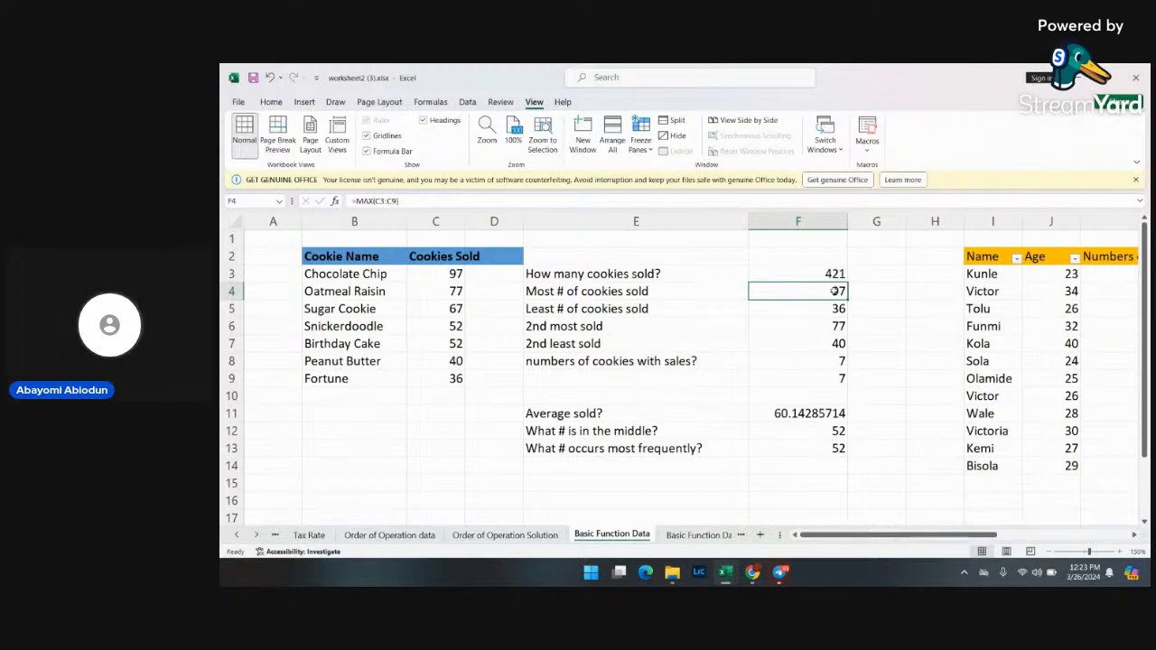
{"action": "double_click", "coordinate": [835, 290]}
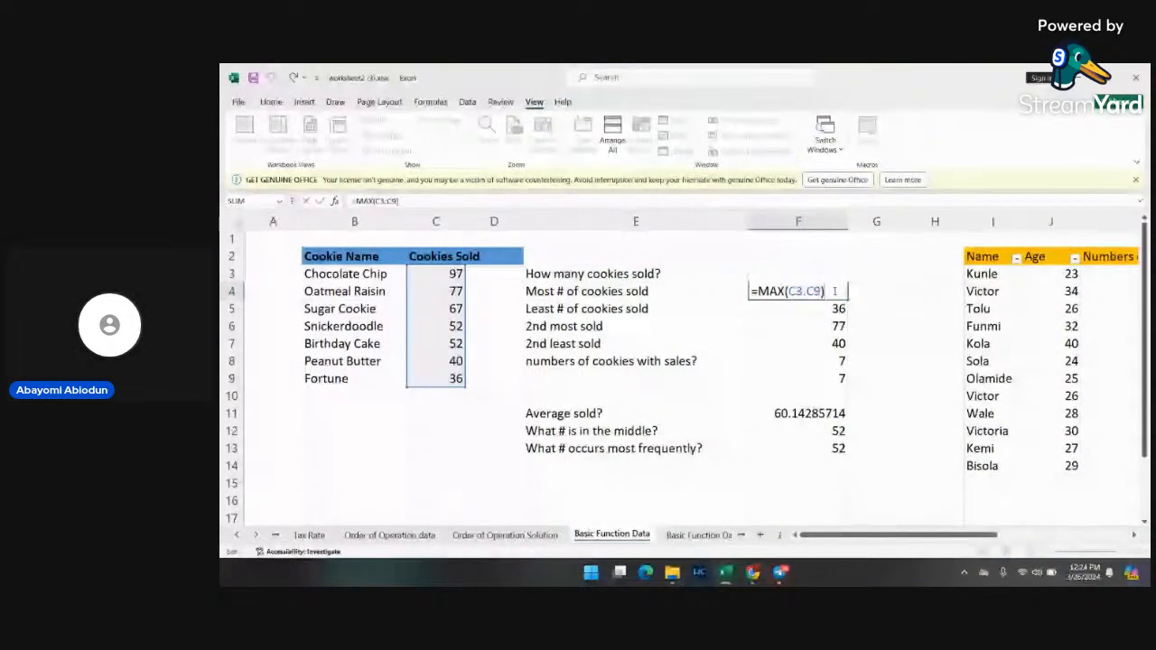
{"action": "key", "text": "Return"}
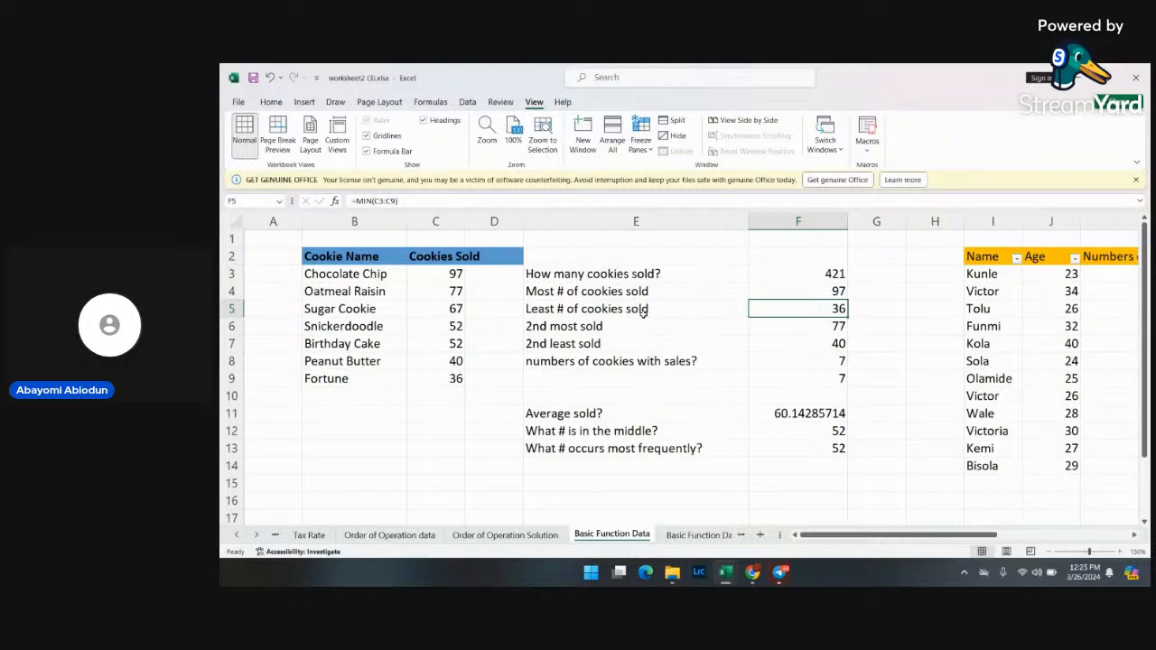
{"action": "double_click", "coordinate": [837, 312]}
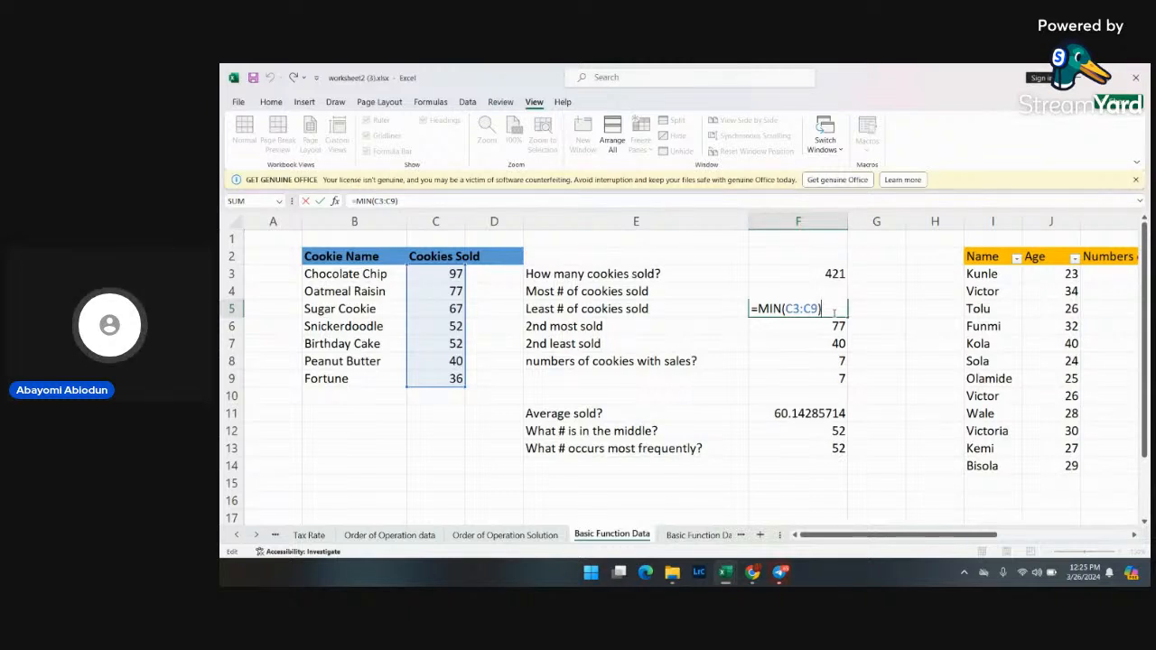
{"action": "key", "text": "Return"}
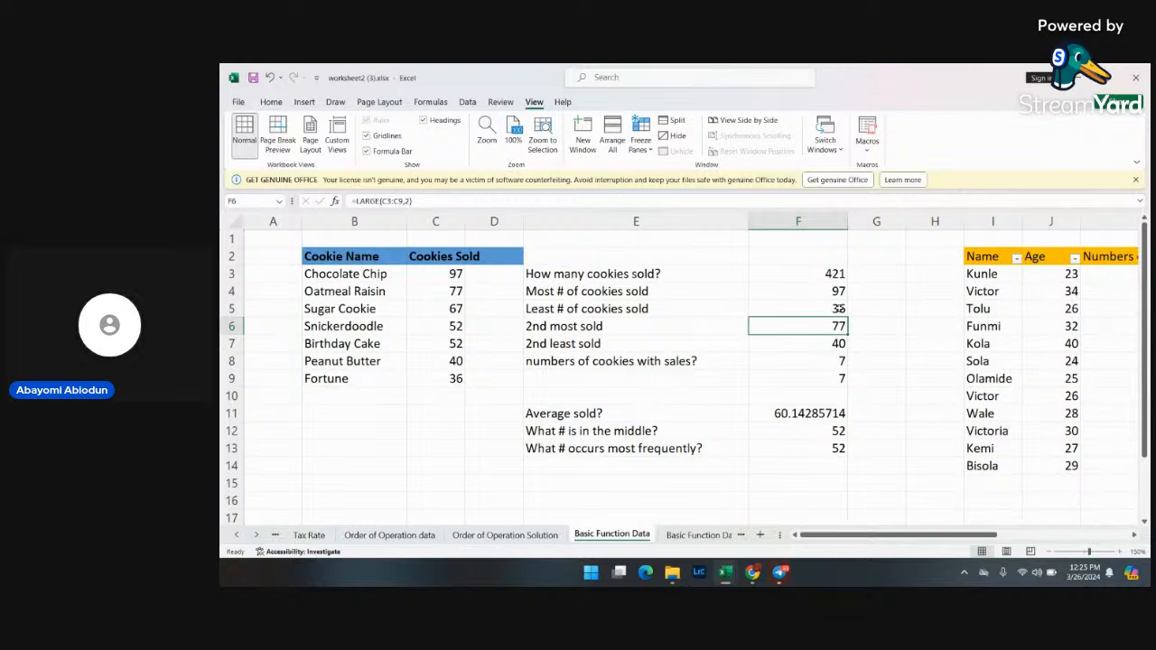
{"action": "left_click", "coordinate": [838, 308]}
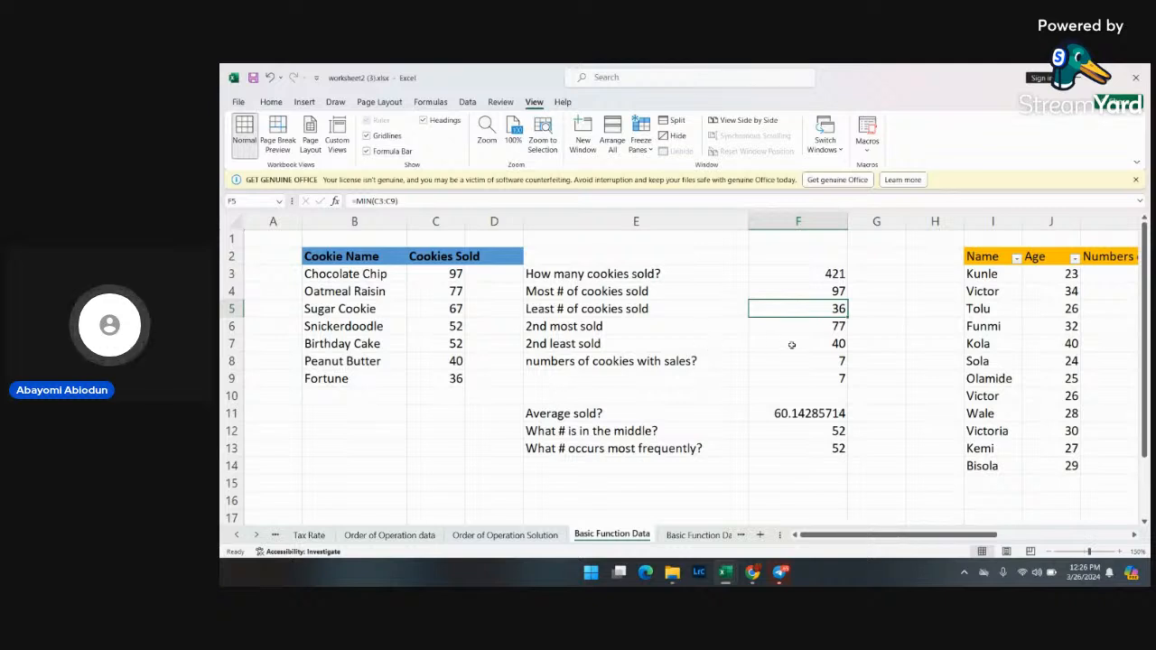
- Examine the formulas for the 2nd most sold and 2nd least sold cookies in cells F6 and F7
{"action": "left_click", "coordinate": [820, 328]}
{"action": "double_click", "coordinate": [819, 328]}
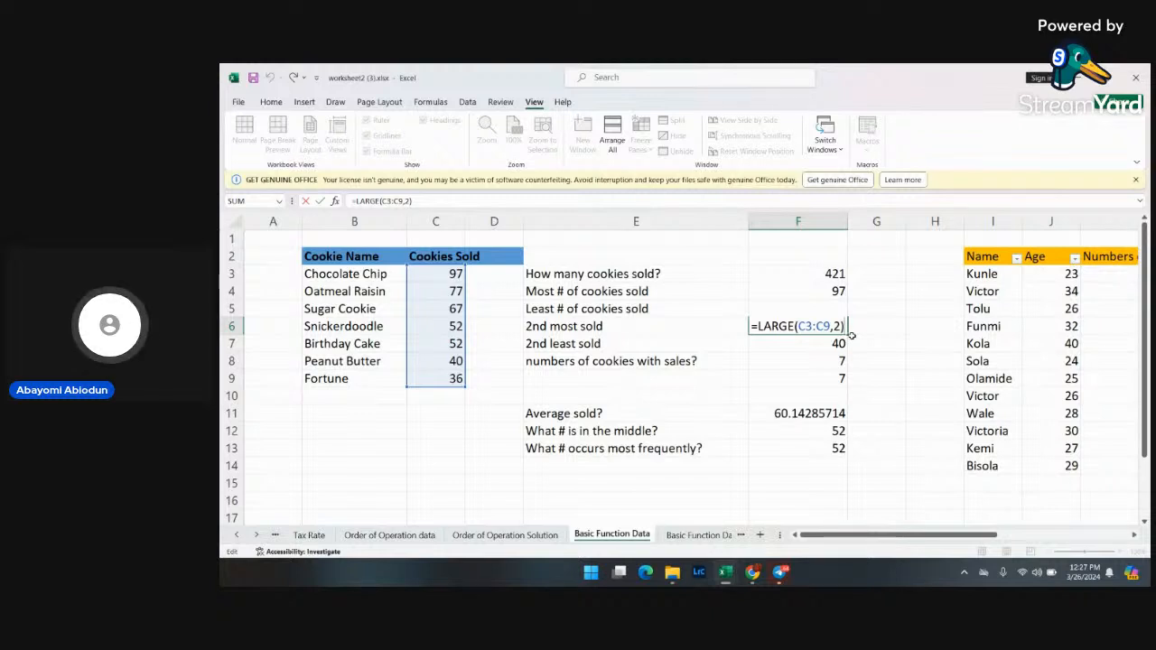
{"action": "key", "text": "Return"}
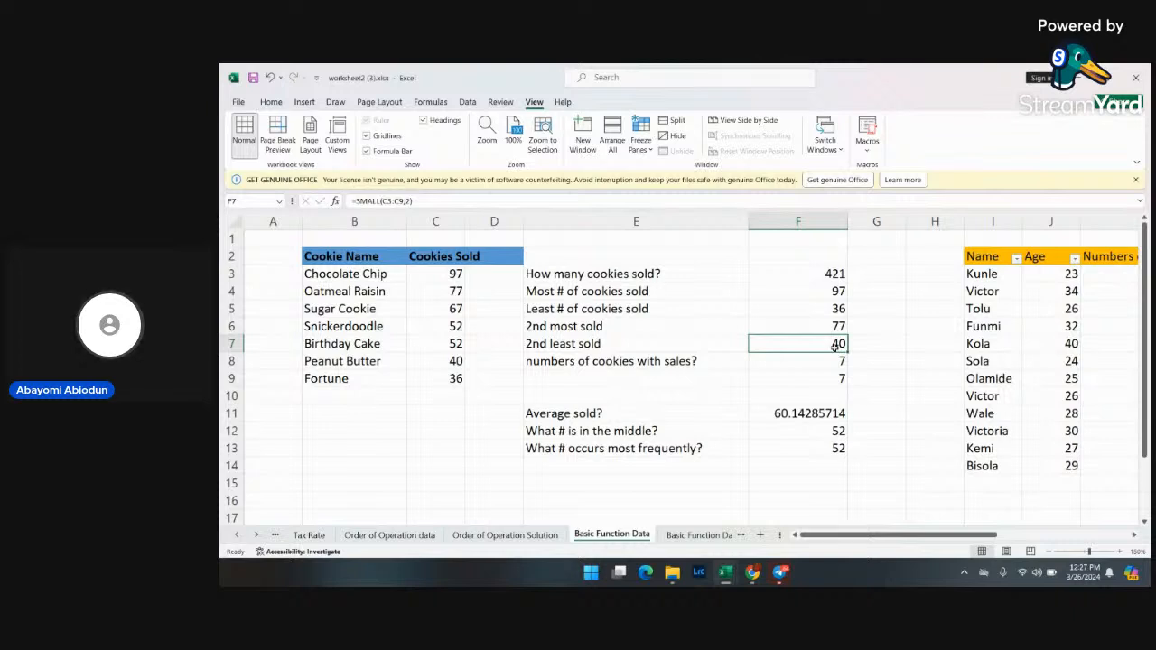
{"action": "double_click", "coordinate": [835, 348]}
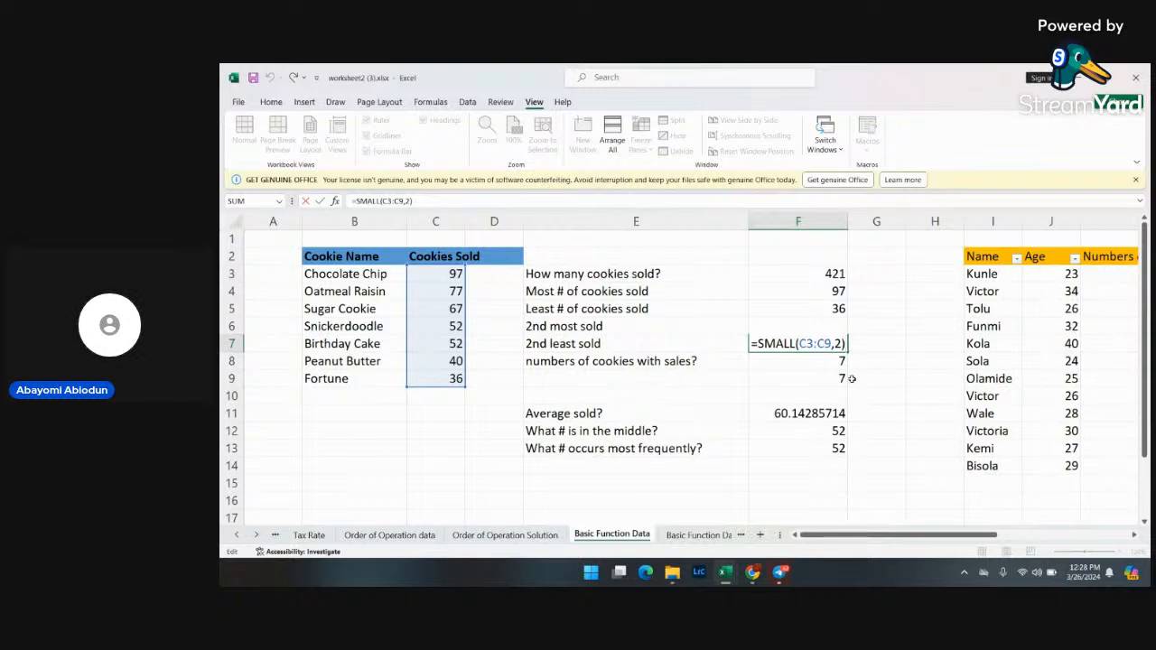
{"action": "key", "text": "Return"}
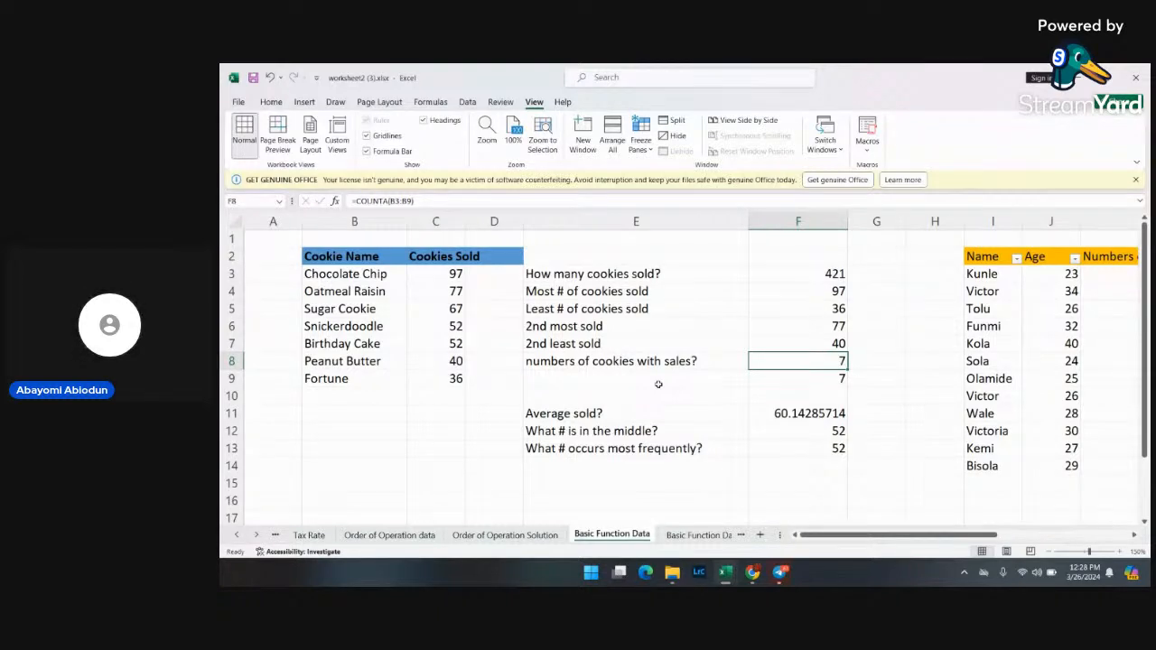
- Examine the two counting formulas for the number of cookies with sales in cells F8 and F9
{"action": "double_click", "coordinate": [795, 364]}
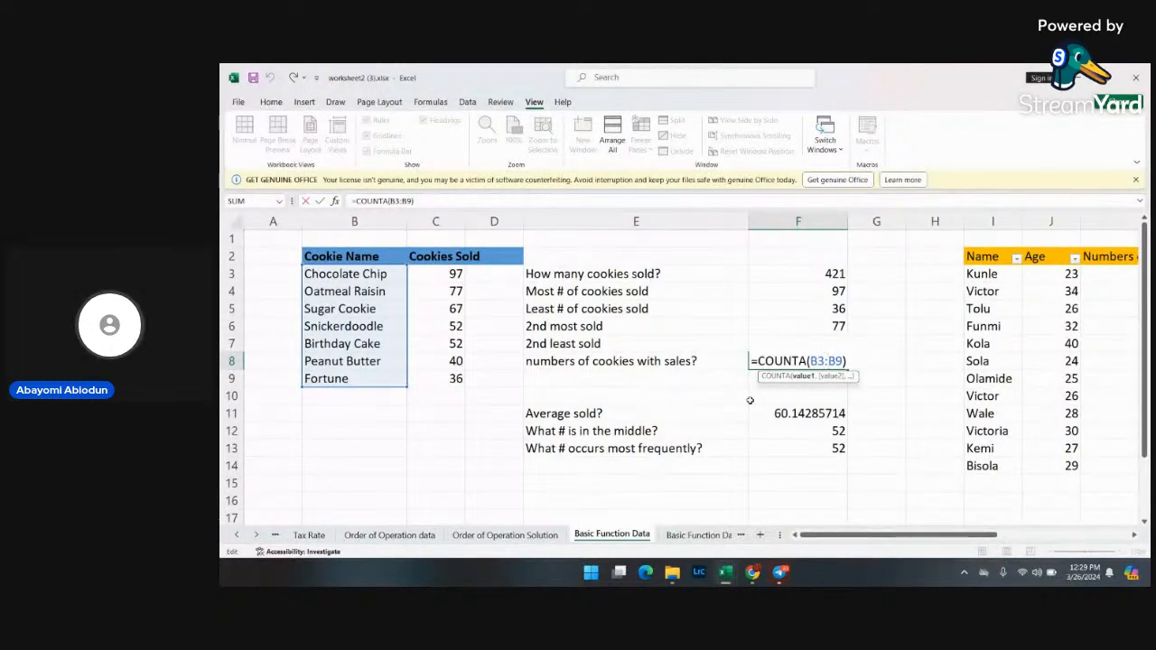
{"action": "key", "text": "Return"}
{"action": "key", "text": "Return"}
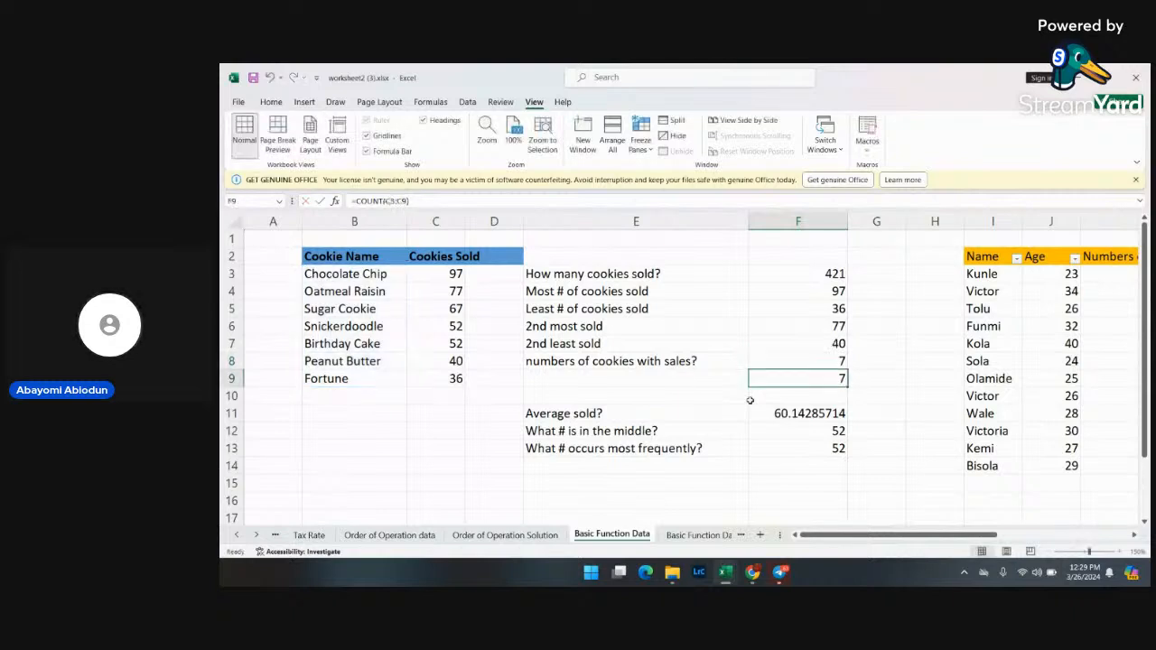
{"action": "double_click", "coordinate": [807, 375]}
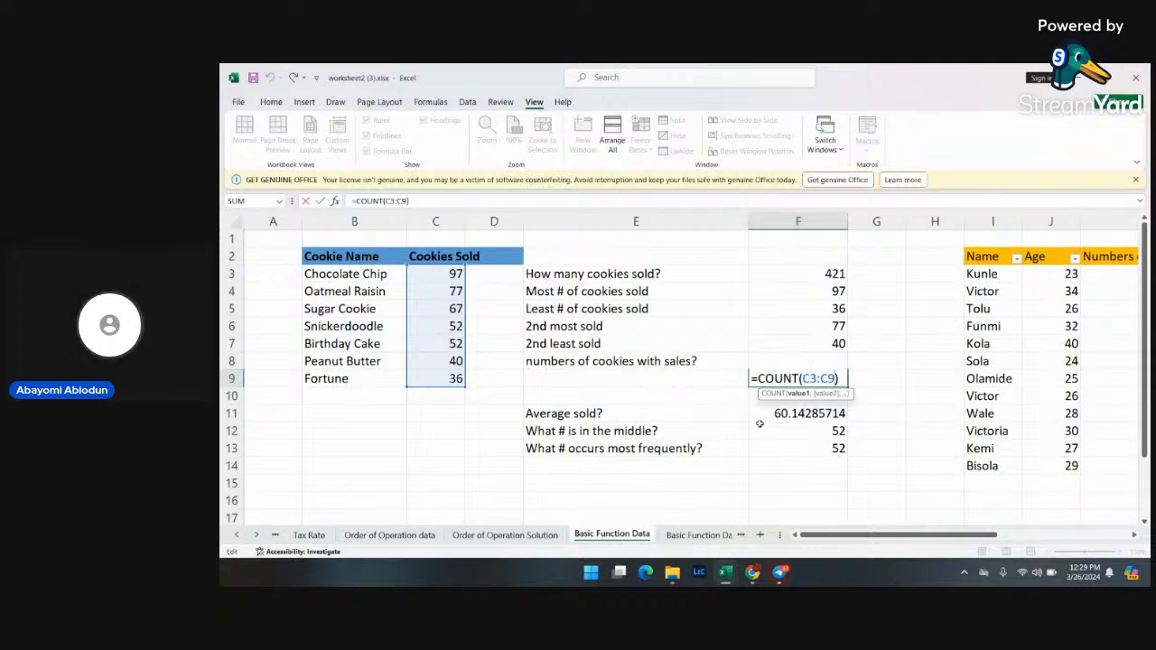
{"action": "key", "text": "Right"}
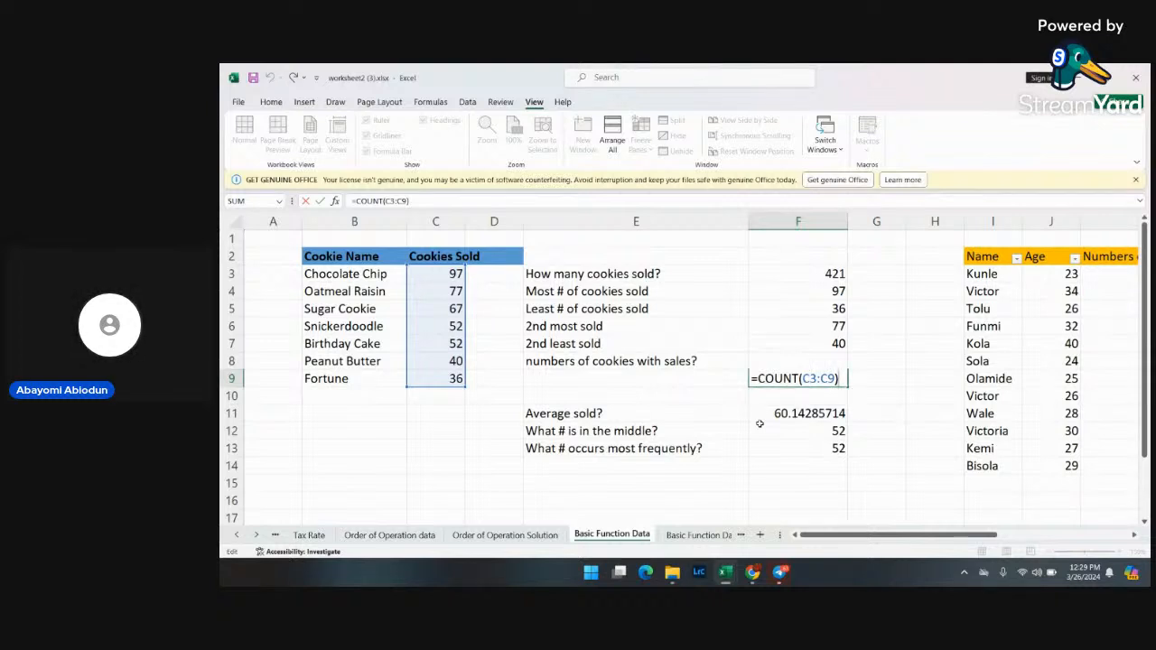
{"action": "key", "text": "Return"}
- Examine the formula for the average number of cookies sold in cell F11
{"action": "scroll", "coordinate": [728, 464], "scroll_direction": "down", "scroll_amount": 1}
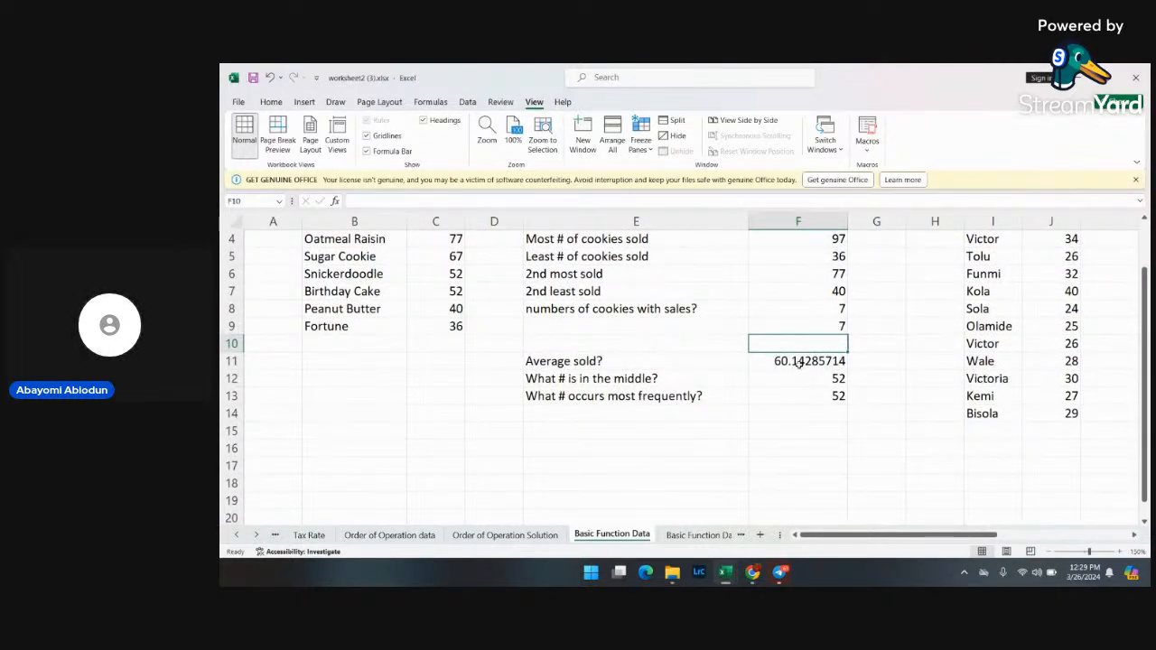
{"action": "double_click", "coordinate": [798, 361]}
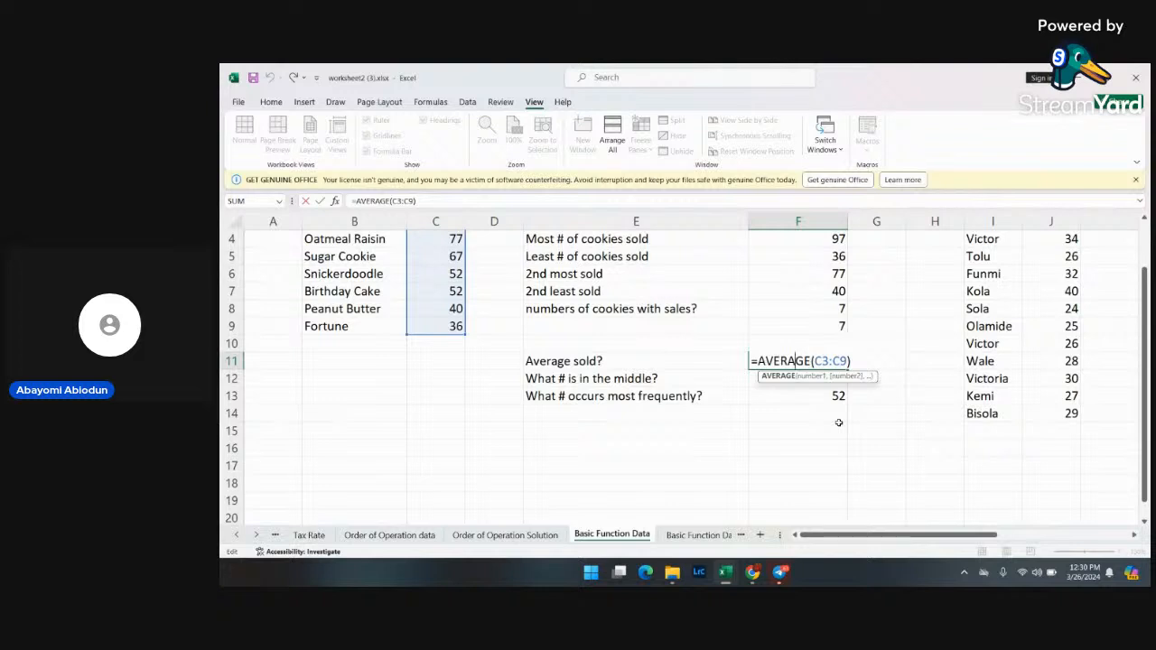
{"action": "key", "text": "End"}
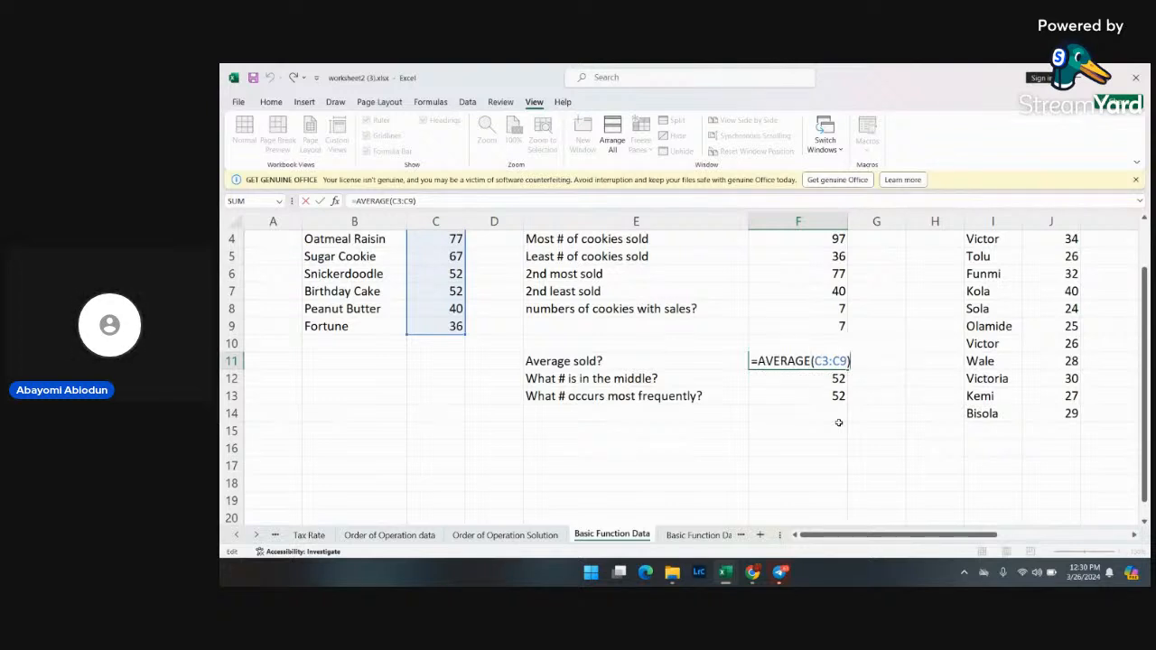
{"action": "key", "text": "Return"}
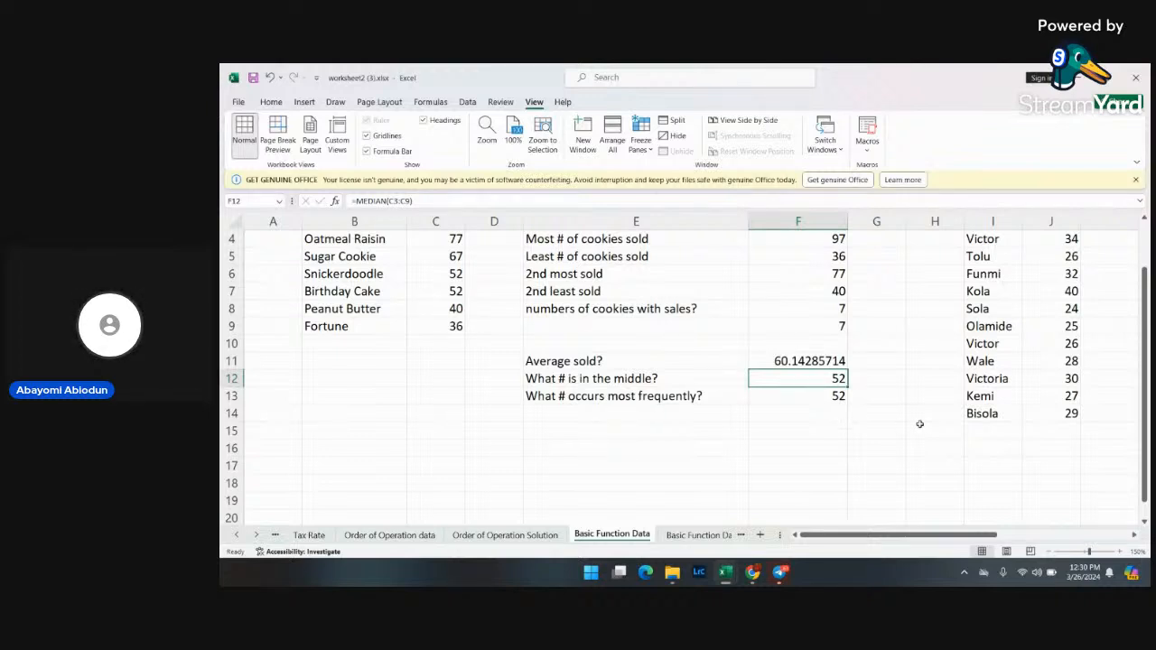
- Examine the formulas for the middle and most frequent numbers of cookies sold in cells F12 and F13
{"action": "double_click", "coordinate": [840, 380]}
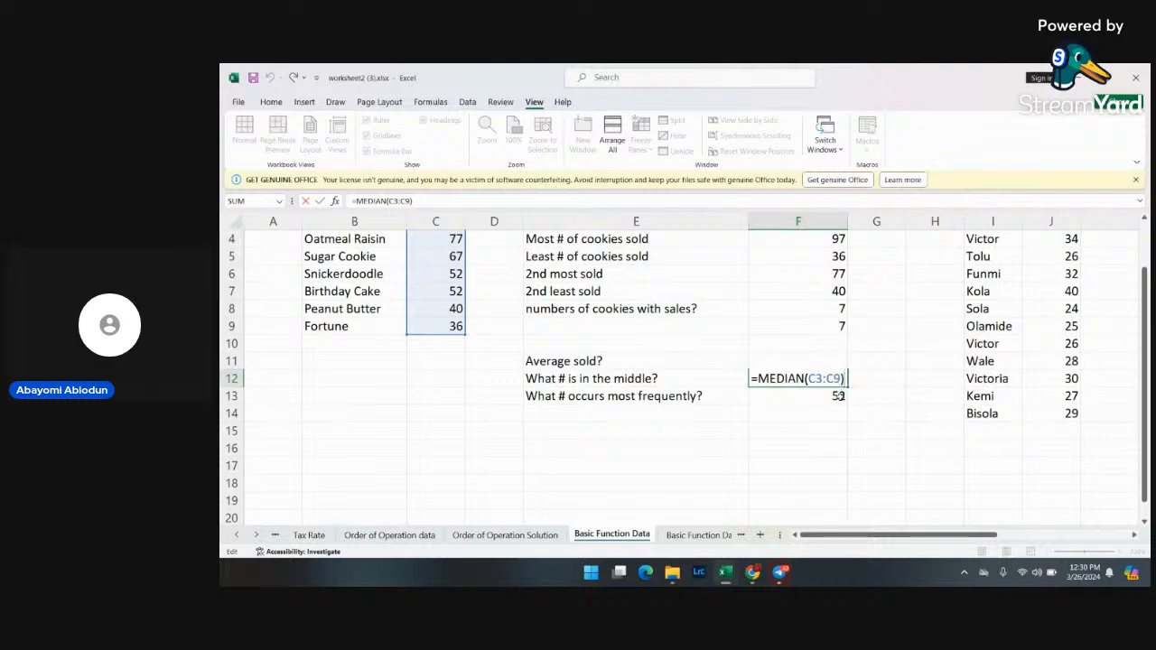
{"action": "key", "text": "Return"}
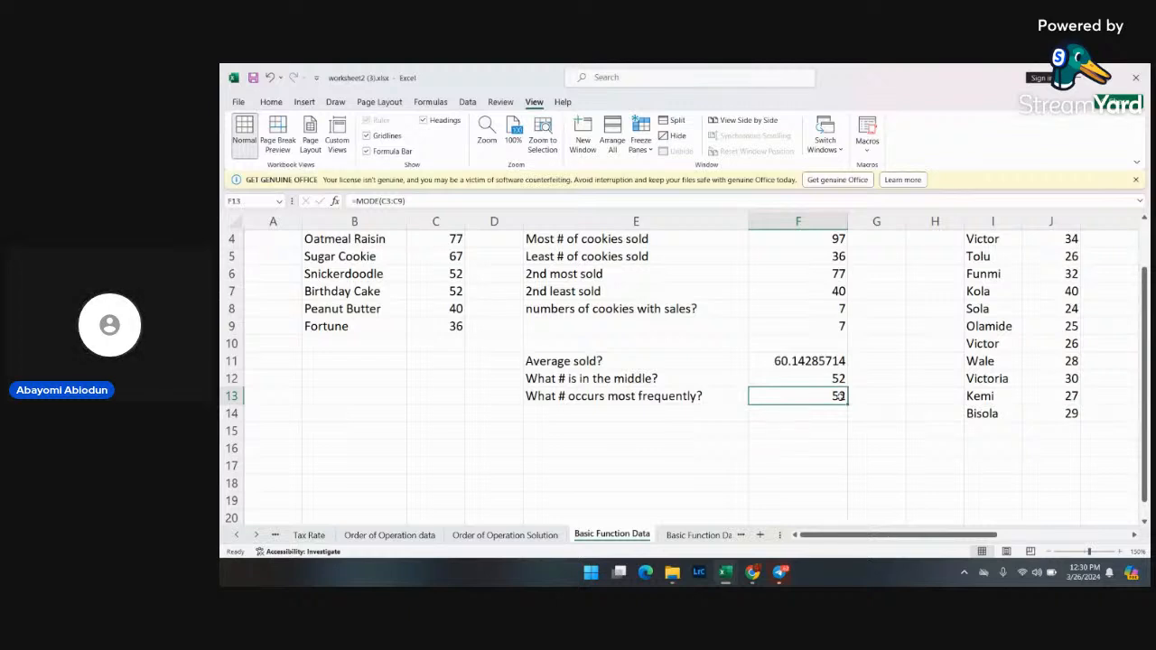
{"action": "double_click", "coordinate": [839, 396]}
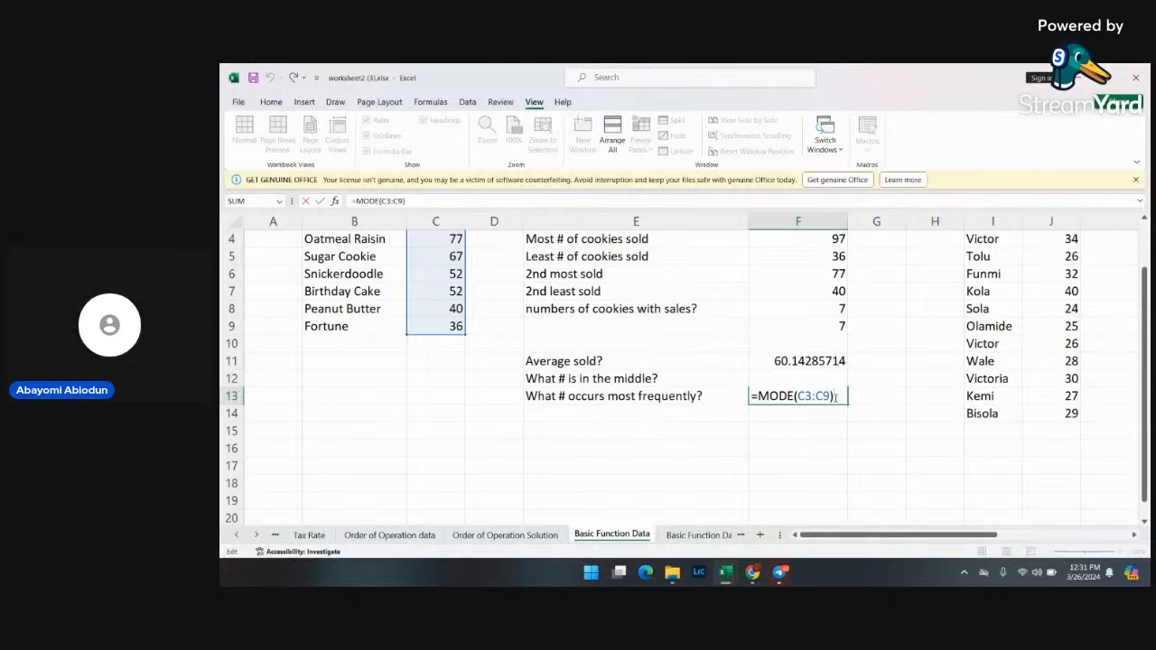
{"action": "key", "text": "Return"}
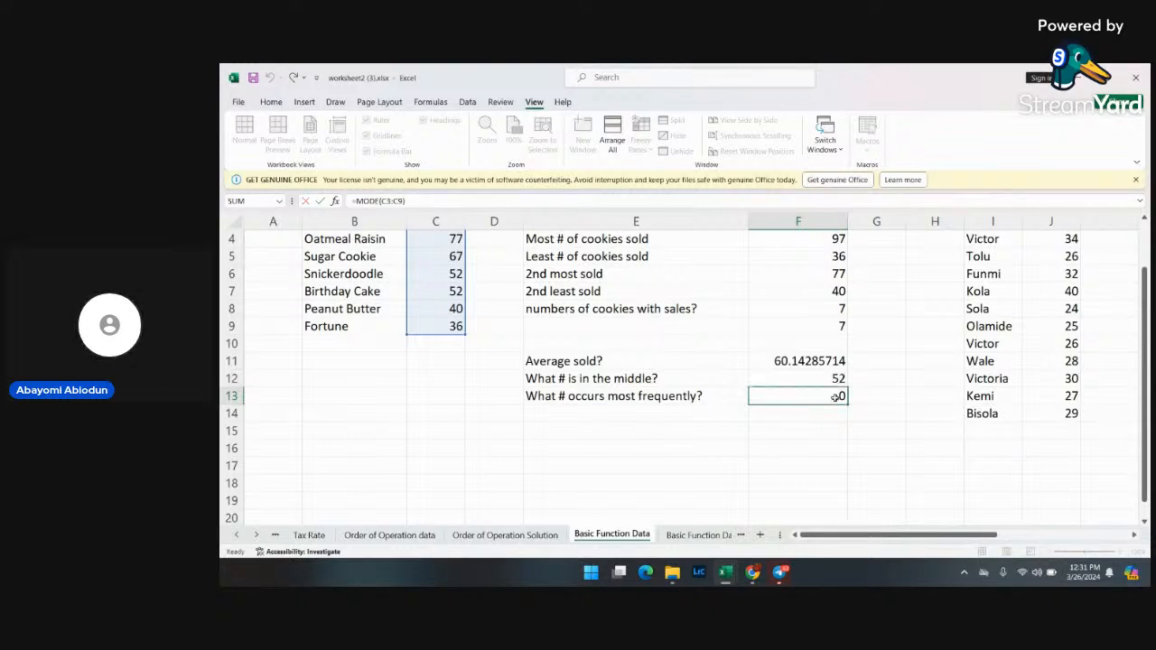
- Look over the student table in columns I to K and the attendance and age questions beside it in column M
{"action": "scroll", "coordinate": [878, 373], "scroll_direction": "up", "scroll_amount": 1}
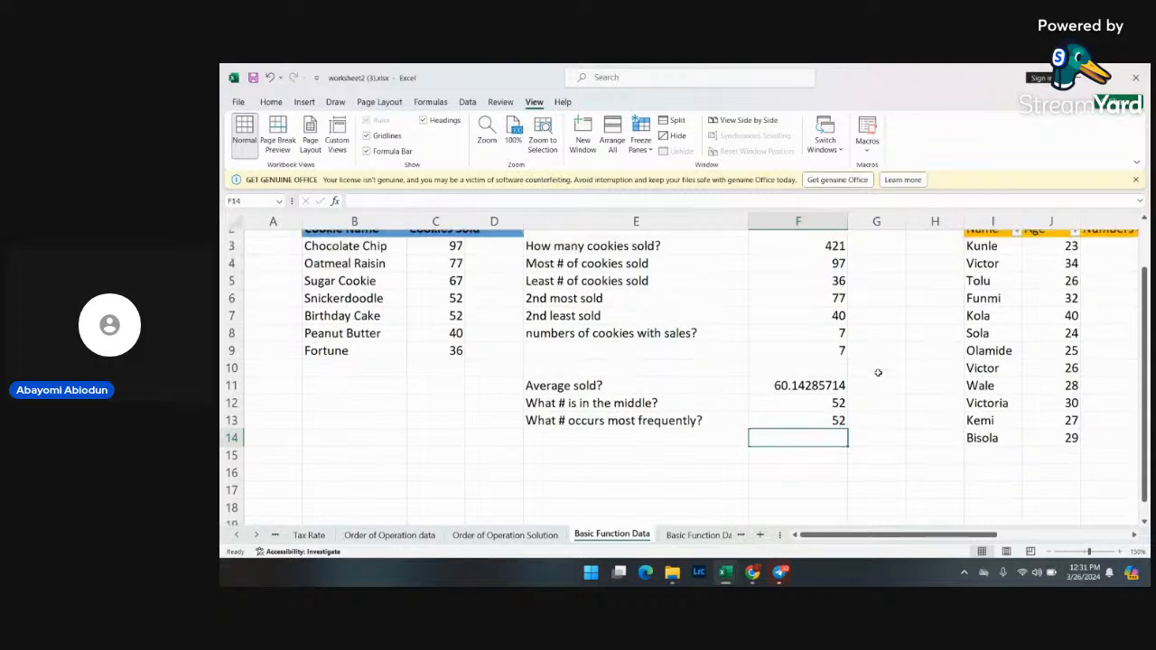
{"action": "scroll", "coordinate": [878, 373], "scroll_direction": "up", "scroll_amount": 1}
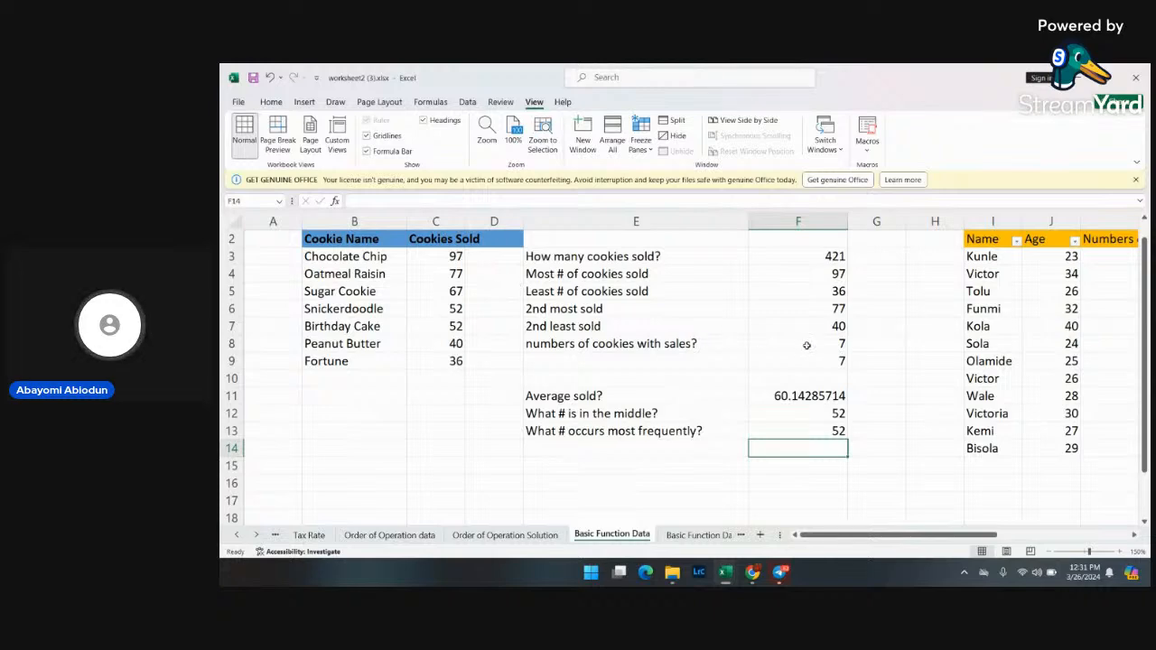
{"action": "scroll", "coordinate": [807, 345], "scroll_direction": "up", "scroll_amount": 1}
{"action": "scroll", "coordinate": [807, 345], "scroll_direction": "left", "scroll_amount": 1}
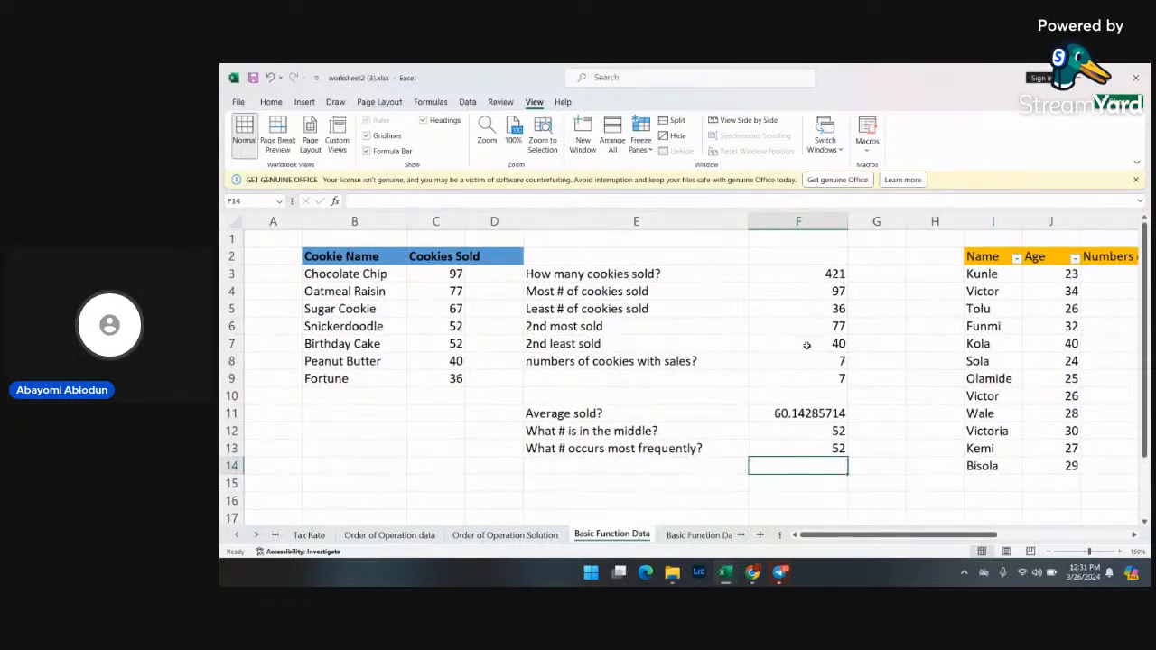
{"action": "scroll", "coordinate": [807, 345], "scroll_direction": "right", "scroll_amount": 5}
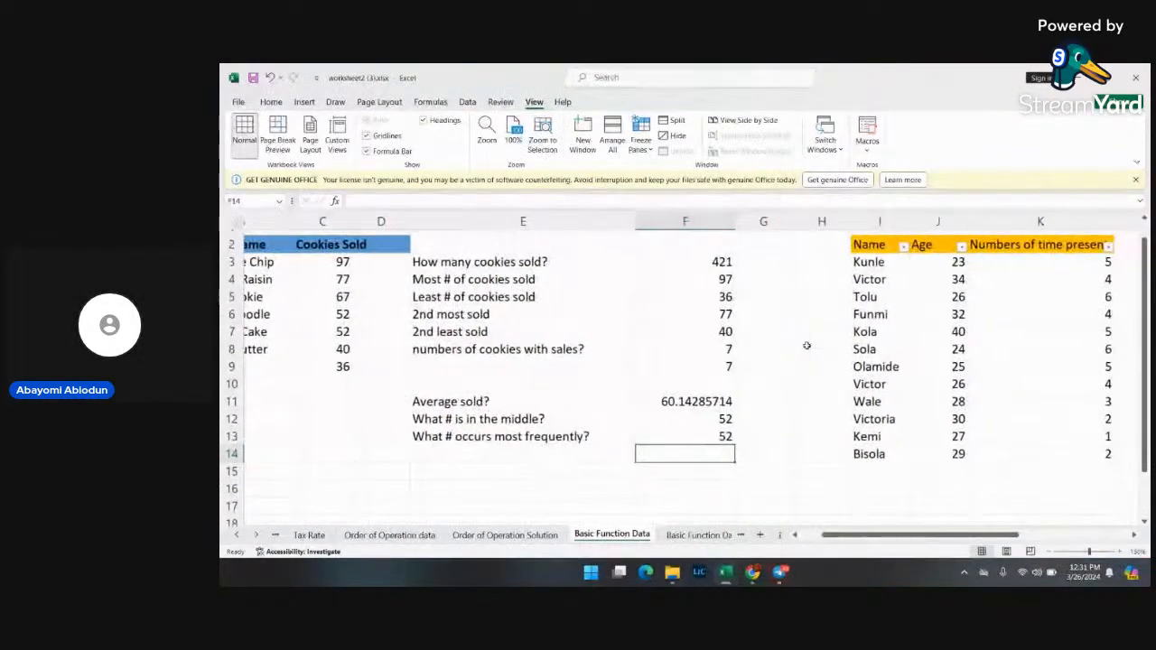
{"action": "scroll", "coordinate": [807, 346], "scroll_direction": "right", "scroll_amount": 3}
{"action": "scroll", "coordinate": [806, 343], "scroll_direction": "left", "scroll_amount": 2}
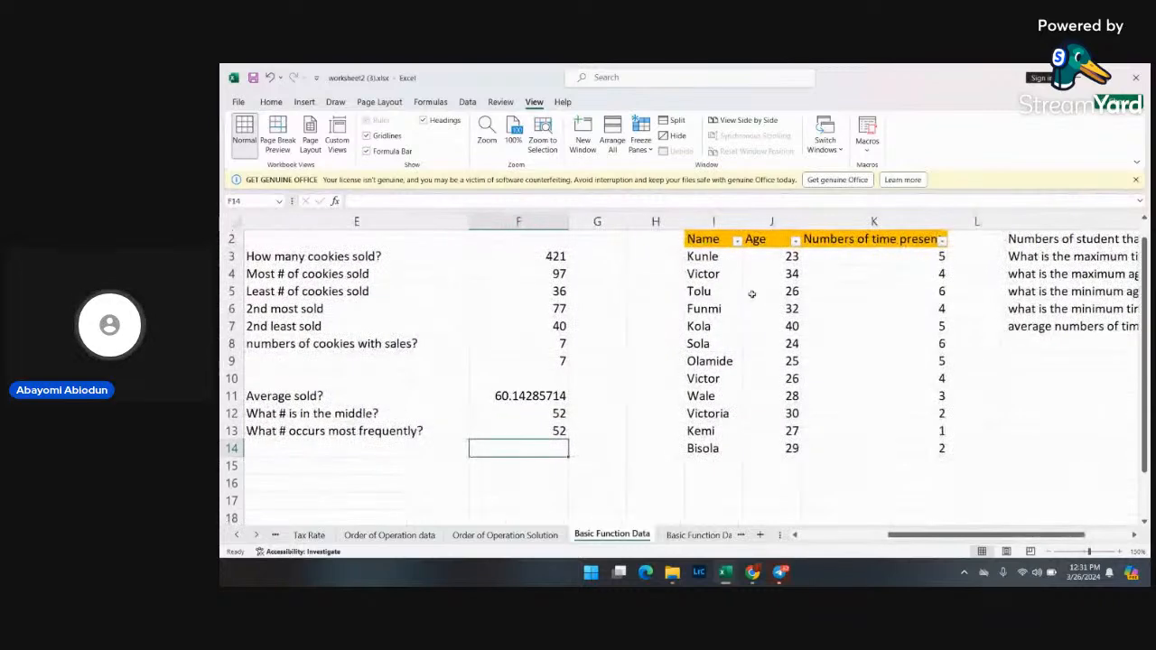
{"action": "scroll", "coordinate": [788, 326], "scroll_direction": "right", "scroll_amount": 3}
{"action": "scroll", "coordinate": [784, 312], "scroll_direction": "left", "scroll_amount": 3}
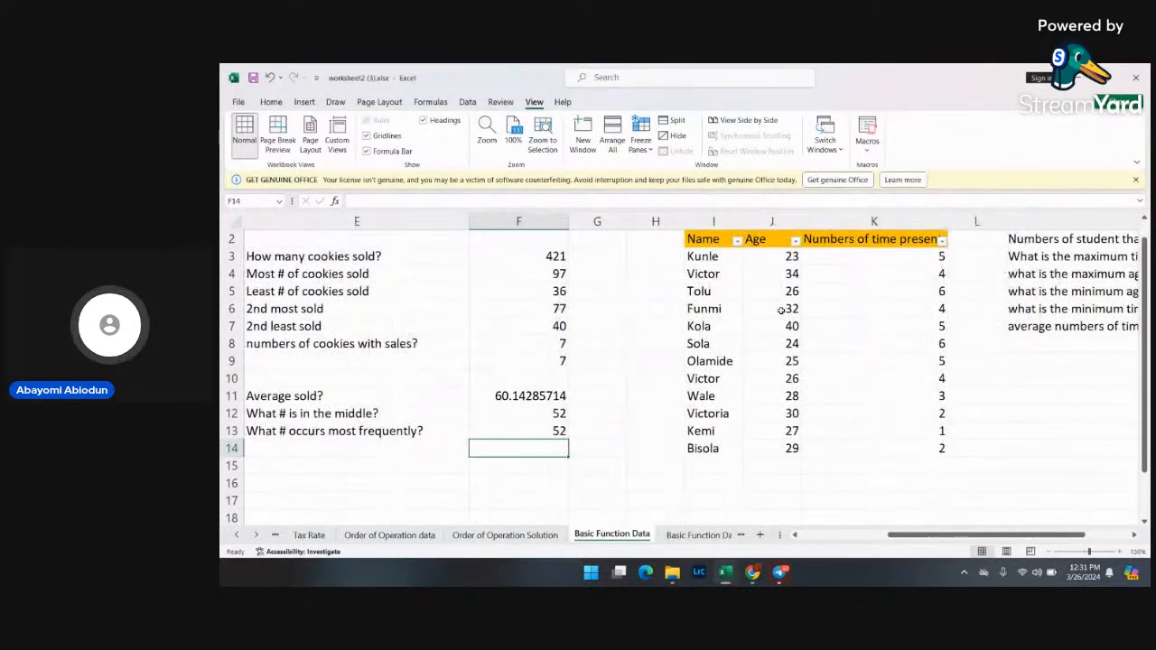
{"action": "scroll", "coordinate": [781, 311], "scroll_direction": "up", "scroll_amount": 1}
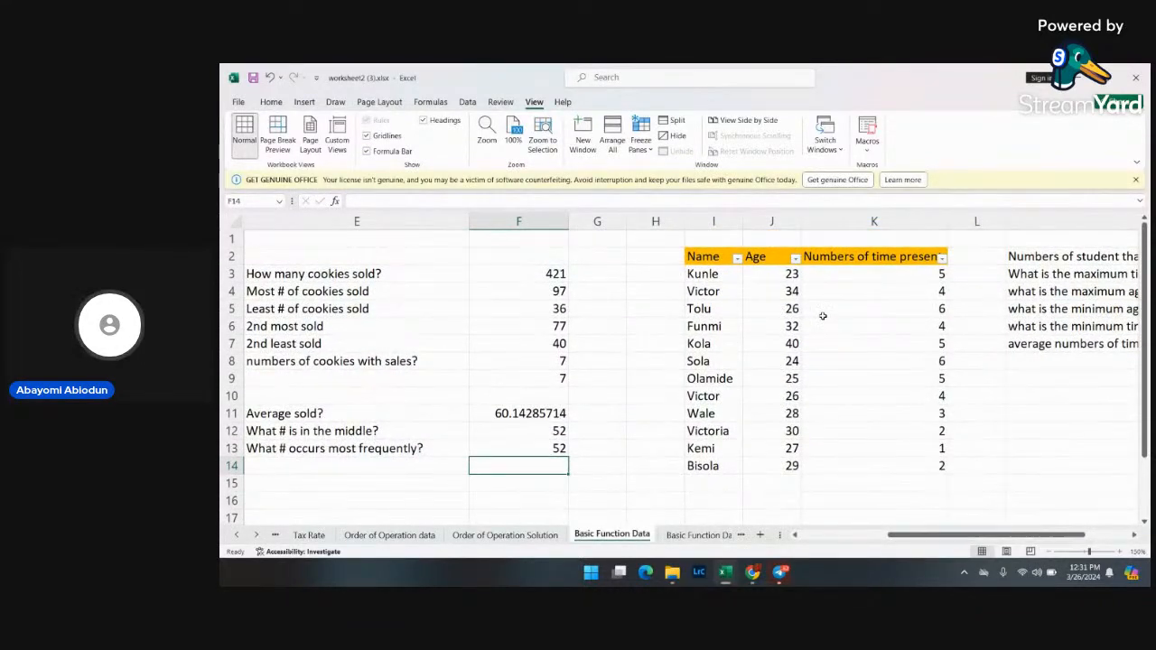
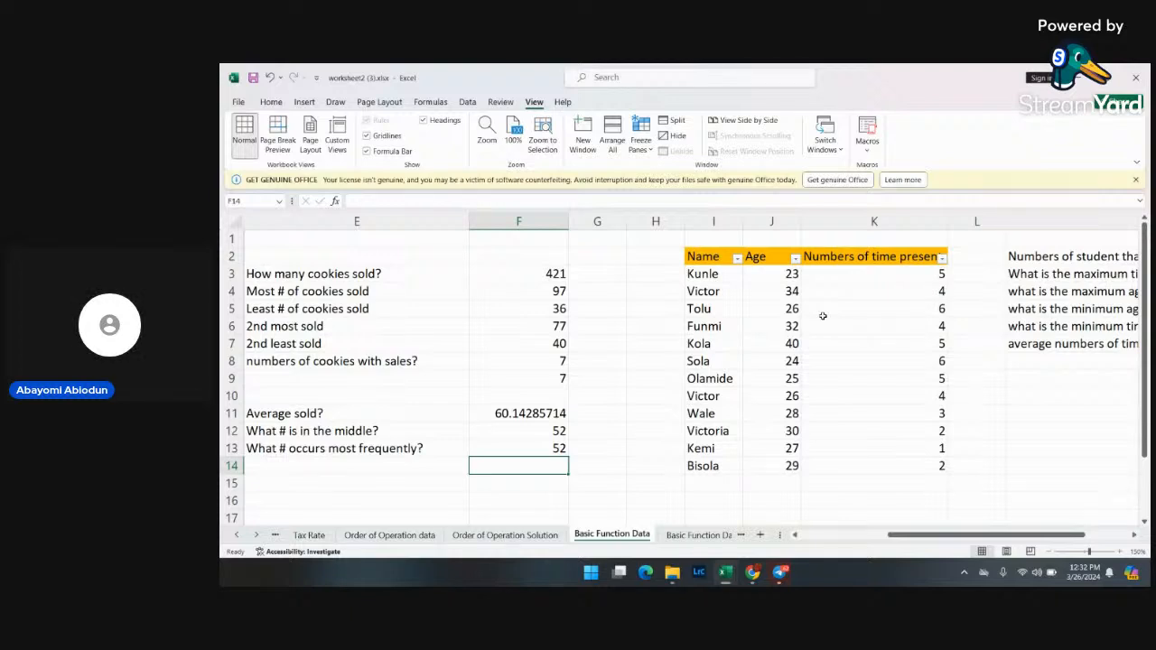
{"action": "scroll", "coordinate": [889, 328], "scroll_direction": "right", "scroll_amount": 3}
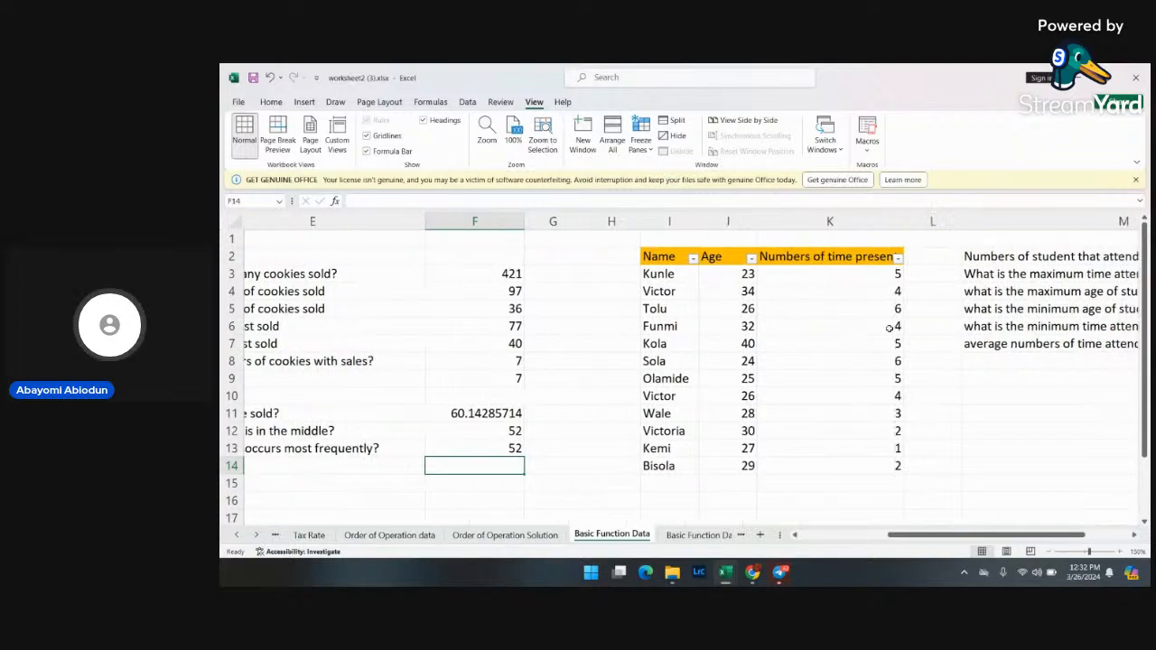
{"action": "scroll", "coordinate": [889, 328], "scroll_direction": "right", "scroll_amount": 5}
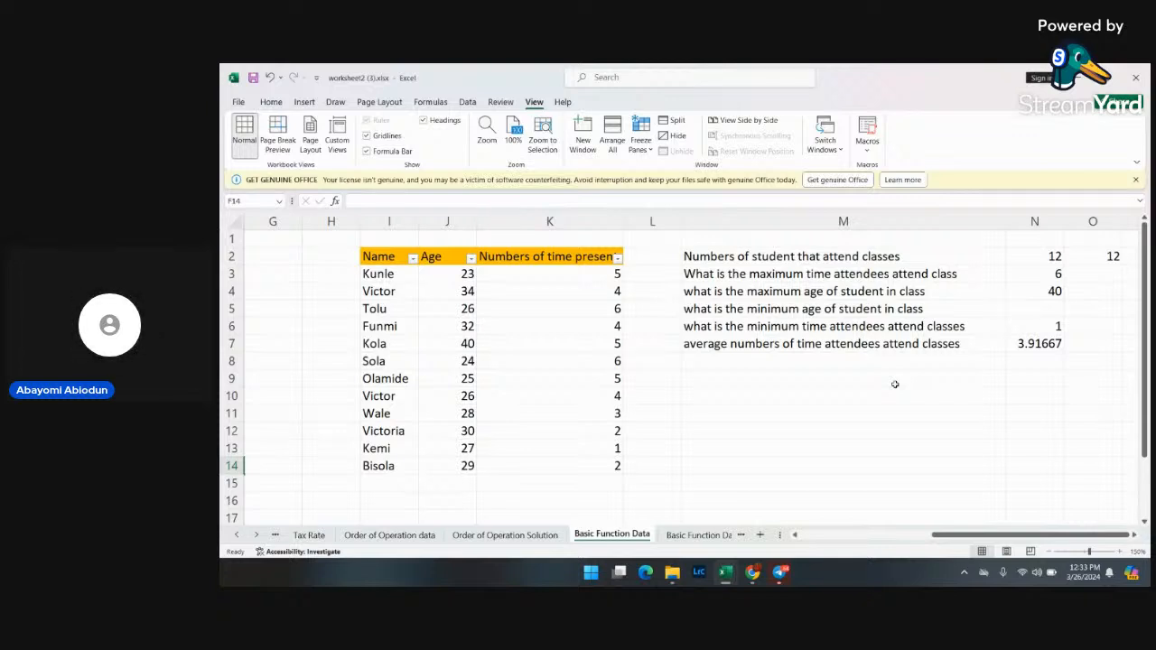
- Examine the formulas for the number of students and the maximum times attended in cells N2 and N3
{"action": "double_click", "coordinate": [1058, 257]}
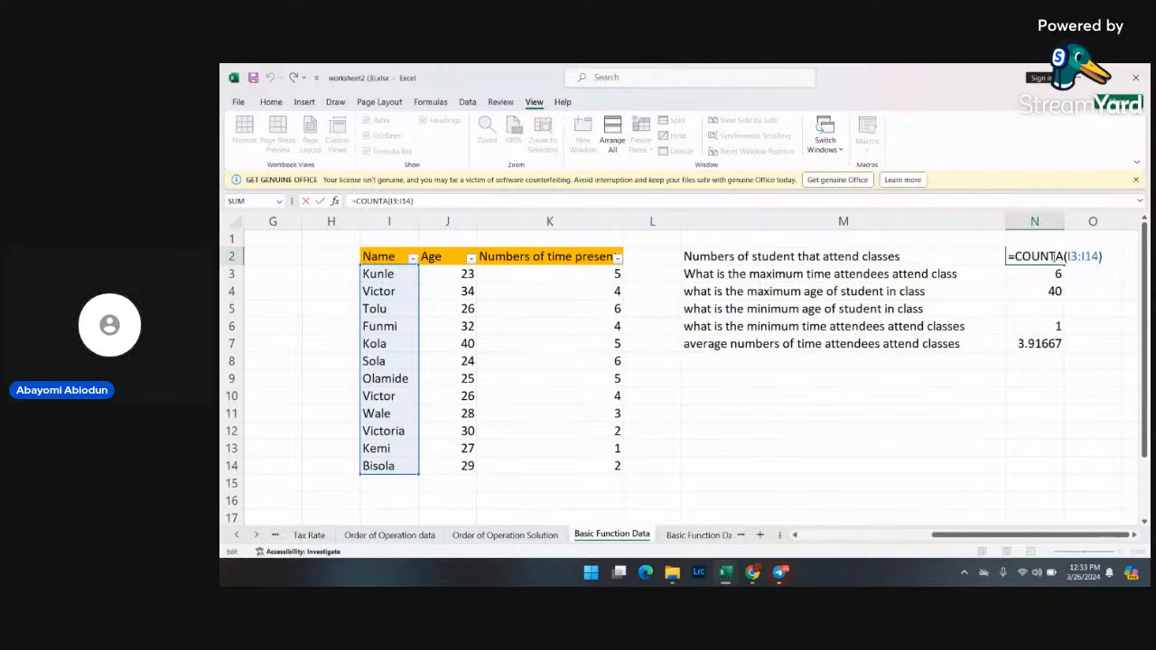
{"action": "key", "text": "Return"}
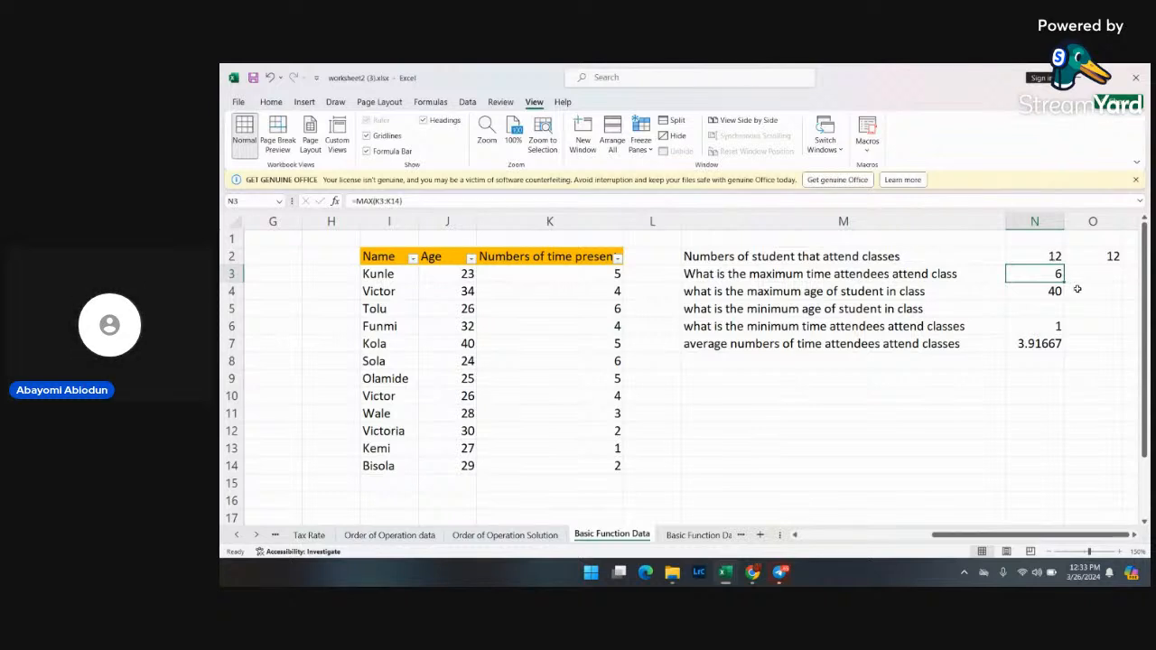
{"action": "left_click", "coordinate": [1049, 258]}
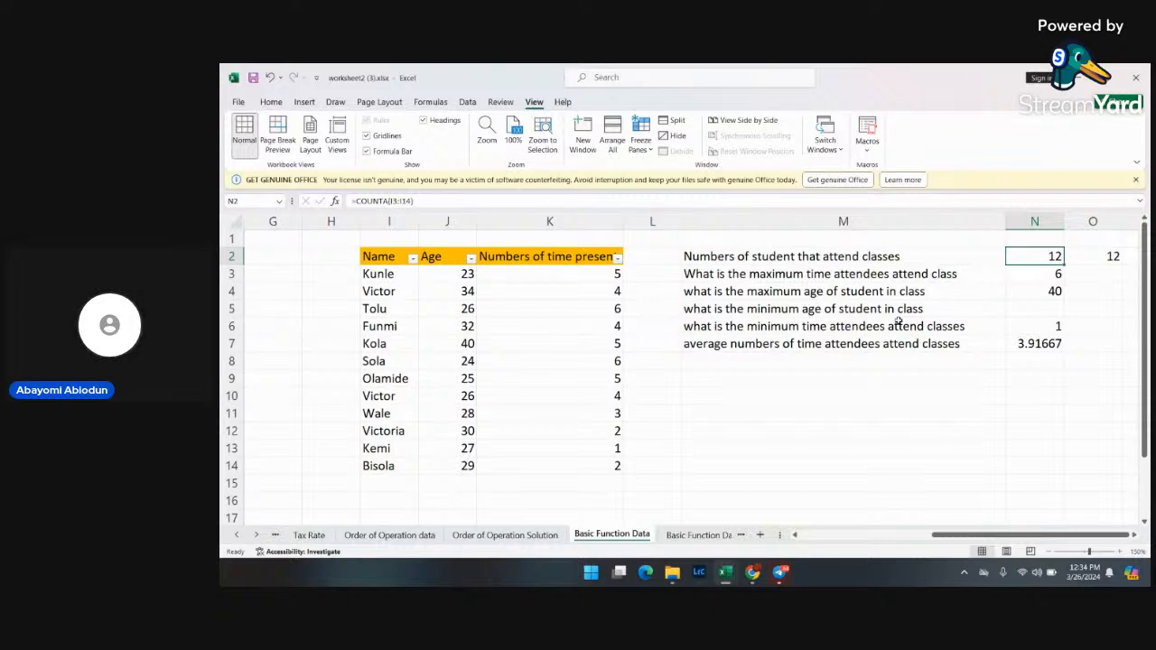
{"action": "double_click", "coordinate": [1055, 277]}
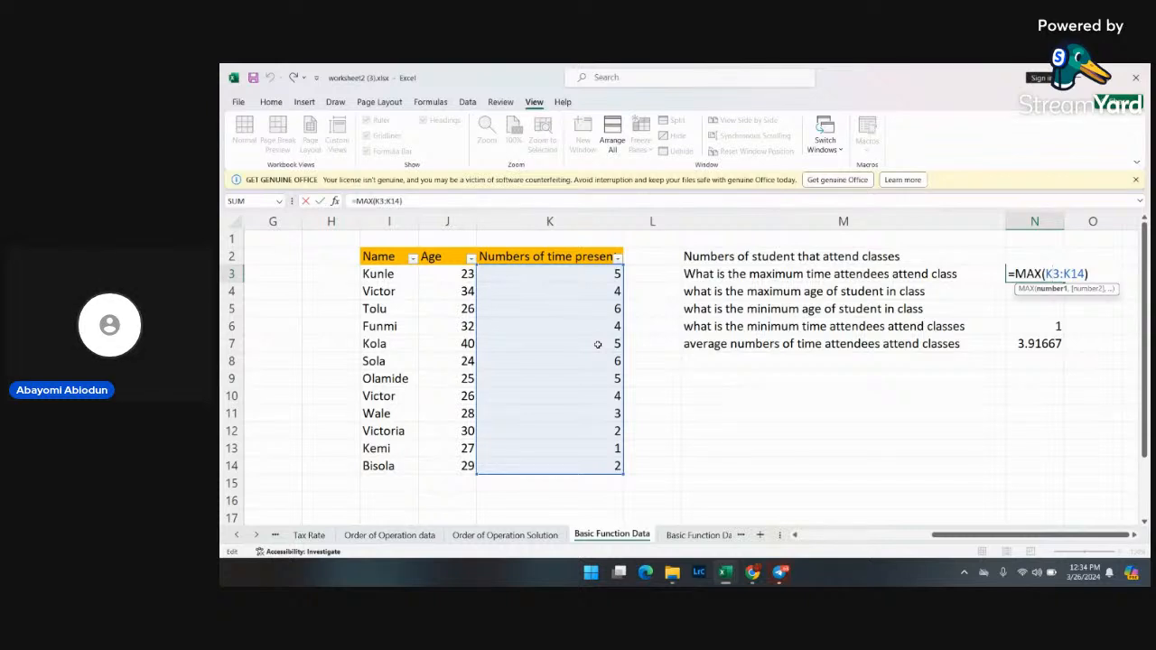
{"action": "key", "text": "Return"}
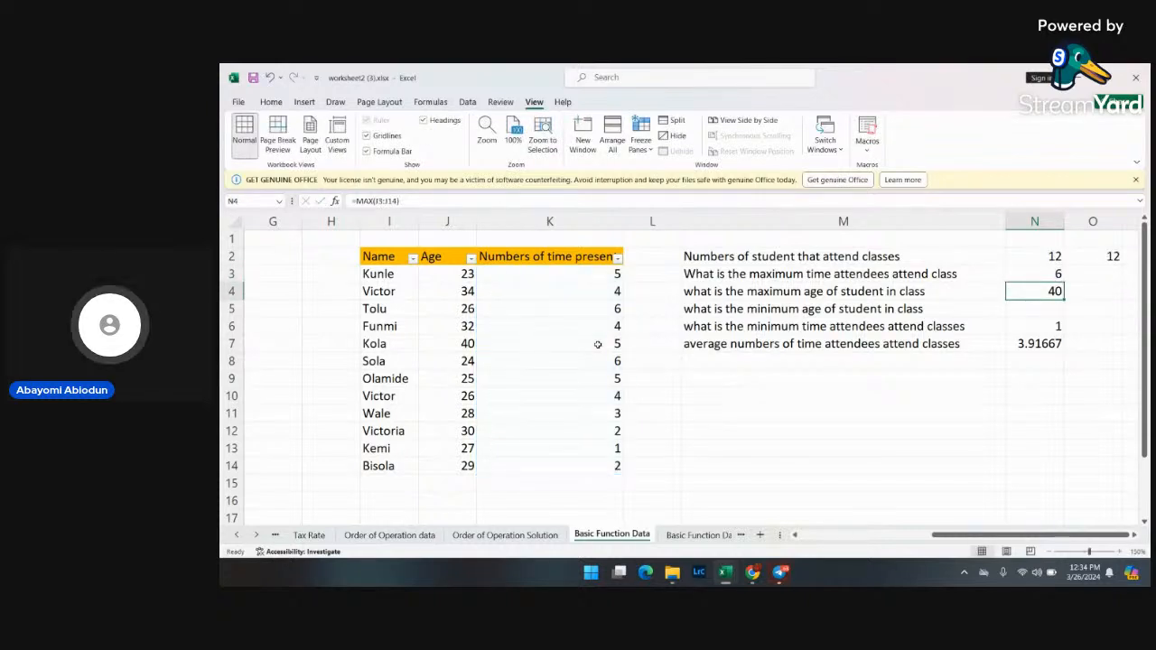
{"action": "left_click", "coordinate": [1053, 277]}
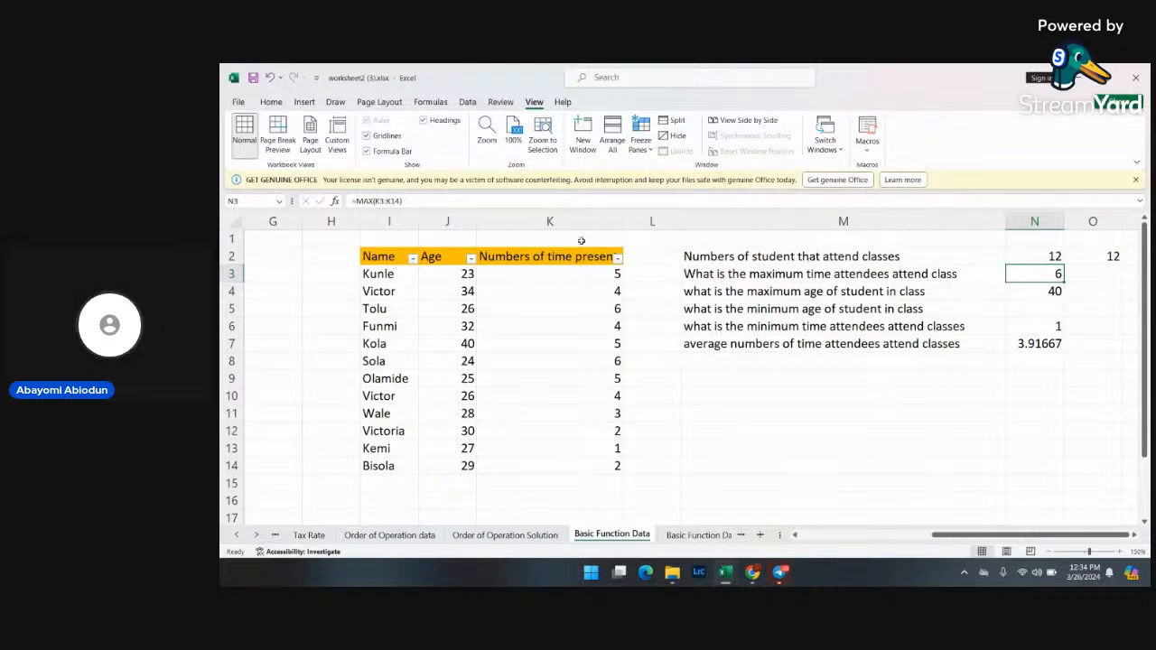
- Filter the student table's attendance column to show only the value 6
{"action": "left_click", "coordinate": [618, 259]}
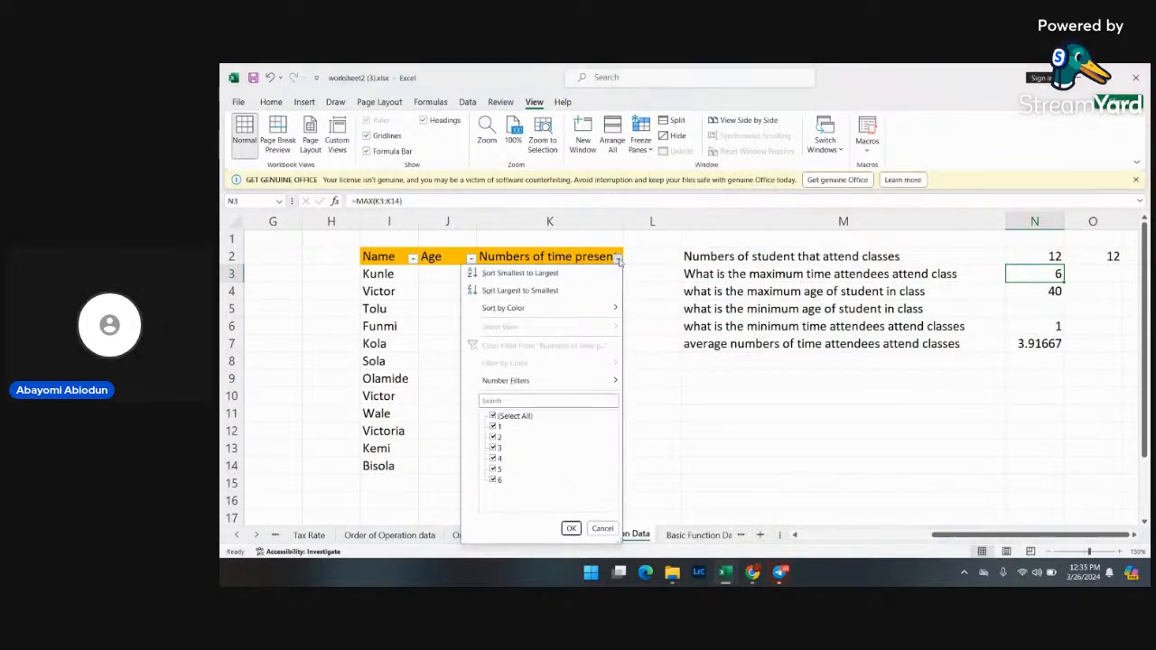
{"action": "left_click", "coordinate": [493, 415]}
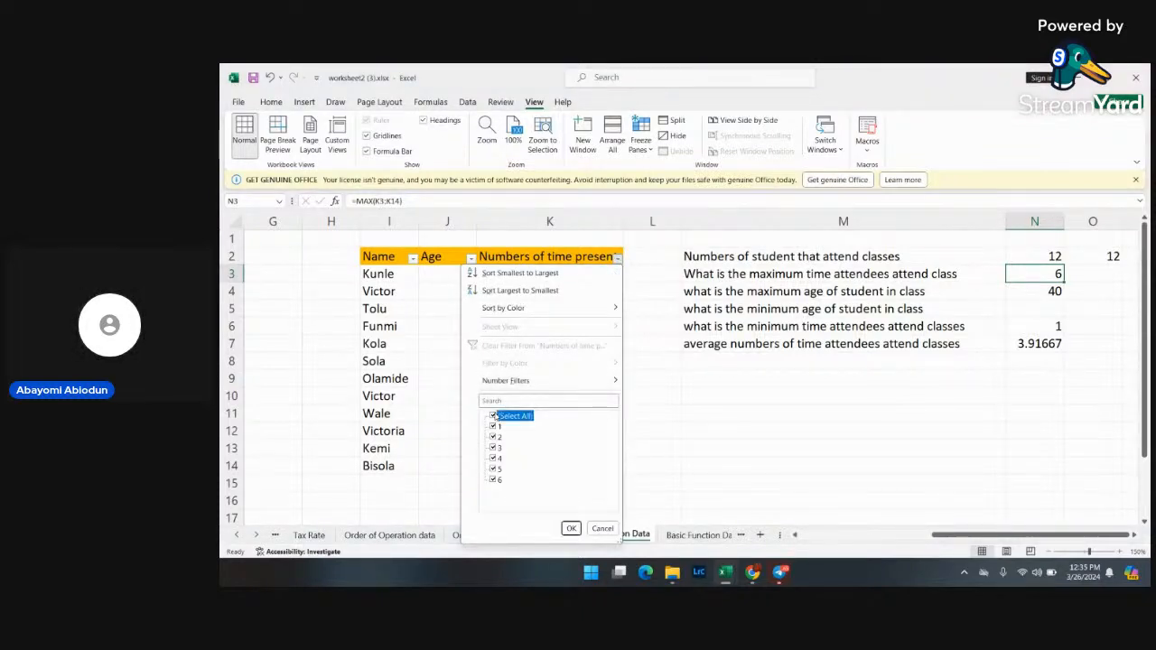
{"action": "left_click", "coordinate": [493, 480]}
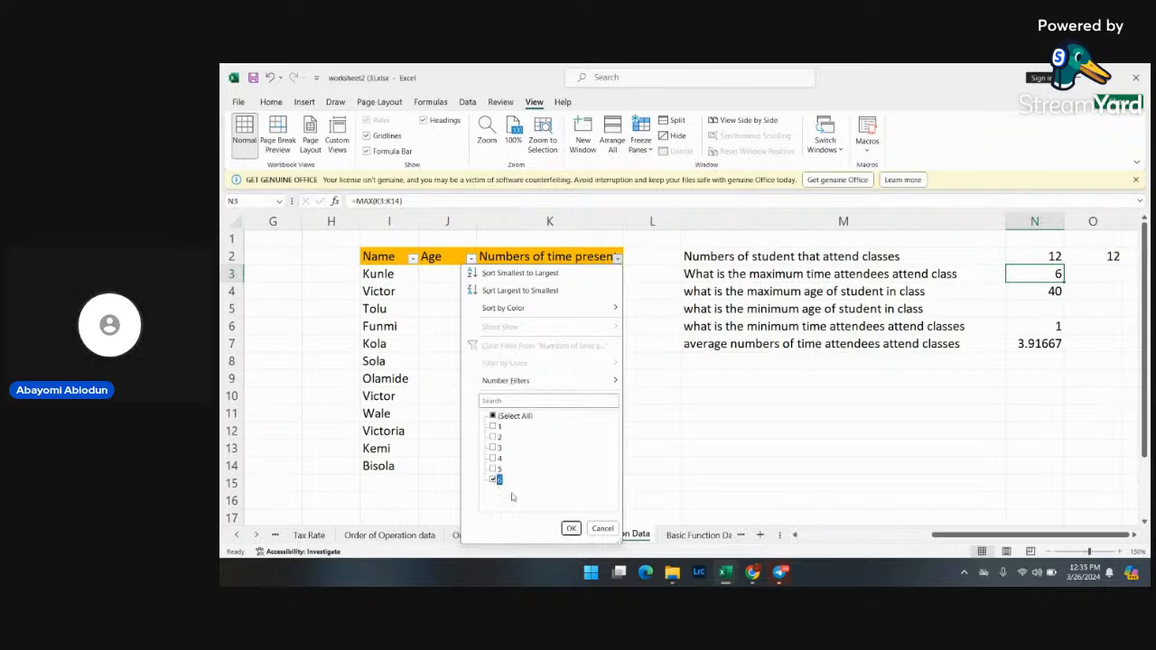
{"action": "left_click", "coordinate": [571, 529]}
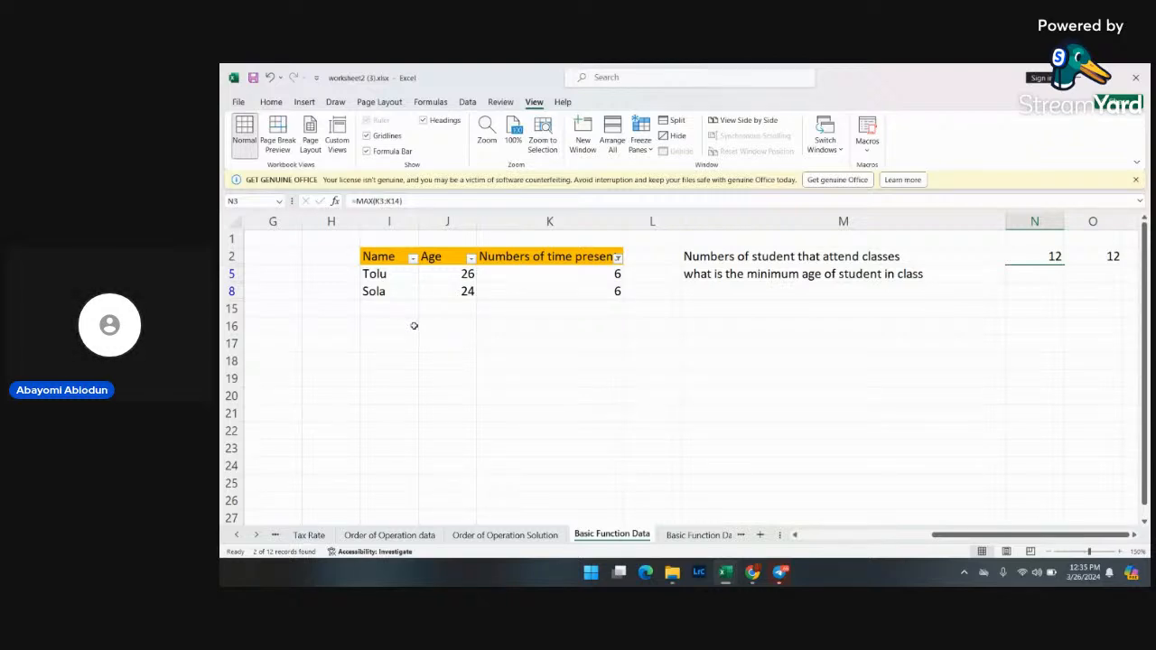
- Show all values again in the student table's attendance column filter
{"action": "left_click", "coordinate": [619, 260]}
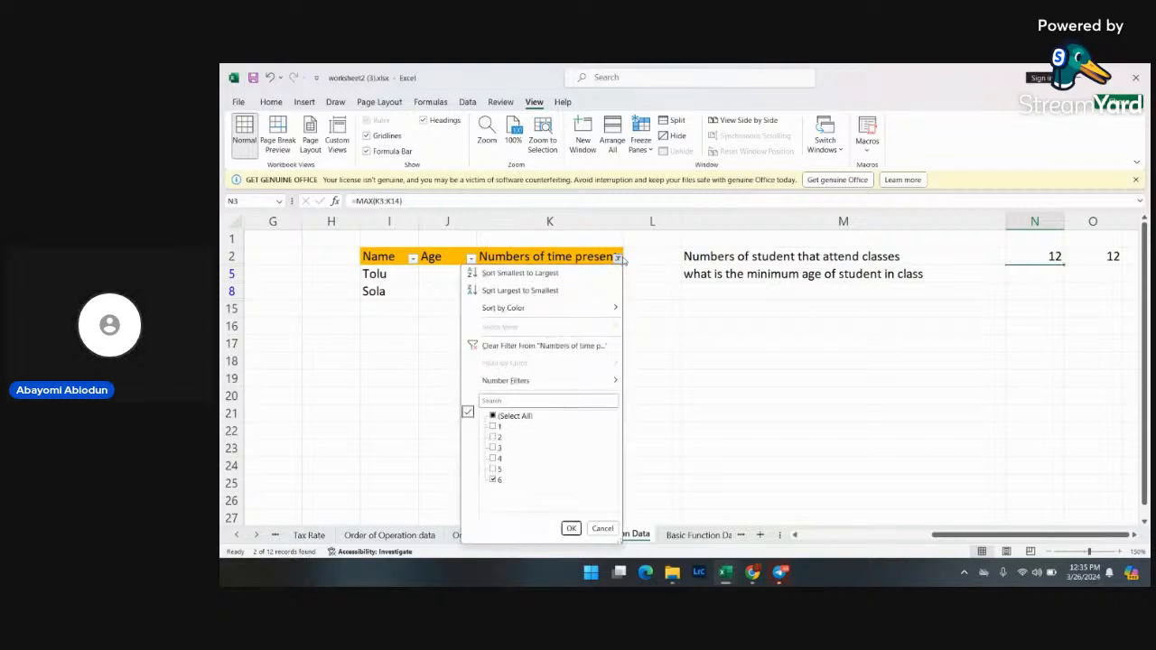
{"action": "left_click", "coordinate": [493, 417]}
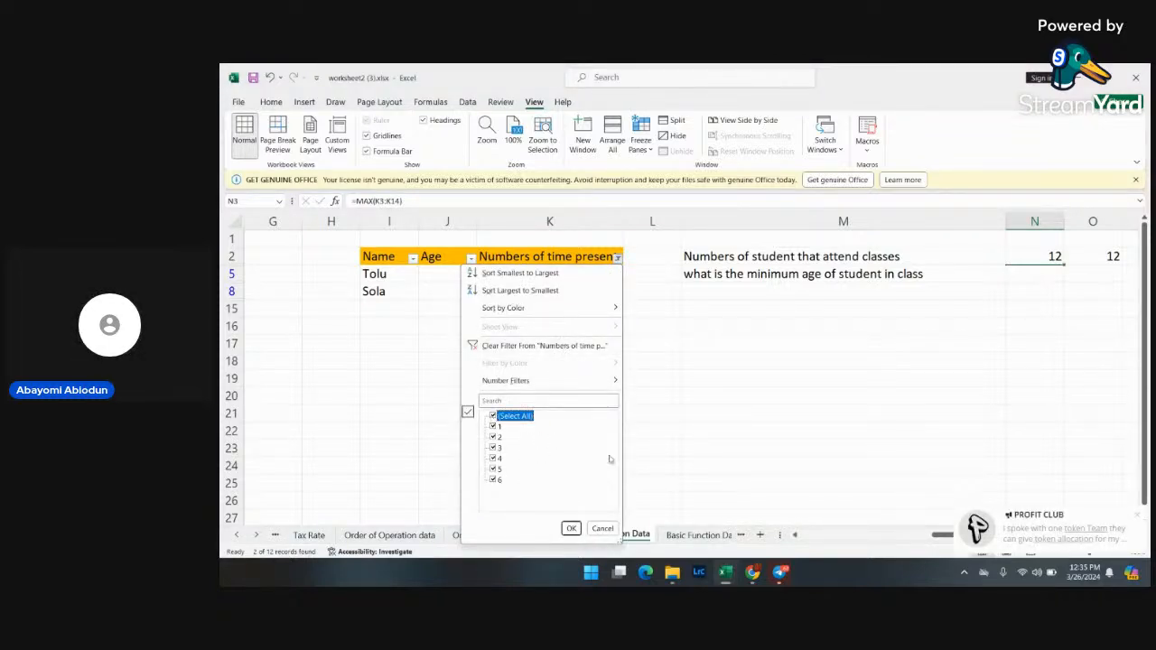
{"action": "left_click", "coordinate": [572, 531]}
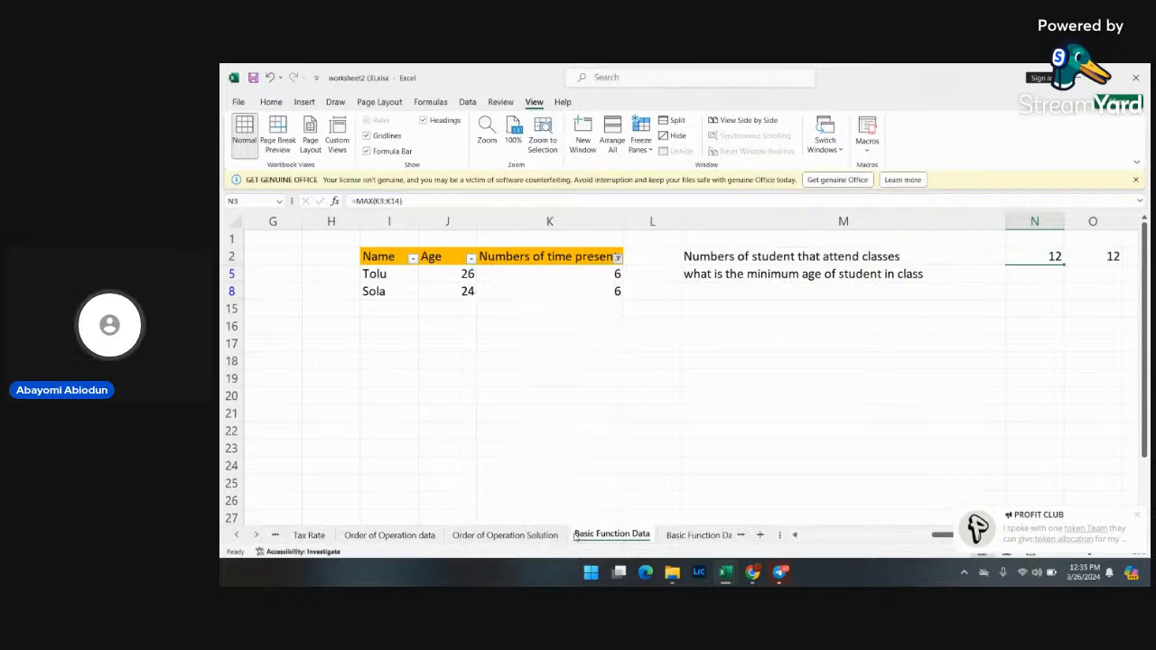
- Examine the formula for the maximum age of students in cell N4
{"action": "scroll", "coordinate": [890, 360], "scroll_direction": "right", "scroll_amount": 2}
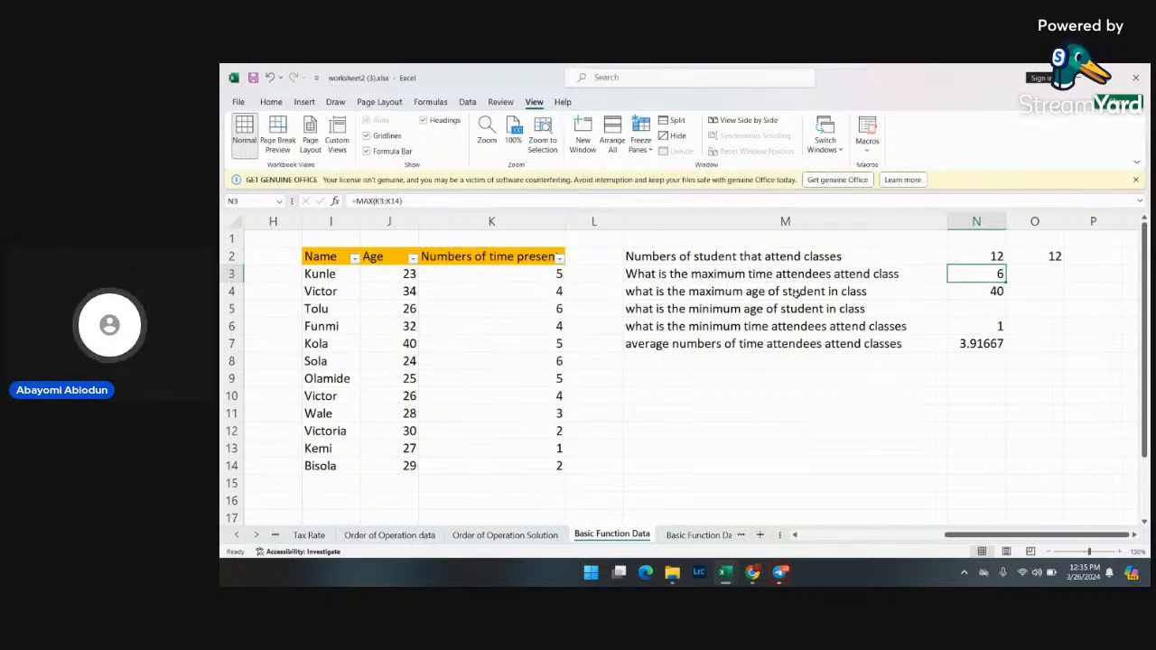
{"action": "left_click", "coordinate": [979, 294]}
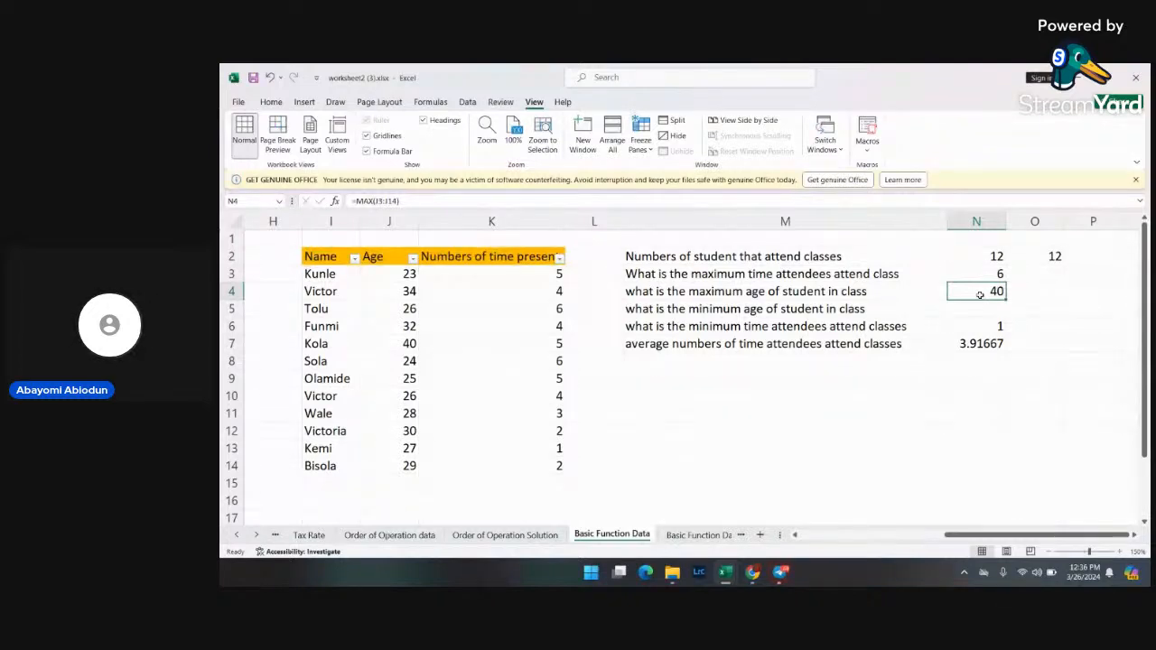
{"action": "double_click", "coordinate": [994, 291]}
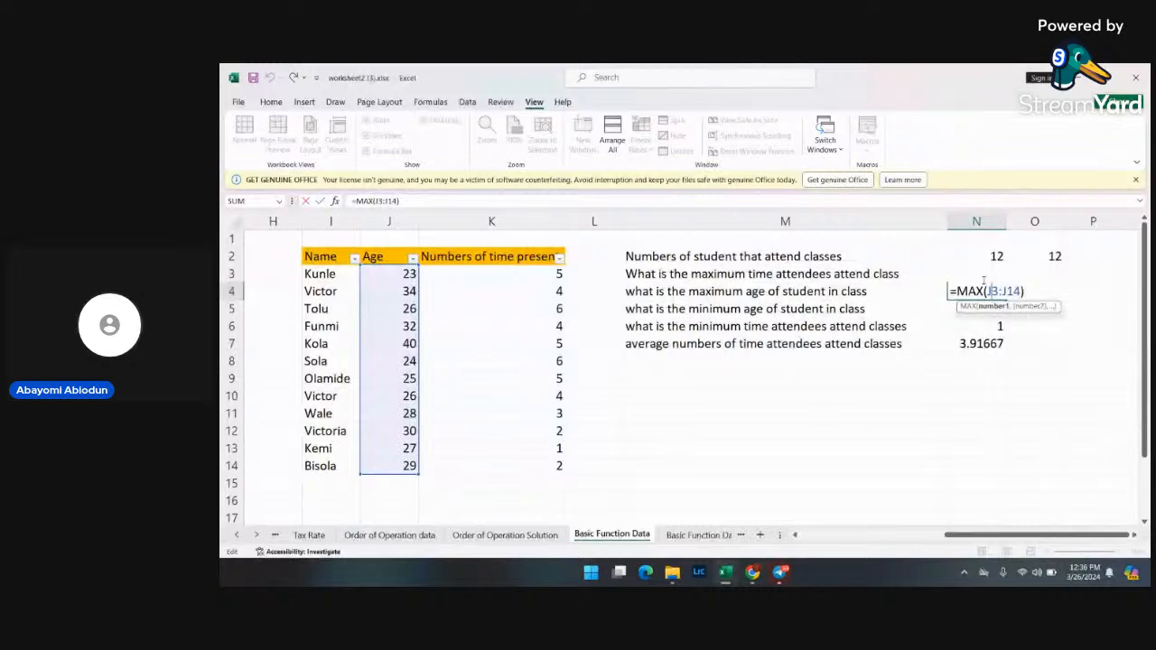
{"action": "key", "text": "Return"}
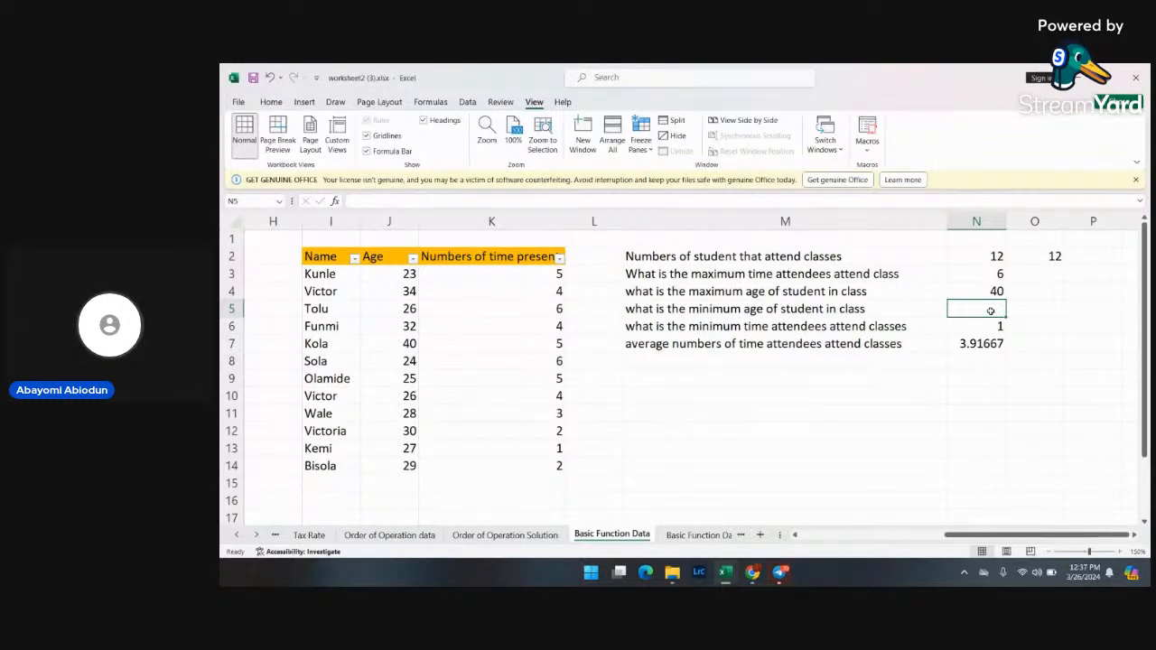
- Enter the formula =MIN(J3:J14) in cell N5 to calculate the minimum age of students in class
{"action": "type", "text": "="}
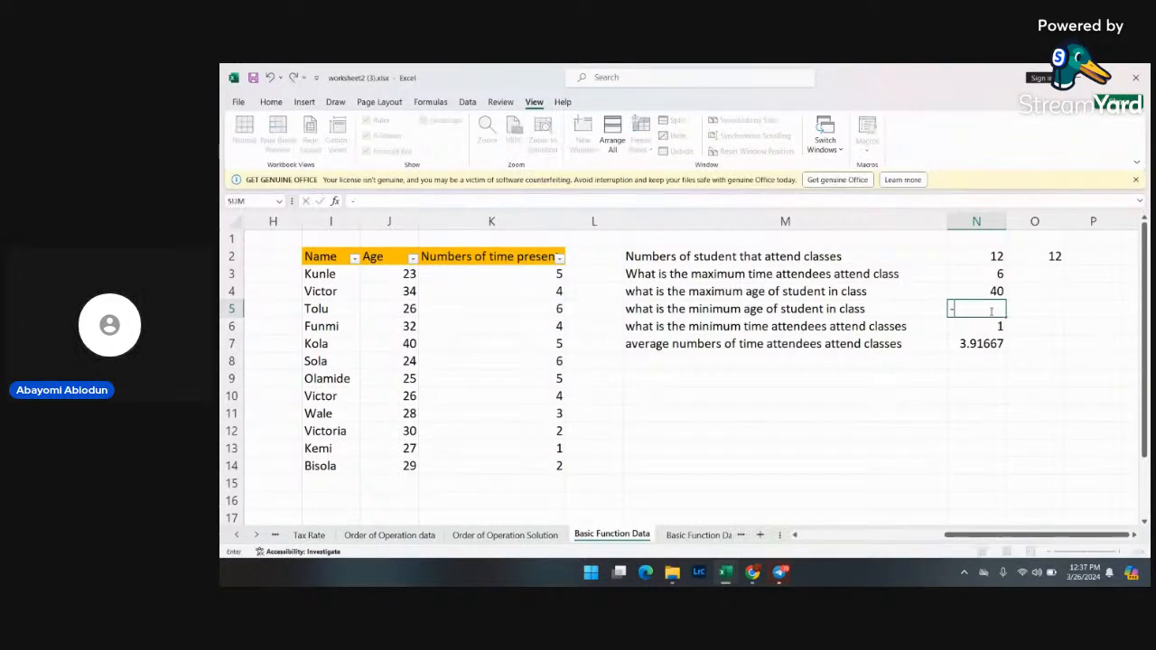
{"action": "type", "text": "mi"}
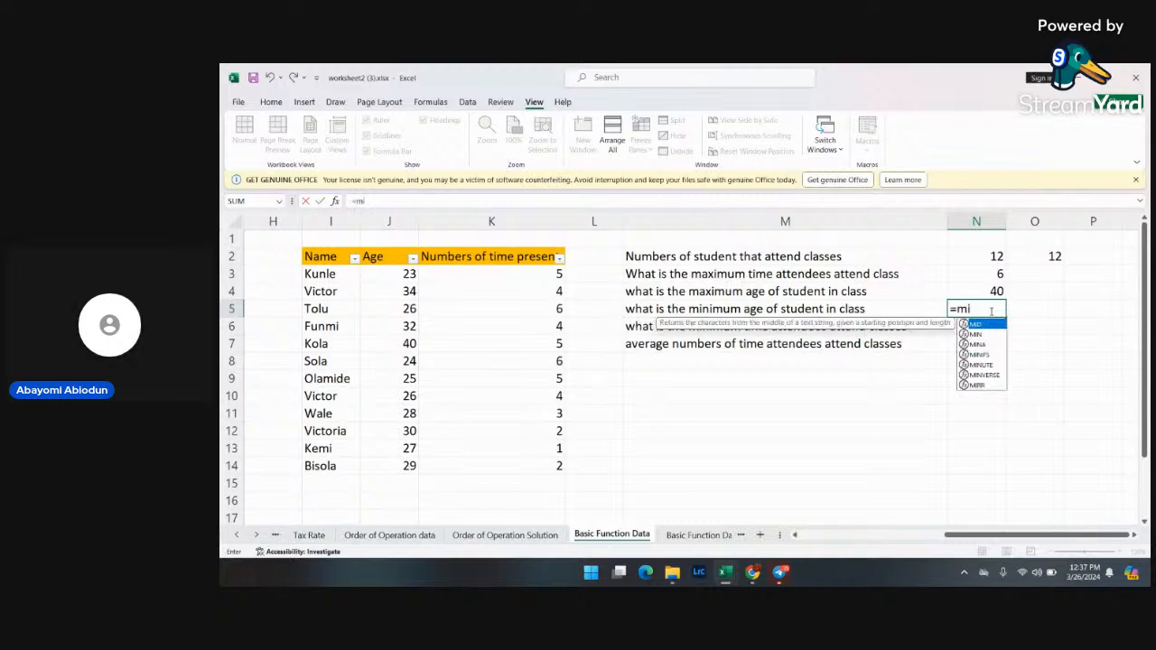
{"action": "type", "text": "n("}
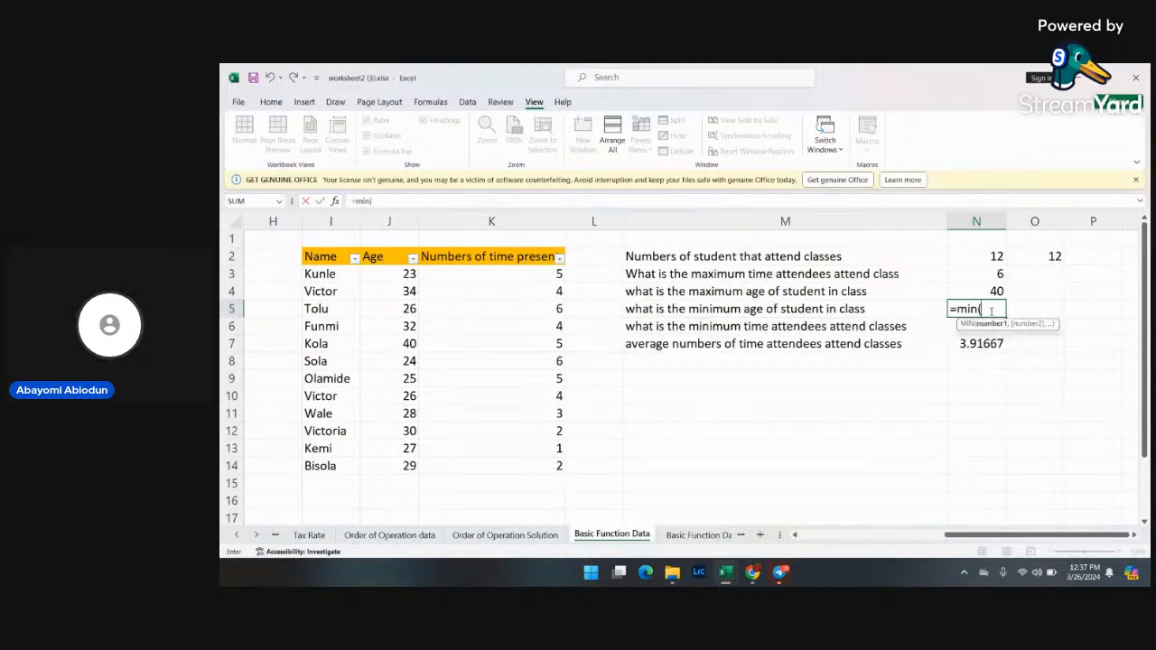
{"action": "type", "text": "j"}
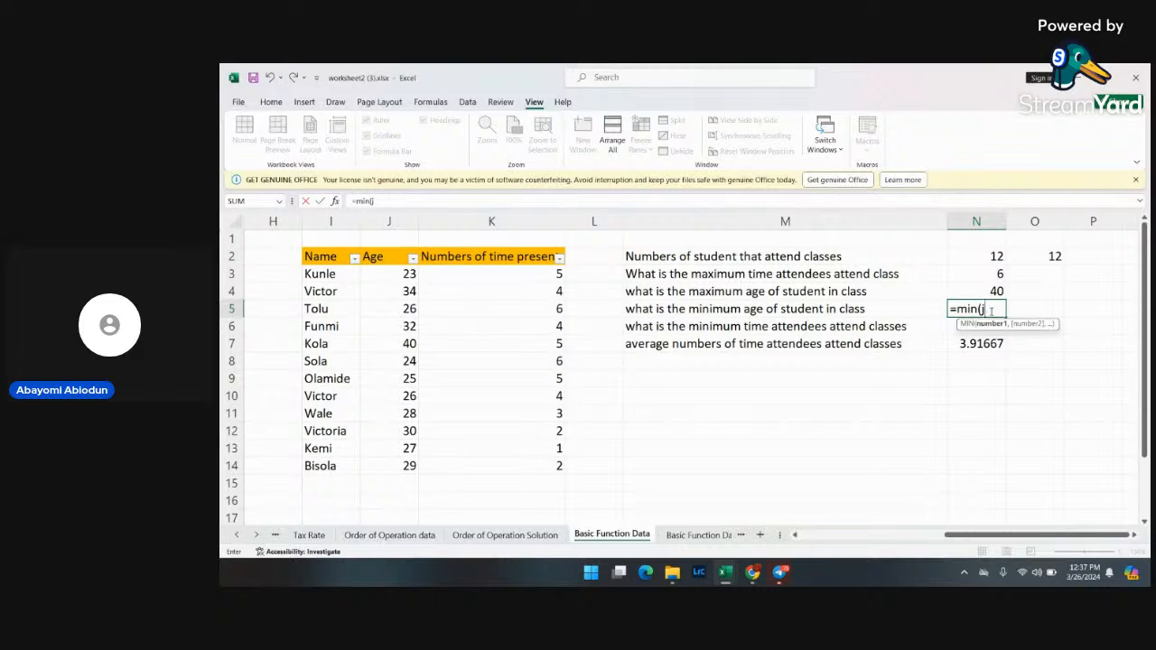
{"action": "type", "text": "3"}
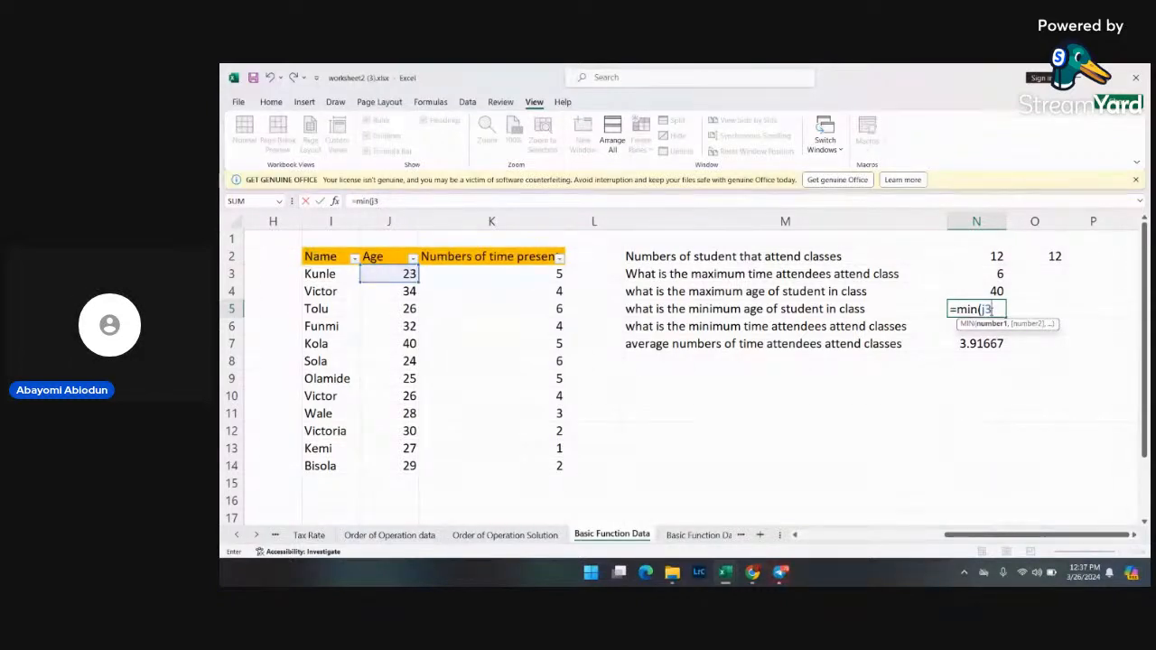
{"action": "type", "text": ":j14"}
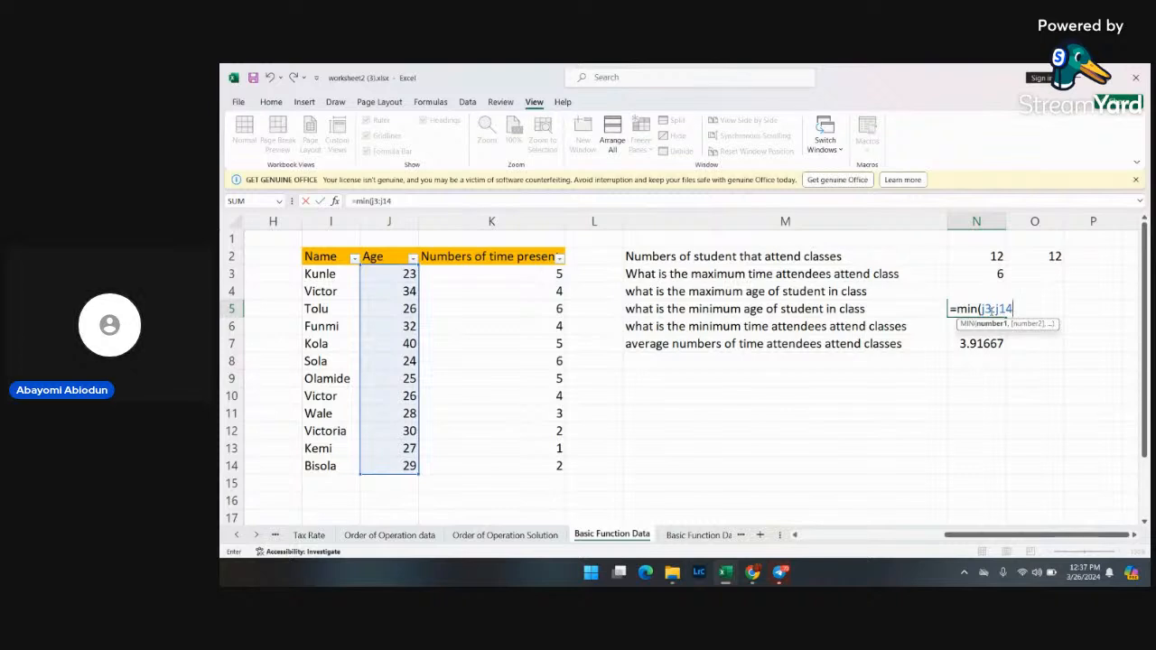
{"action": "type", "text": ")"}
{"action": "key", "text": "Return"}
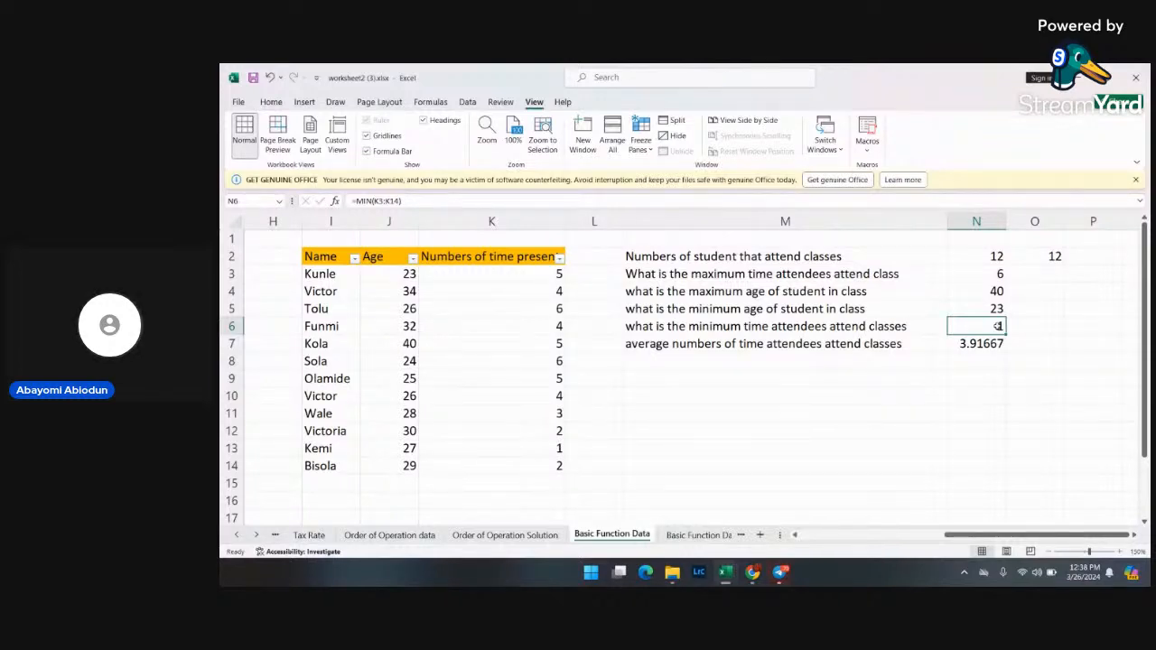
- Check the minimum attendance formula in cell N6 and filter the student table's attendance column to show only the value 1
{"action": "double_click", "coordinate": [1001, 326]}
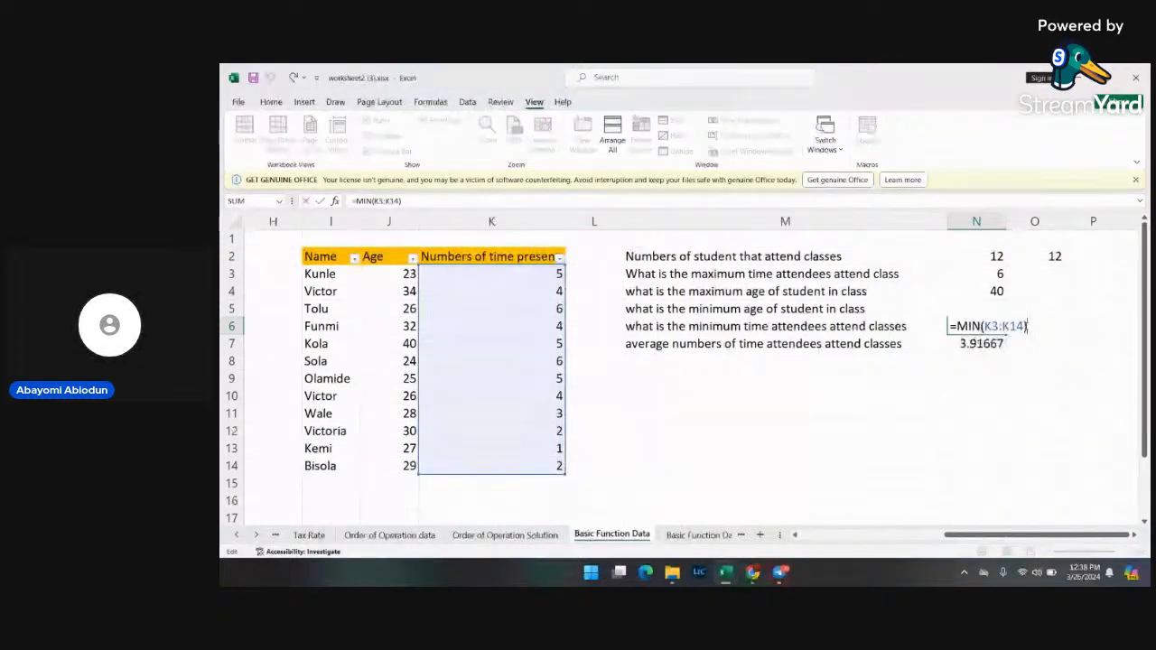
{"action": "key", "text": "Return"}
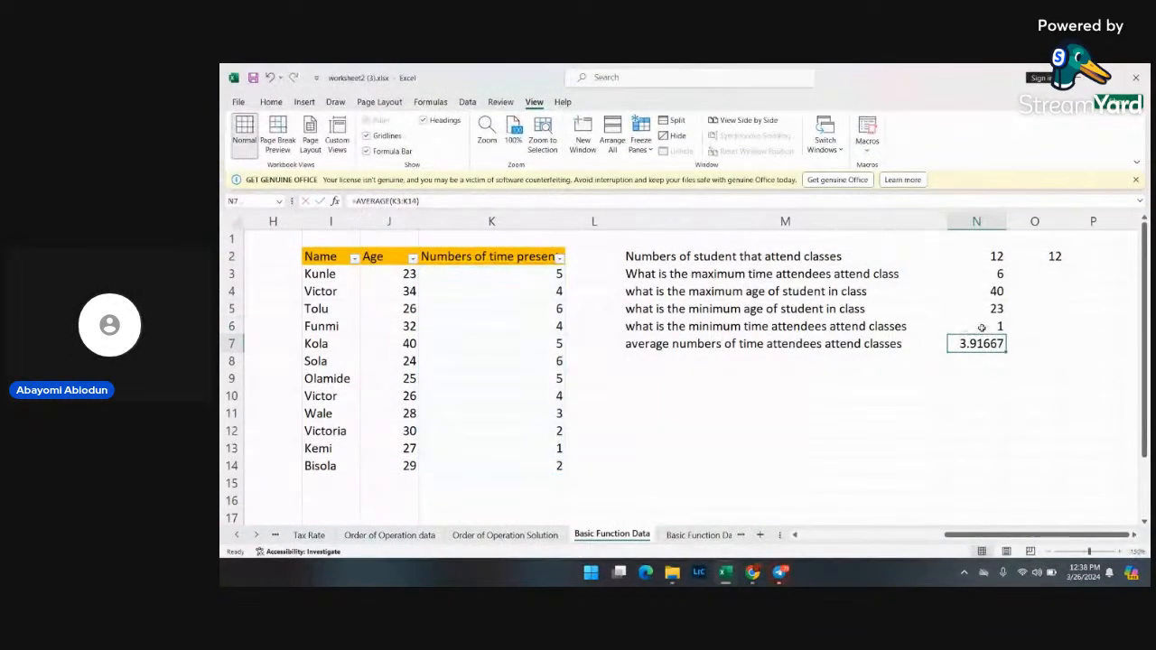
{"action": "left_click", "coordinate": [559, 259]}
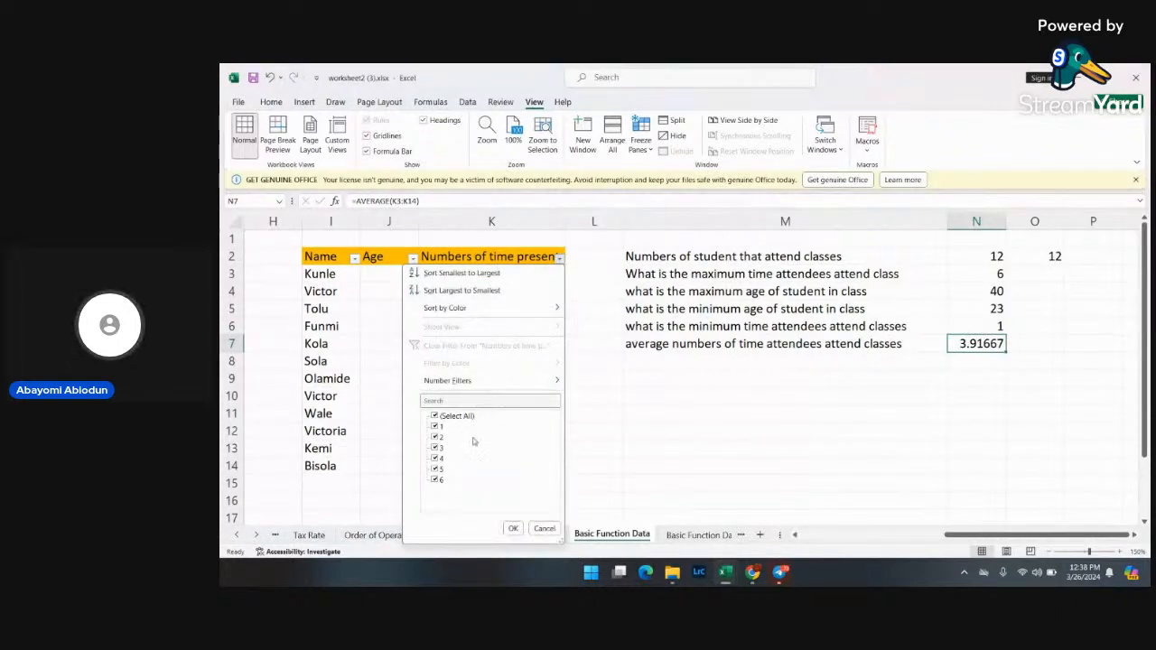
{"action": "left_click", "coordinate": [436, 417]}
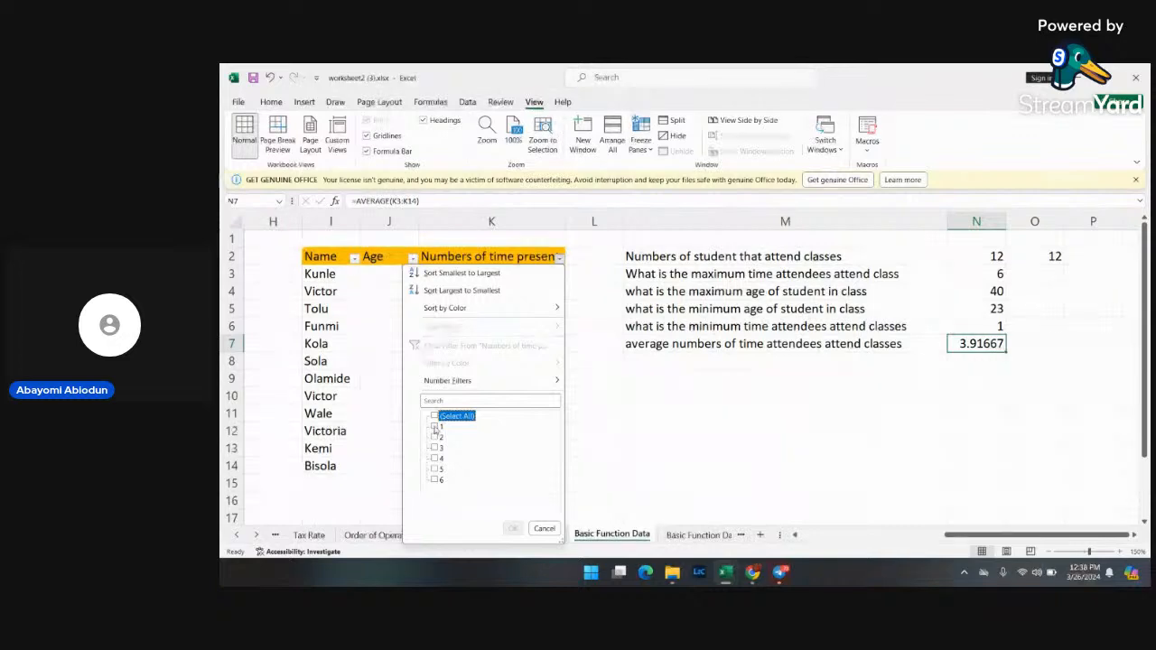
{"action": "left_click", "coordinate": [434, 427]}
{"action": "left_click", "coordinate": [512, 530]}
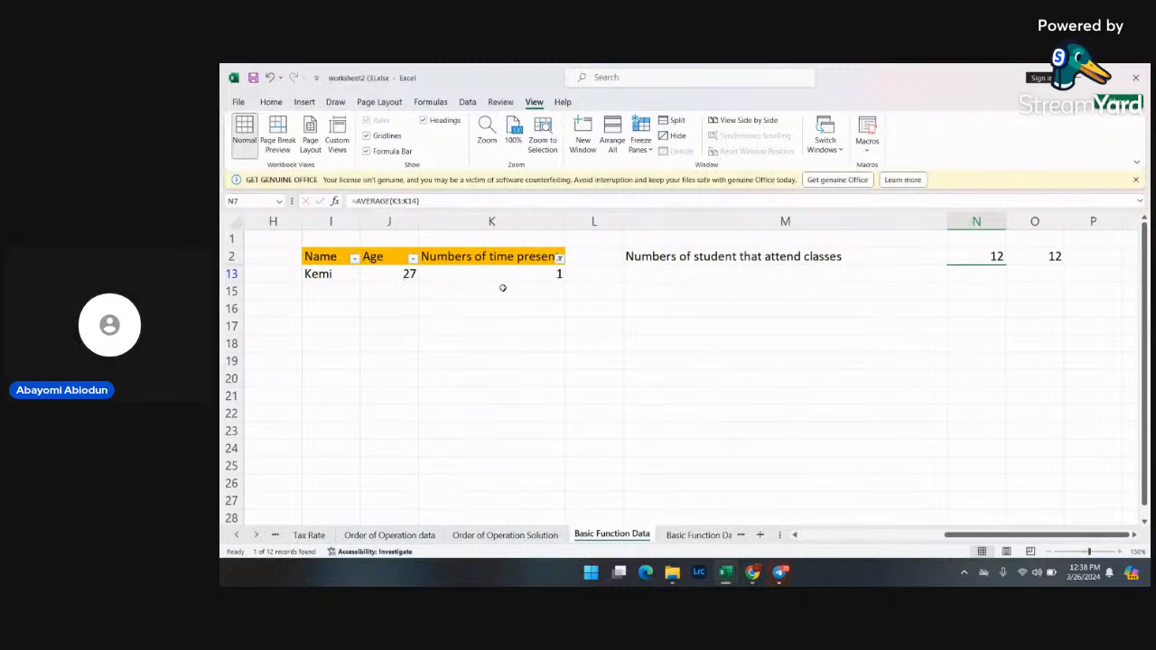
- Clear the value restriction on the student table's attendance column so all rows are shown
{"action": "left_click", "coordinate": [559, 260]}
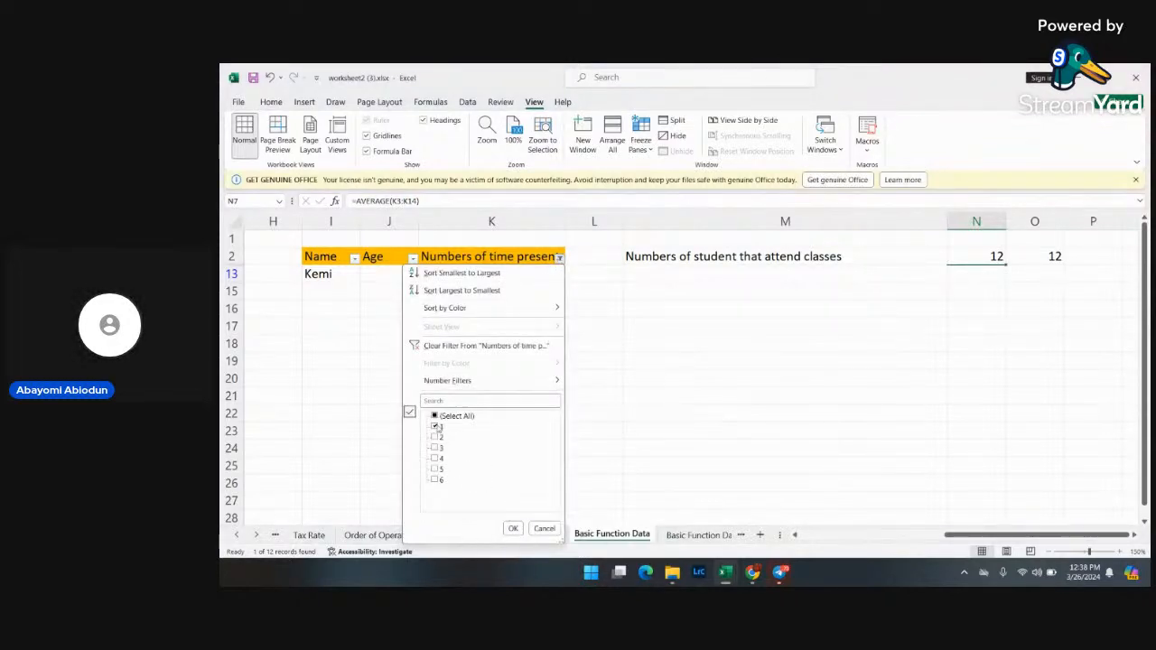
{"action": "left_click", "coordinate": [434, 416]}
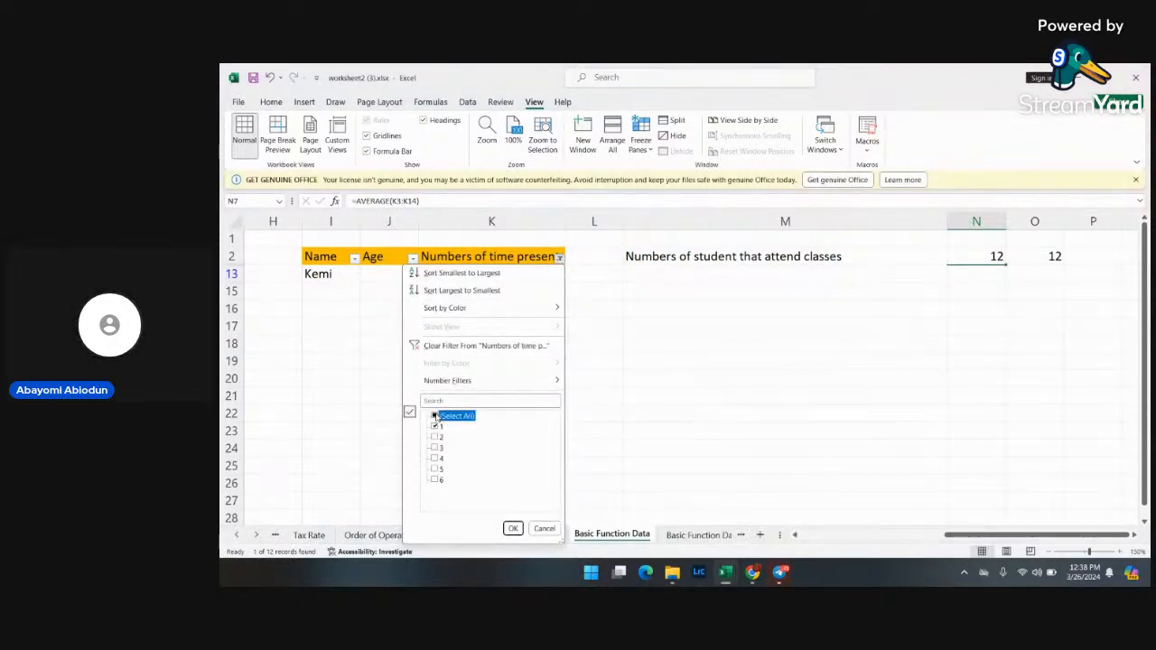
{"action": "left_click", "coordinate": [513, 529]}
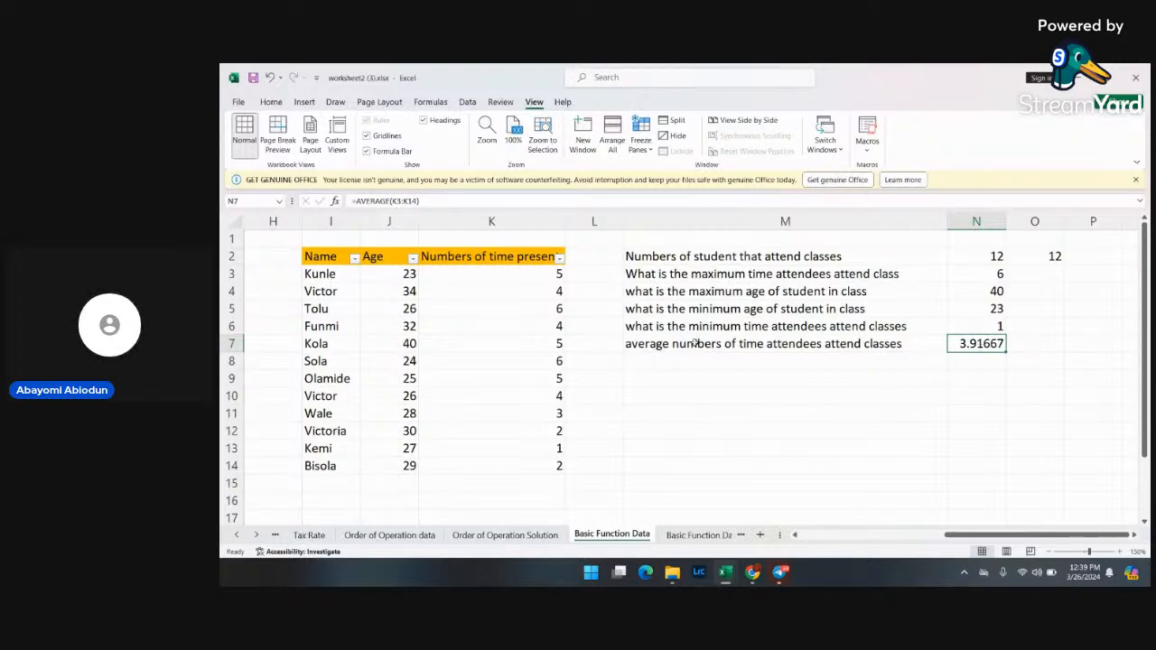
- Examine the formula for the average number of times attendees attend classes in cell N7
{"action": "double_click", "coordinate": [985, 343]}
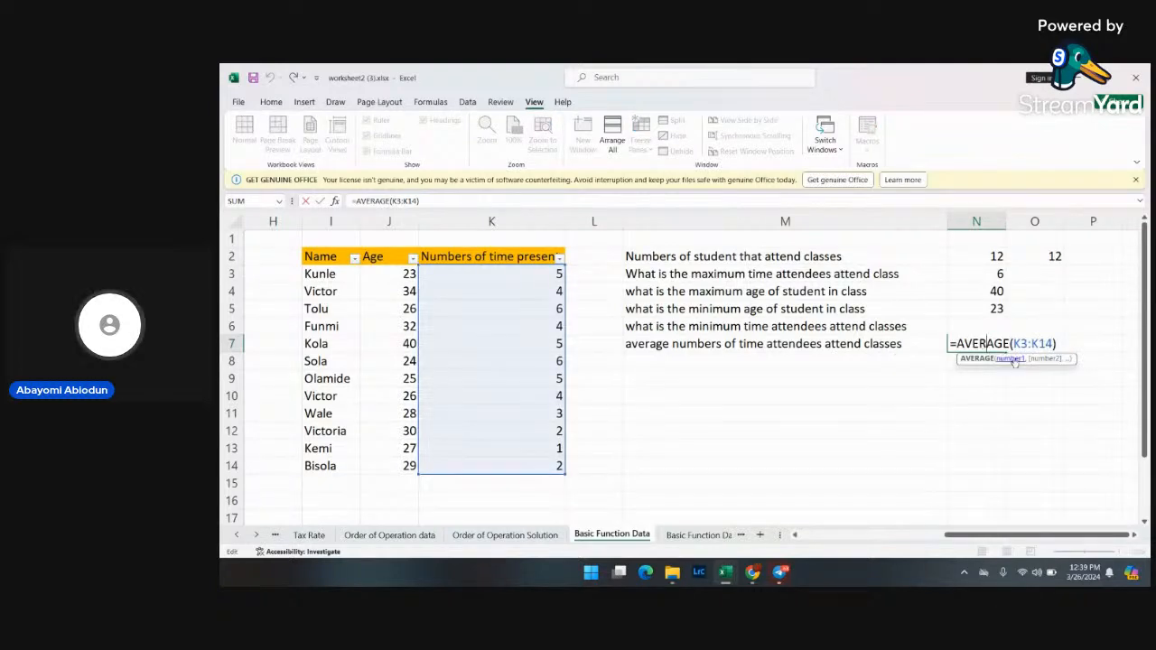
{"action": "left_click", "coordinate": [1060, 344]}
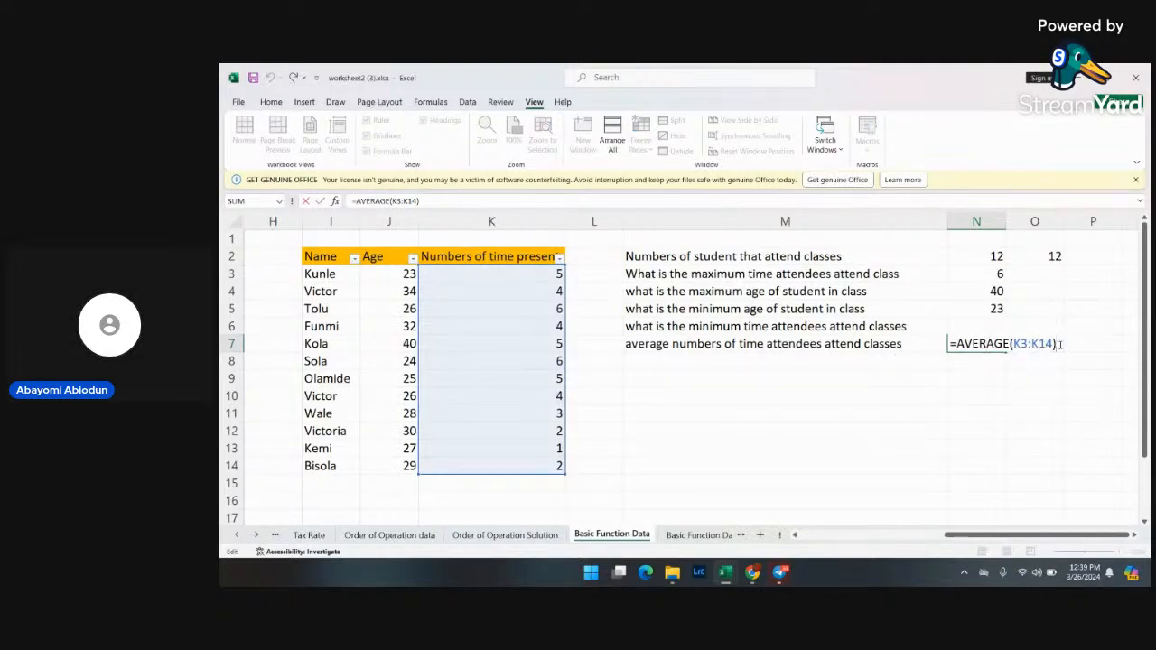
{"action": "key", "text": "Return"}
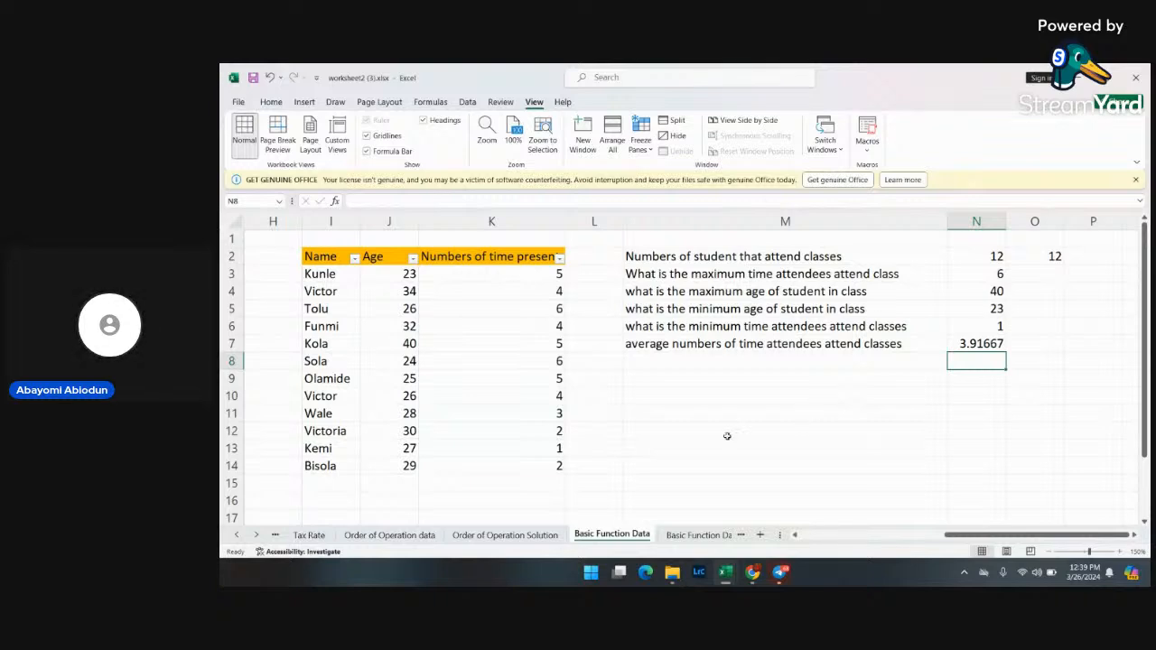
- Look at the Conditional Function Data and Basic Function Data Solution sheets, and return to Basic Function Data
{"action": "left_click", "coordinate": [257, 535]}
{"action": "left_click", "coordinate": [257, 535]}
{"action": "left_click", "coordinate": [257, 535]}
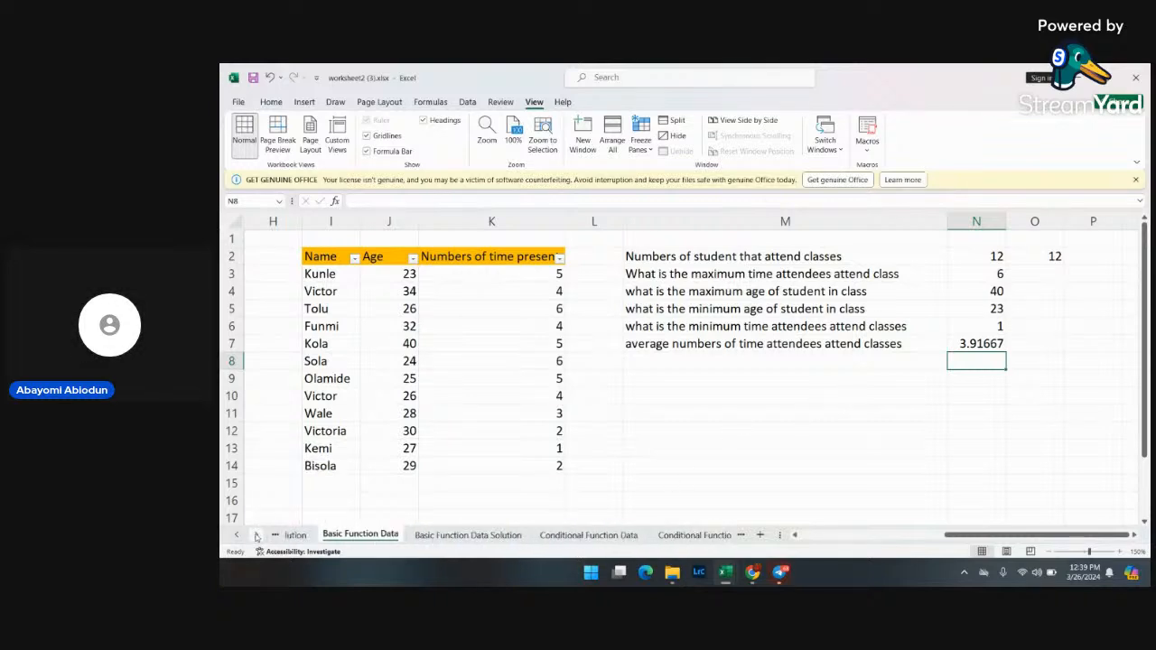
{"action": "left_click", "coordinate": [555, 535]}
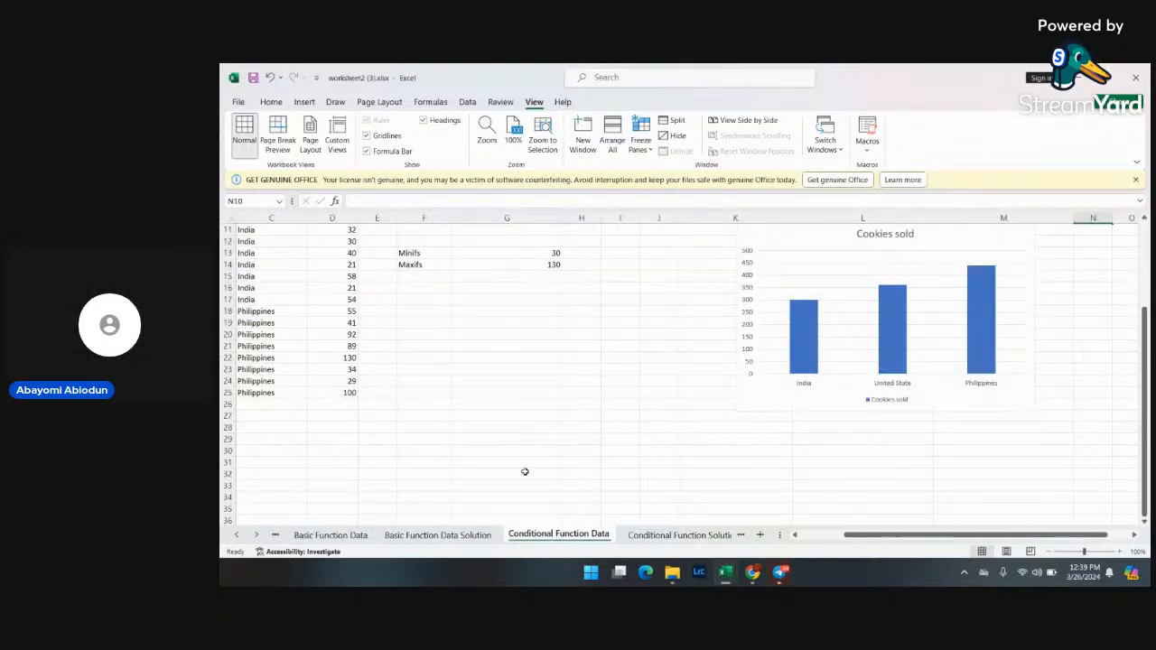
{"action": "left_click", "coordinate": [423, 539]}
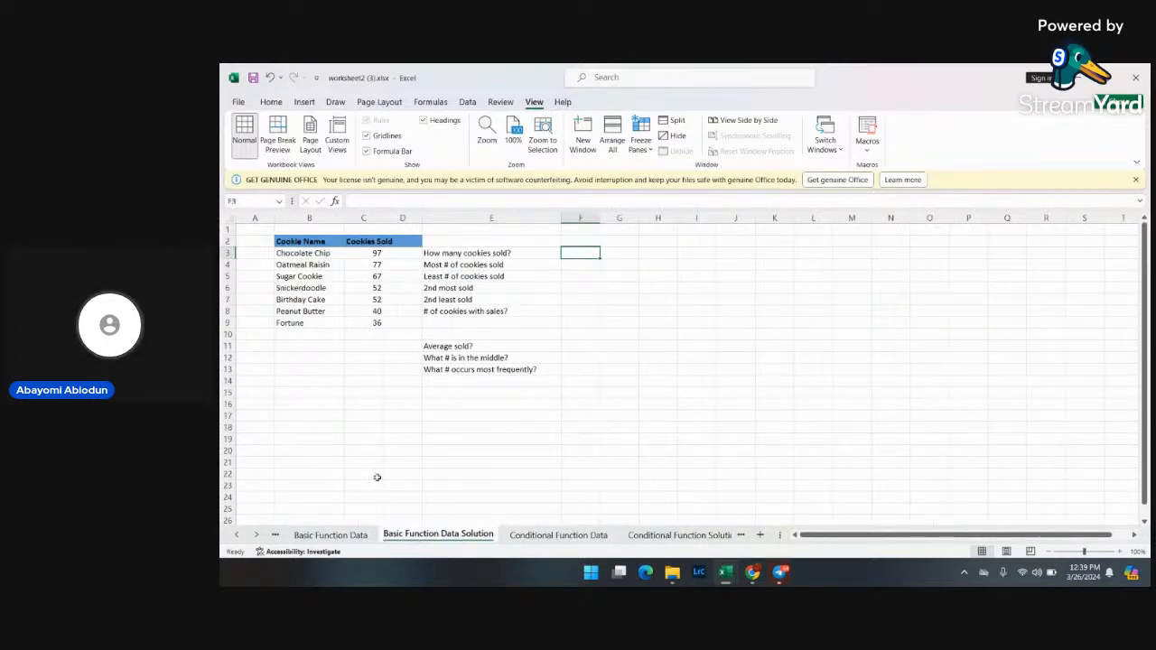
{"action": "left_click", "coordinate": [334, 536]}
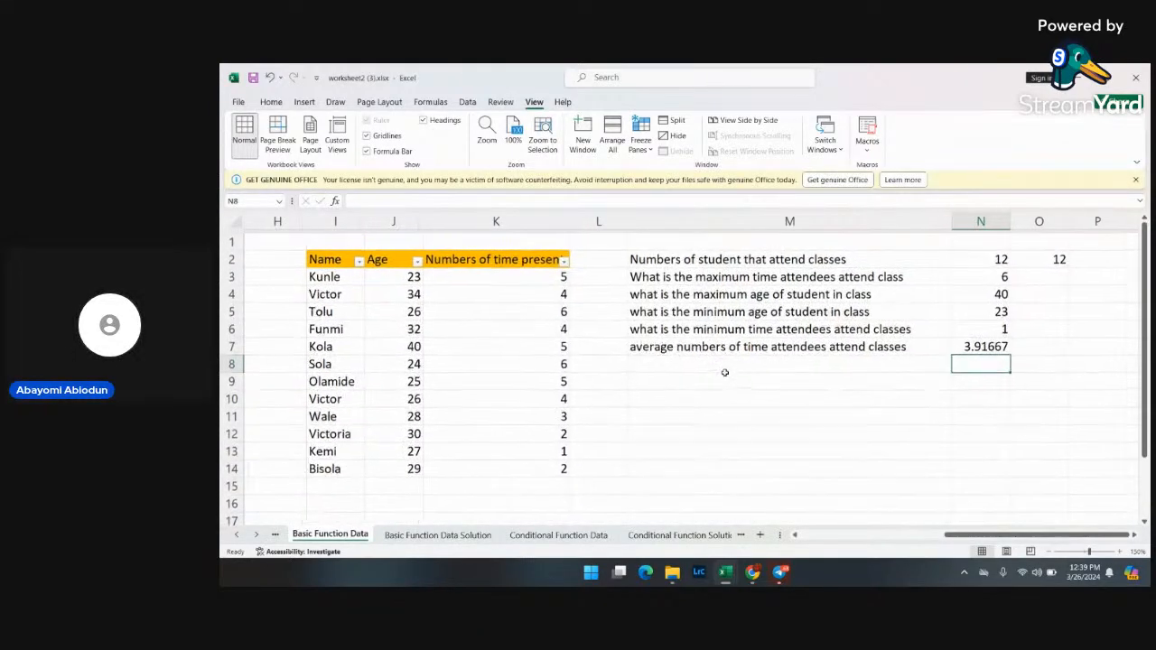
- Insert the recommended Clustered Bar chart from the student questions and results in M2:N7
{"action": "left_click", "coordinate": [660, 258]}
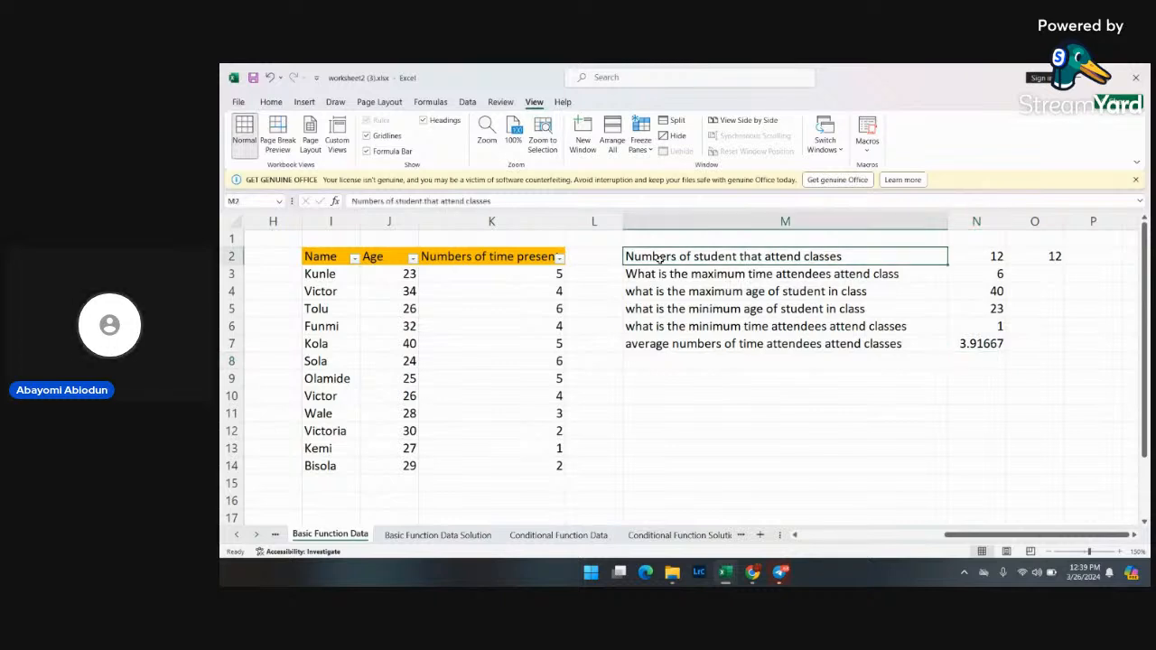
{"action": "key", "text": "shift+Right"}
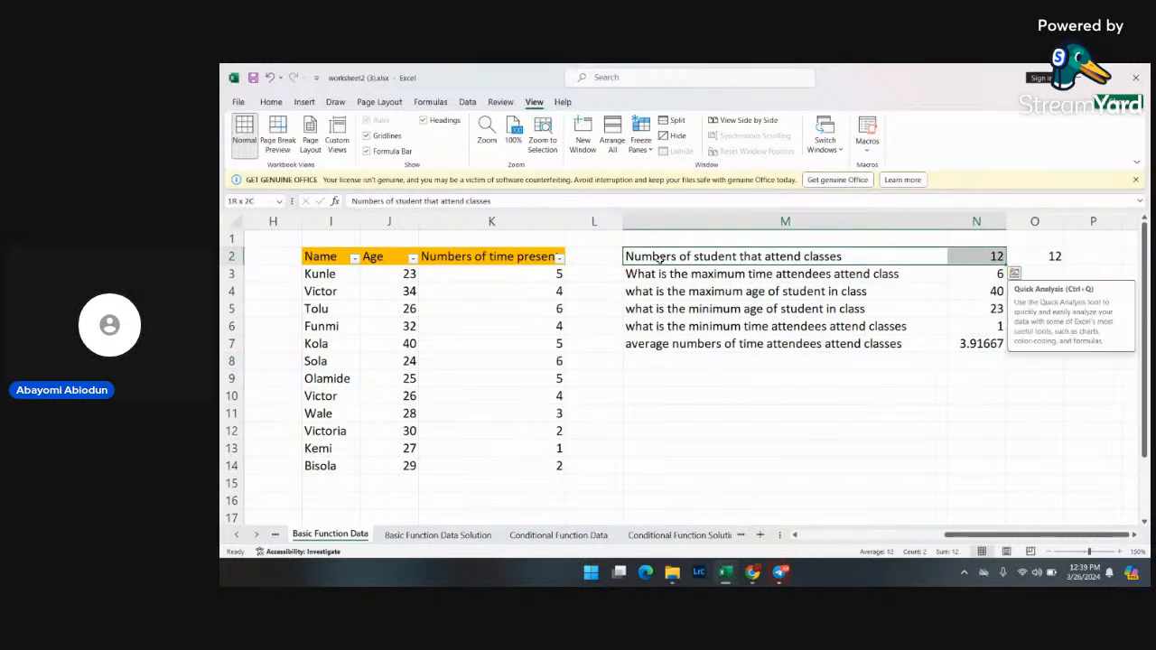
{"action": "key", "text": "shift+Down"}
{"action": "key", "text": "shift+Down"}
{"action": "key", "text": "shift+Down"}
{"action": "key", "text": "shift+Down"}
{"action": "key", "text": "shift+Down"}
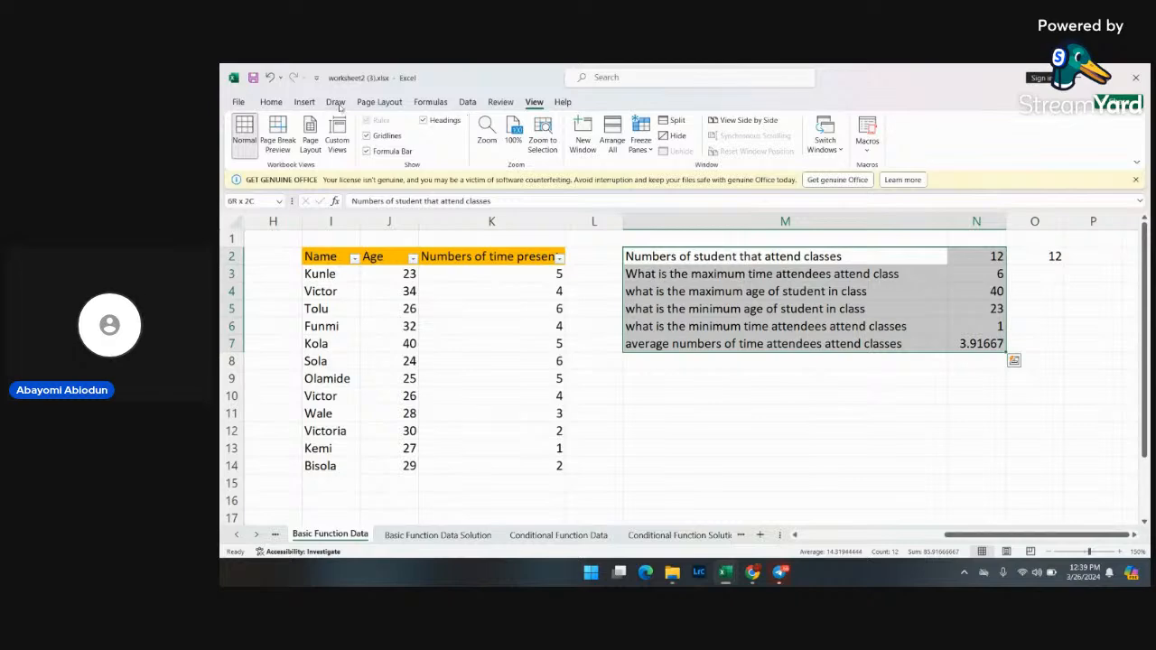
{"action": "left_click", "coordinate": [304, 102]}
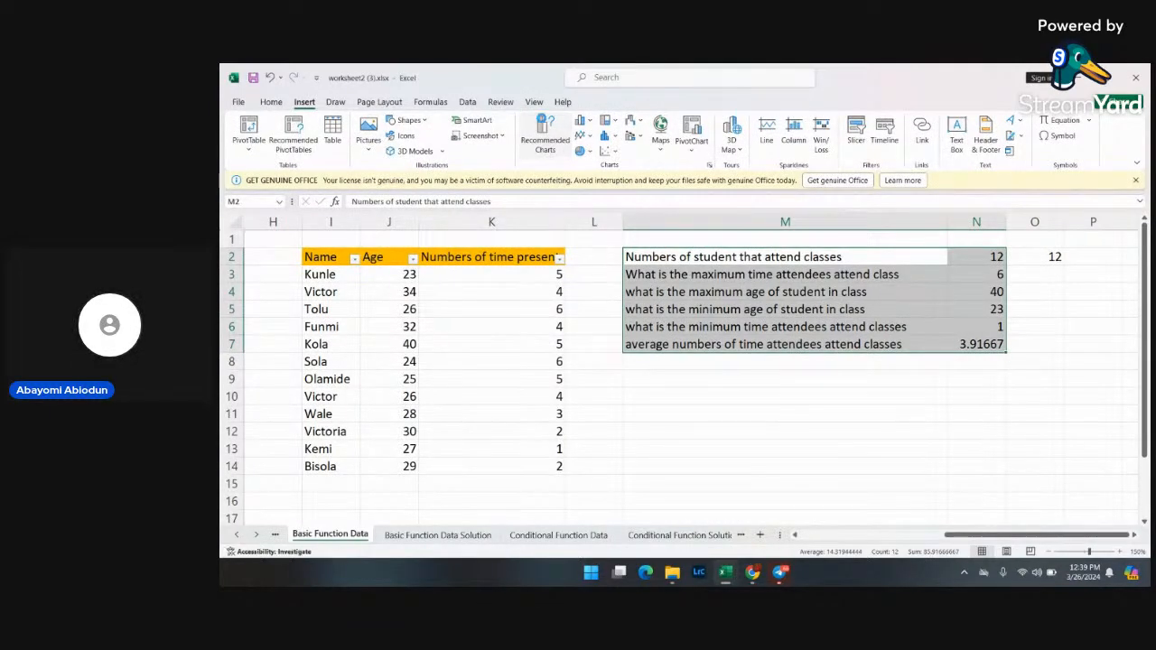
{"action": "left_click", "coordinate": [545, 133]}
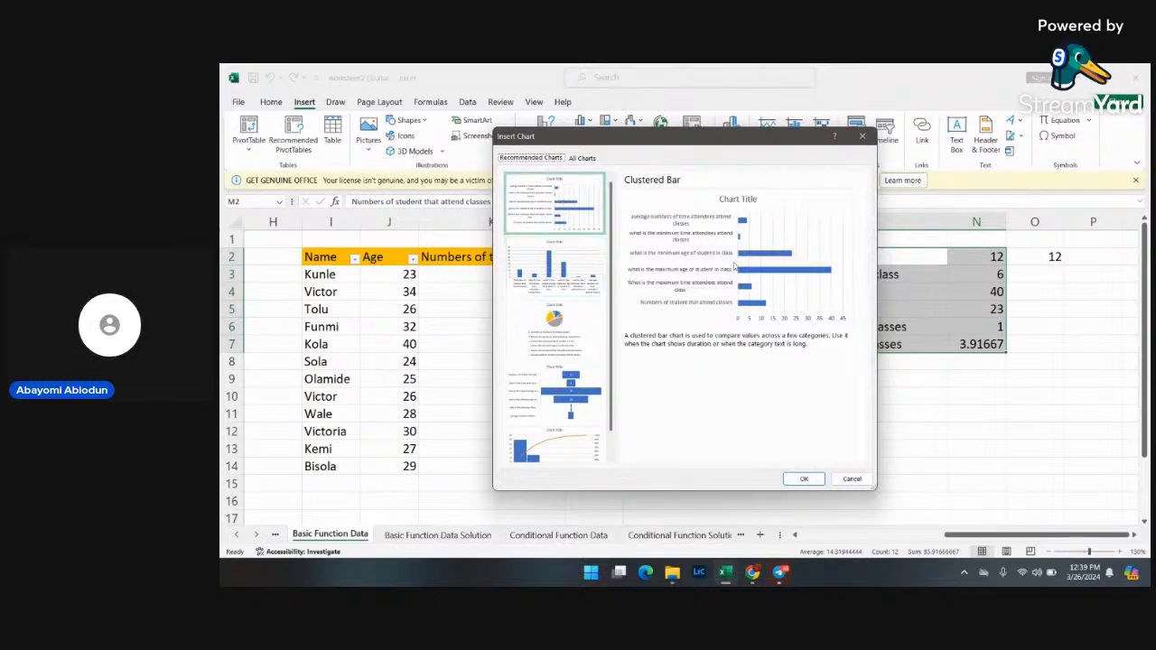
{"action": "left_click", "coordinate": [531, 218]}
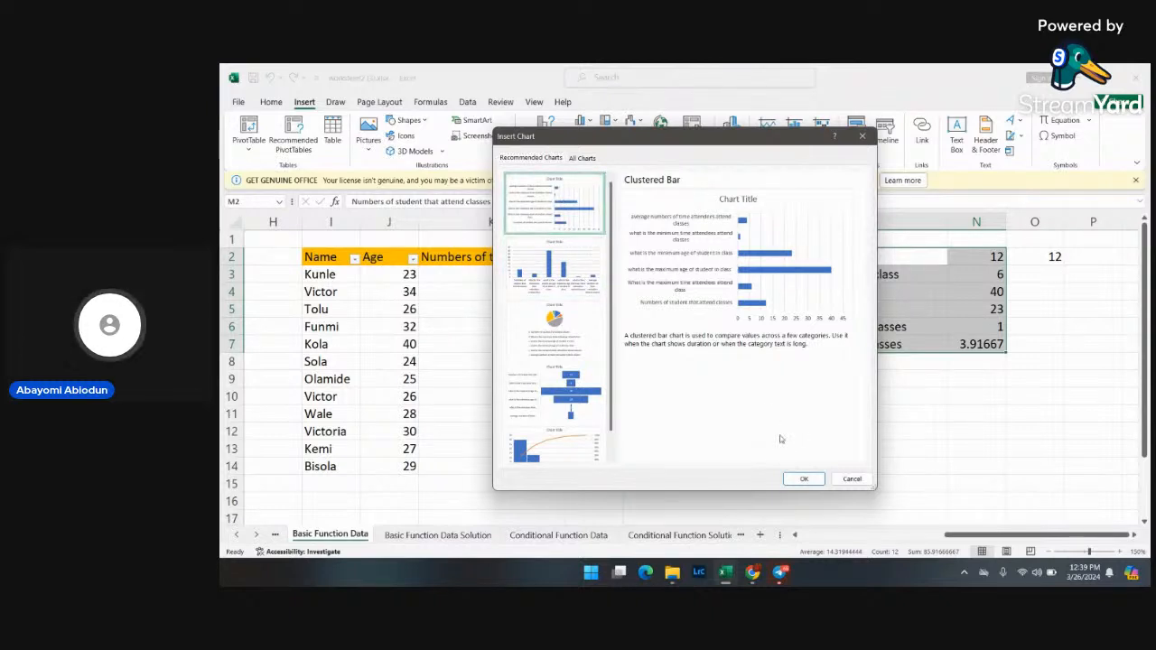
{"action": "left_click", "coordinate": [796, 484]}
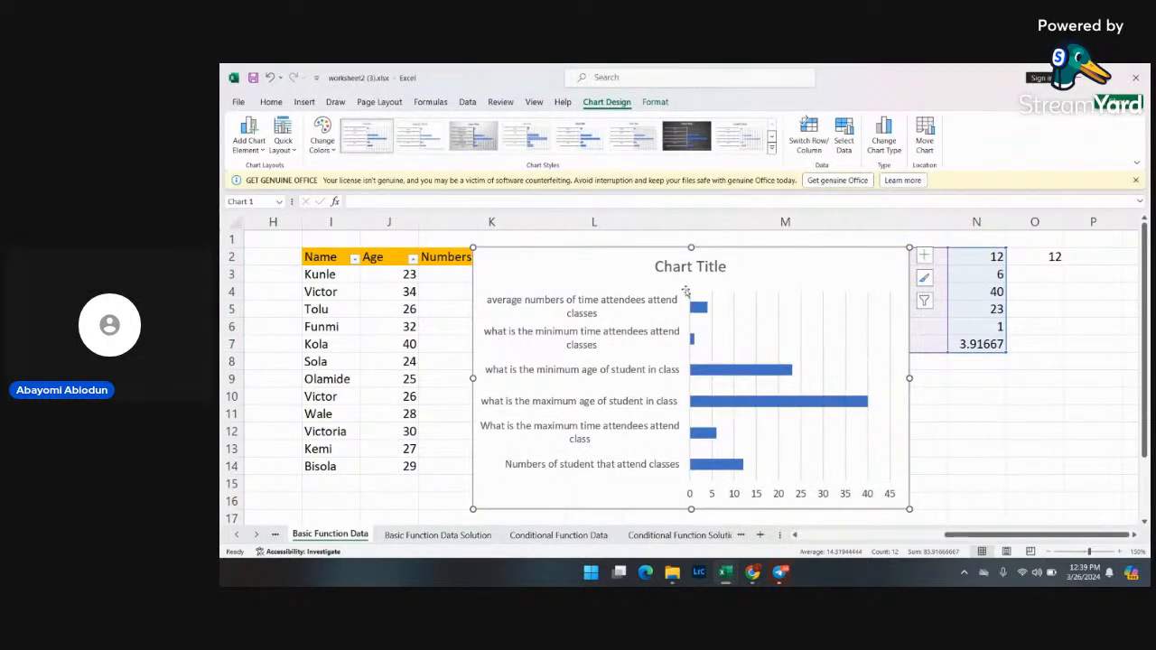
- Move the clustered bar chart clear of the student table, over columns M to O beginning at row 1
{"action": "scroll", "coordinate": [685, 291], "scroll_direction": "down", "scroll_amount": 3}
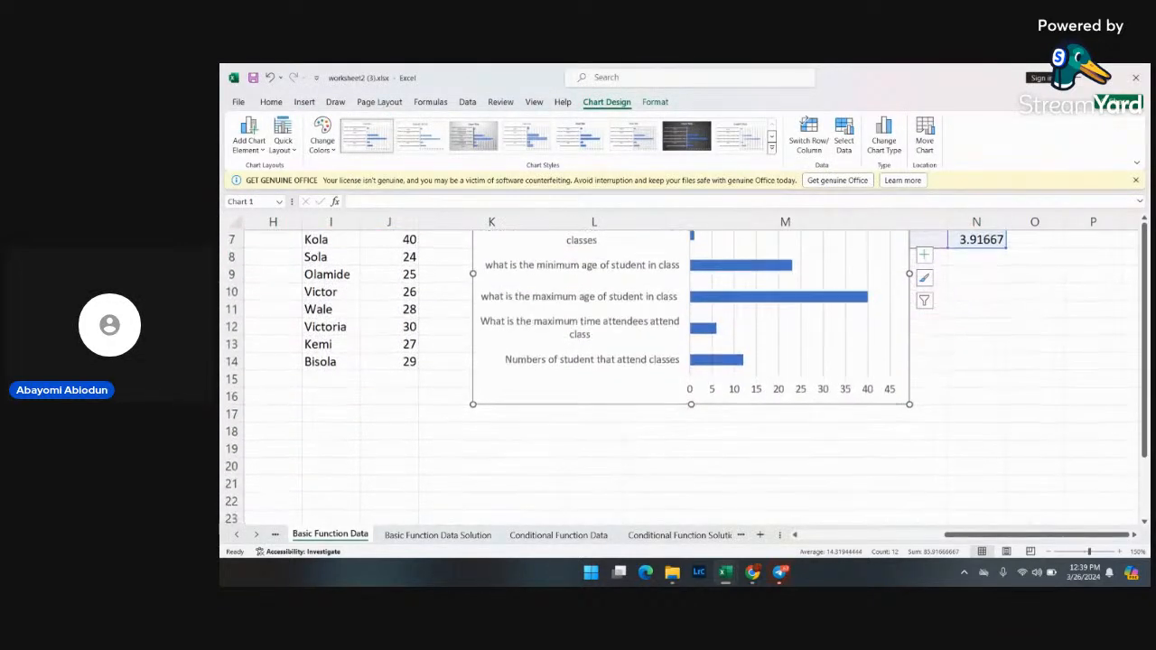
{"action": "scroll", "coordinate": [686, 291], "scroll_direction": "up", "scroll_amount": 3}
{"action": "left_click_drag", "start_coordinate": [685, 291], "coordinate": [826, 279]}
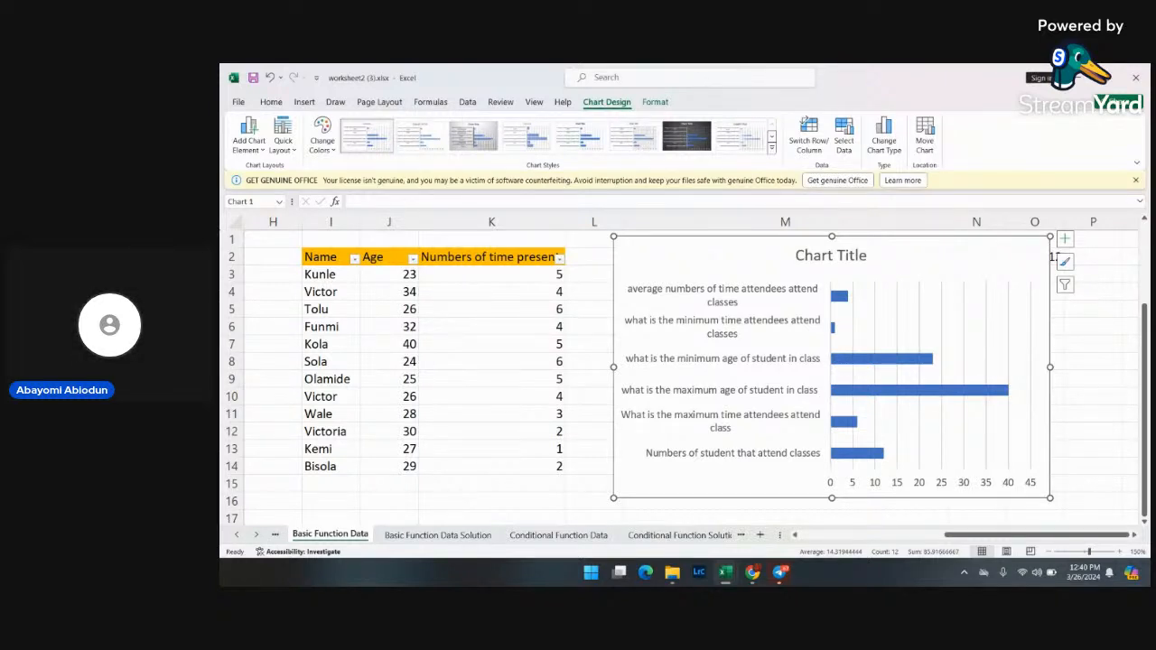
- Insert the recommended Clustered Column chart from the cookie questions and results in E3:F13
{"action": "scroll", "coordinate": [497, 297], "scroll_direction": "left", "scroll_amount": 3}
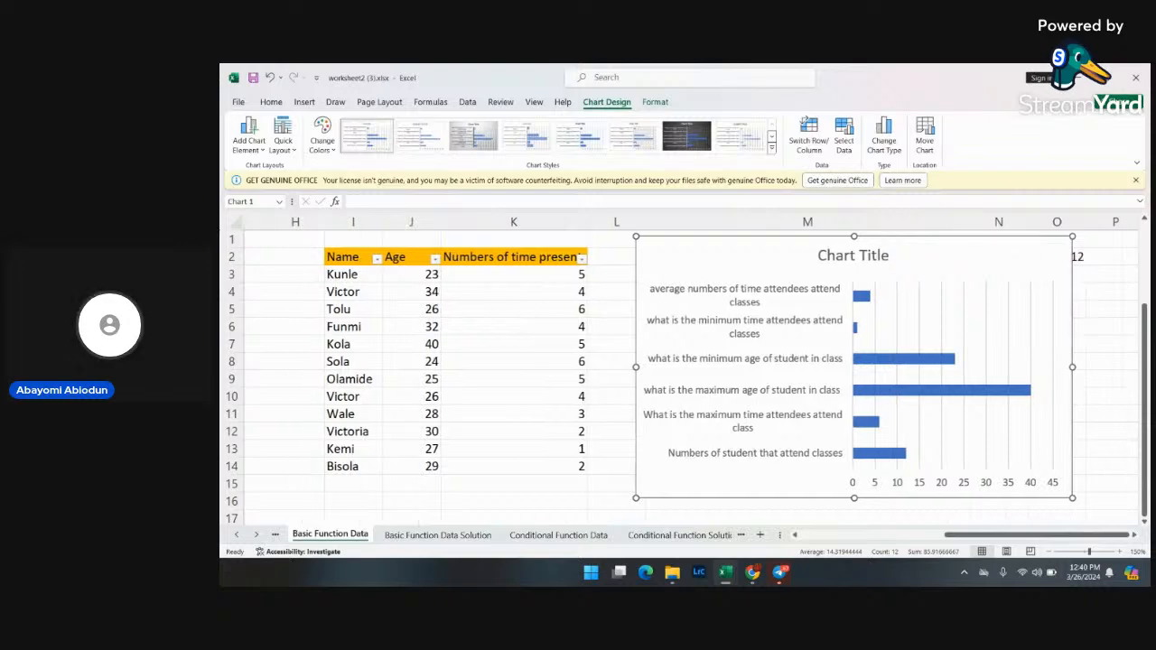
{"action": "scroll", "coordinate": [678, 361], "scroll_direction": "left", "scroll_amount": 3}
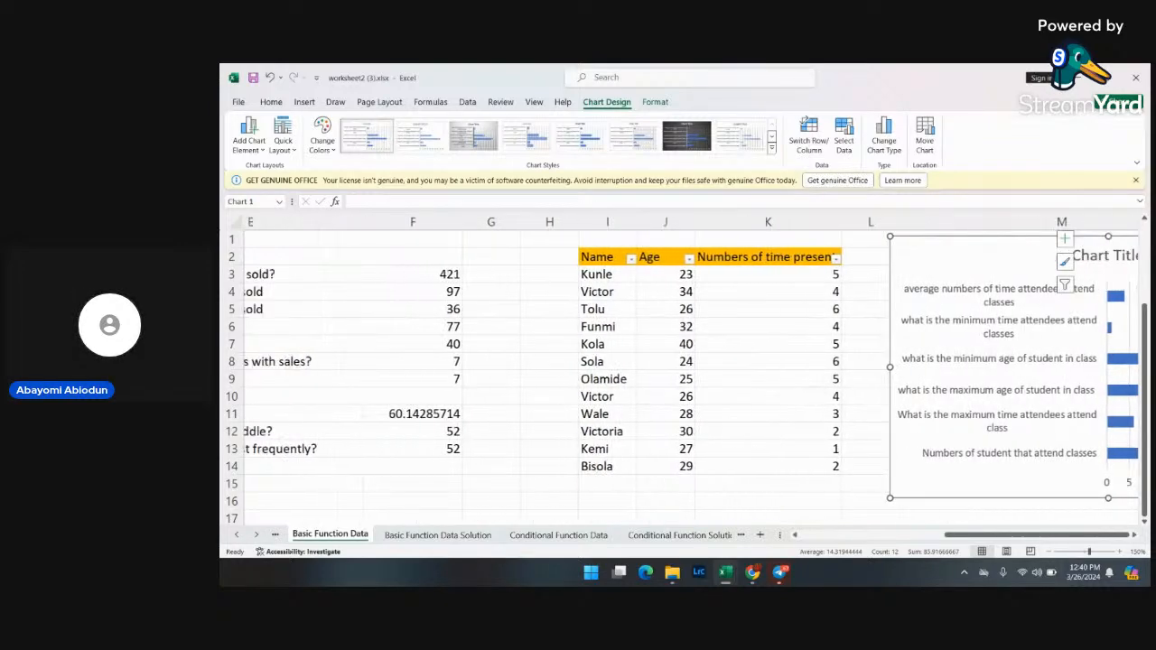
{"action": "scroll", "coordinate": [678, 361], "scroll_direction": "left", "scroll_amount": 3}
{"action": "left_click", "coordinate": [579, 275]}
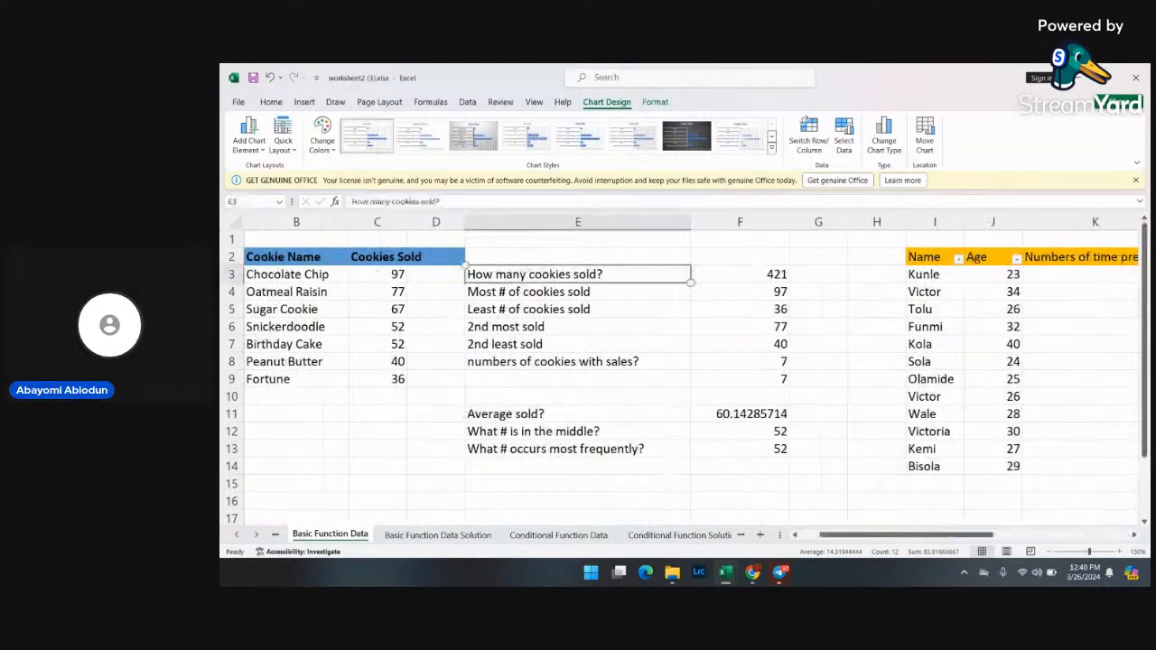
{"action": "key", "text": "shift+Right"}
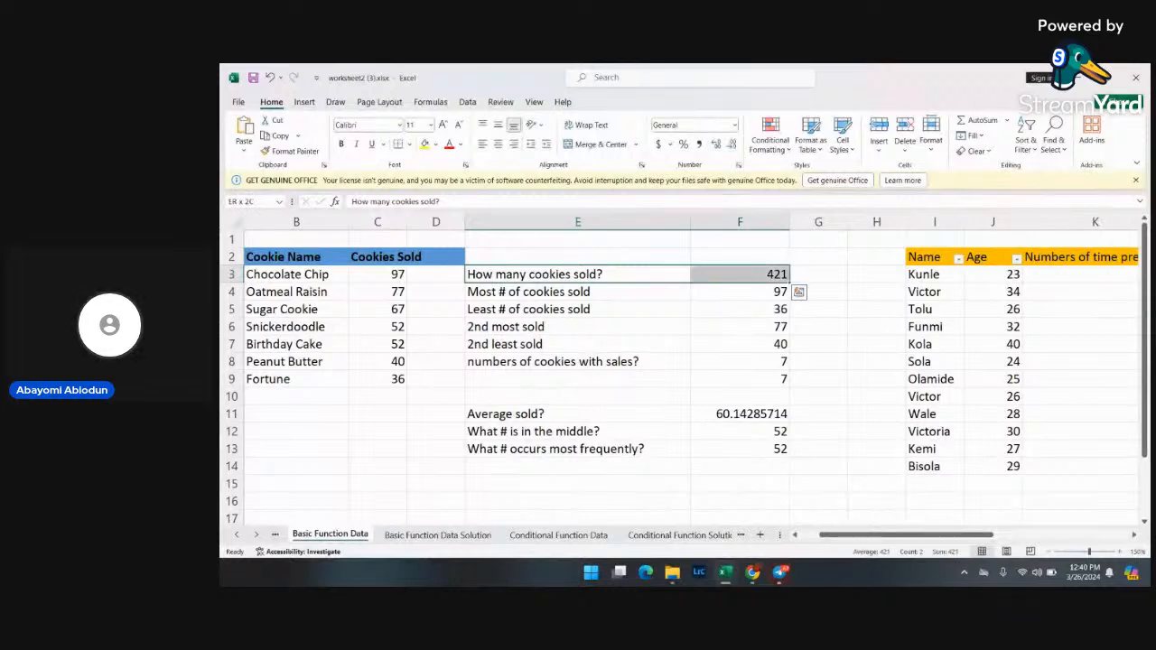
{"action": "key", "text": "shift+Down"}
{"action": "key", "text": "shift+Down"}
{"action": "key", "text": "shift+Down"}
{"action": "key", "text": "shift+Down"}
{"action": "key", "text": "shift+Down"}
{"action": "key", "text": "shift+Down"}
{"action": "key", "text": "shift+Down"}
{"action": "key", "text": "shift+Down"}
{"action": "key", "text": "shift+Down"}
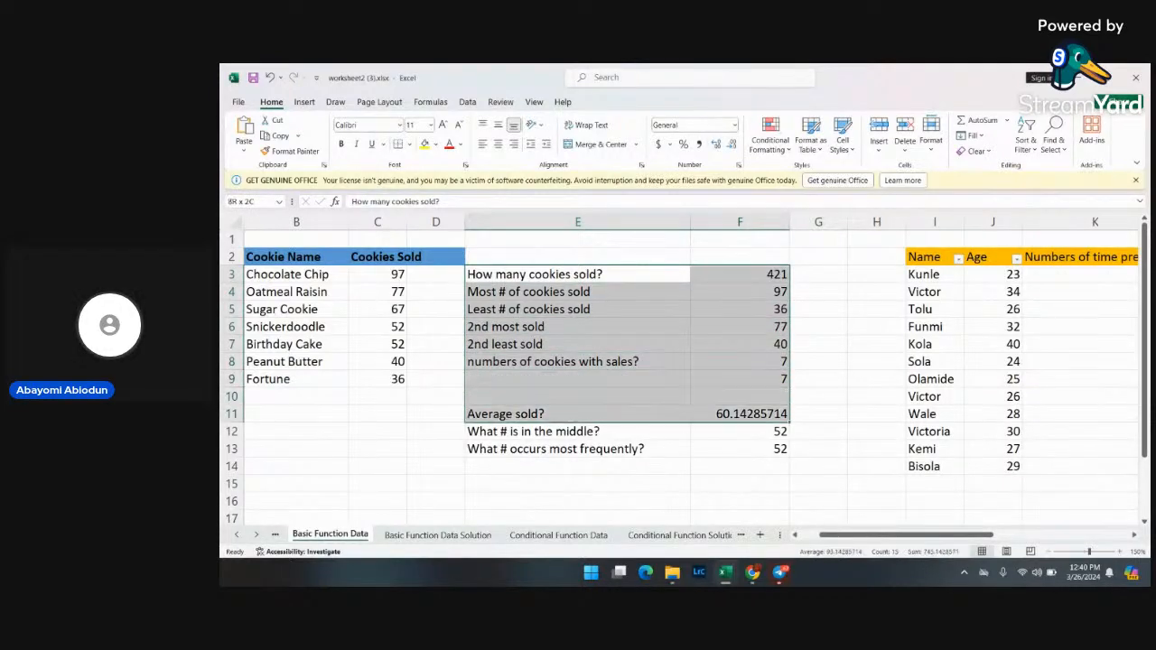
{"action": "key", "text": "shift+Down"}
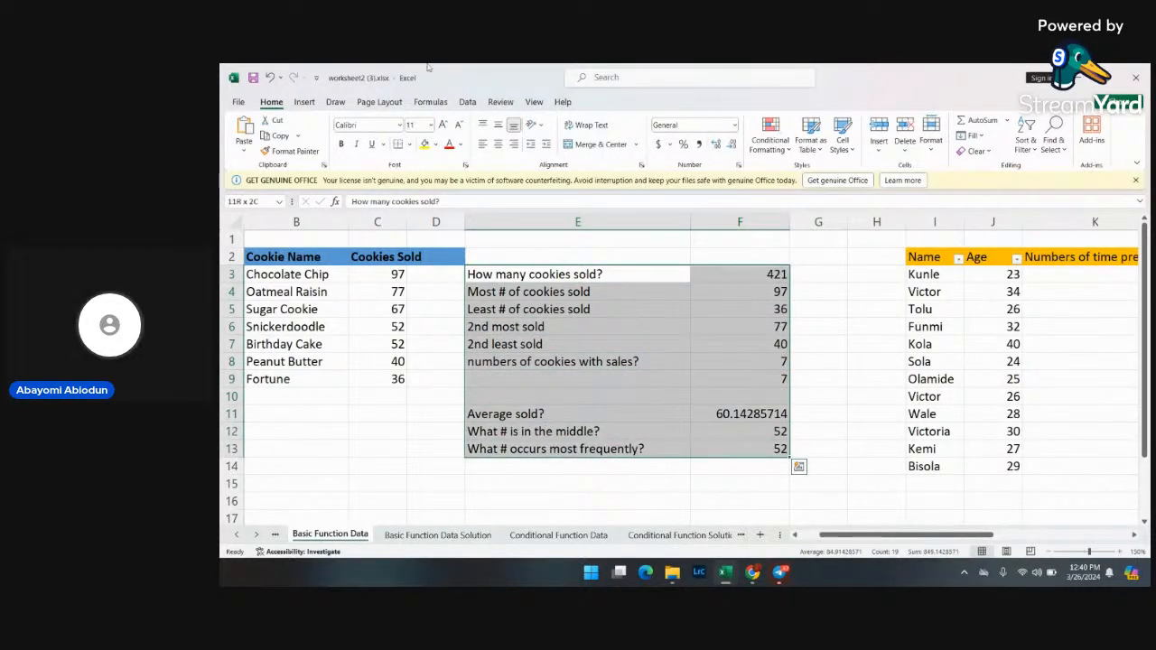
{"action": "left_click", "coordinate": [305, 102]}
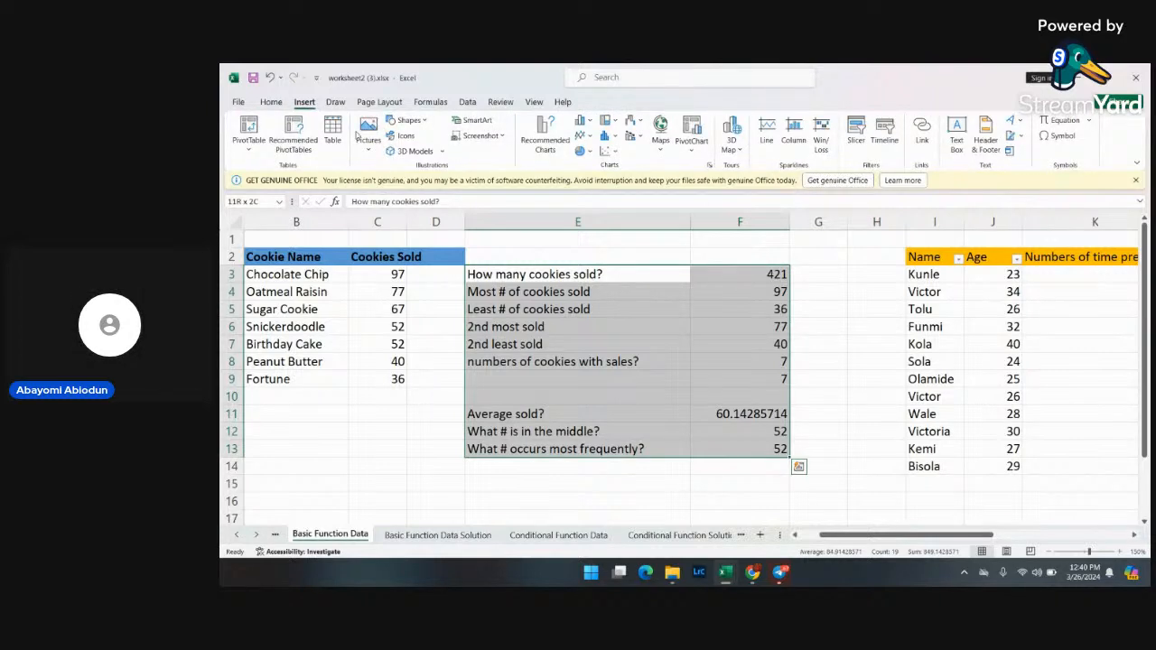
{"action": "left_click", "coordinate": [533, 149]}
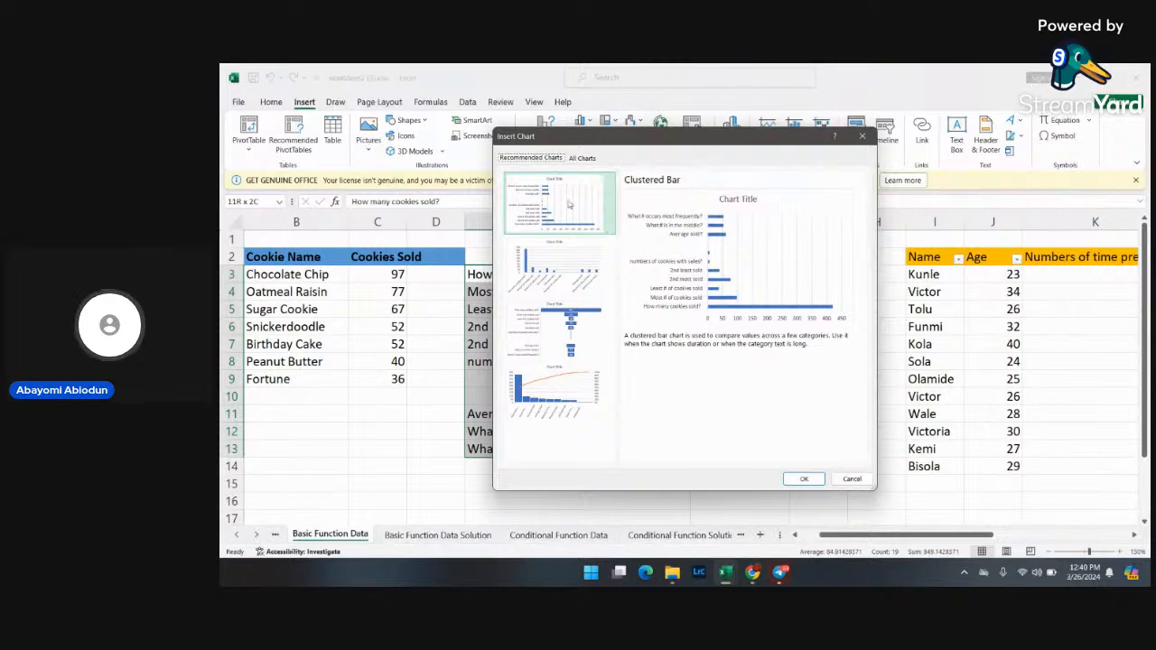
{"action": "left_click", "coordinate": [565, 273]}
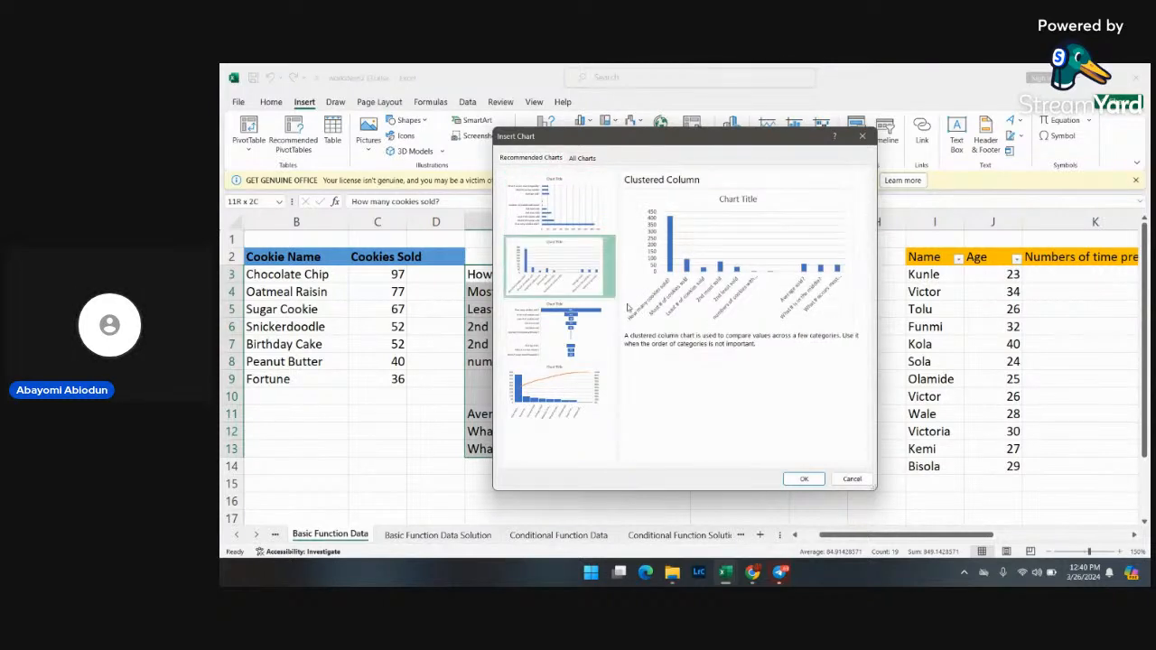
{"action": "left_click", "coordinate": [803, 479]}
{"action": "scroll", "coordinate": [820, 404], "scroll_direction": "down", "scroll_amount": 1}
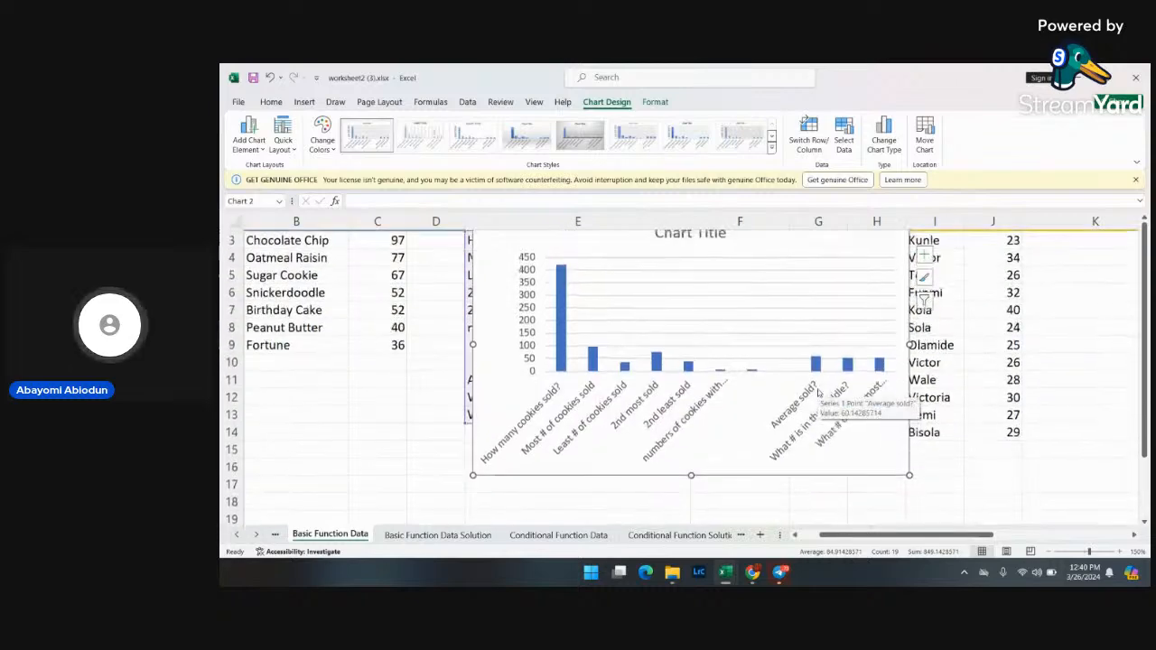
{"action": "scroll", "coordinate": [817, 393], "scroll_direction": "up", "scroll_amount": 1}
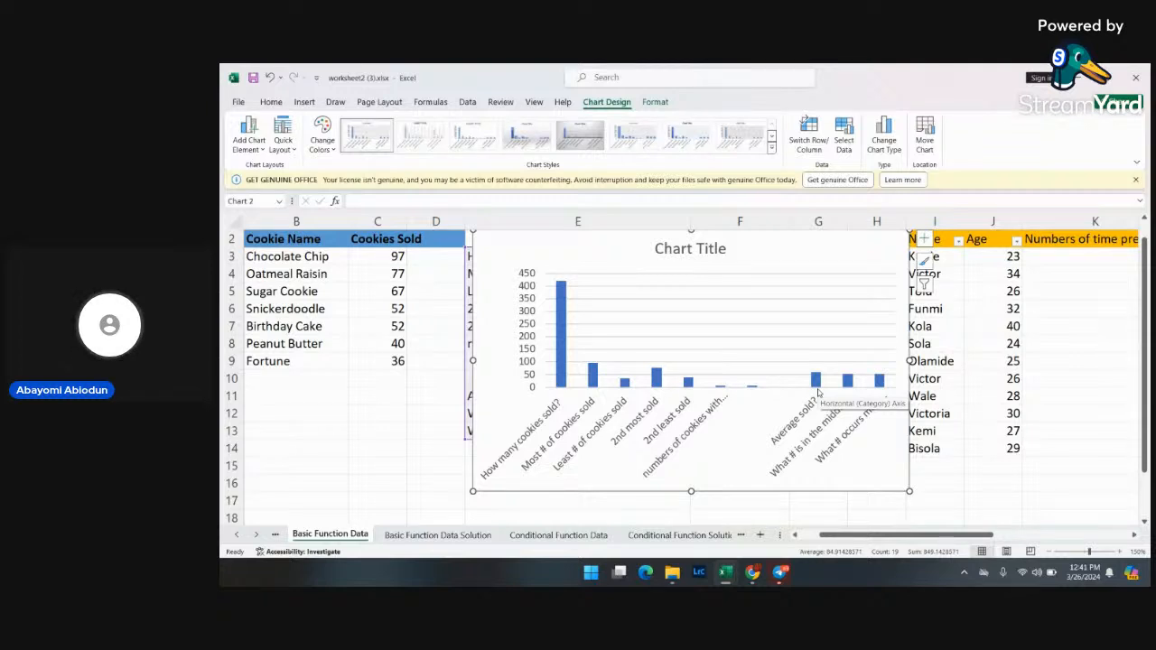
- Switch to the Conditional Function Data sheet and set its zoom to a custom 150%
{"action": "left_click", "coordinate": [258, 536]}
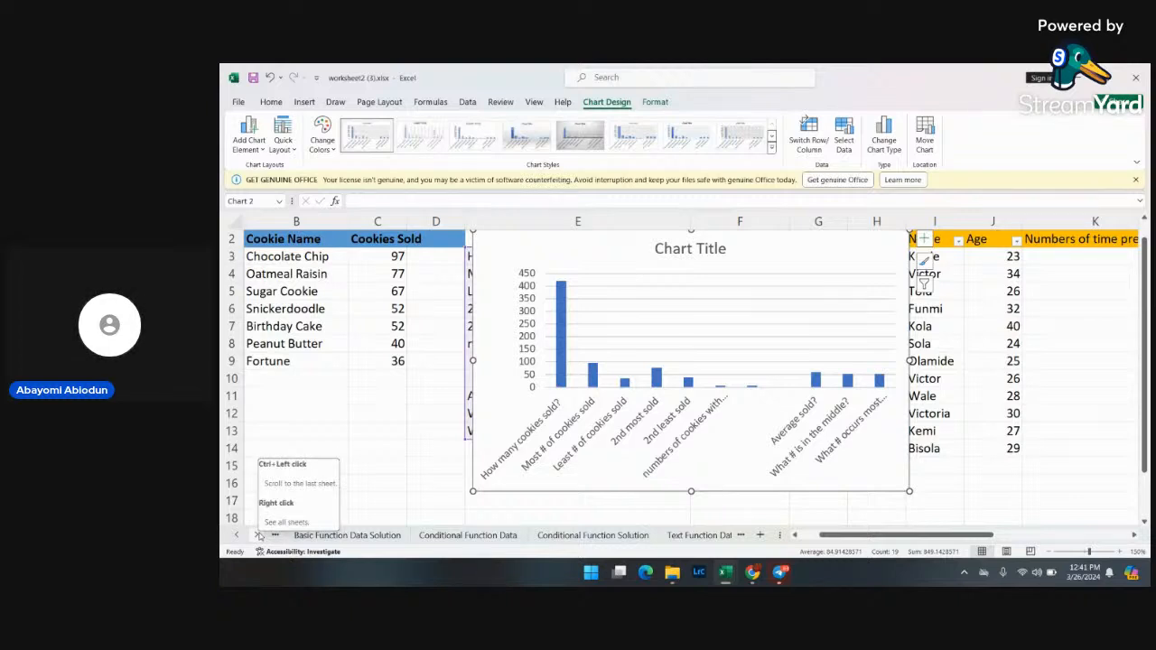
{"action": "left_click", "coordinate": [470, 535]}
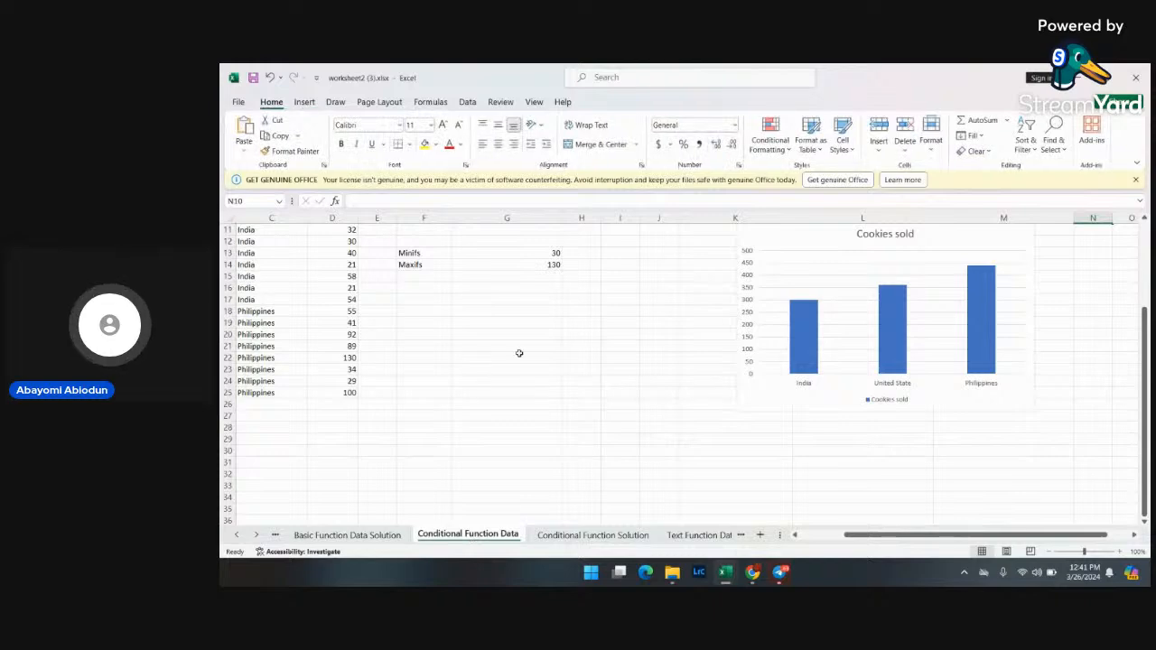
{"action": "scroll", "coordinate": [519, 353], "scroll_direction": "up", "scroll_amount": 5}
{"action": "scroll", "coordinate": [519, 353], "scroll_direction": "up", "scroll_amount": 2}
{"action": "scroll", "coordinate": [519, 354], "scroll_direction": "left", "scroll_amount": 1}
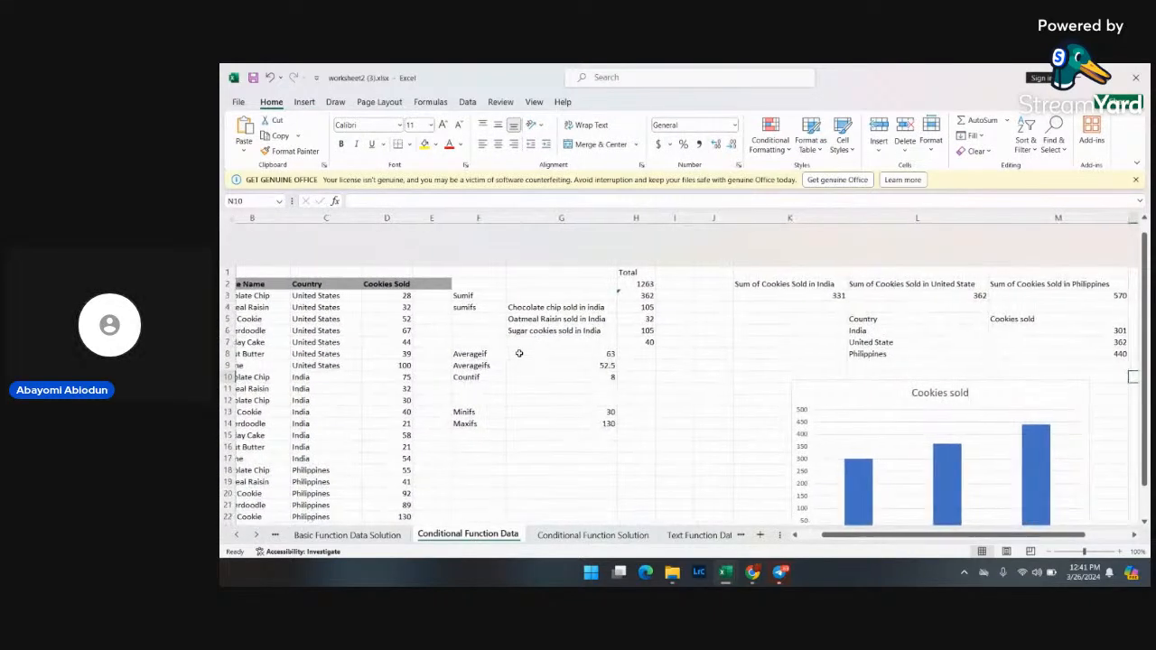
{"action": "scroll", "coordinate": [519, 353], "scroll_direction": "left", "scroll_amount": 2}
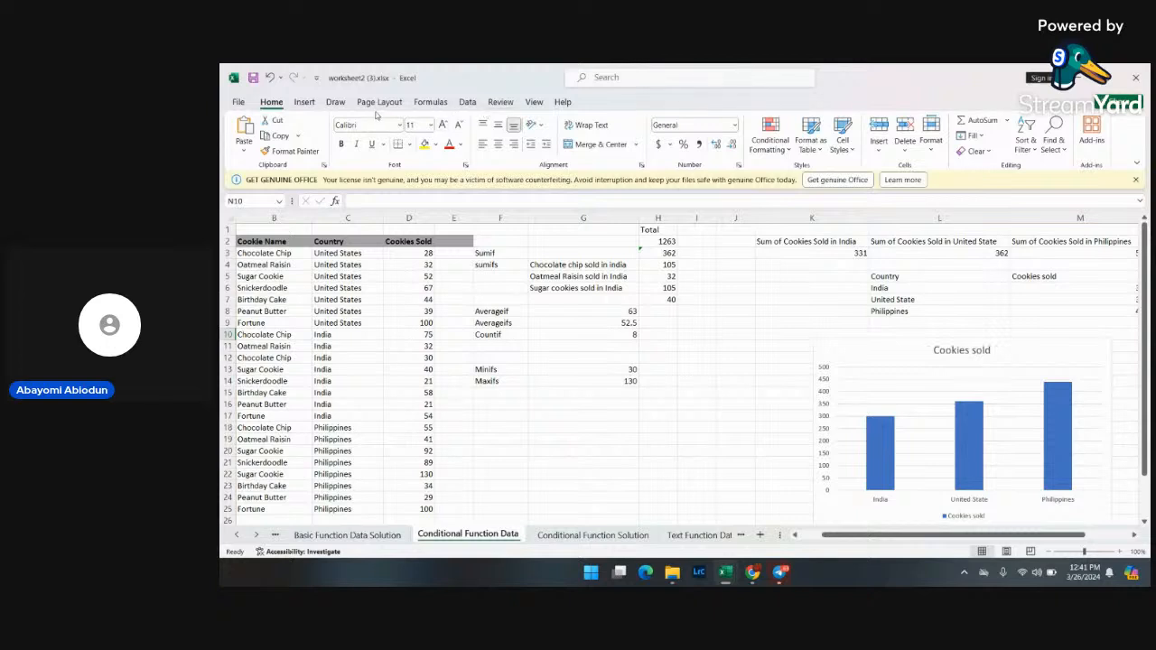
{"action": "left_click", "coordinate": [534, 102]}
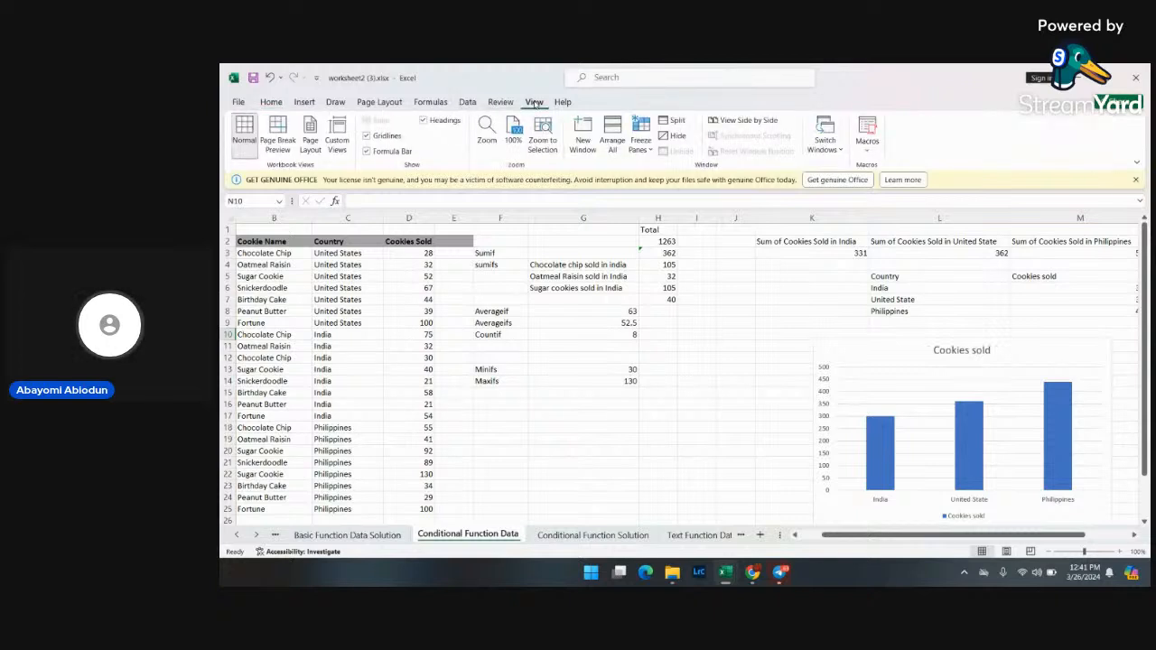
{"action": "left_click", "coordinate": [487, 134]}
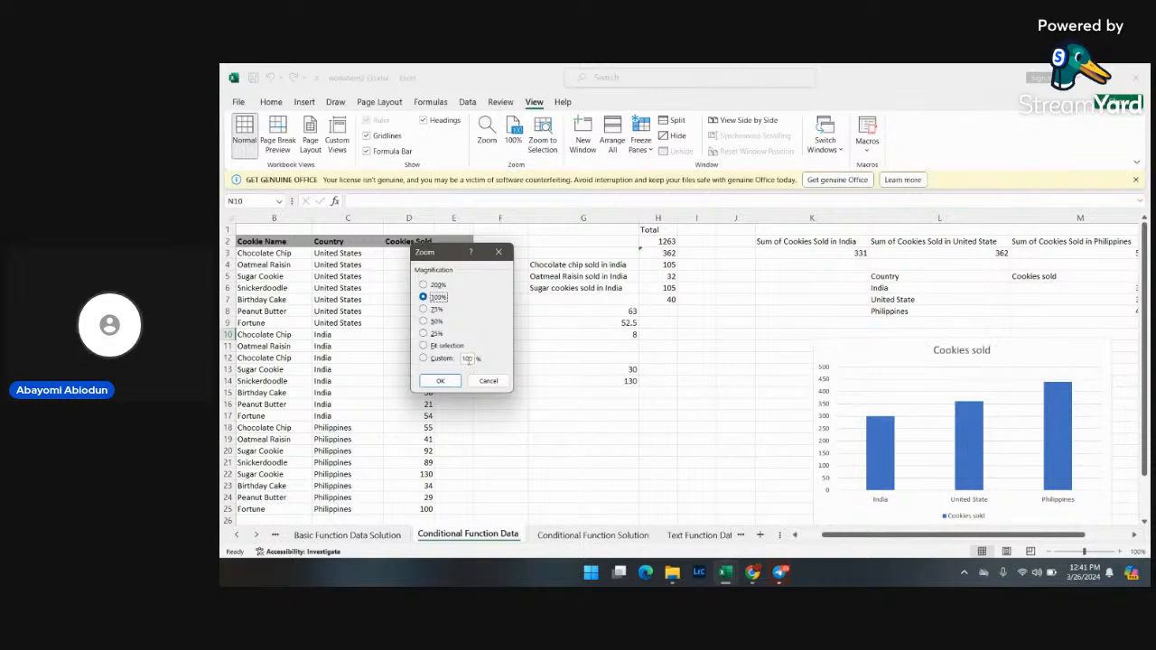
{"action": "left_click", "coordinate": [468, 359]}
{"action": "type", "text": "150"}
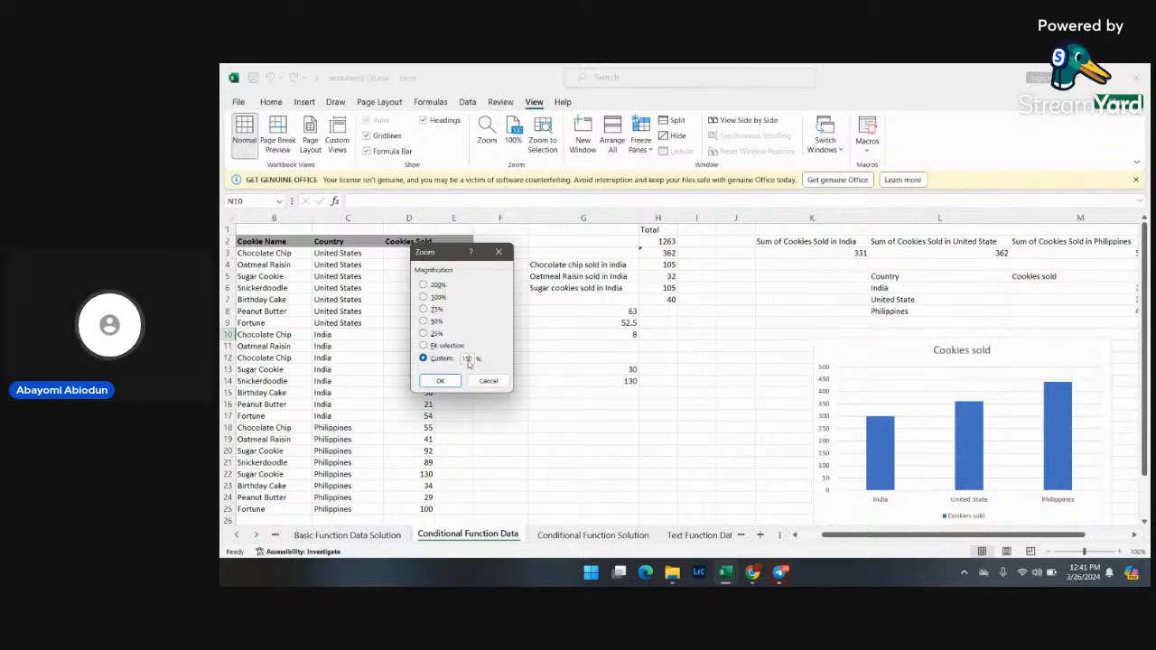
{"action": "left_click", "coordinate": [440, 380]}
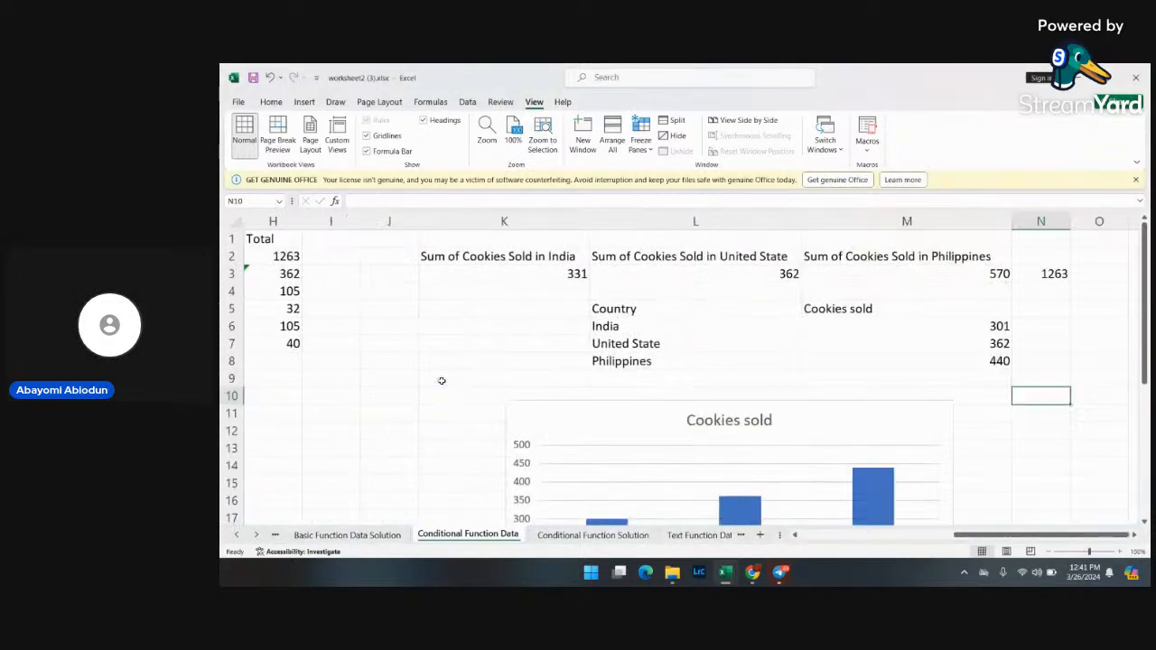
- Examine the cookie sales by country, the conditional function results beside them, and the sumifs label in cell G4
{"action": "scroll", "coordinate": [416, 362], "scroll_direction": "left", "scroll_amount": 1}
{"action": "scroll", "coordinate": [417, 362], "scroll_direction": "left", "scroll_amount": 6}
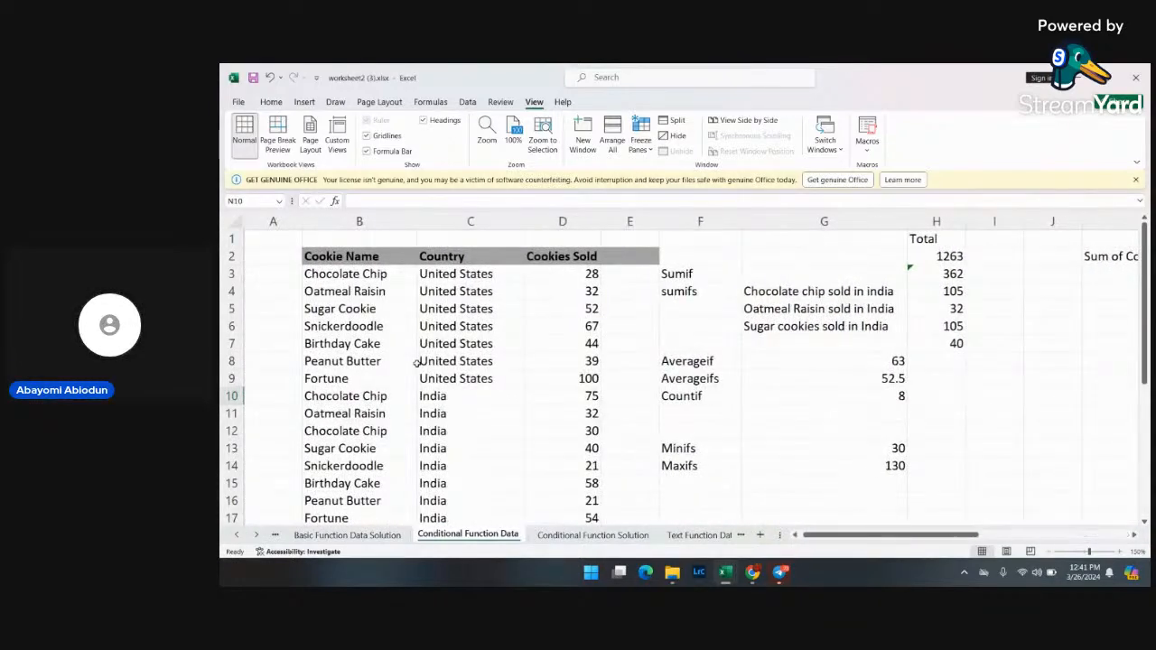
{"action": "scroll", "coordinate": [417, 362], "scroll_direction": "down", "scroll_amount": 1}
{"action": "scroll", "coordinate": [417, 362], "scroll_direction": "up", "scroll_amount": 1}
{"action": "scroll", "coordinate": [416, 363], "scroll_direction": "down", "scroll_amount": 5}
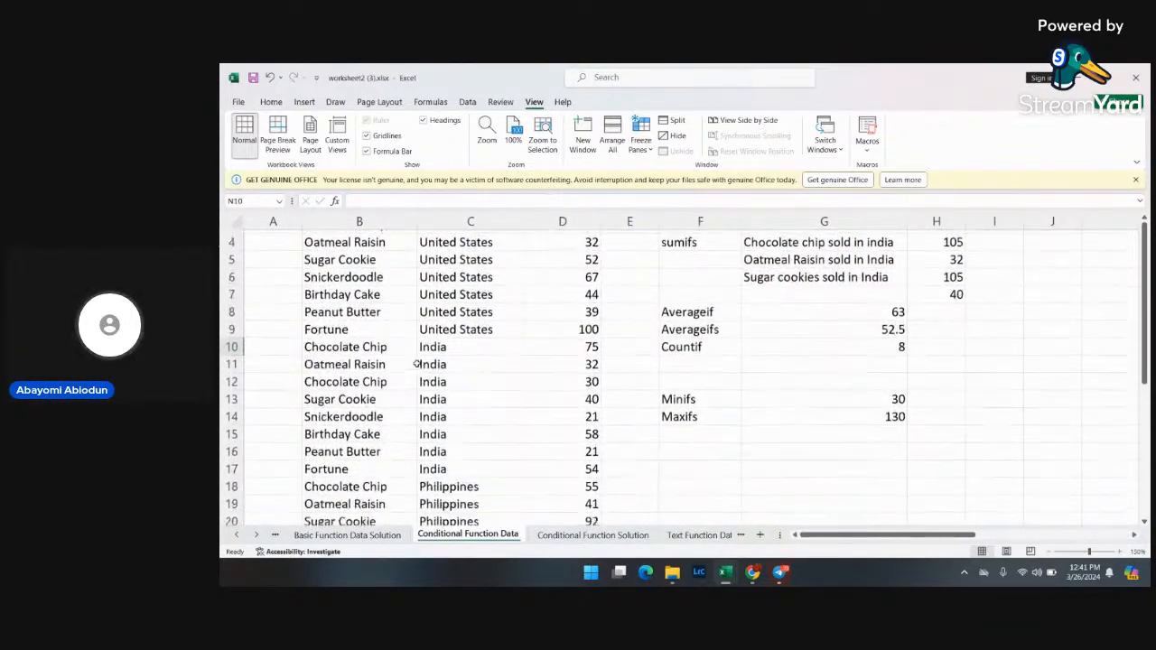
{"action": "scroll", "coordinate": [416, 362], "scroll_direction": "up", "scroll_amount": 2}
{"action": "scroll", "coordinate": [417, 363], "scroll_direction": "up", "scroll_amount": 3}
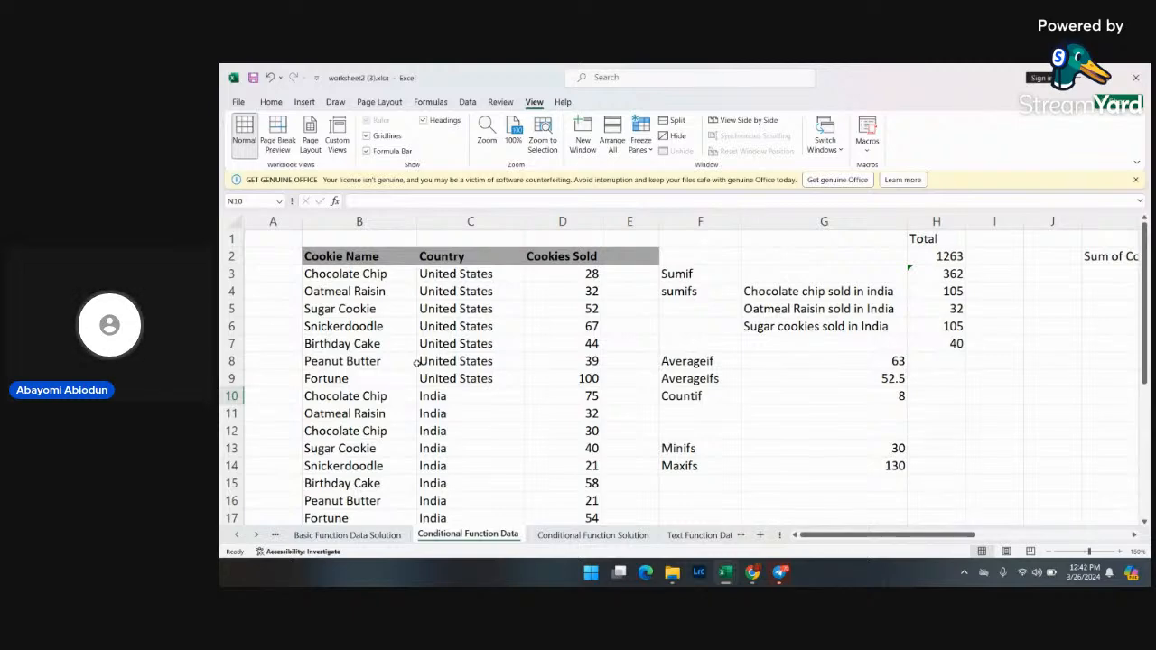
{"action": "scroll", "coordinate": [416, 363], "scroll_direction": "down", "scroll_amount": 2}
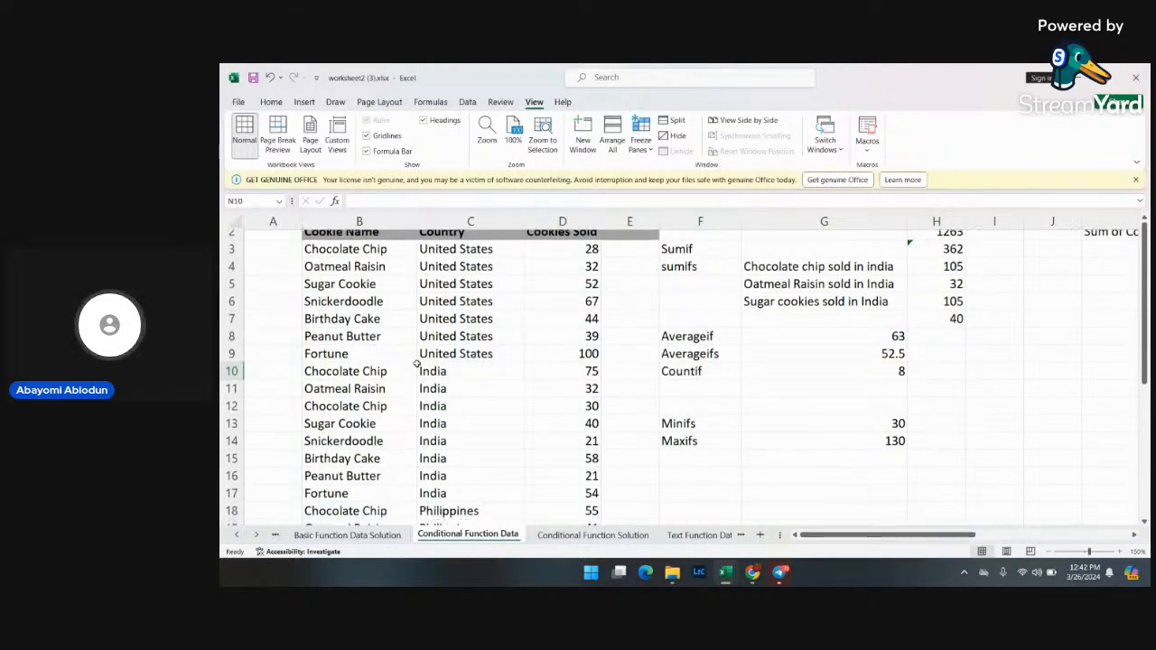
{"action": "scroll", "coordinate": [418, 361], "scroll_direction": "down", "scroll_amount": 2}
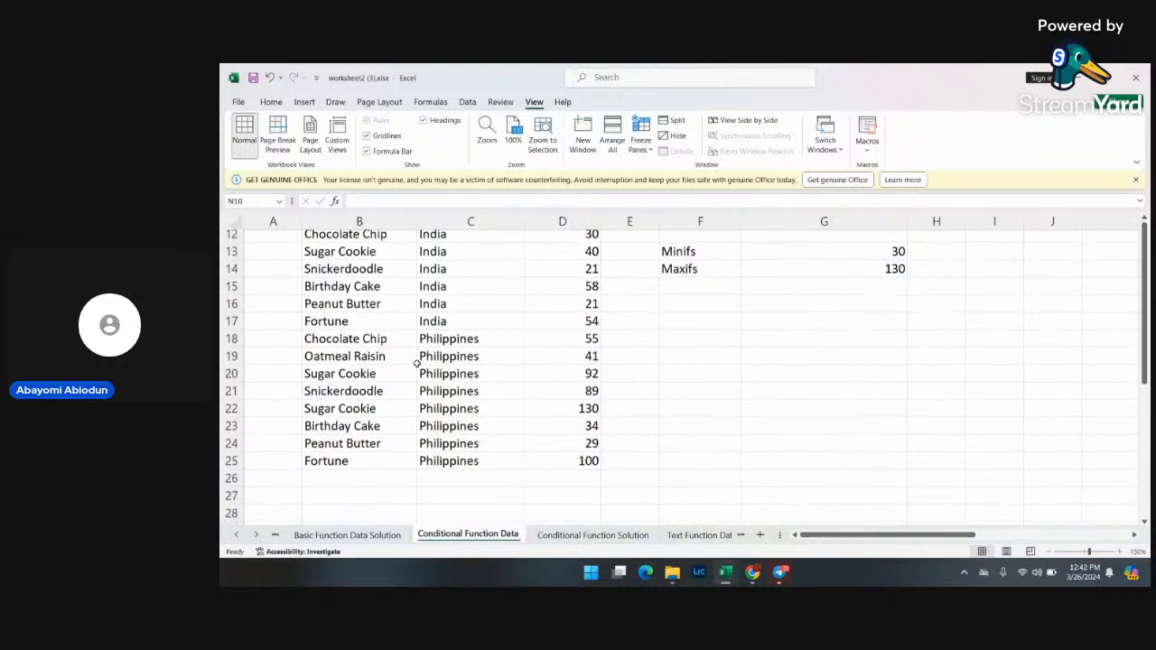
{"action": "scroll", "coordinate": [586, 353], "scroll_direction": "up", "scroll_amount": 4}
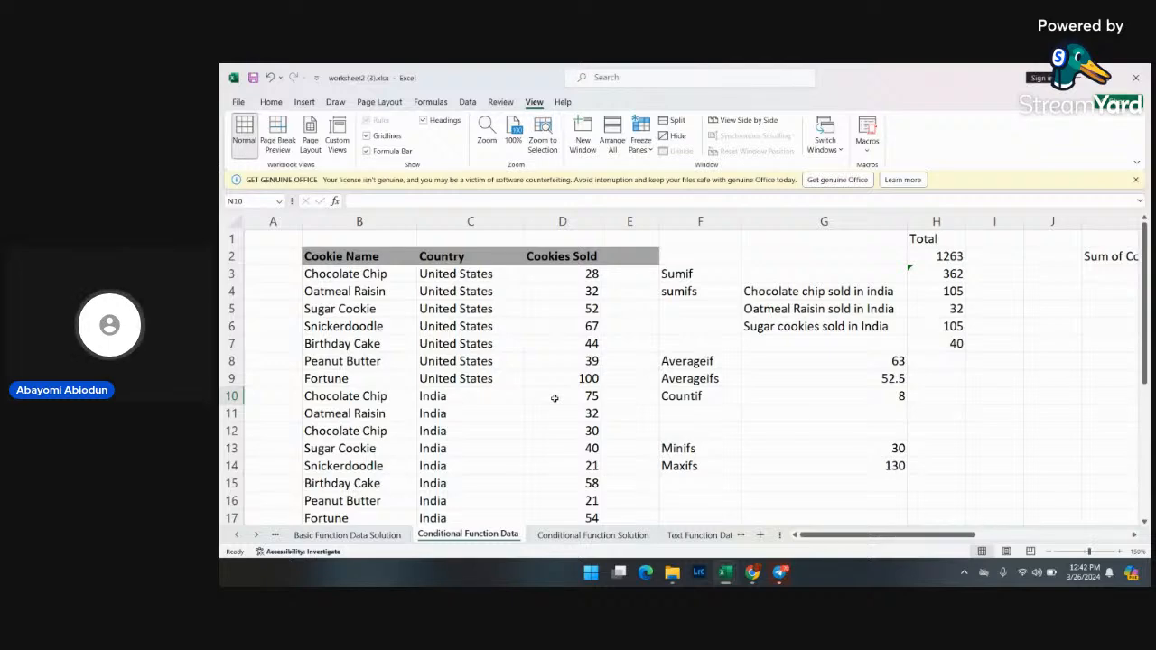
{"action": "scroll", "coordinate": [555, 398], "scroll_direction": "down", "scroll_amount": 3}
{"action": "scroll", "coordinate": [555, 399], "scroll_direction": "up", "scroll_amount": 1}
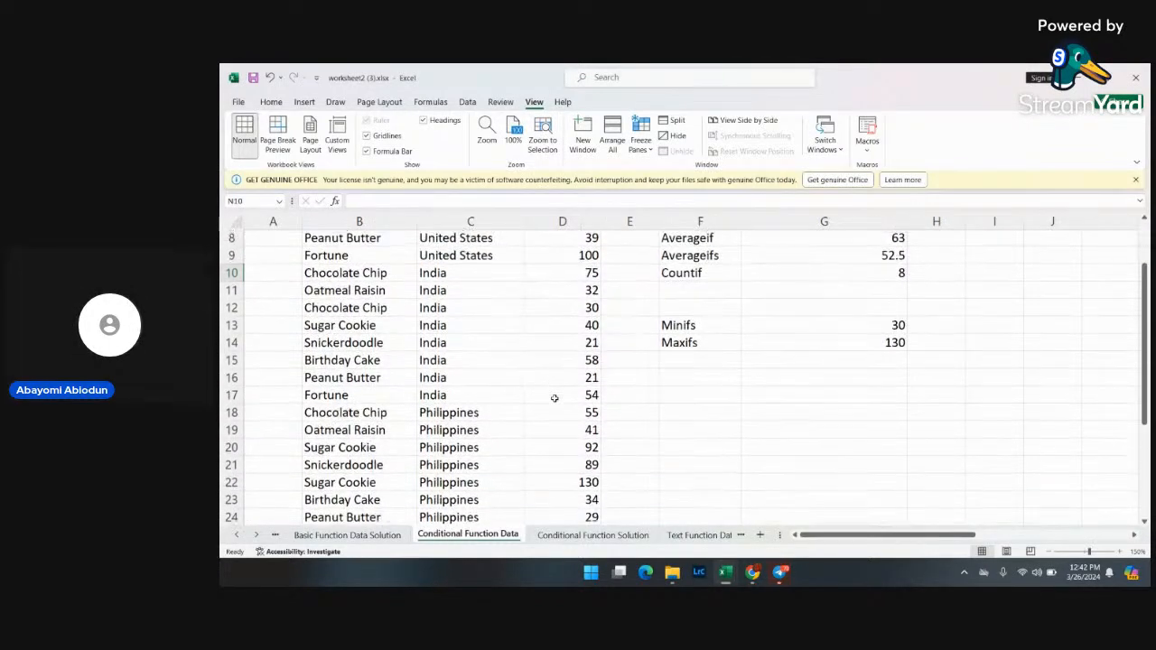
{"action": "scroll", "coordinate": [555, 399], "scroll_direction": "up", "scroll_amount": 2}
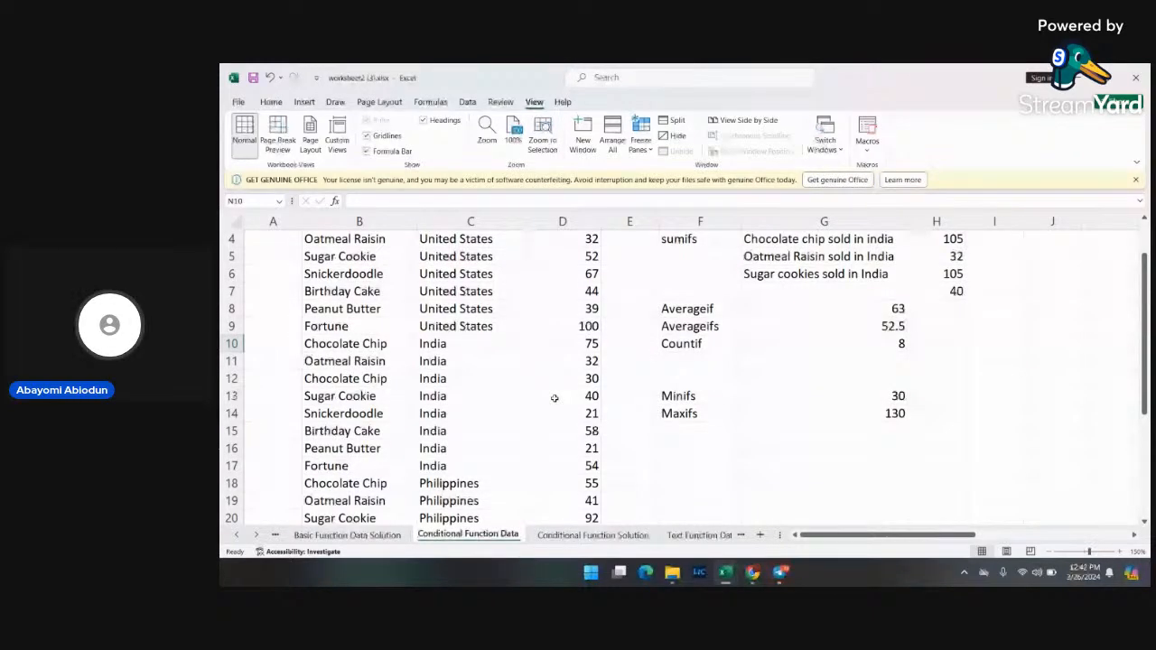
{"action": "scroll", "coordinate": [555, 399], "scroll_direction": "up", "scroll_amount": 1}
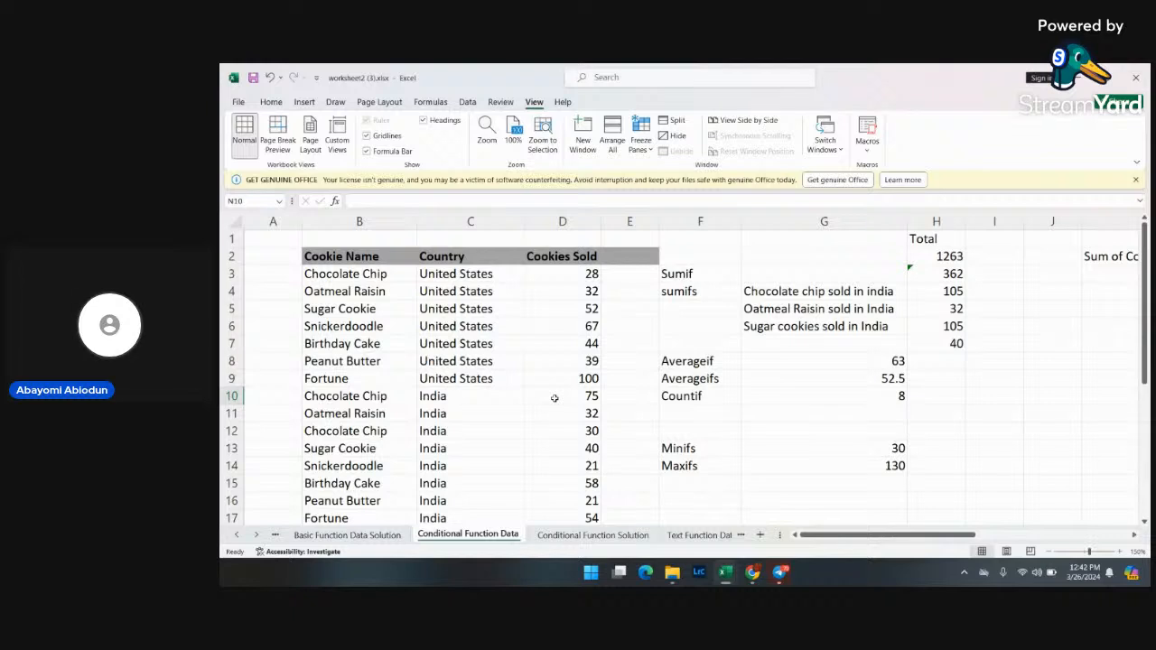
{"action": "left_click", "coordinate": [881, 292]}
{"action": "double_click", "coordinate": [882, 292]}
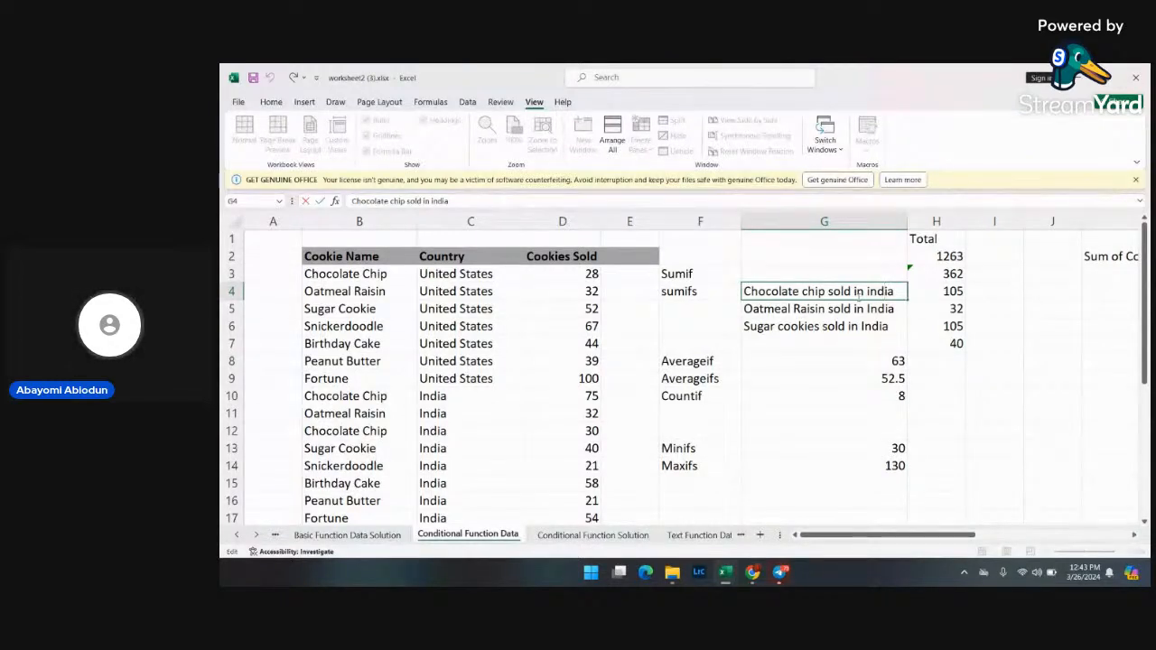
- Add filters to the Cookie Name, Country and Cookies Sold headers of the cookie table in B2:D25
{"action": "left_click", "coordinate": [317, 256]}
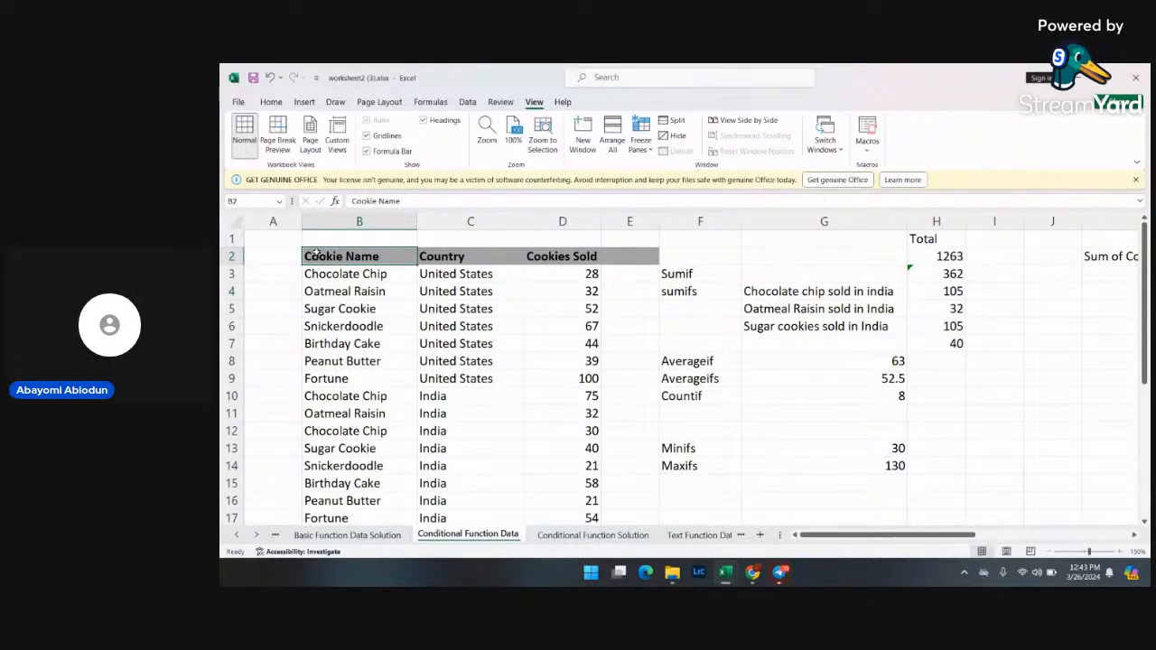
{"action": "key", "text": "shift+Right"}
{"action": "key", "text": "shift+Right"}
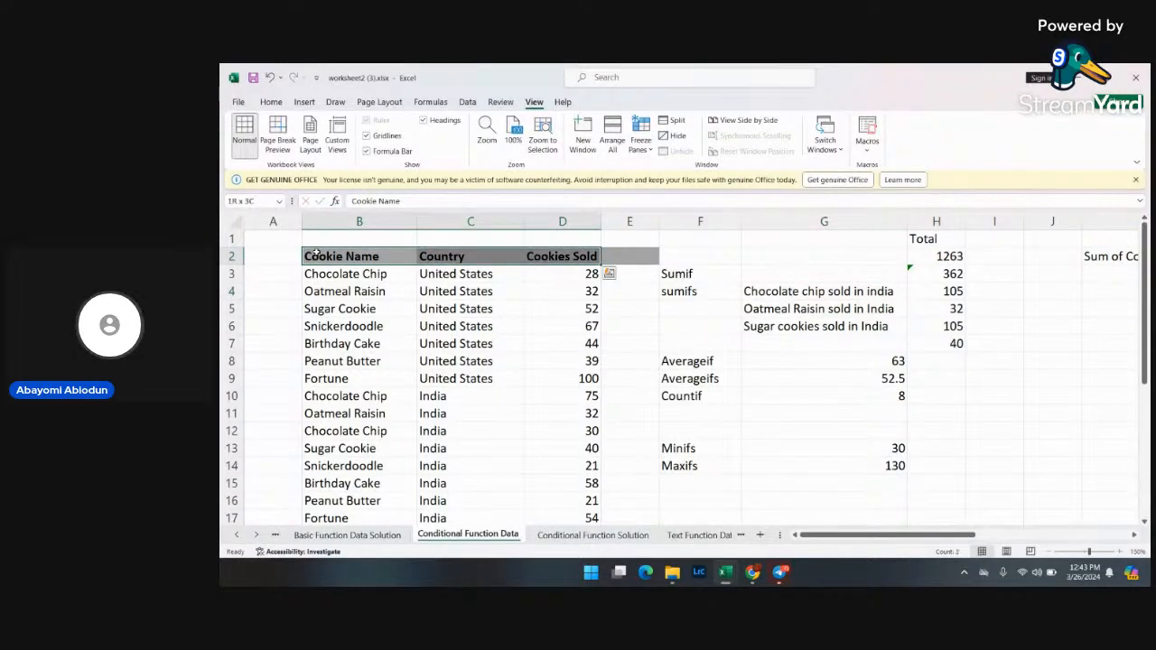
{"action": "key", "text": "shift+Down"}
{"action": "key", "text": "shift+Down"}
{"action": "key", "text": "shift+Down"}
{"action": "key", "text": "shift+Down"}
{"action": "key", "text": "shift+Down"}
{"action": "key", "text": "shift+Down"}
{"action": "key", "text": "shift+Down"}
{"action": "key", "text": "shift+Down"}
{"action": "key", "text": "shift+Down"}
{"action": "key", "text": "shift+Down"}
{"action": "key", "text": "shift+Down"}
{"action": "key", "text": "shift+Down"}
{"action": "key", "text": "shift+Down"}
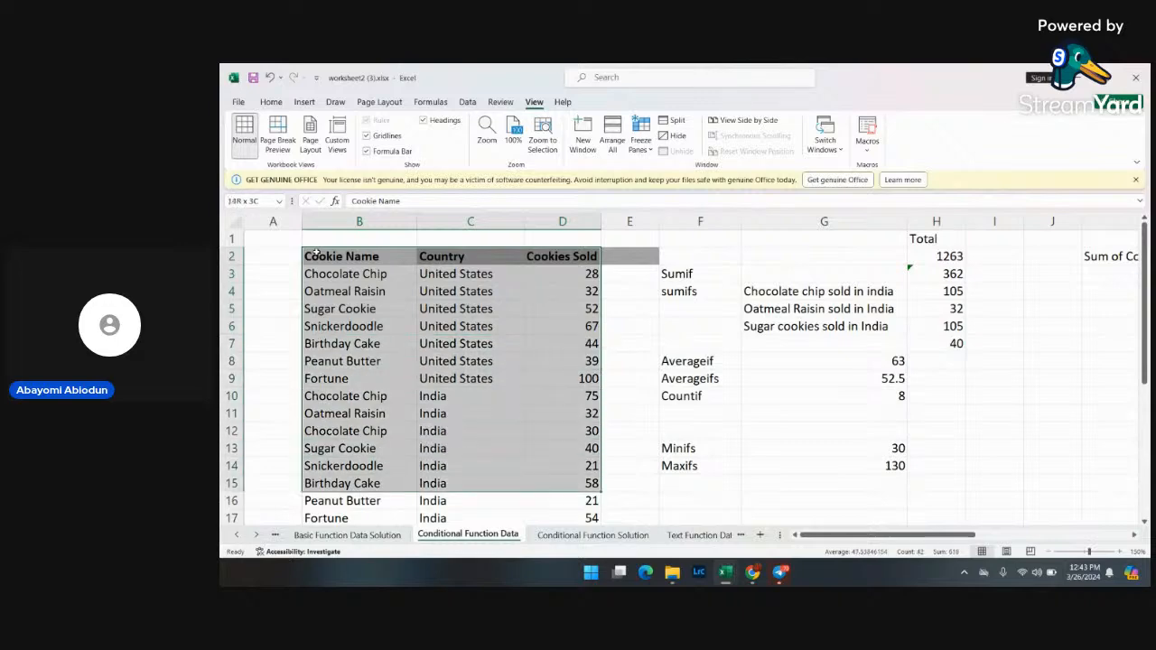
{"action": "key", "text": "shift+Down"}
{"action": "key", "text": "shift+Down"}
{"action": "key", "text": "shift+Down"}
{"action": "key", "text": "shift+Down"}
{"action": "key", "text": "shift+Down"}
{"action": "key", "text": "shift+Down"}
{"action": "key", "text": "shift+Down"}
{"action": "key", "text": "shift+Down"}
{"action": "key", "text": "shift+Down"}
{"action": "key", "text": "shift+Down"}
{"action": "key", "text": "shift+Down"}
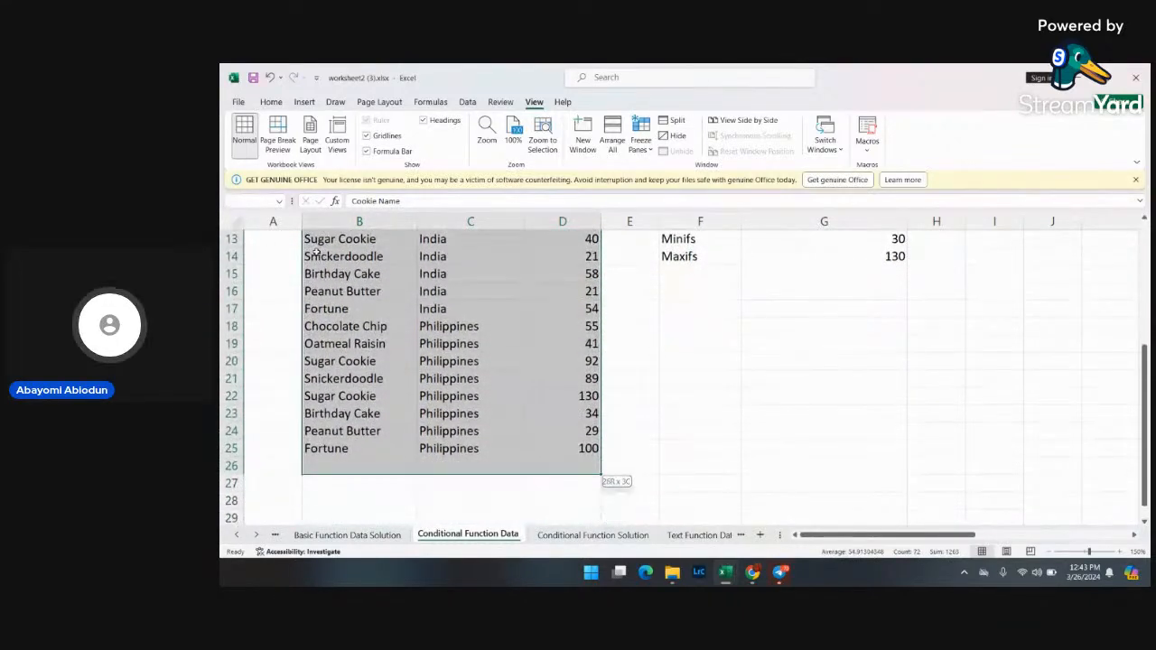
{"action": "key", "text": "shift+Up"}
{"action": "scroll", "coordinate": [398, 279], "scroll_direction": "up", "scroll_amount": 1}
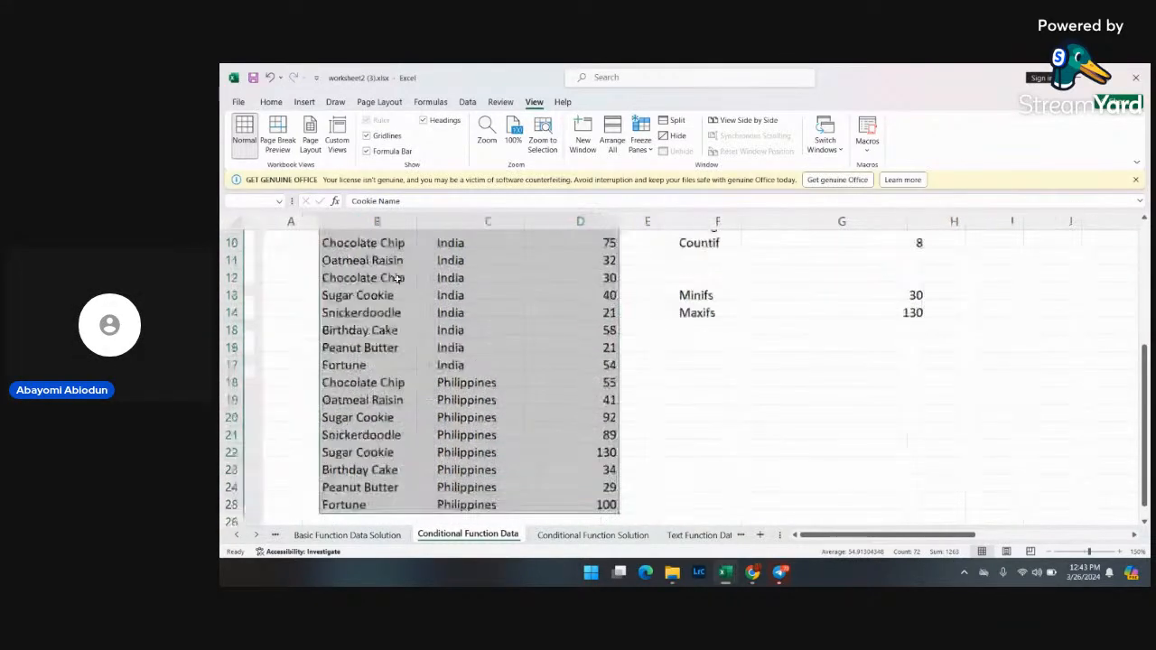
{"action": "scroll", "coordinate": [397, 278], "scroll_direction": "up", "scroll_amount": 3}
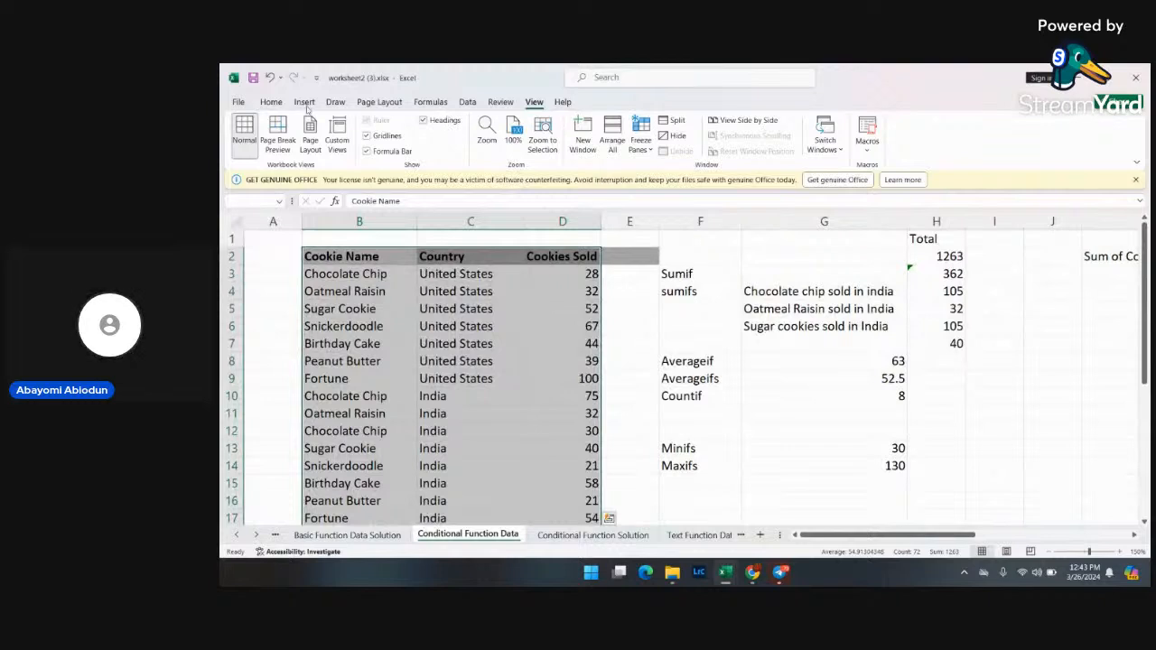
{"action": "left_click", "coordinate": [304, 104]}
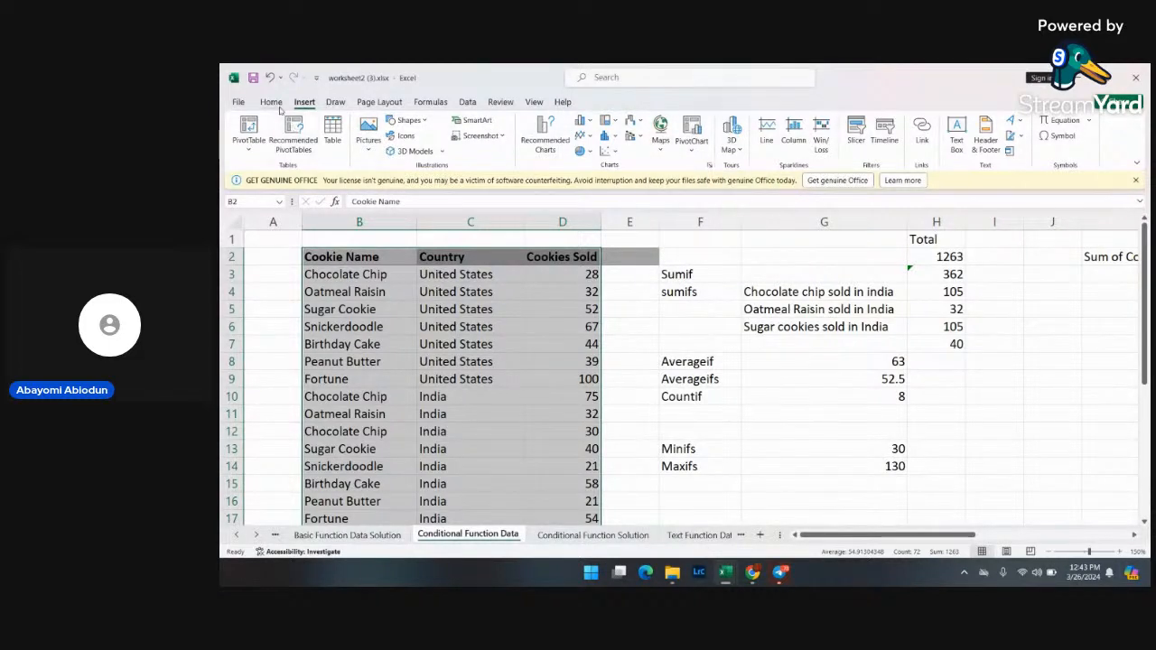
{"action": "left_click", "coordinate": [468, 102]}
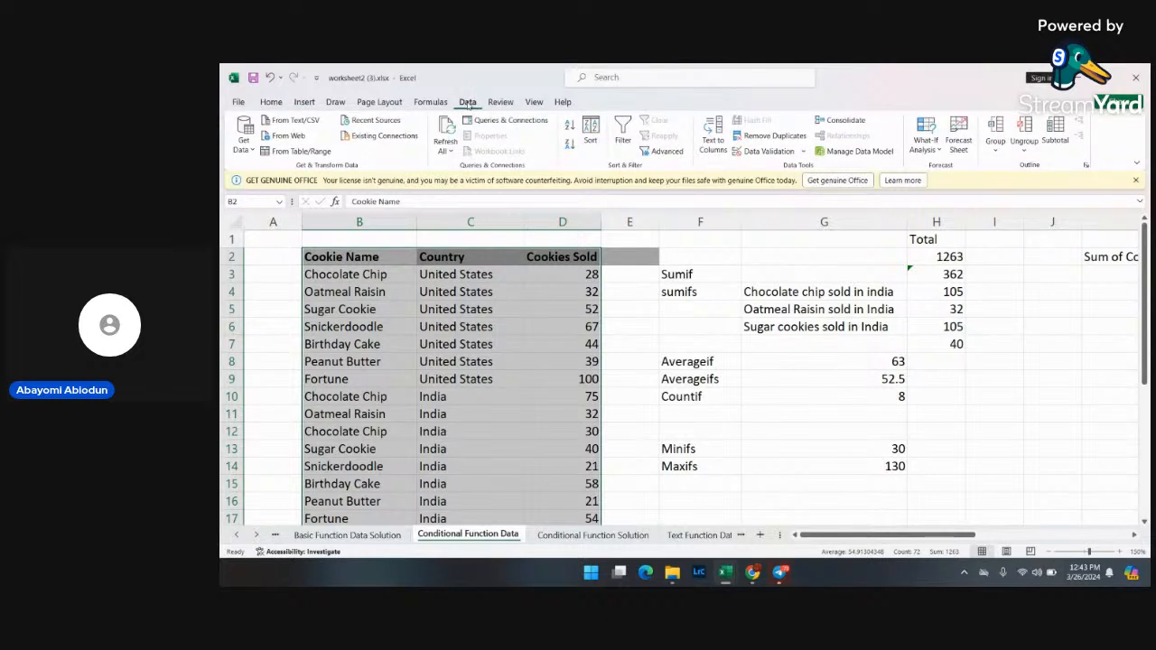
{"action": "left_click", "coordinate": [621, 132]}
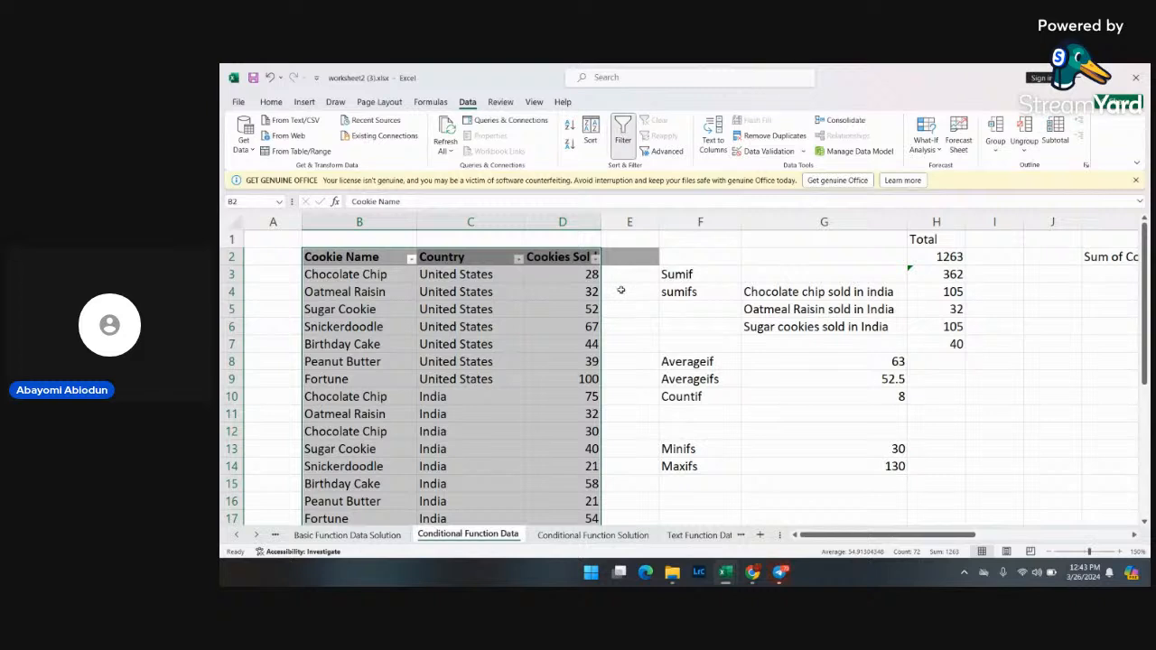
{"action": "left_click", "coordinate": [621, 262]}
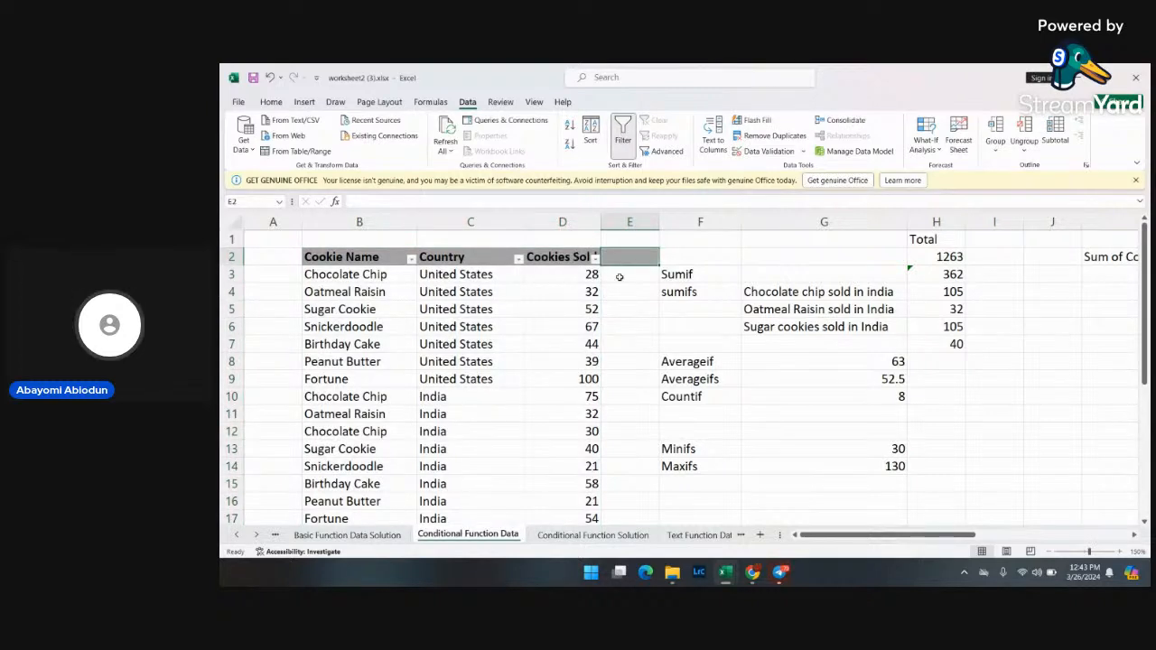
- Filter the cookie table's Country column to India only, excluding Philippines and United States
{"action": "left_click", "coordinate": [518, 259]}
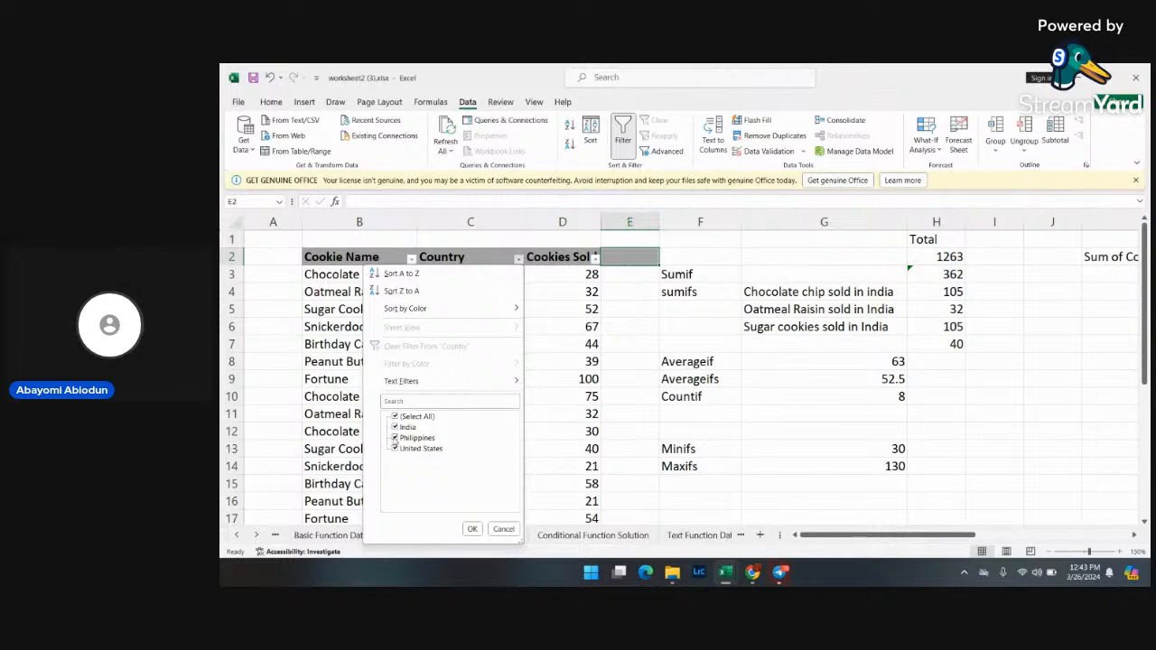
{"action": "left_click", "coordinate": [394, 437]}
{"action": "left_click", "coordinate": [393, 448]}
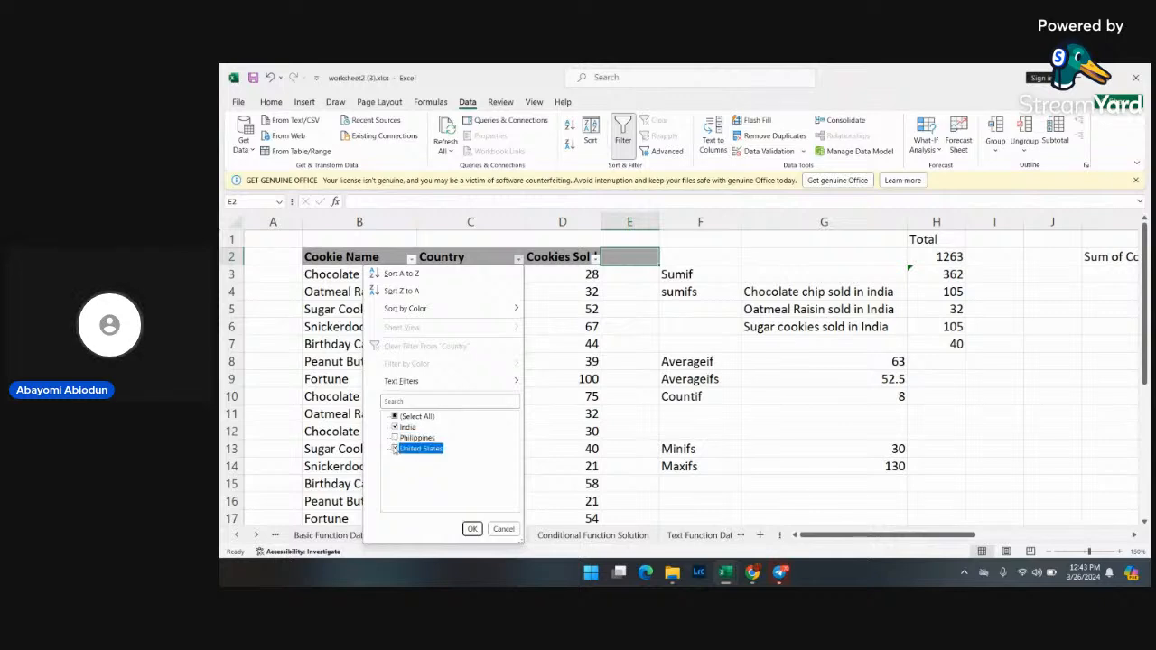
{"action": "left_click", "coordinate": [471, 529]}
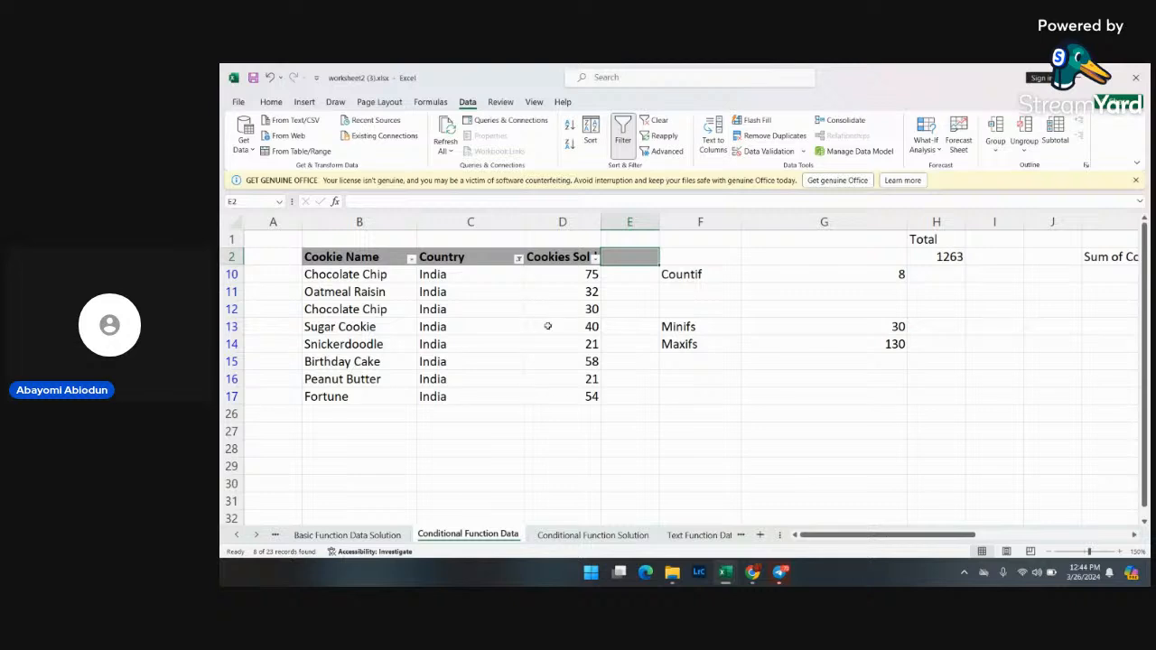
- Change the Country filter to show only the United States rows instead of India
{"action": "left_click", "coordinate": [519, 261]}
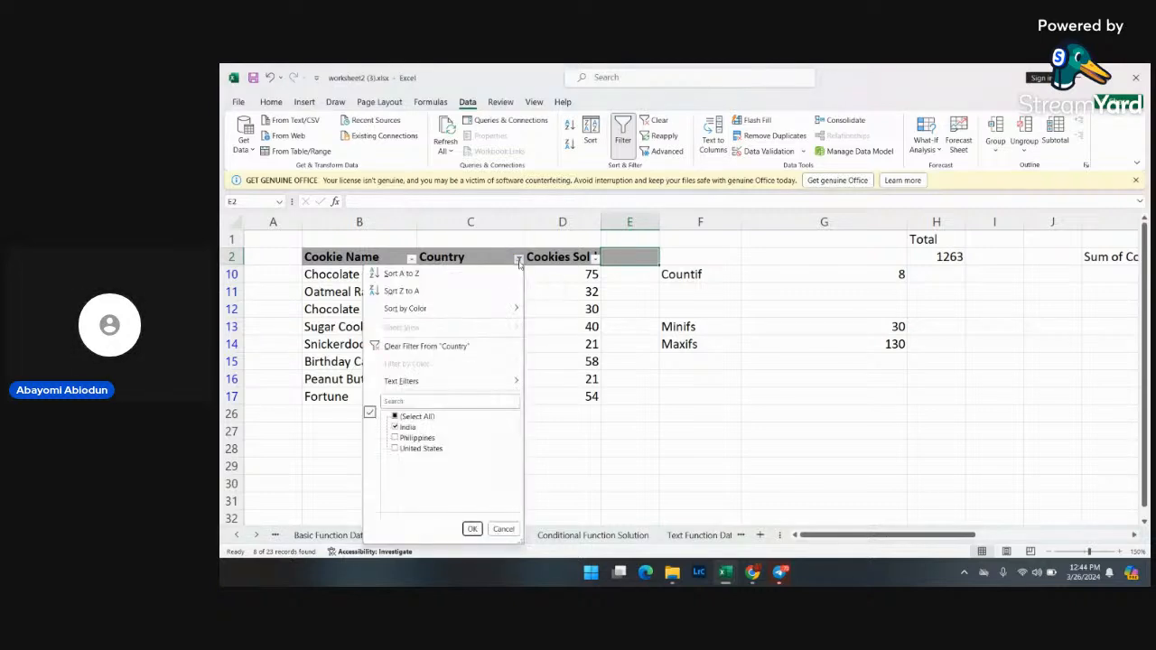
{"action": "left_click", "coordinate": [396, 449]}
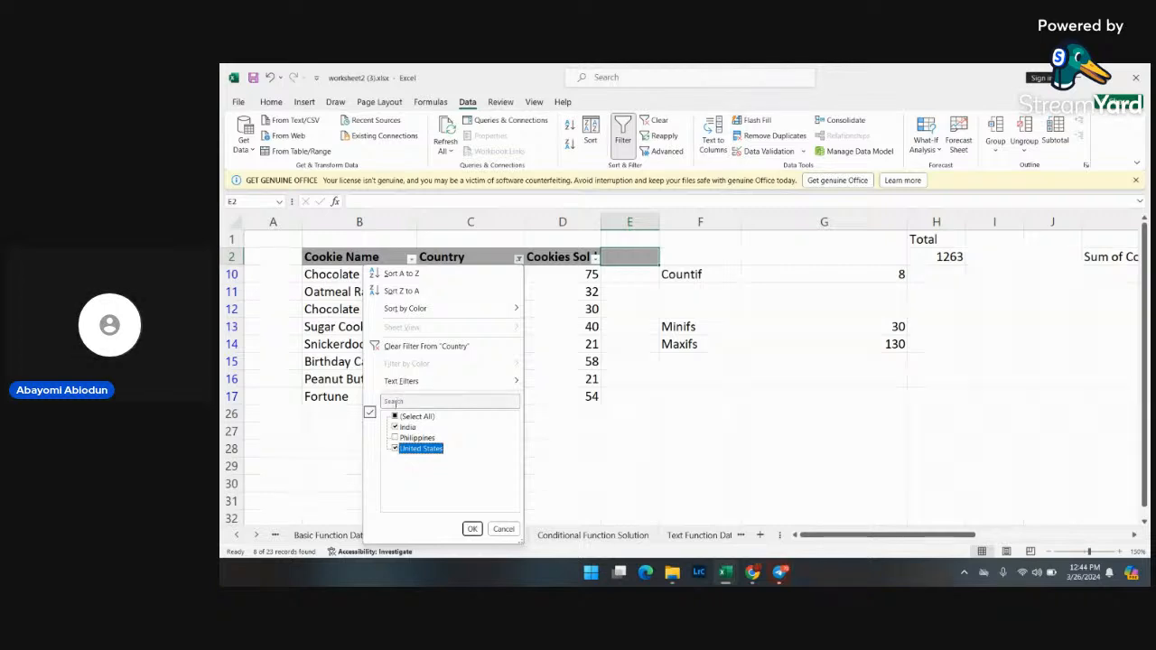
{"action": "left_click", "coordinate": [395, 427]}
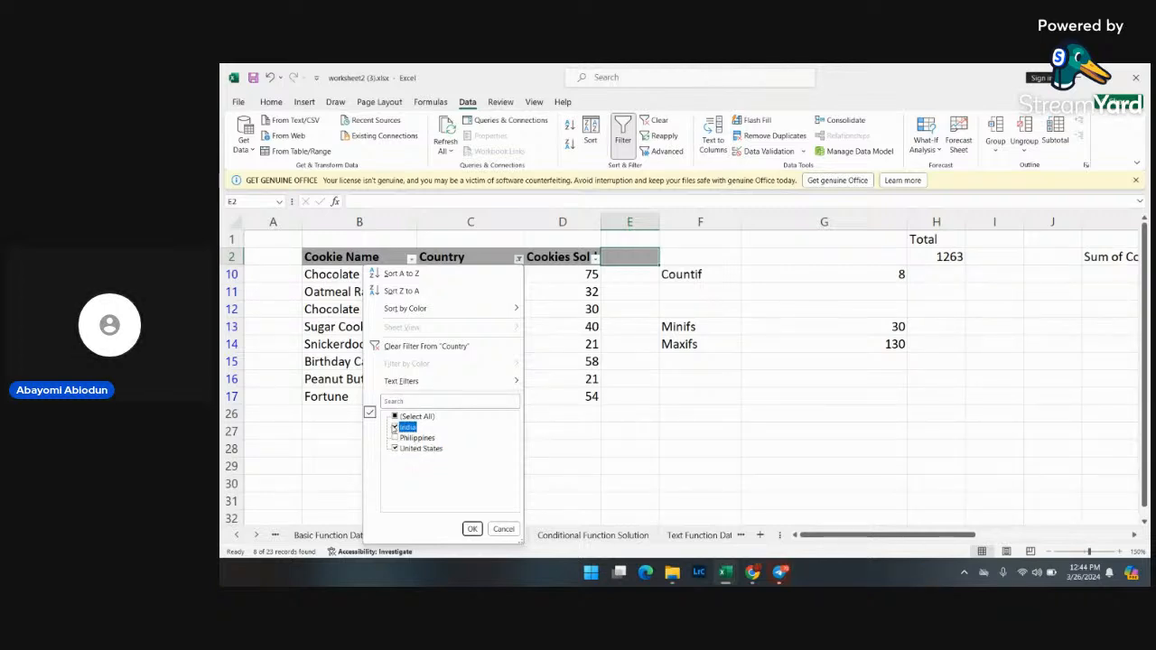
{"action": "left_click", "coordinate": [473, 529]}
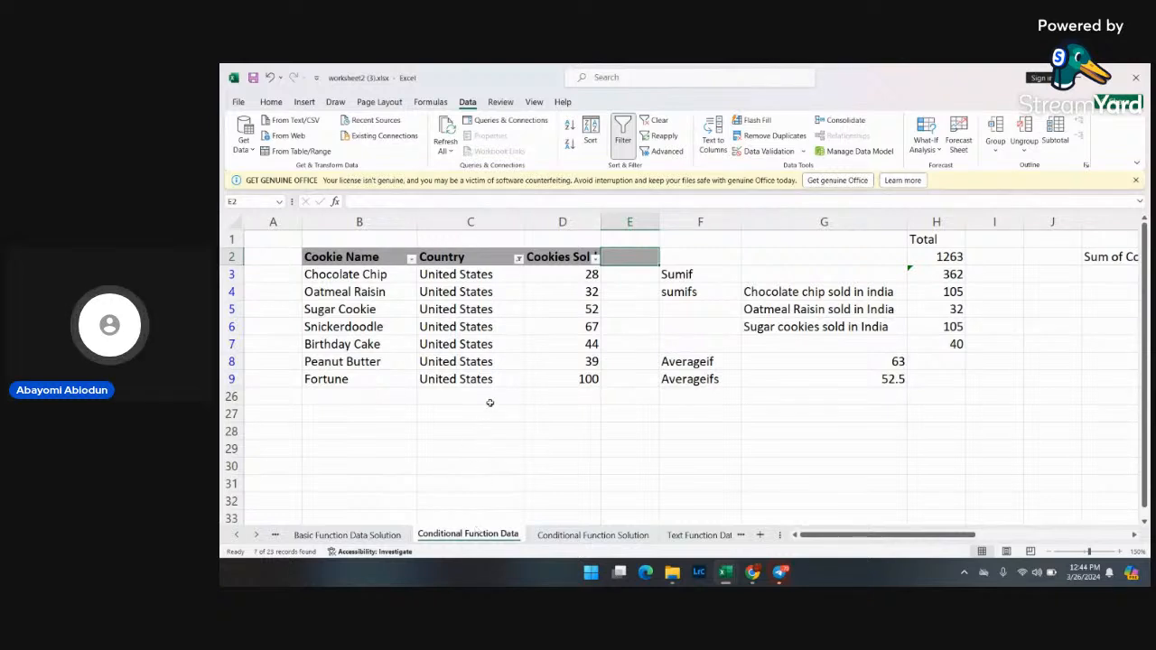
- Reset the Country filter so that all countries are included
{"action": "left_click", "coordinate": [518, 258]}
{"action": "left_click", "coordinate": [395, 448]}
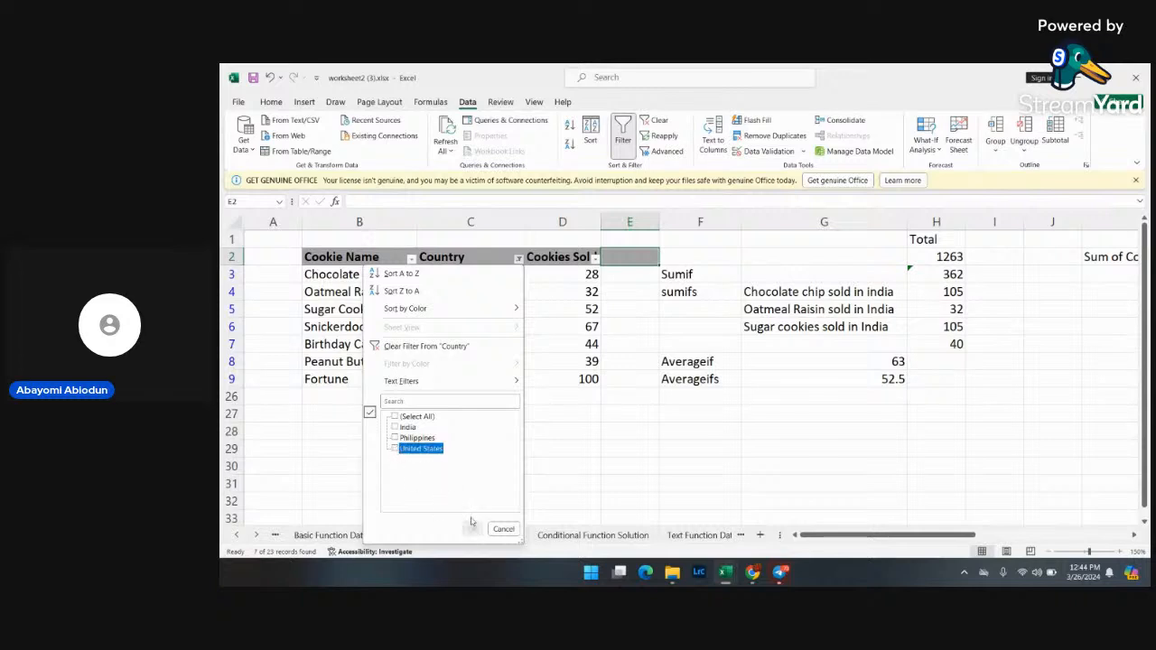
{"action": "left_click", "coordinate": [395, 418]}
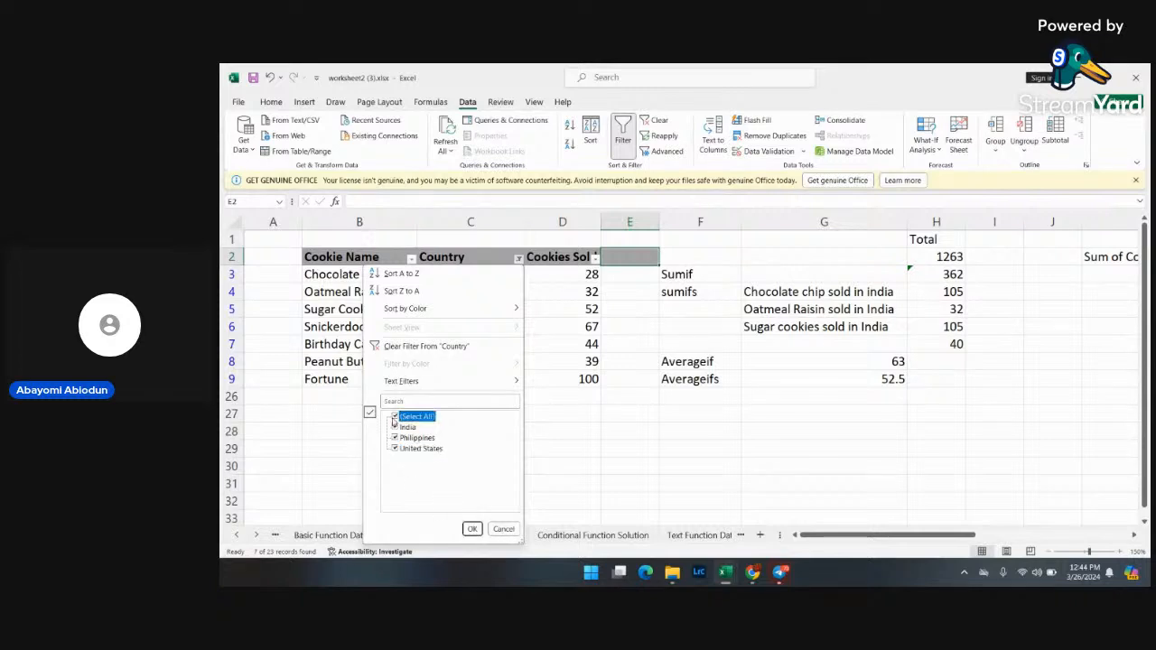
{"action": "left_click", "coordinate": [471, 529]}
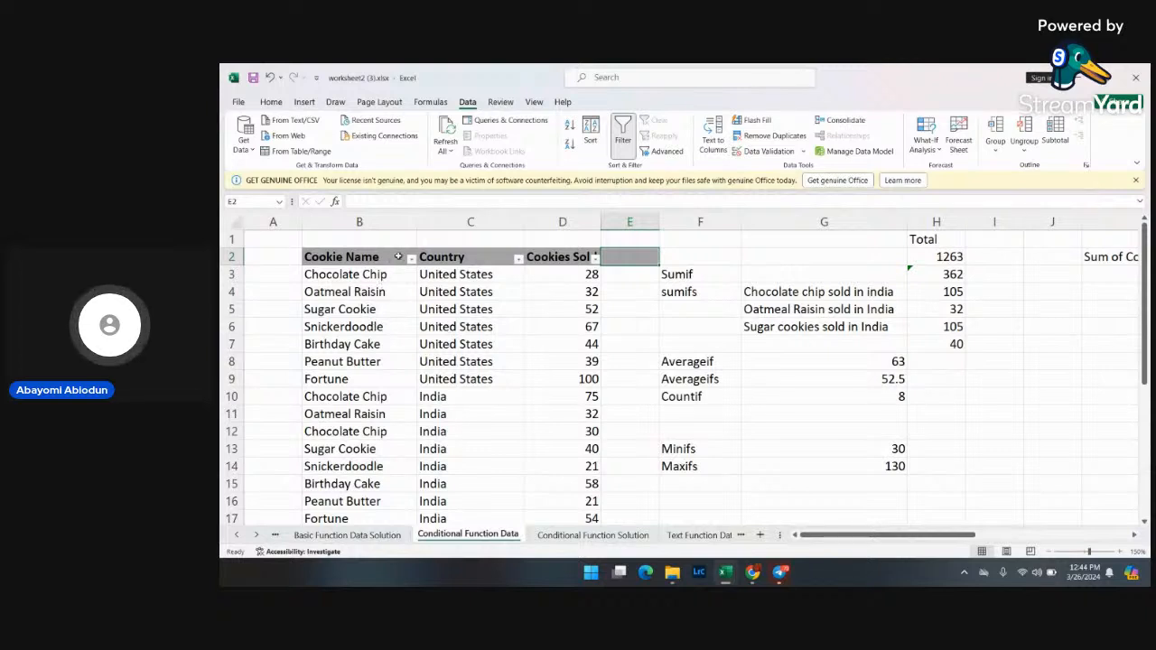
- Filter the Cookie Name column to Chocolate Chip only
{"action": "left_click", "coordinate": [411, 259]}
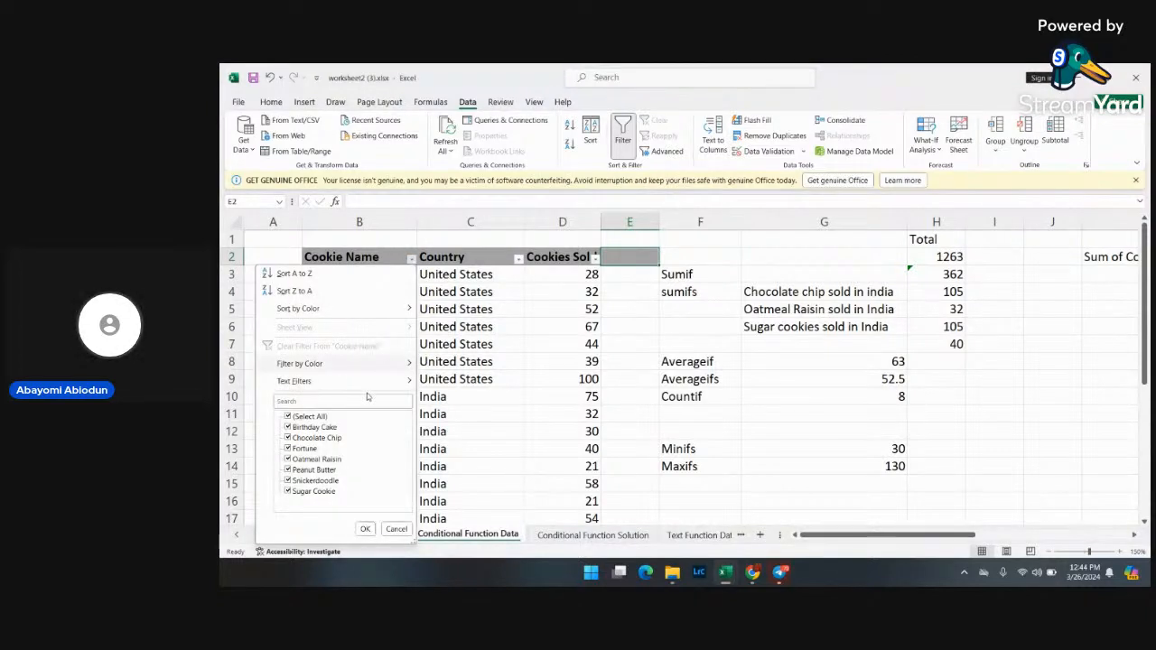
{"action": "left_click", "coordinate": [288, 416]}
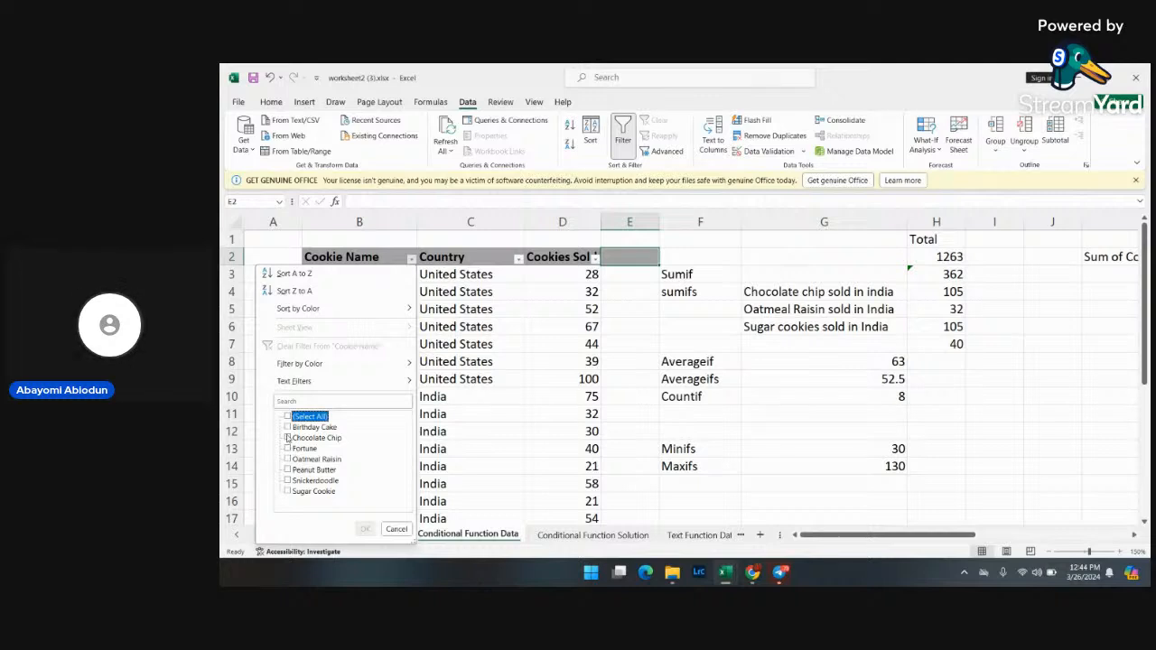
{"action": "left_click", "coordinate": [289, 437]}
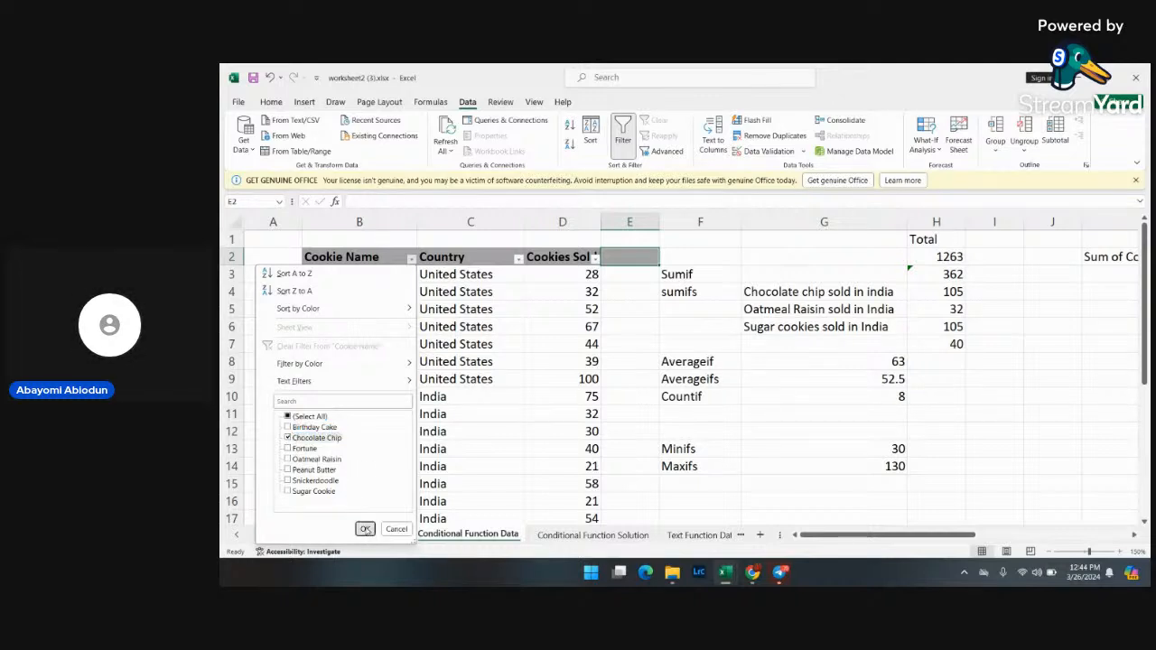
{"action": "left_click", "coordinate": [366, 530]}
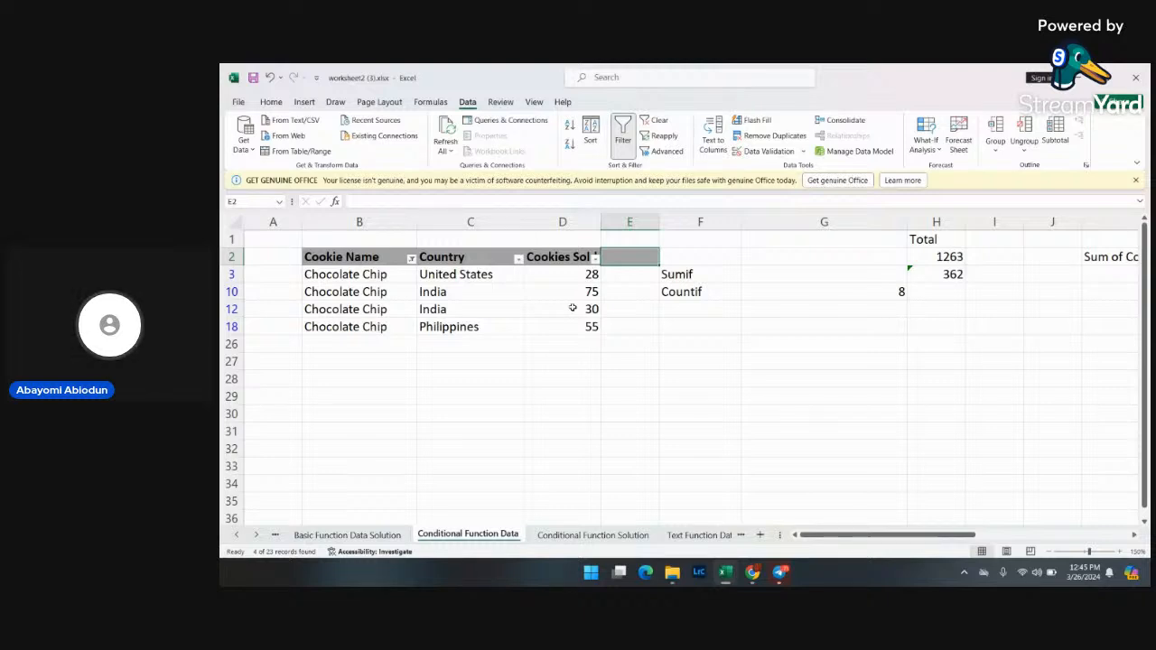
- Switch the Cookie Name filter from Chocolate Chip to Sugar Cookie, and restore all cookie names
{"action": "left_click", "coordinate": [412, 259]}
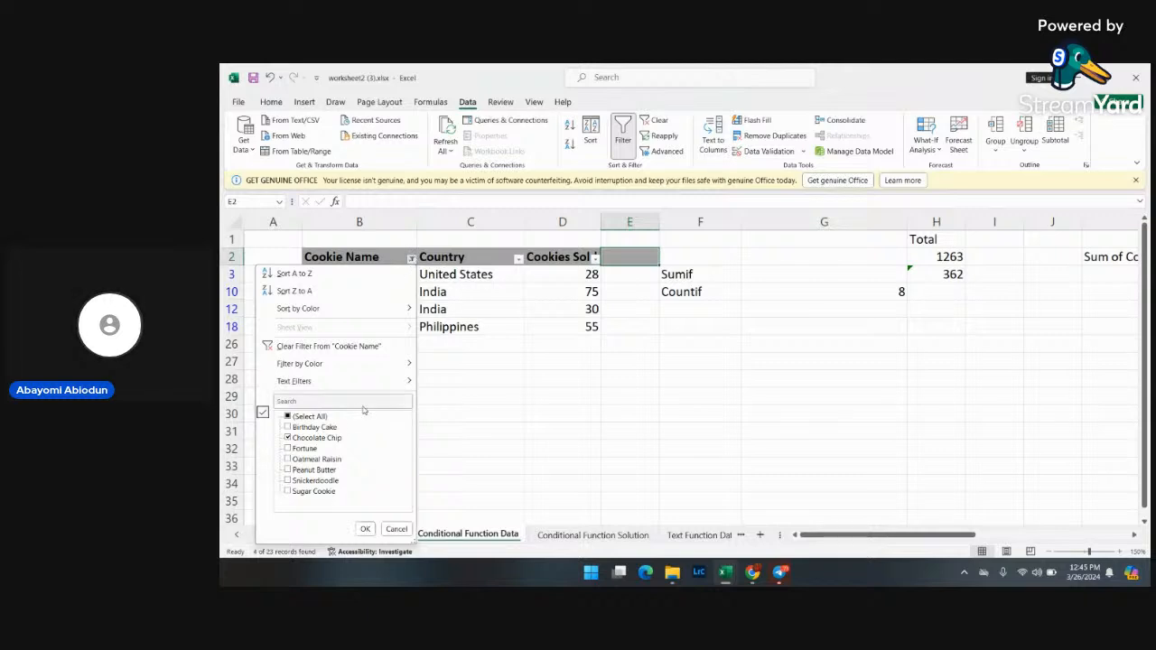
{"action": "left_click", "coordinate": [288, 439]}
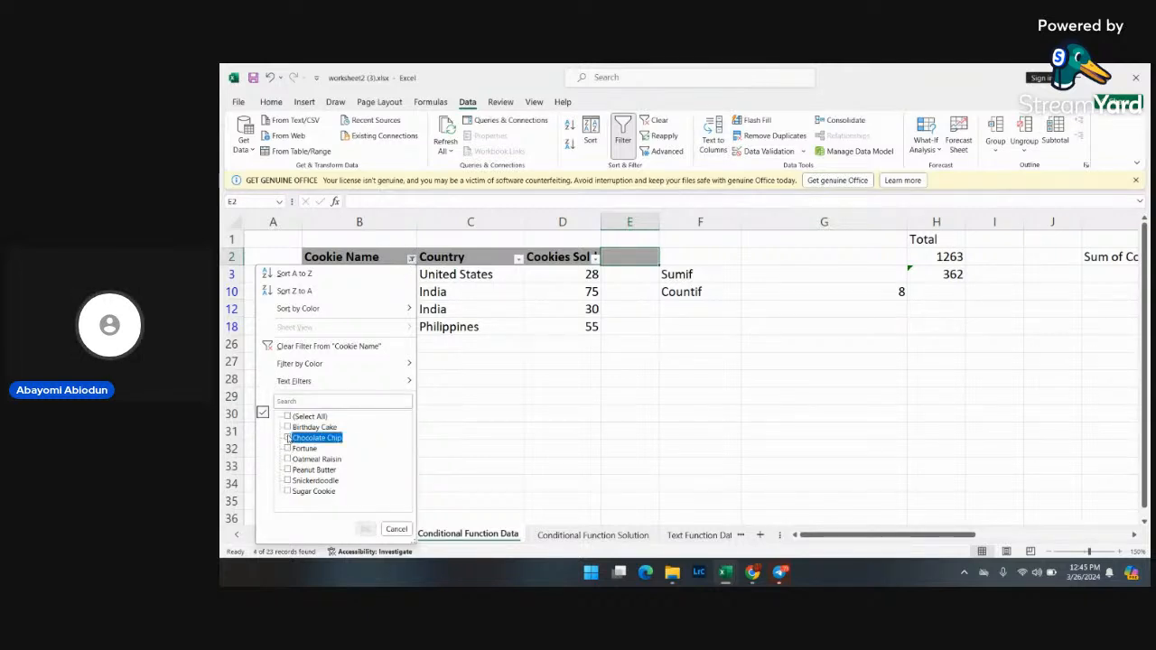
{"action": "left_click", "coordinate": [288, 492]}
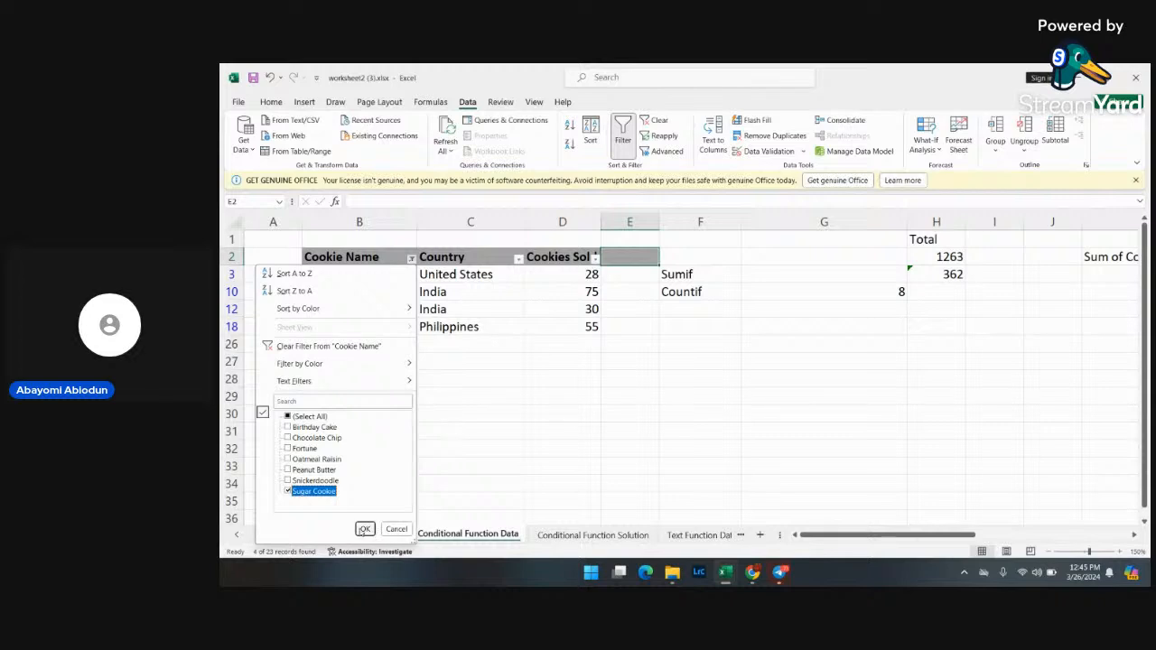
{"action": "left_click", "coordinate": [365, 530]}
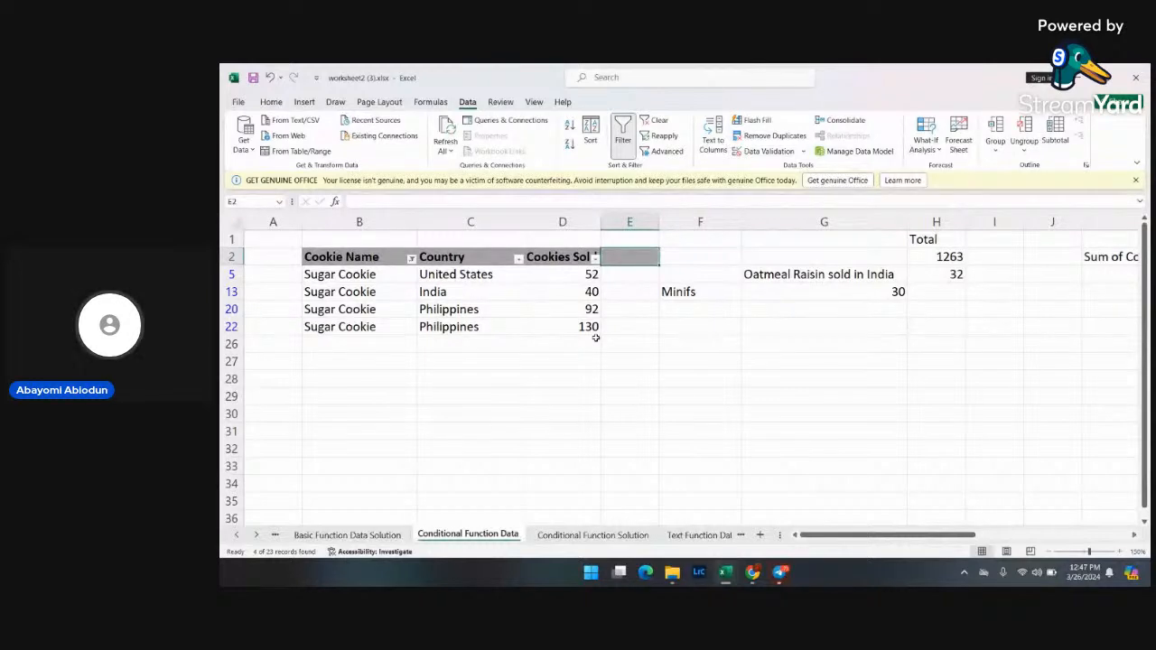
{"action": "left_click", "coordinate": [411, 258]}
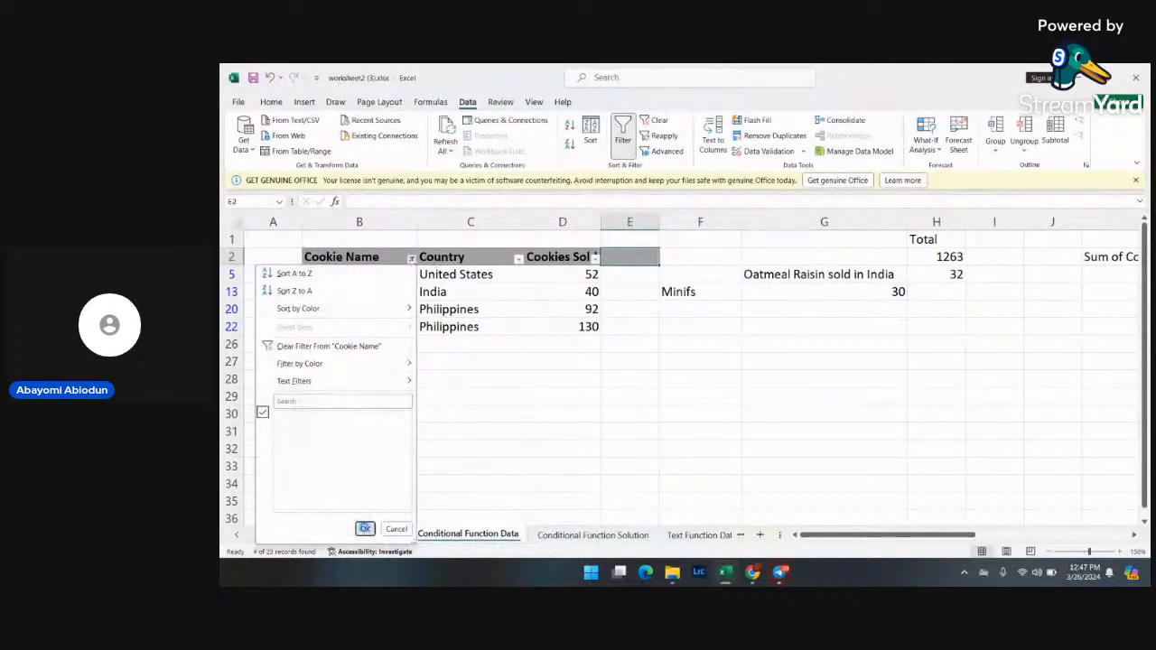
{"action": "left_click", "coordinate": [365, 530]}
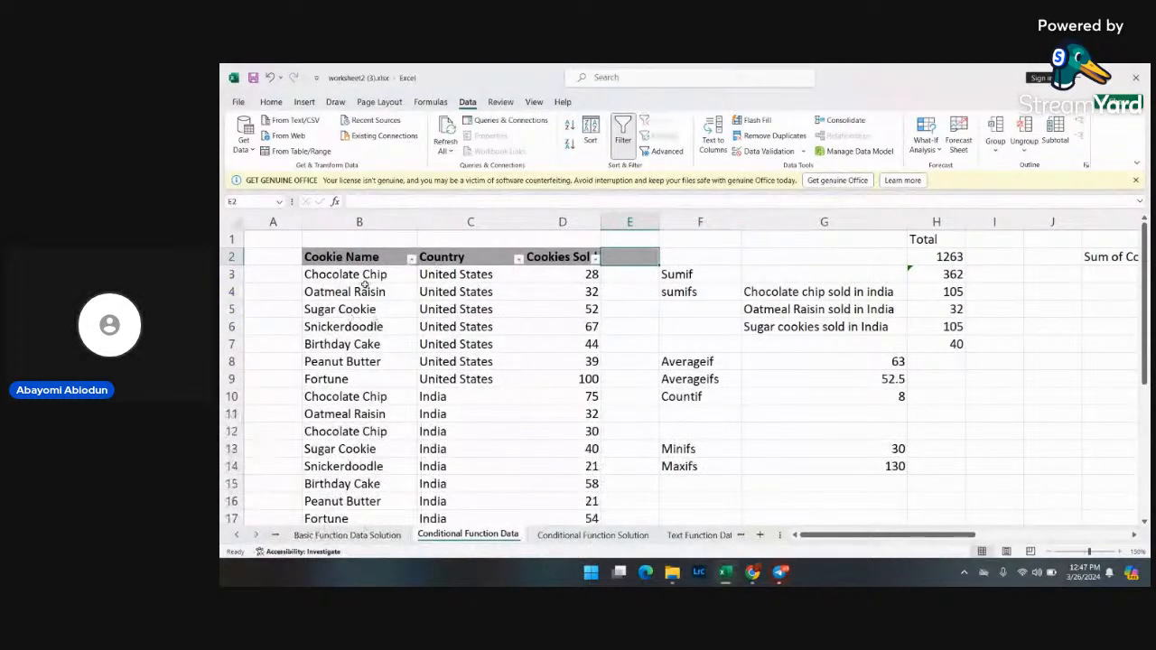
- Select the cookie sales table B2:D25 including its headers, and turn its filter off and back on
{"action": "left_click", "coordinate": [314, 259]}
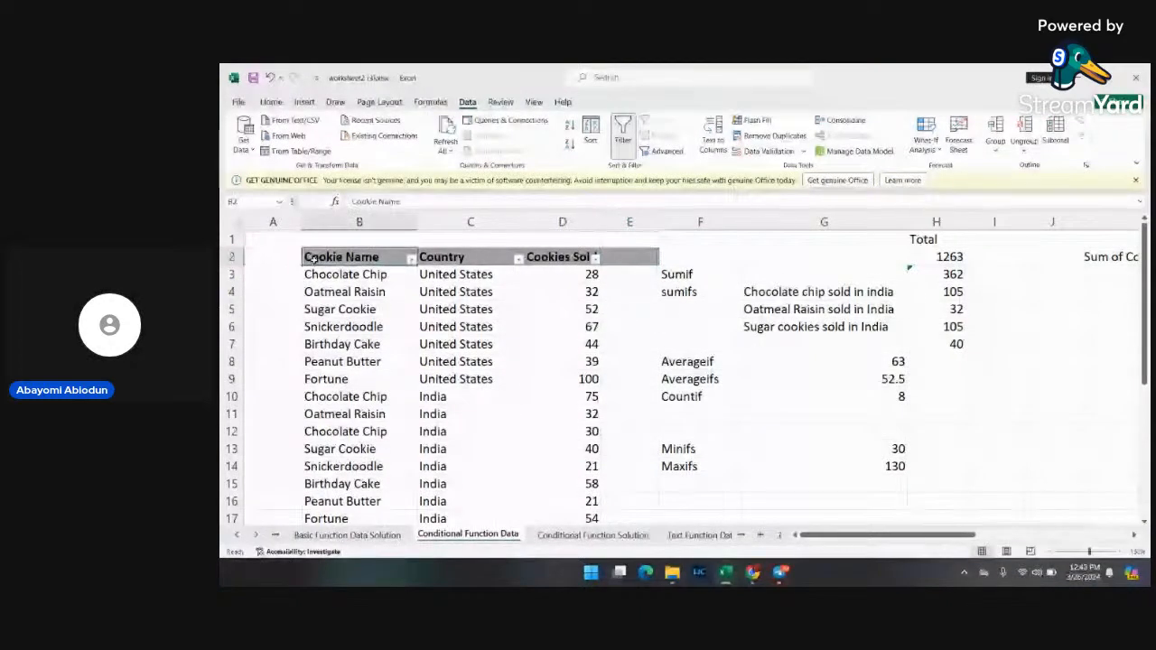
{"action": "key", "text": "ctrl+shift+Right"}
{"action": "key", "text": "shift+Down"}
{"action": "key", "text": "shift+Down"}
{"action": "key", "text": "shift+Down"}
{"action": "key", "text": "shift+Down"}
{"action": "key", "text": "shift+Down"}
{"action": "key", "text": "shift+Down"}
{"action": "key", "text": "shift+Down"}
{"action": "key", "text": "shift+Down"}
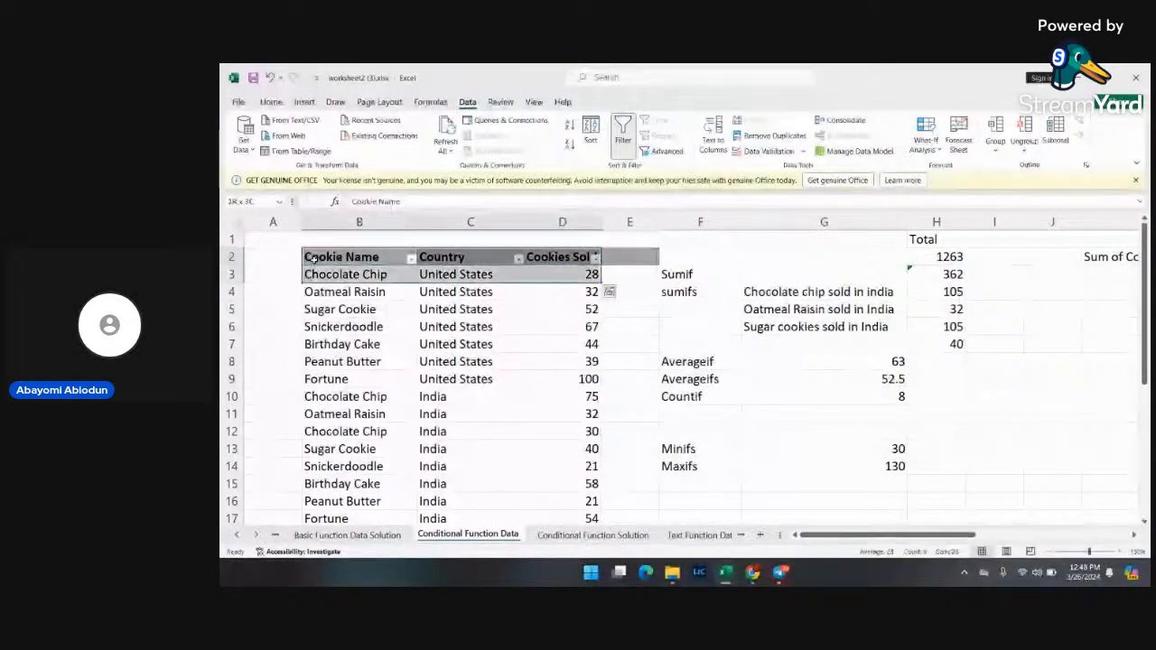
{"action": "key", "text": "shift+Down"}
{"action": "key", "text": "shift+Down"}
{"action": "key", "text": "shift+Down"}
{"action": "key", "text": "shift+Down"}
{"action": "key", "text": "shift+Down"}
{"action": "key", "text": "shift+Down"}
{"action": "key", "text": "shift+Down"}
{"action": "key", "text": "shift+Down"}
{"action": "key", "text": "shift+Down"}
{"action": "key", "text": "shift+Down"}
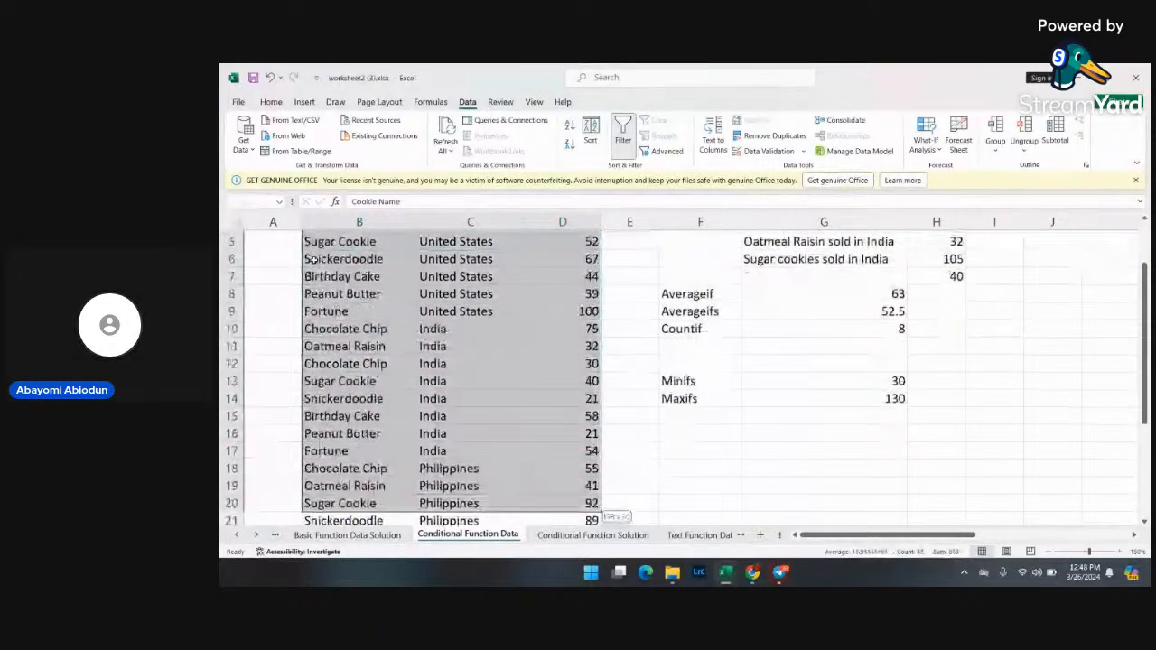
{"action": "key", "text": "shift+Down"}
{"action": "key", "text": "shift+Down"}
{"action": "key", "text": "shift+Down"}
{"action": "key", "text": "shift+Down"}
{"action": "key", "text": "shift+Down"}
{"action": "key", "text": "shift+Down"}
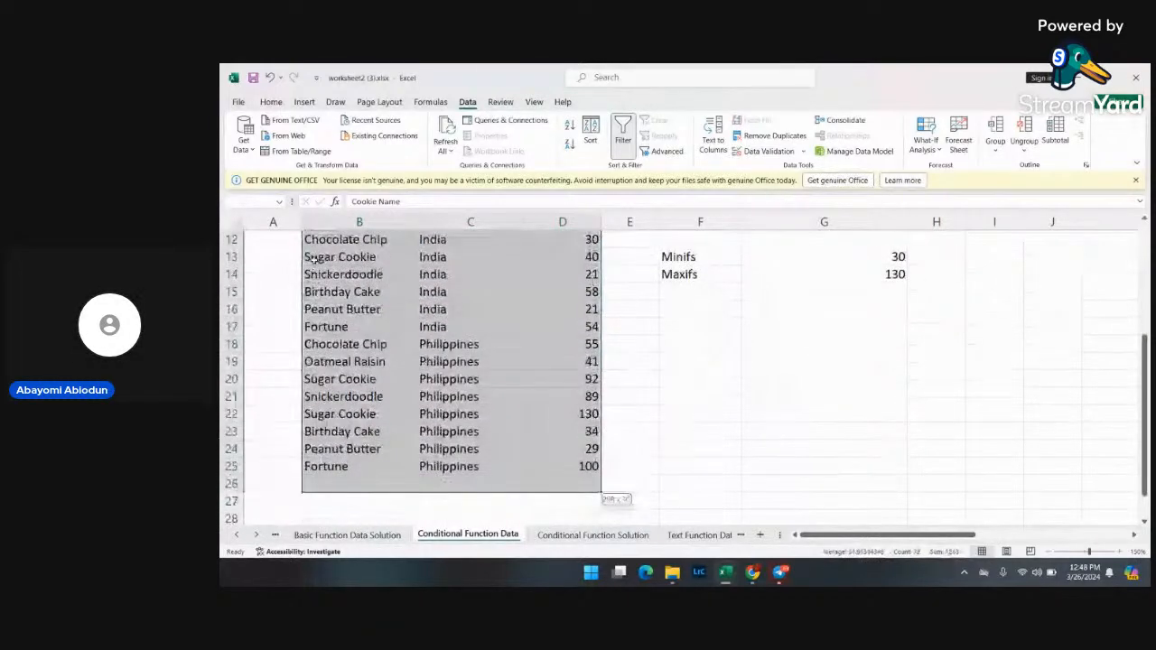
{"action": "key", "text": "shift+Up"}
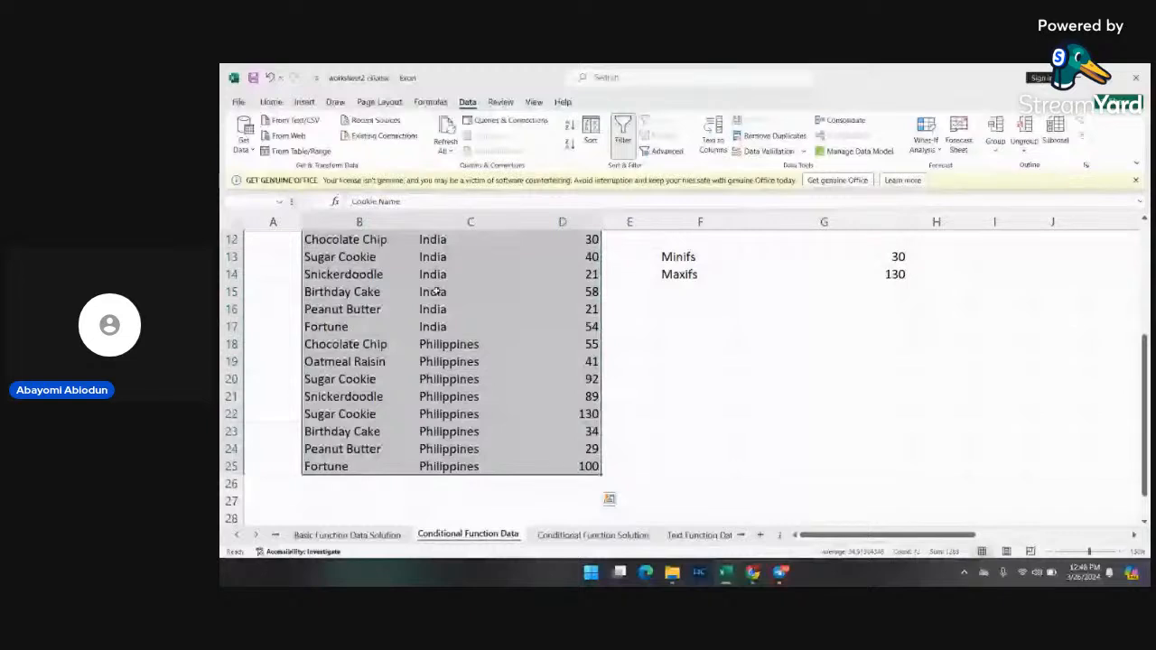
{"action": "scroll", "coordinate": [436, 291], "scroll_direction": "up", "scroll_amount": 4}
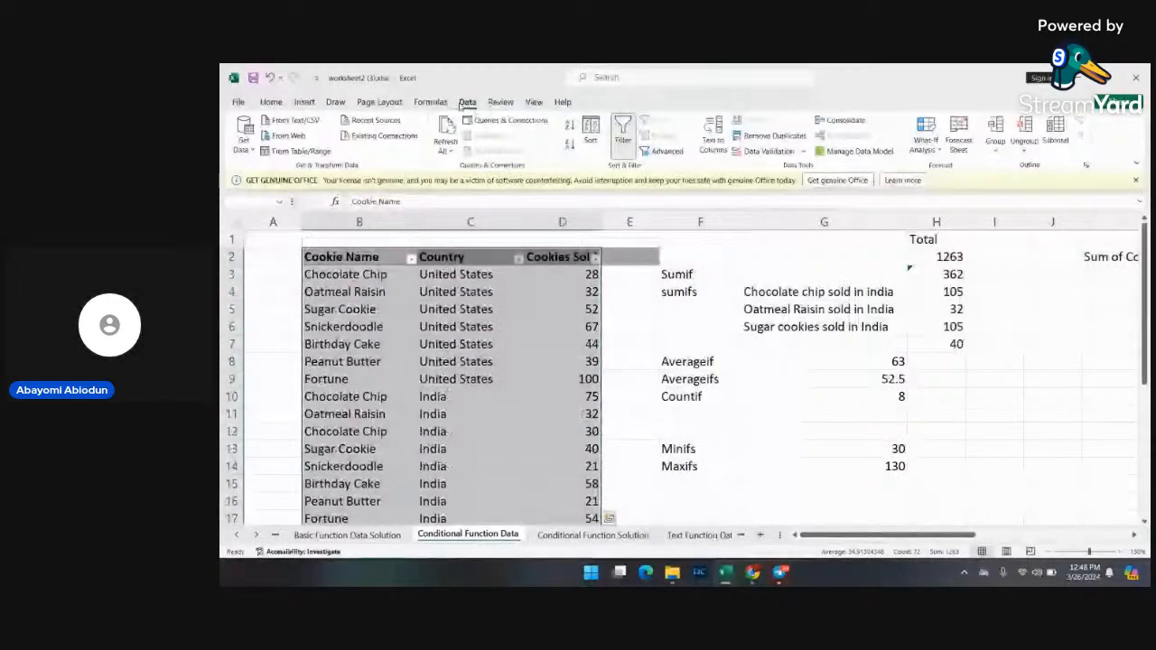
{"action": "left_click", "coordinate": [274, 102]}
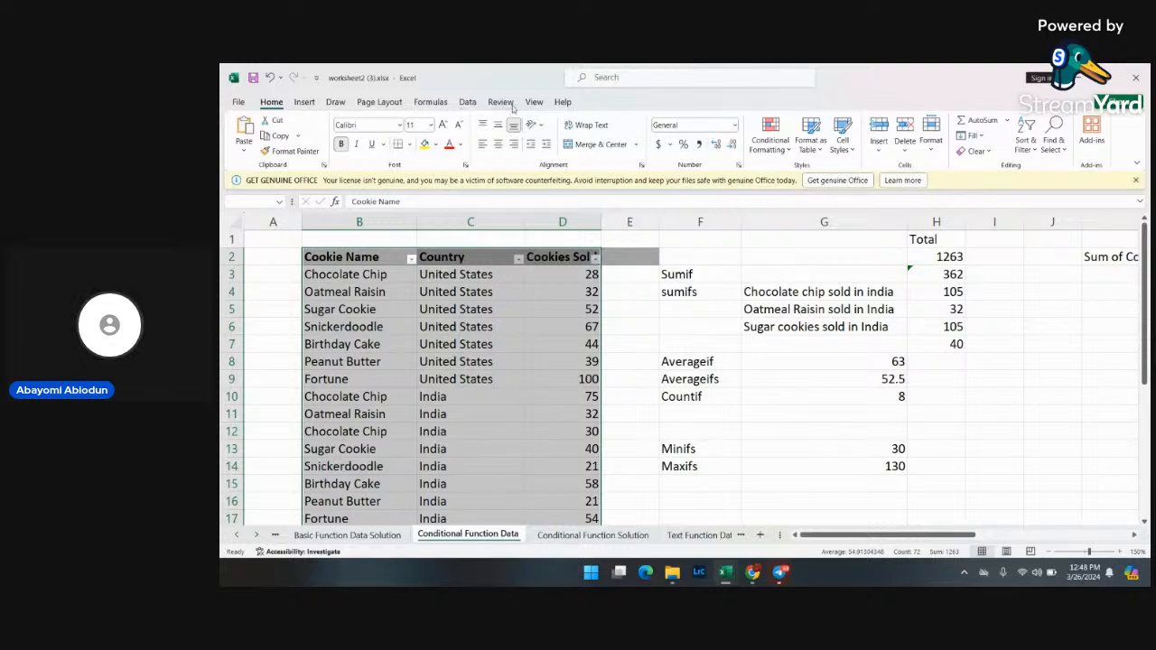
{"action": "left_click", "coordinate": [468, 102]}
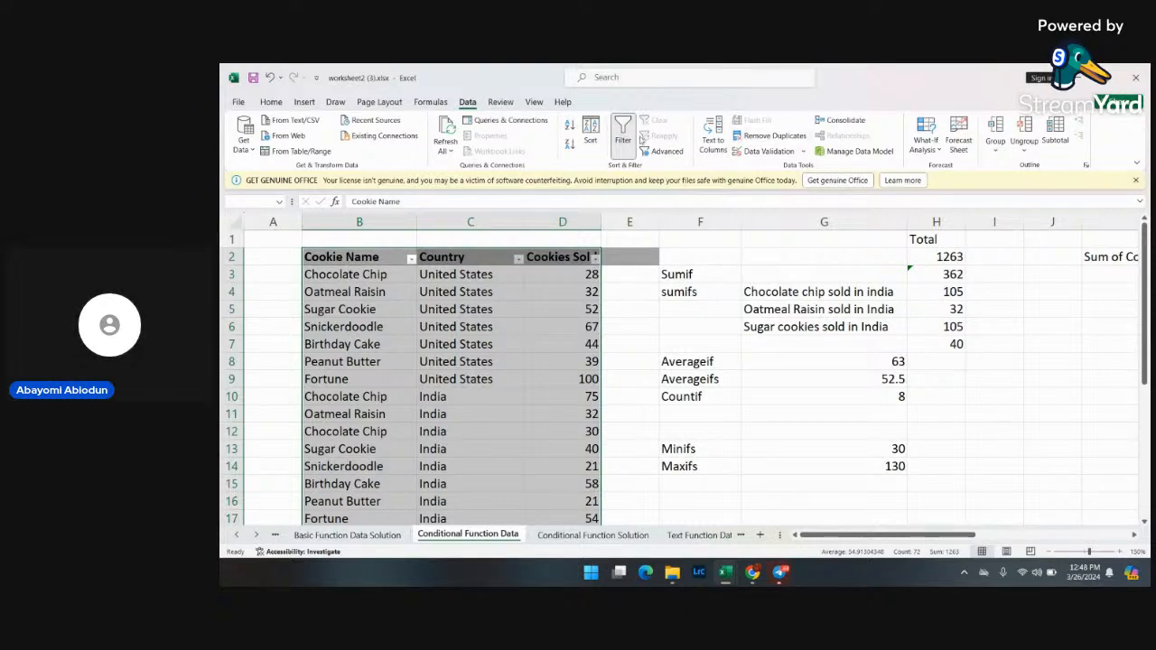
{"action": "left_click", "coordinate": [622, 134]}
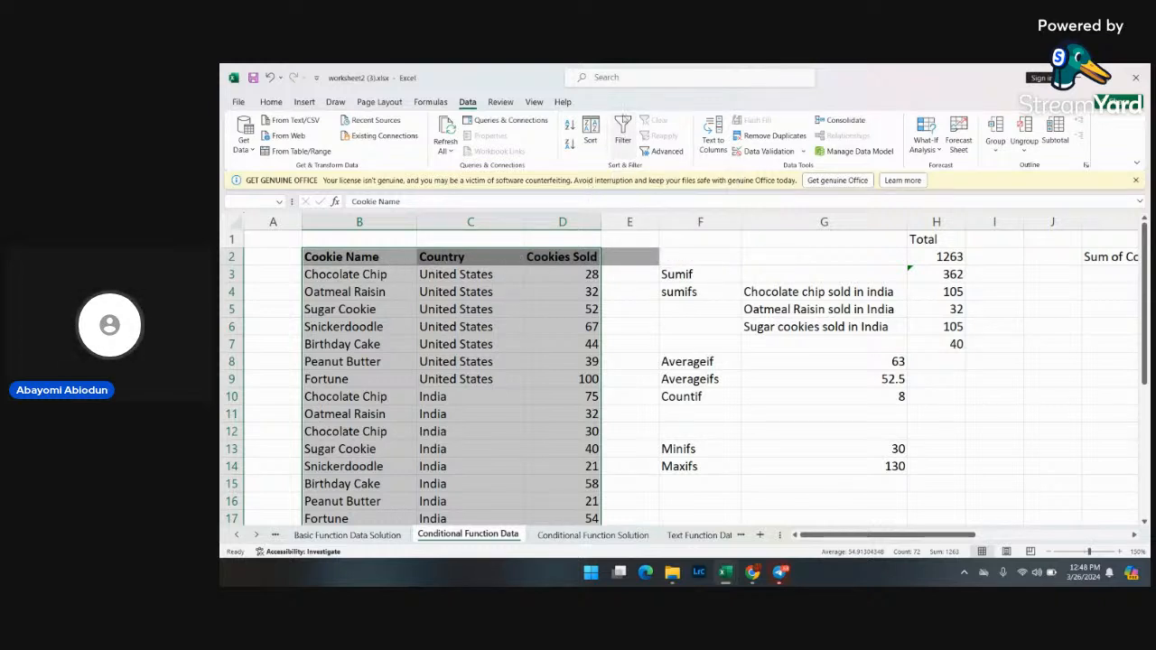
{"action": "left_click", "coordinate": [623, 131]}
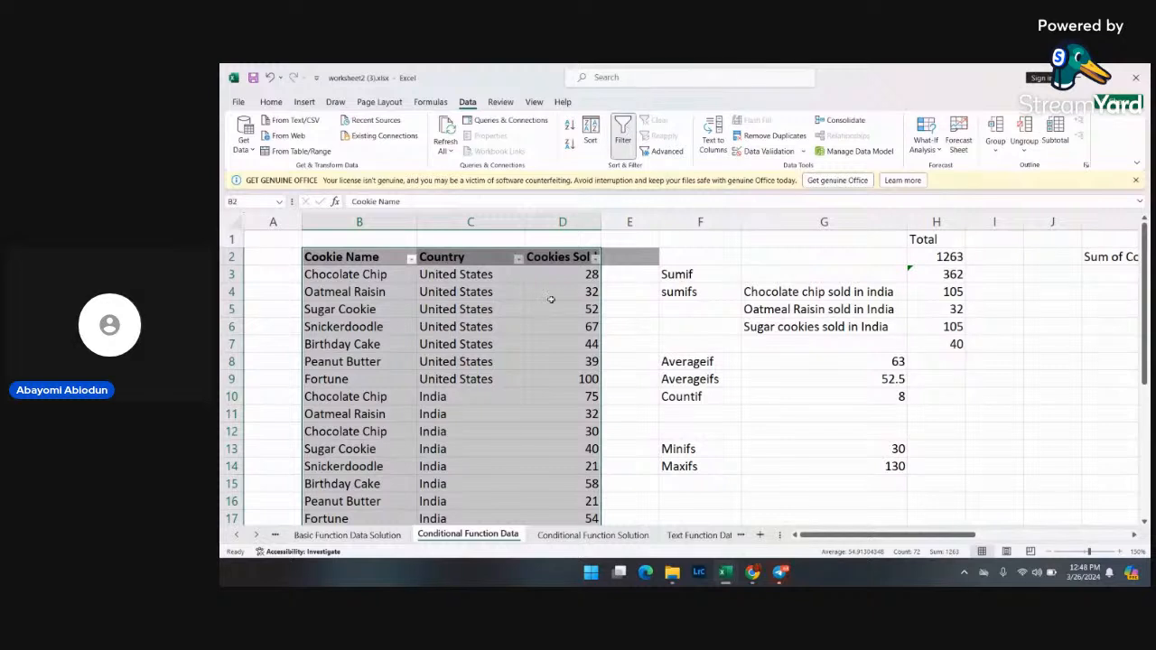
- Filter the Country column to show only the India rows
{"action": "left_click", "coordinate": [462, 274]}
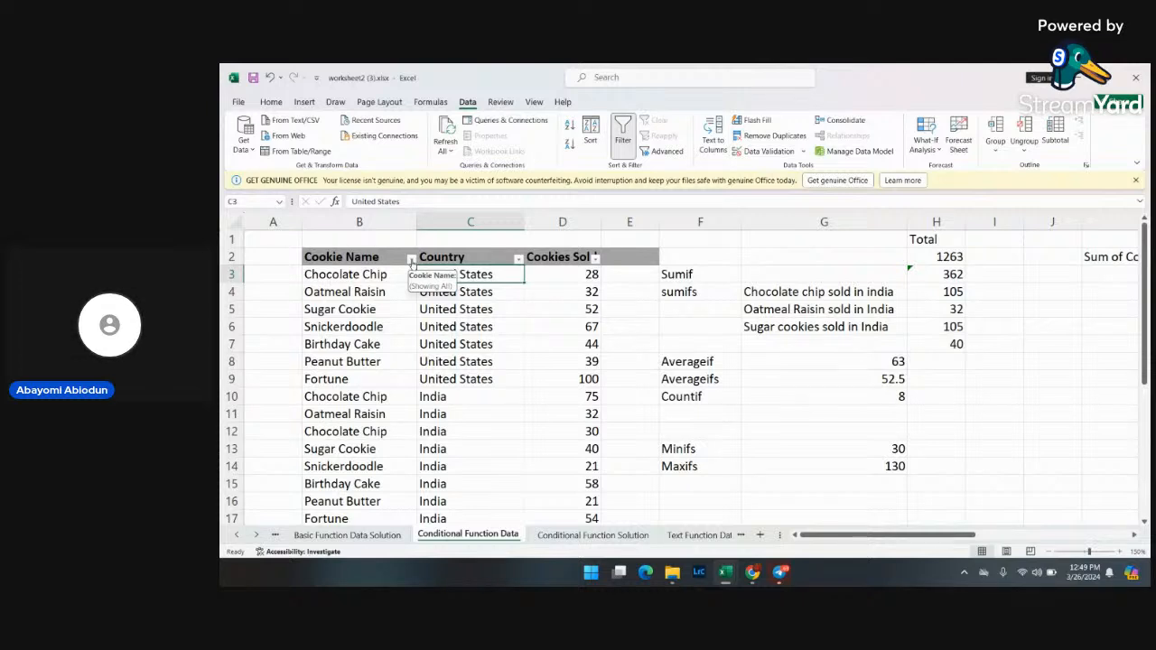
{"action": "left_click", "coordinate": [519, 259]}
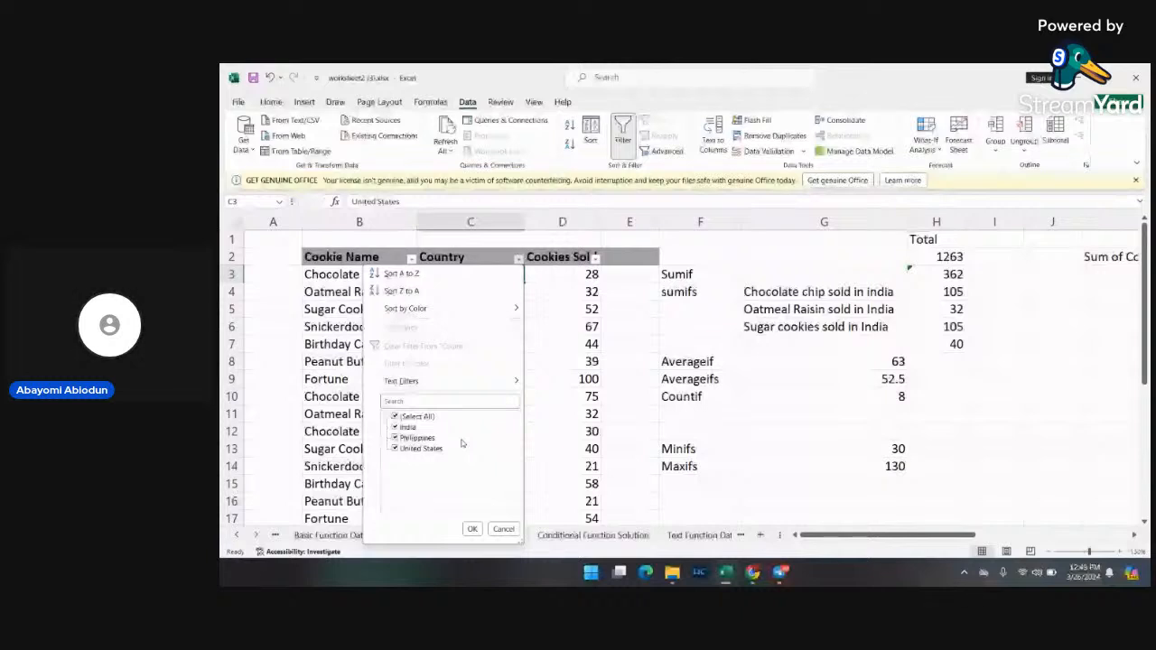
{"action": "left_click", "coordinate": [425, 448]}
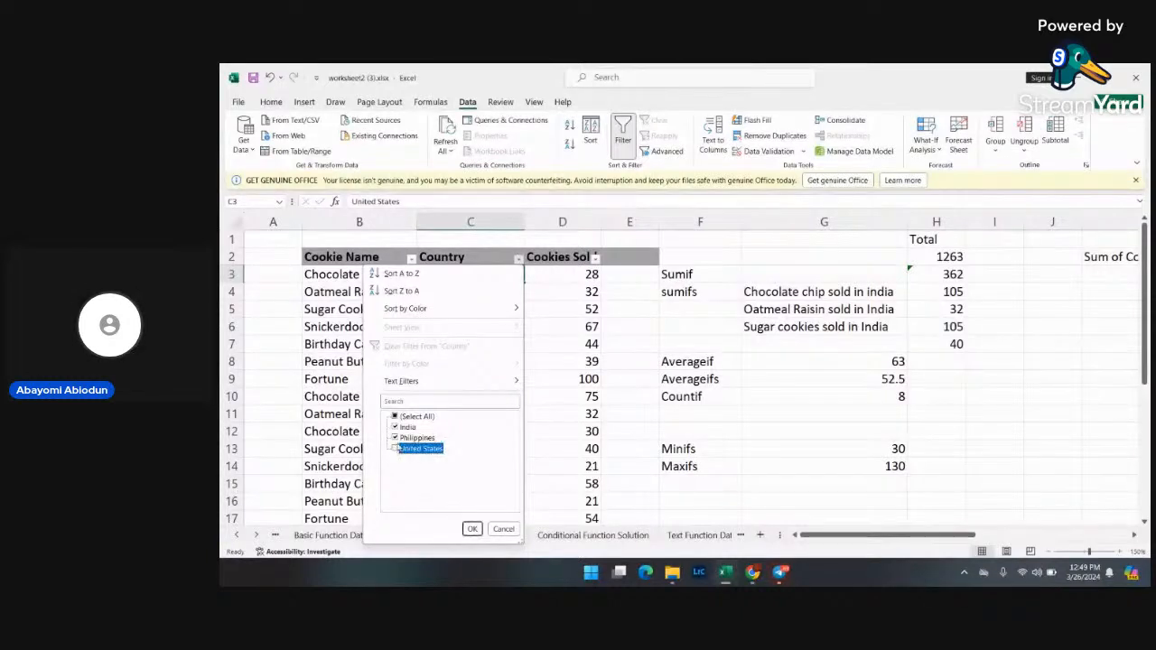
{"action": "left_click", "coordinate": [395, 438]}
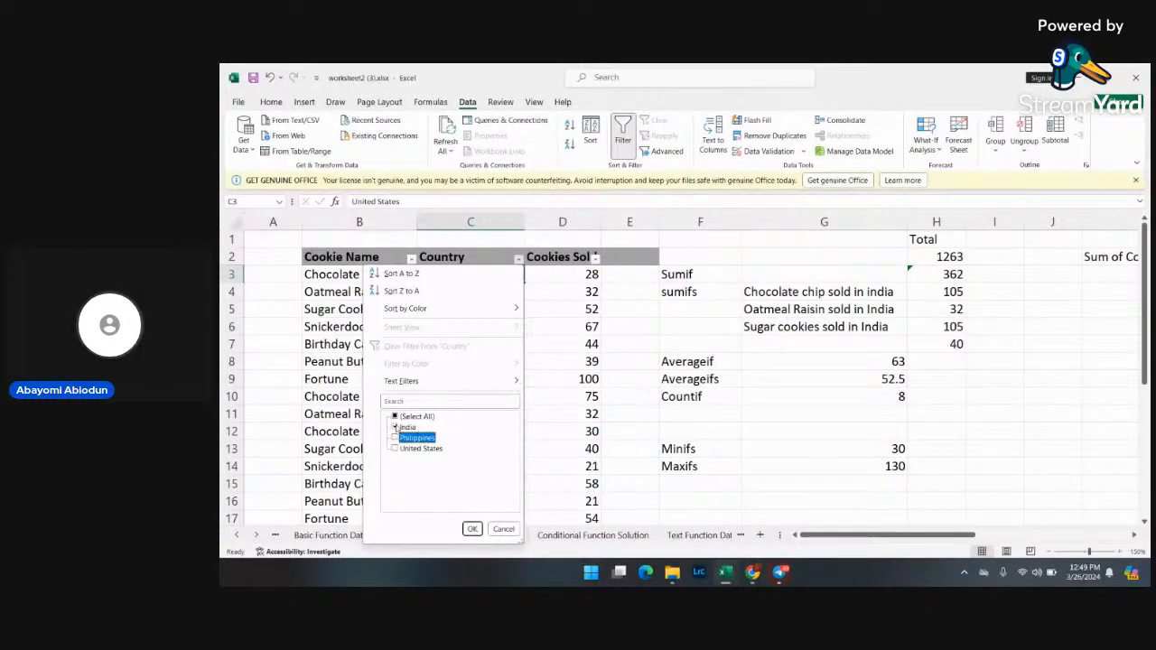
{"action": "left_click", "coordinate": [471, 529]}
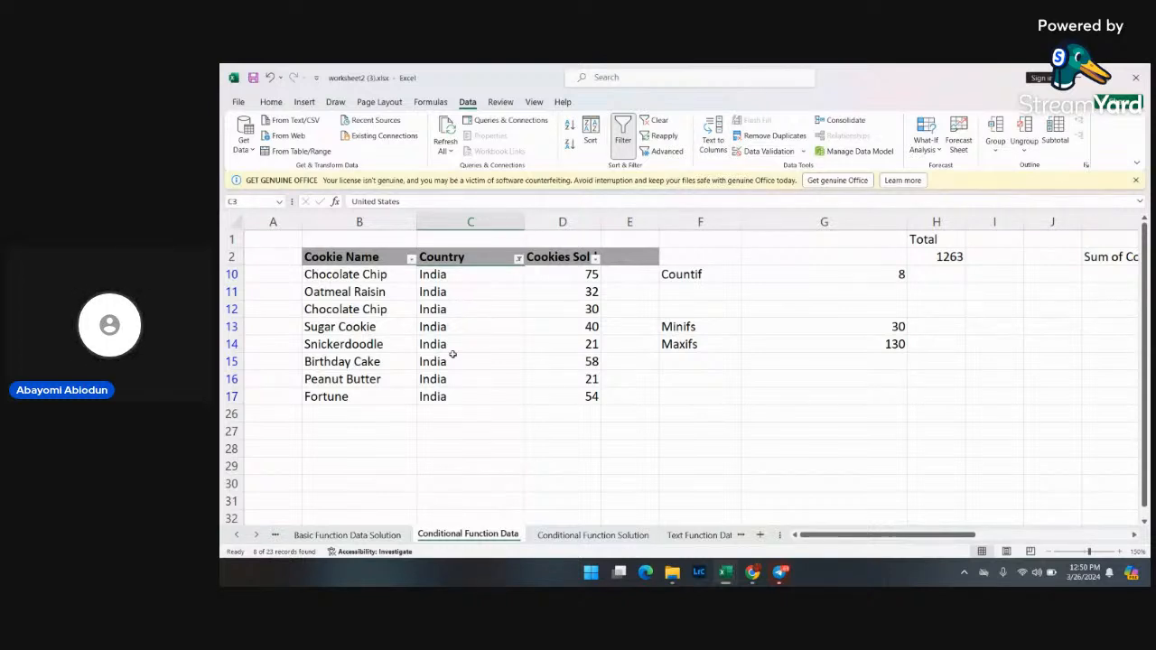
- Restrict the India rows to Chocolate Chip in the Cookie Name filter
{"action": "left_click", "coordinate": [412, 259]}
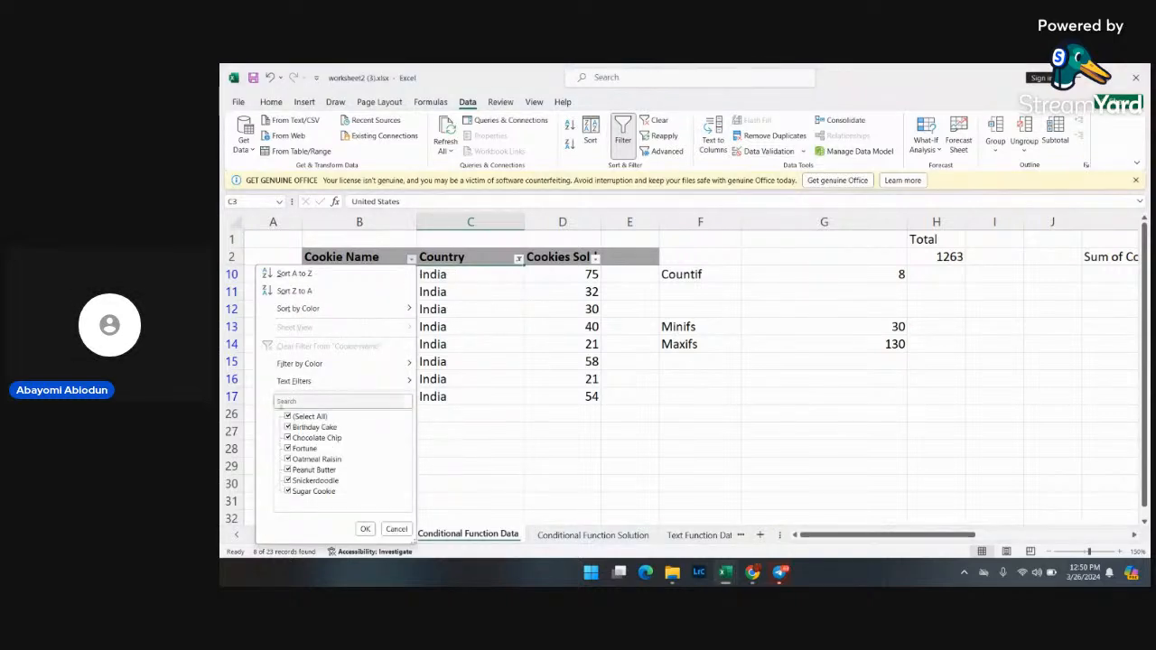
{"action": "left_click", "coordinate": [288, 418]}
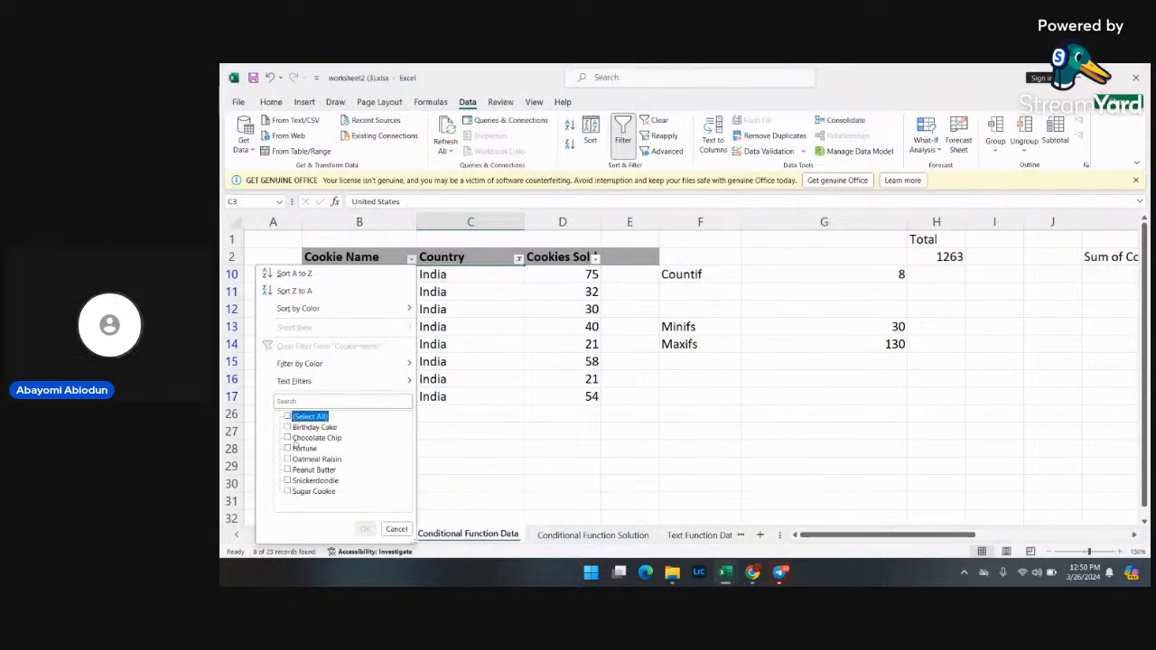
{"action": "left_click", "coordinate": [289, 439]}
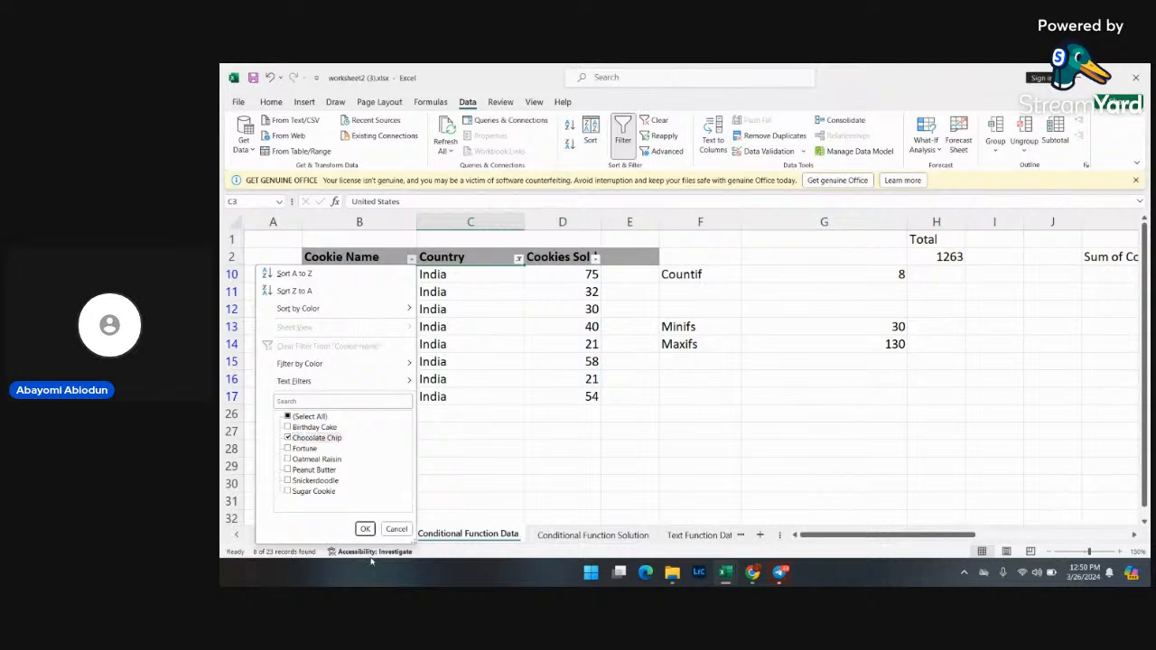
{"action": "left_click", "coordinate": [365, 530]}
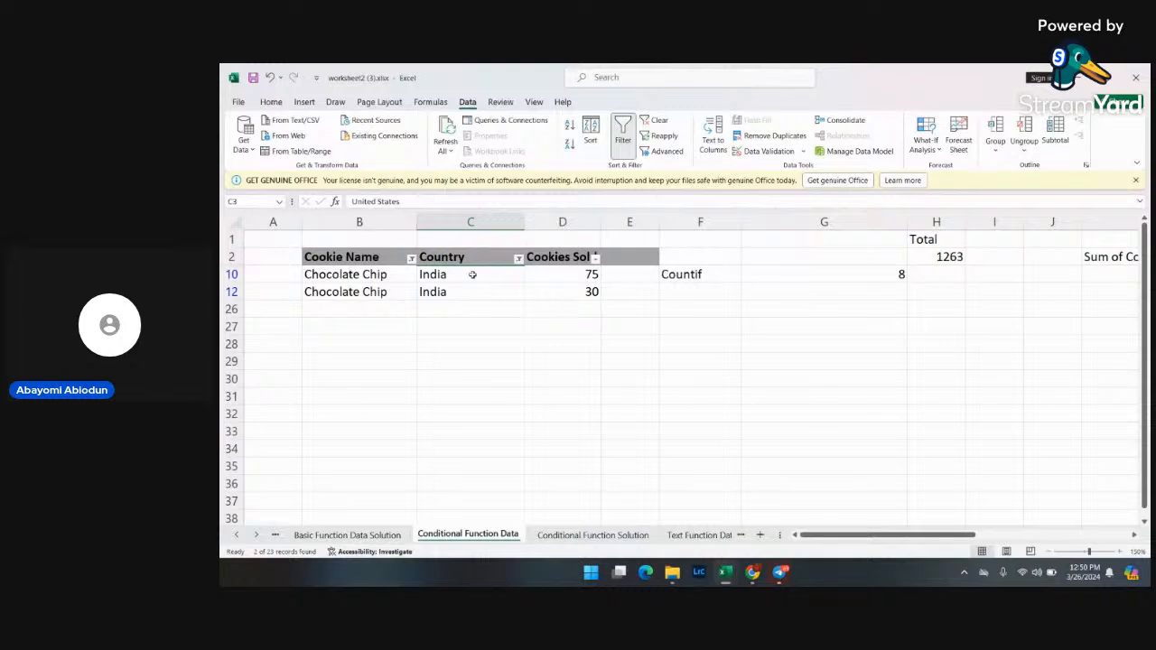
- Switch the Cookie Name filter from Chocolate Chip to Birthday Cake only
{"action": "left_click", "coordinate": [411, 258]}
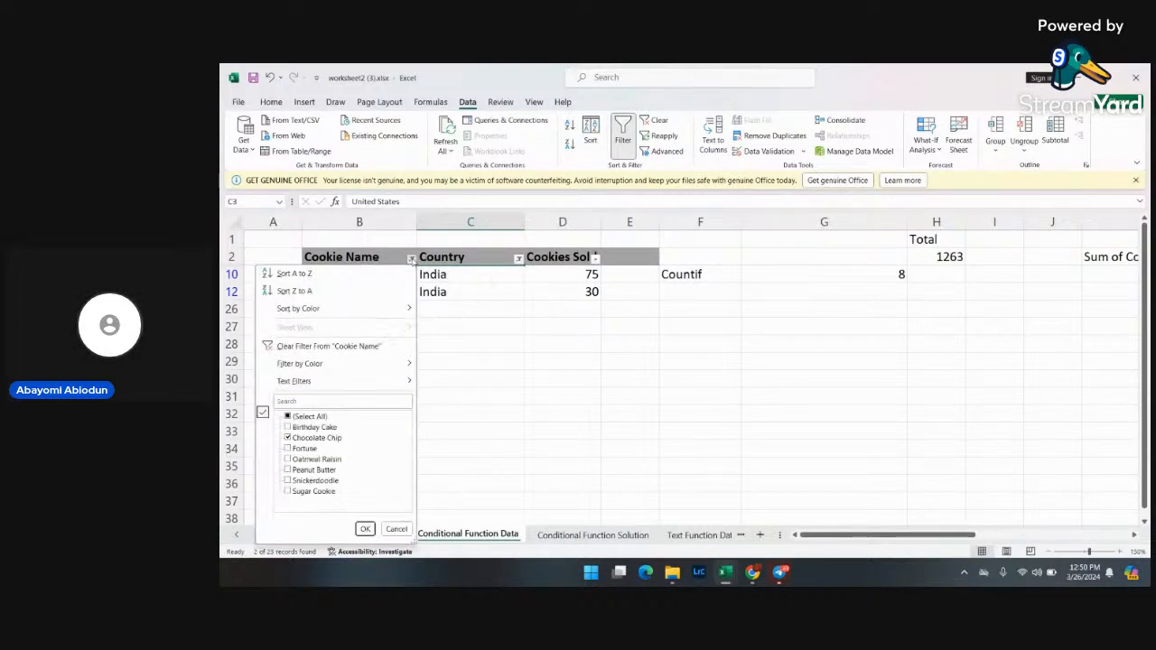
{"action": "left_click", "coordinate": [287, 438]}
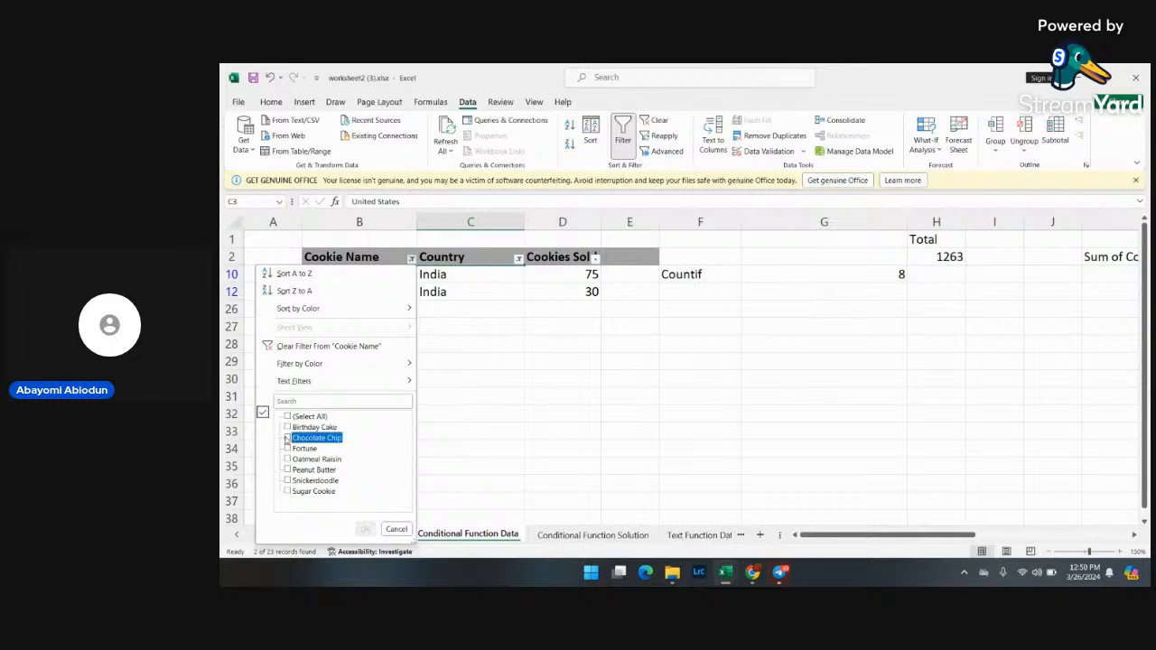
{"action": "left_click", "coordinate": [287, 426]}
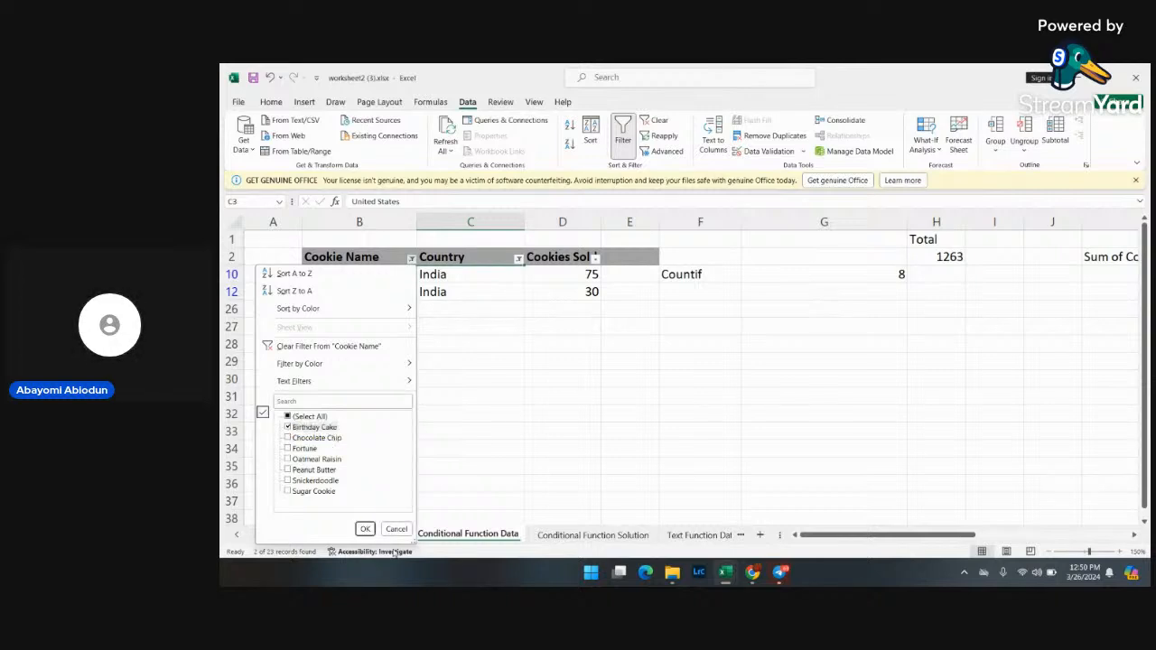
{"action": "left_click", "coordinate": [365, 529]}
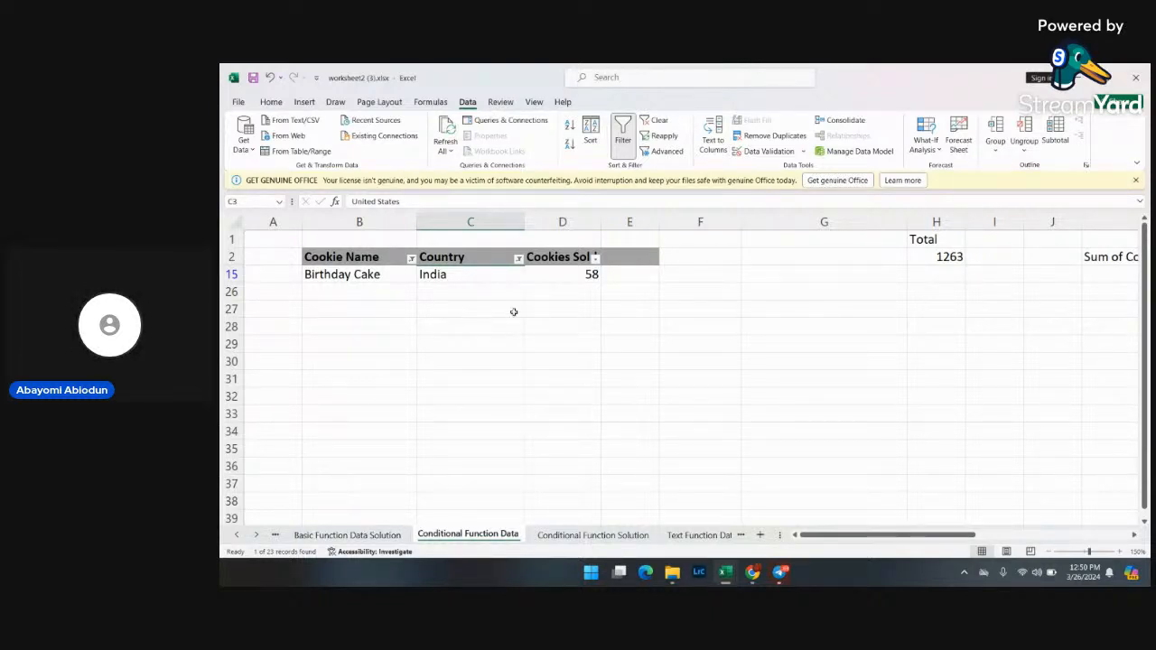
- Change the Country filter from India to United States while keeping the Birthday Cake filter
{"action": "left_click", "coordinate": [518, 259]}
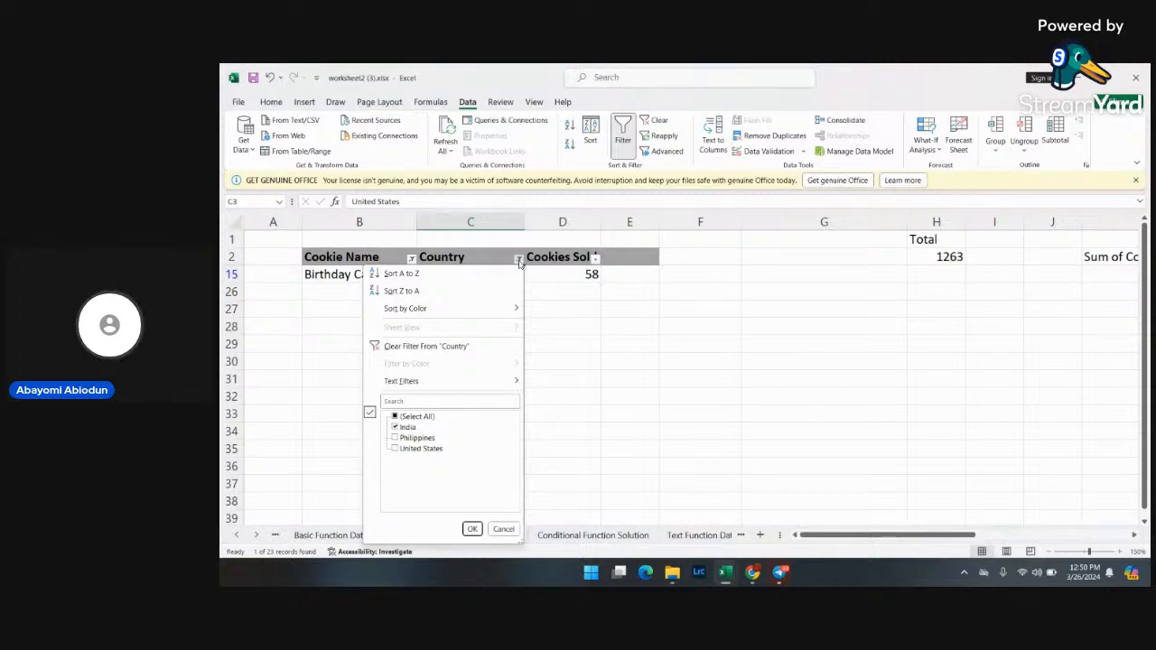
{"action": "left_click", "coordinate": [394, 448]}
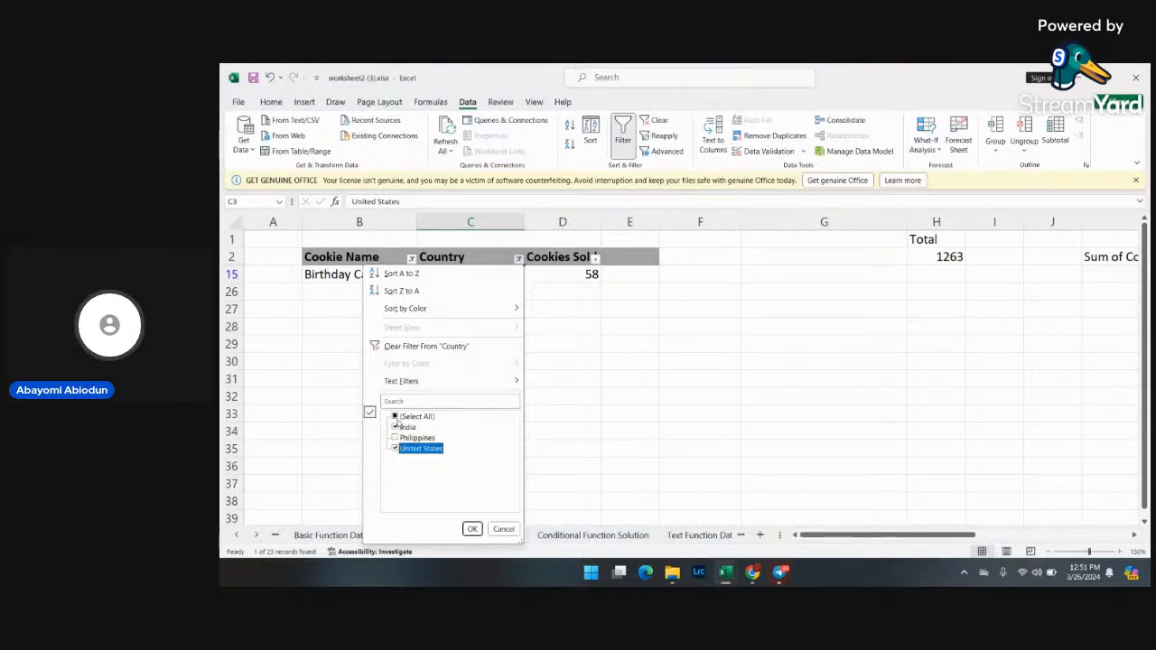
{"action": "left_click", "coordinate": [395, 427]}
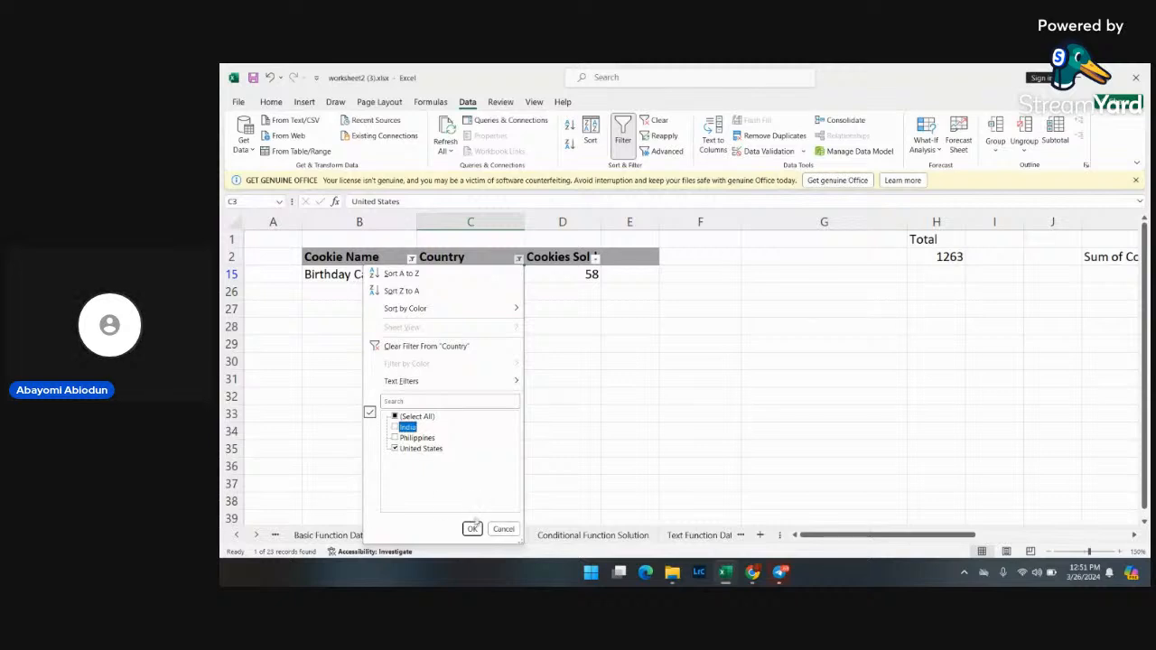
{"action": "left_click", "coordinate": [472, 530]}
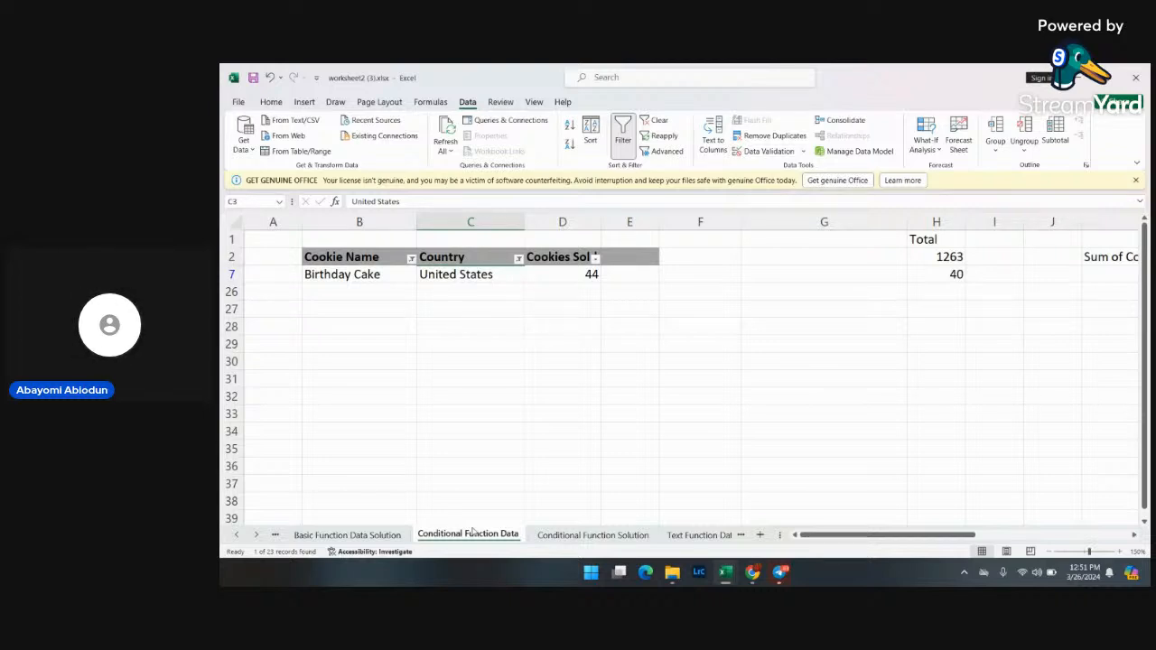
- Change the Country filter from United States to Philippines for the Birthday Cake rows
{"action": "left_click", "coordinate": [518, 261]}
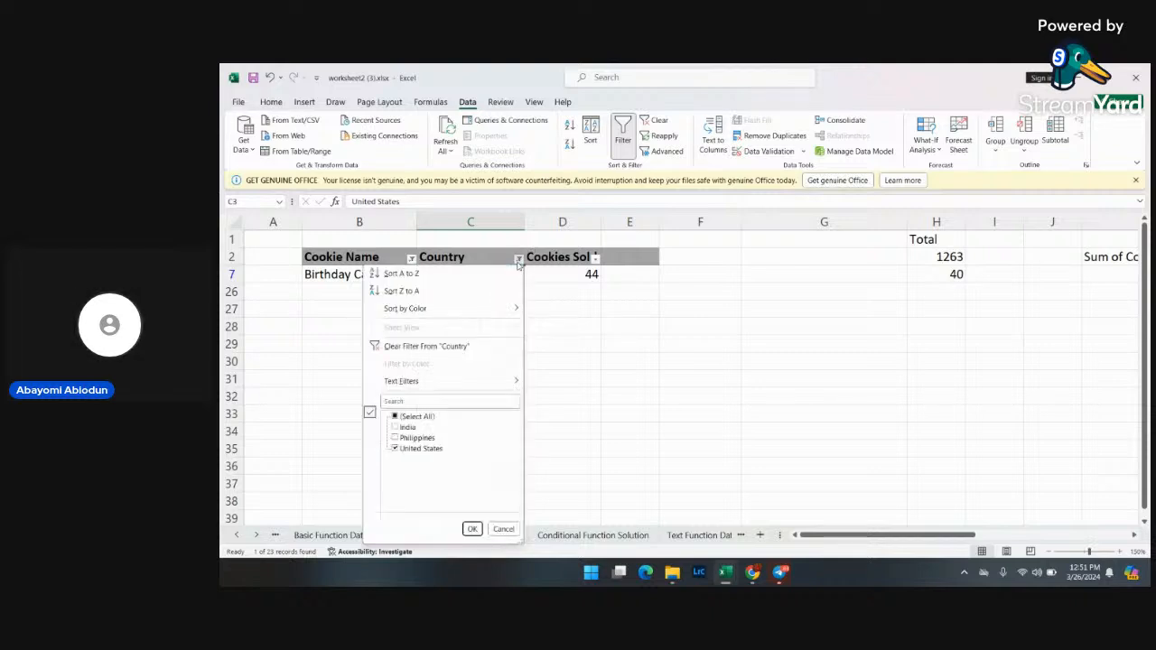
{"action": "left_click", "coordinate": [394, 438]}
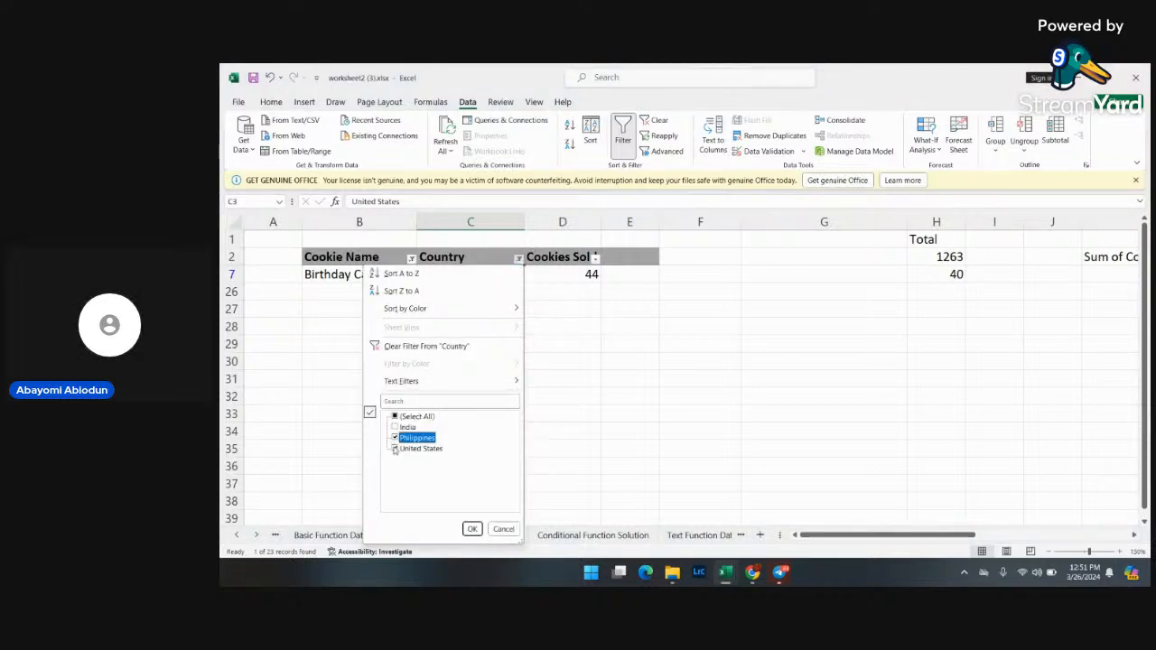
{"action": "left_click", "coordinate": [394, 448]}
{"action": "left_click", "coordinate": [472, 529]}
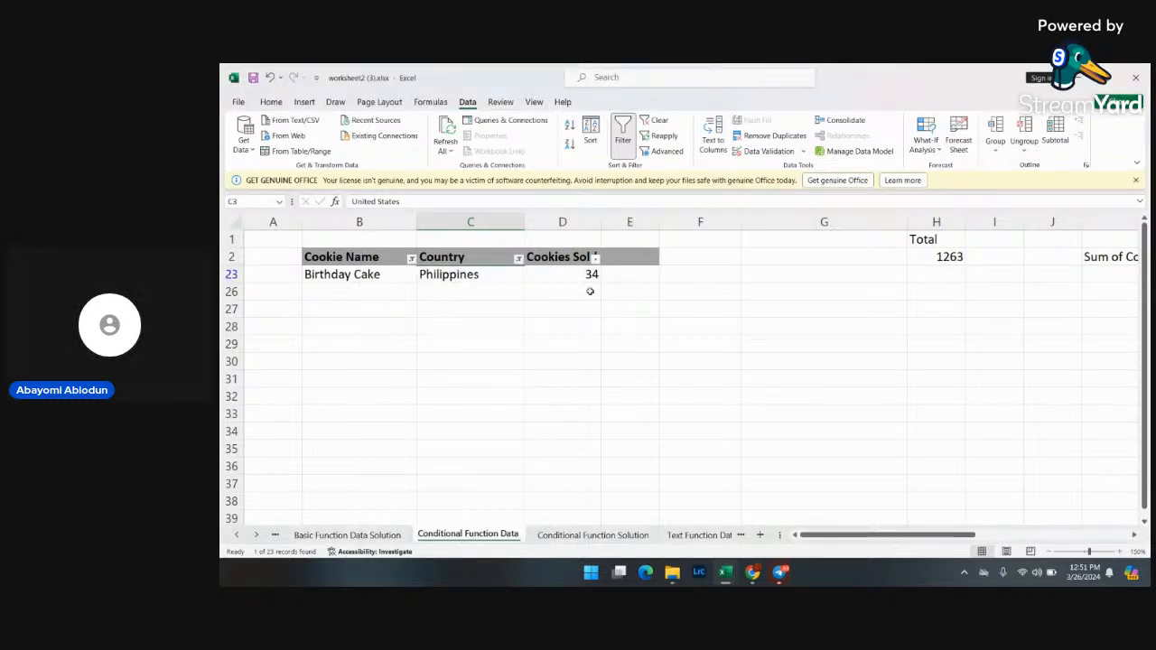
- Add India and United States to the Country filter so that all countries are included for Birthday Cake
{"action": "left_click", "coordinate": [520, 259]}
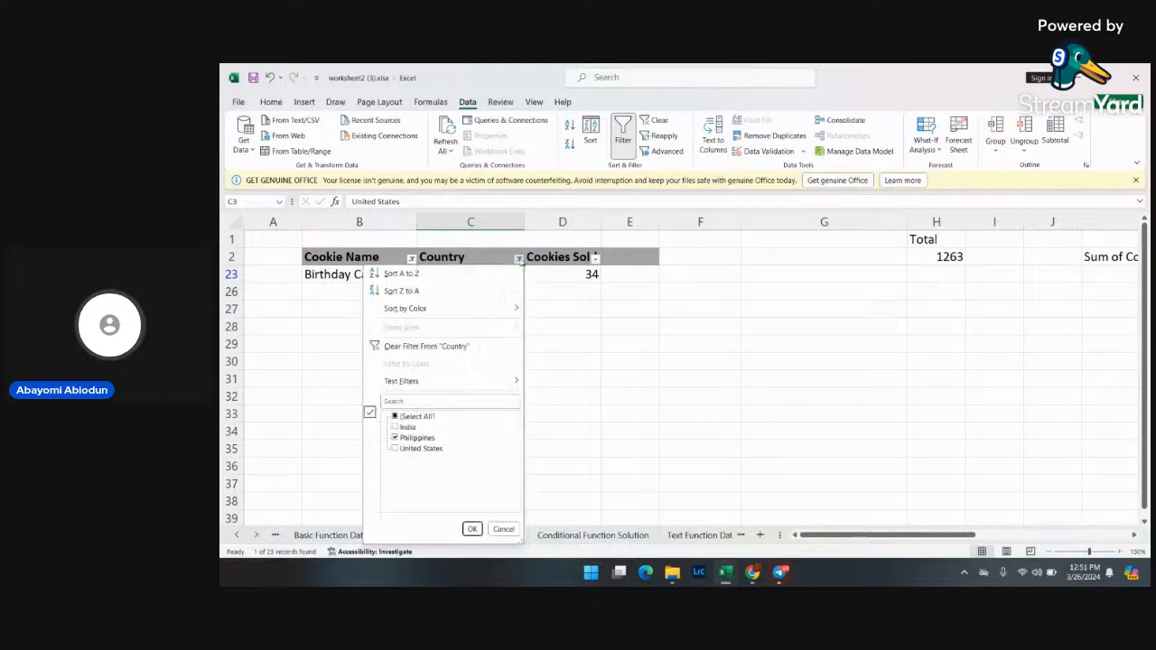
{"action": "left_click", "coordinate": [398, 427]}
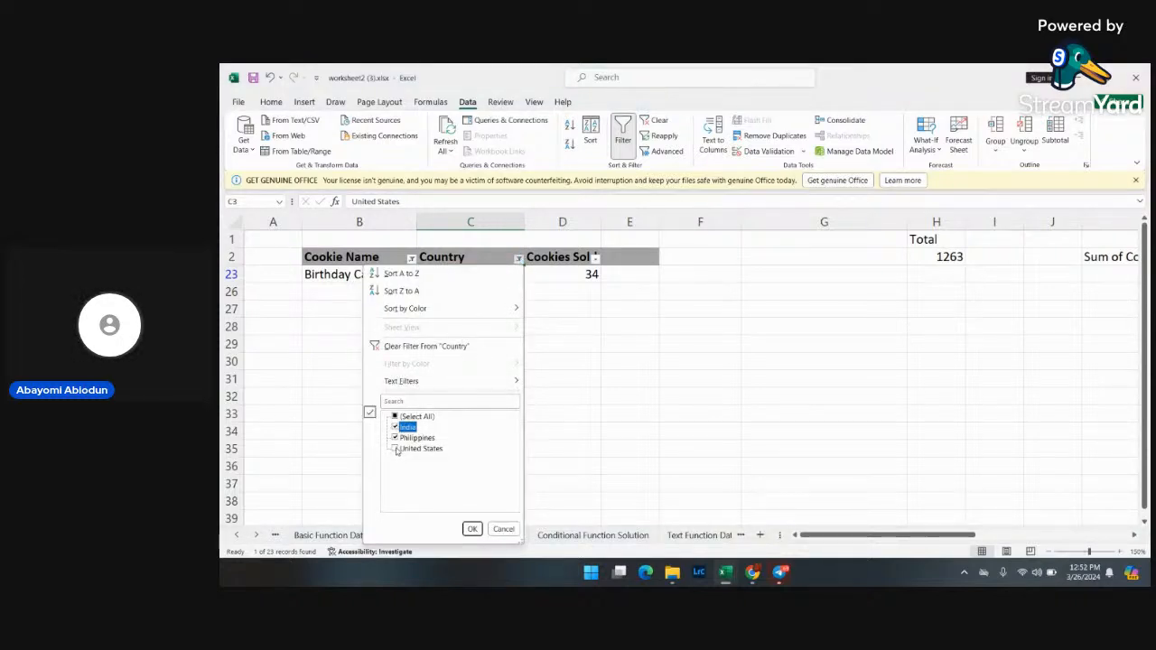
{"action": "left_click", "coordinate": [398, 449]}
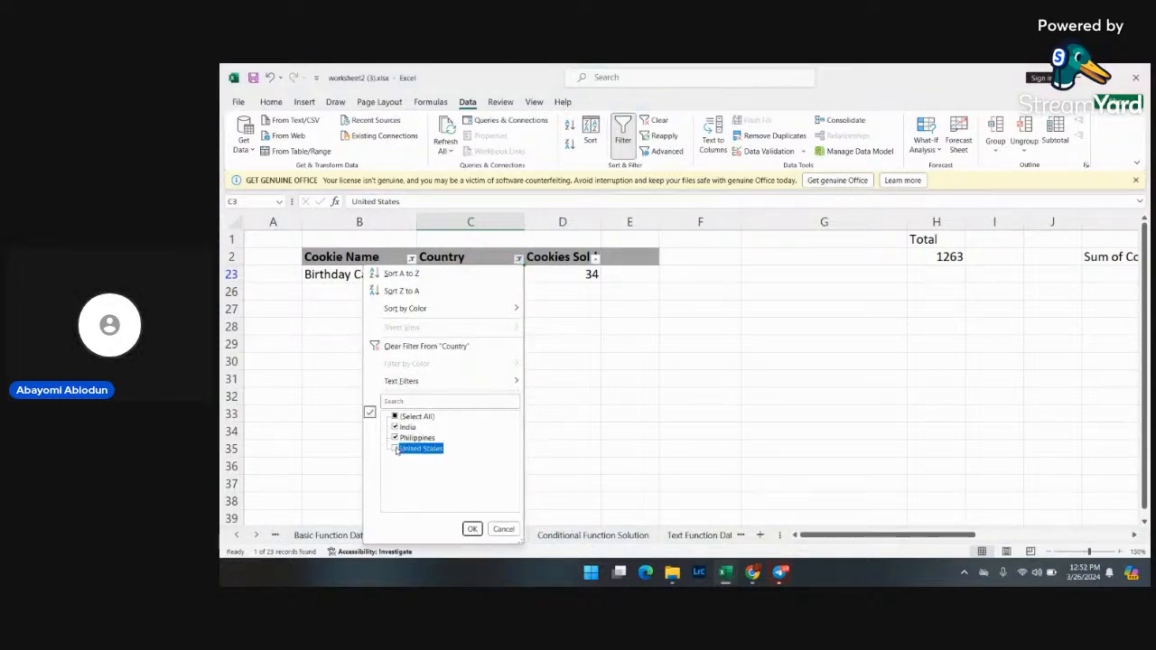
{"action": "left_click", "coordinate": [472, 529]}
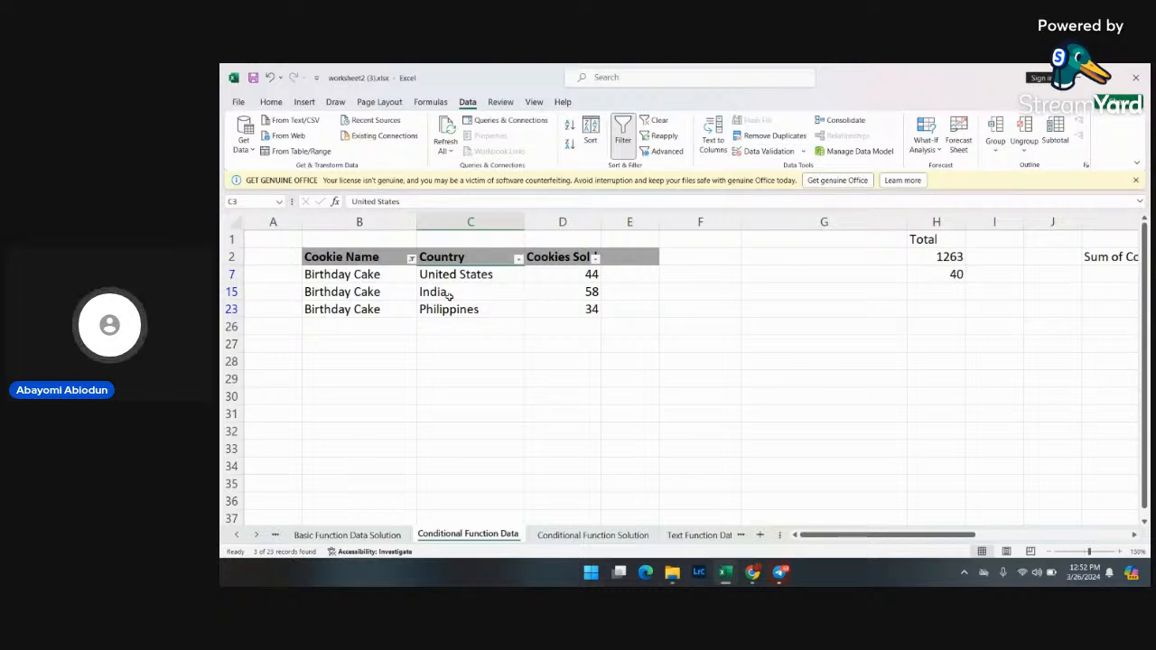
- Switch the Cookie Name filter from Birthday Cake to Chocolate Chip only
{"action": "left_click", "coordinate": [412, 260]}
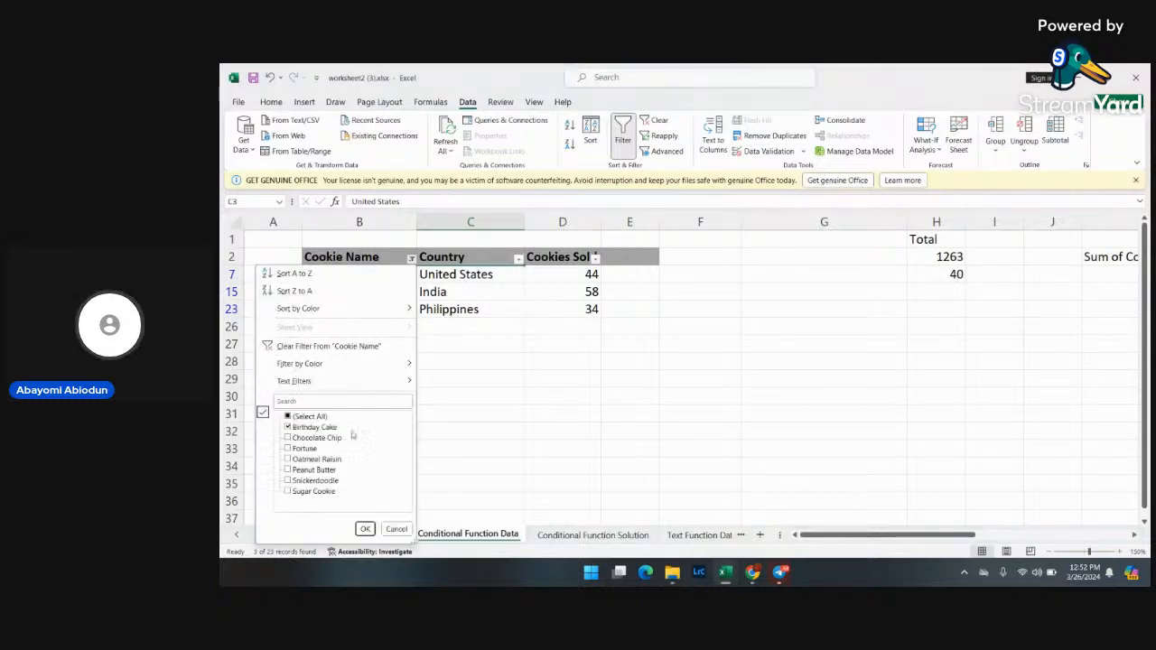
{"action": "left_click", "coordinate": [287, 427]}
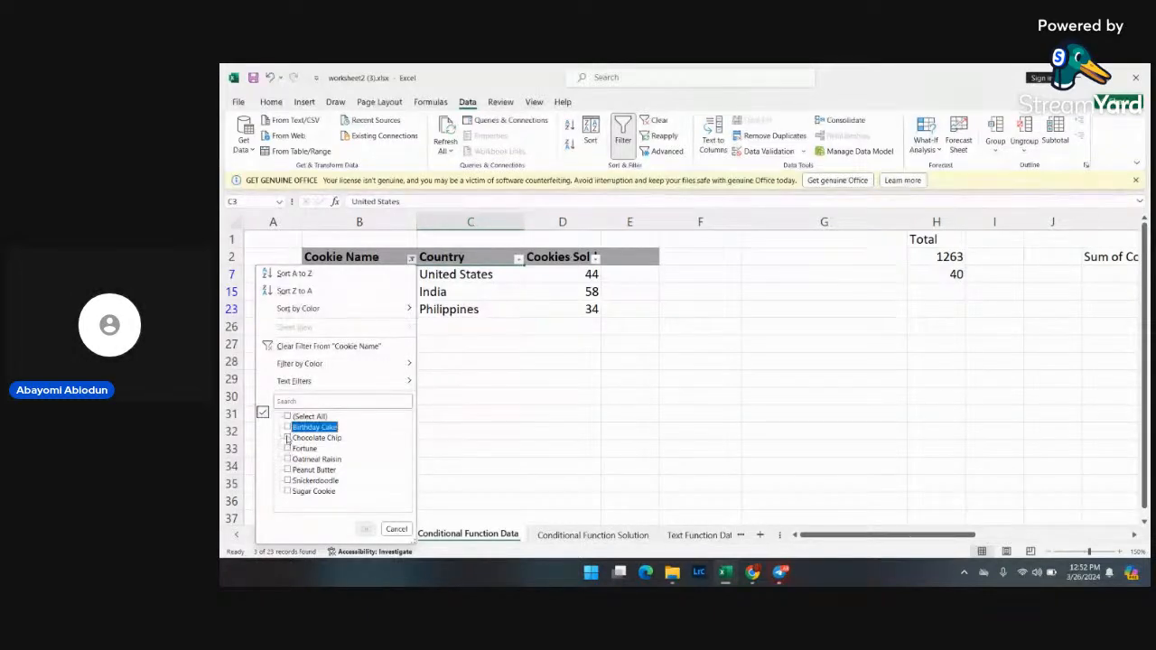
{"action": "left_click", "coordinate": [288, 438]}
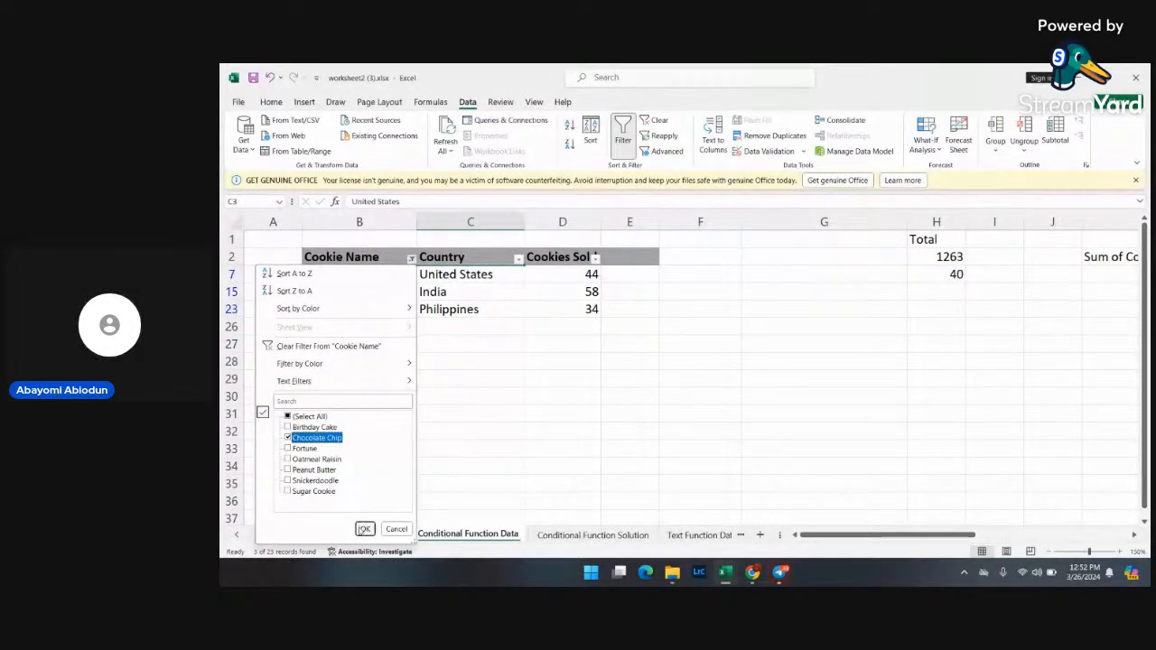
{"action": "left_click", "coordinate": [364, 529]}
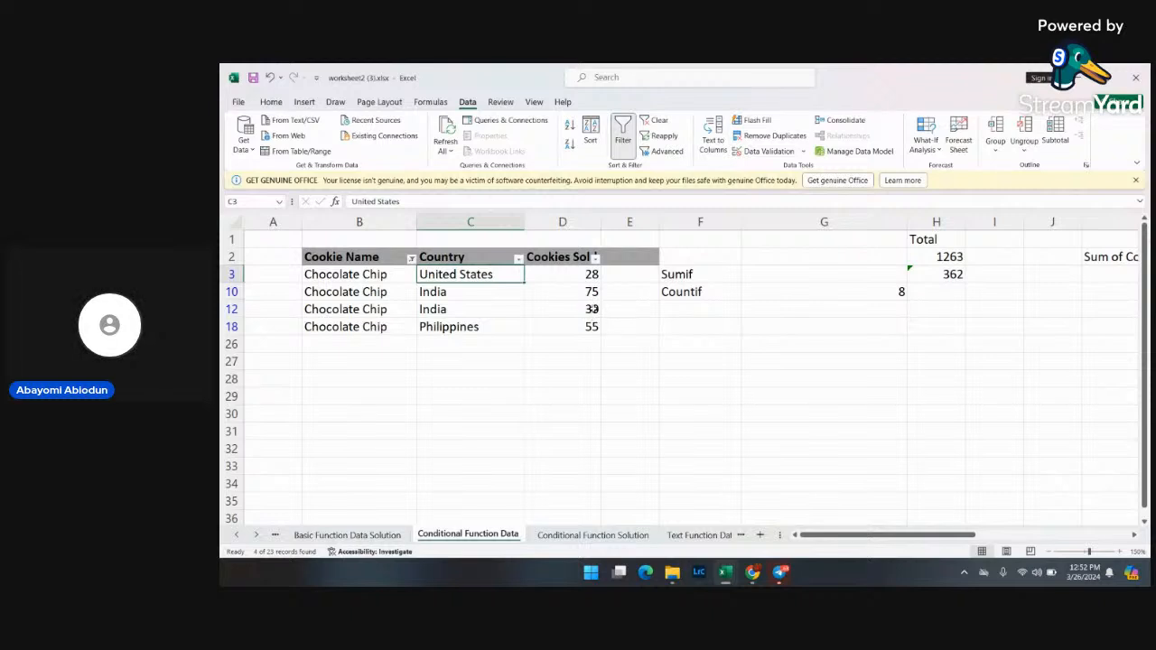
- Switch the Cookie Name filter from Chocolate Chip to Fortune only
{"action": "left_click", "coordinate": [412, 259]}
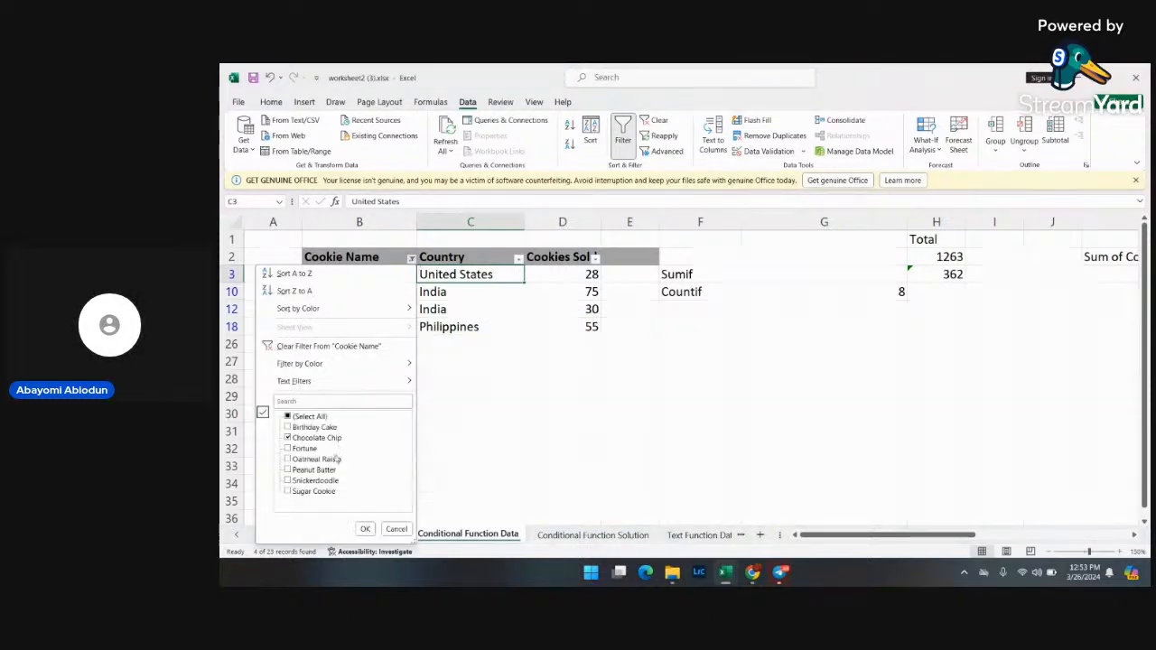
{"action": "left_click", "coordinate": [287, 449]}
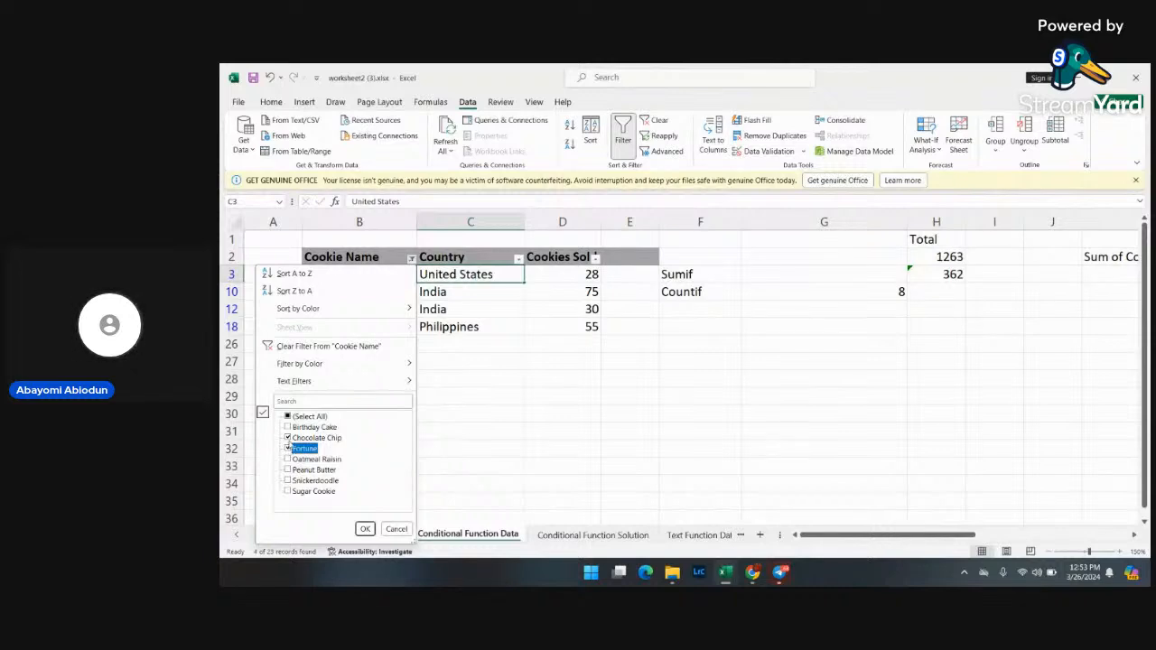
{"action": "left_click", "coordinate": [287, 438]}
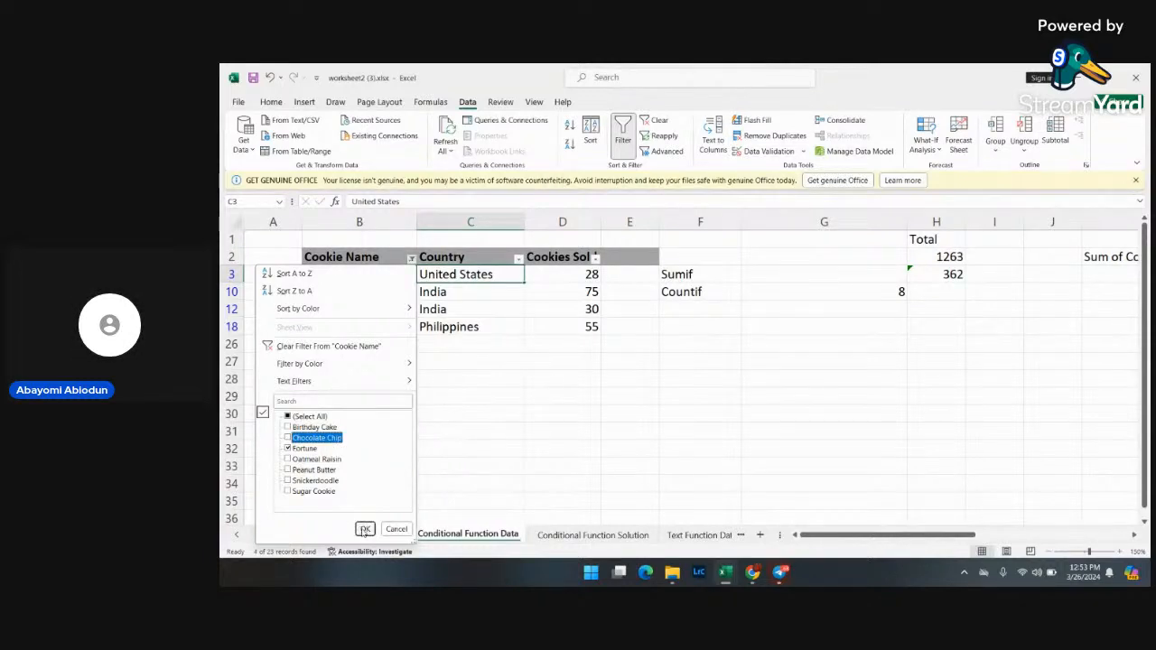
{"action": "left_click", "coordinate": [365, 531]}
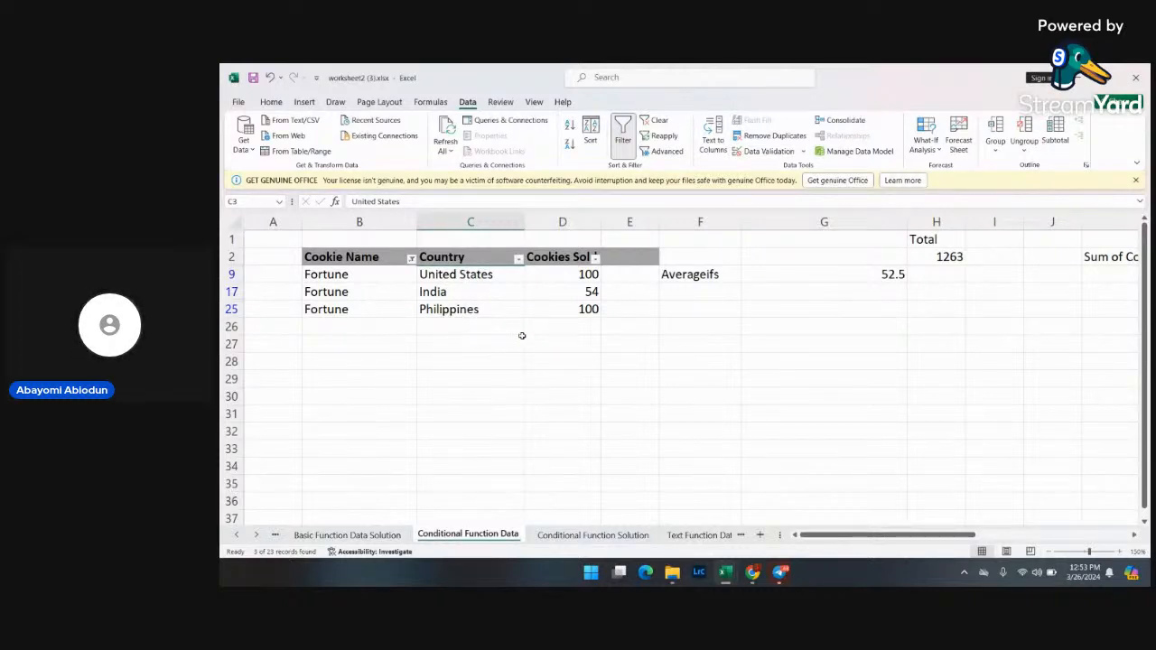
- Switch the Cookie Name filter from Fortune to Oatmeal Raisin only
{"action": "left_click", "coordinate": [411, 259]}
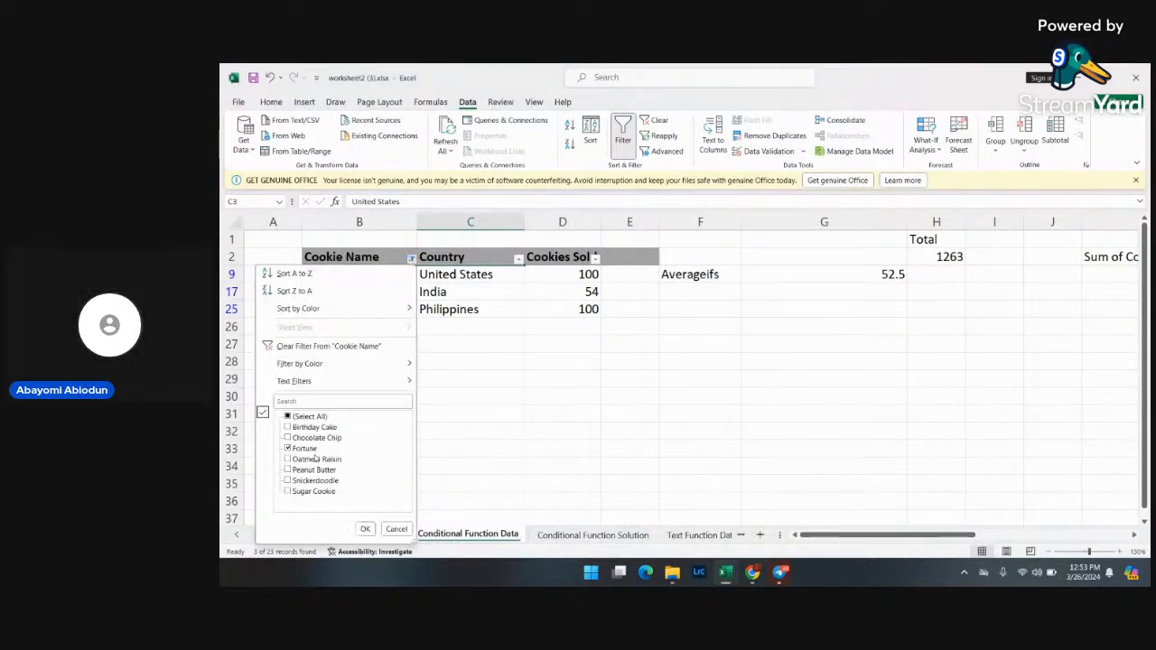
{"action": "left_click", "coordinate": [287, 459]}
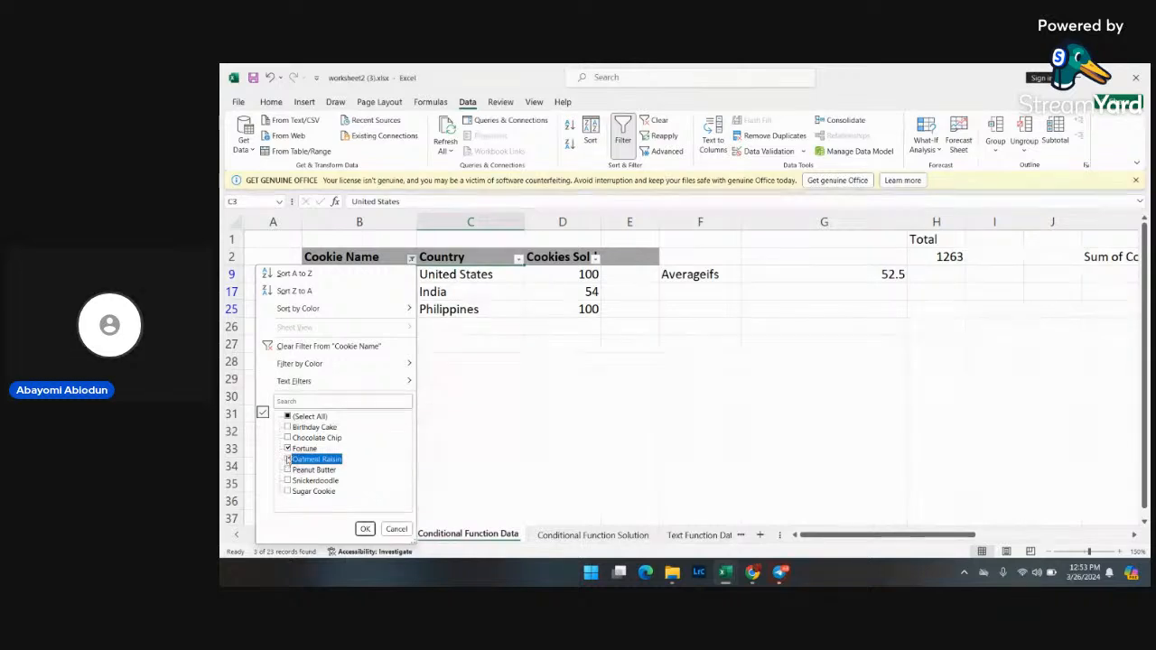
{"action": "left_click", "coordinate": [288, 448]}
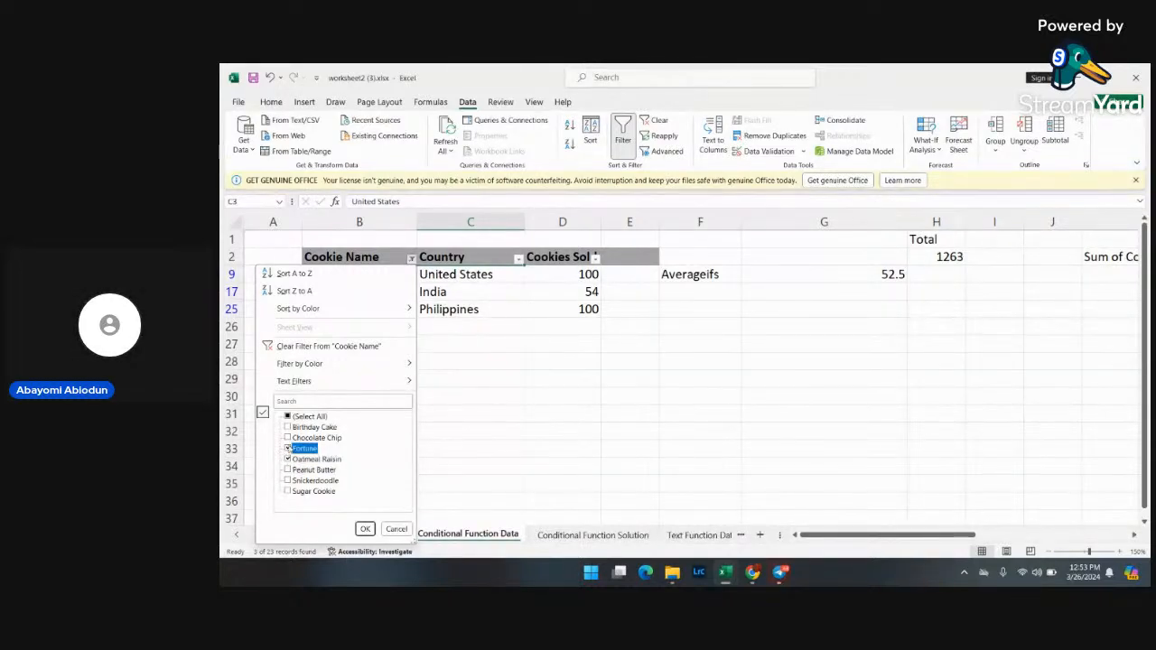
{"action": "left_click", "coordinate": [365, 528]}
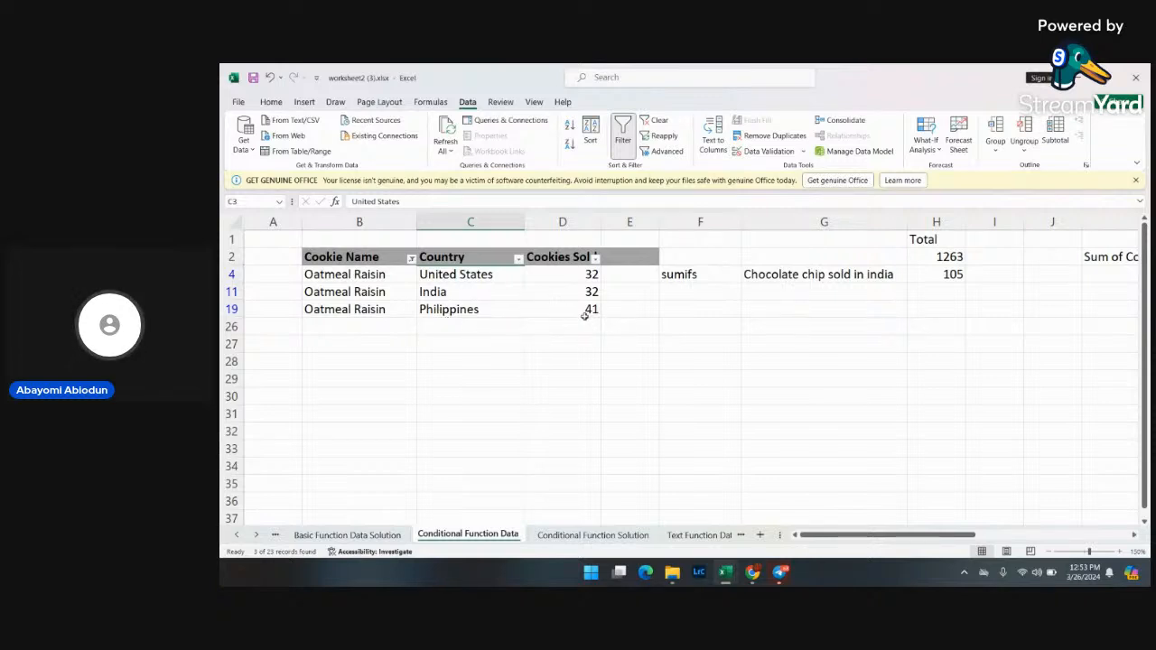
- Include all cookie names in the Cookie Name filter and keep every country selected in the Country filter
{"action": "left_click", "coordinate": [411, 260]}
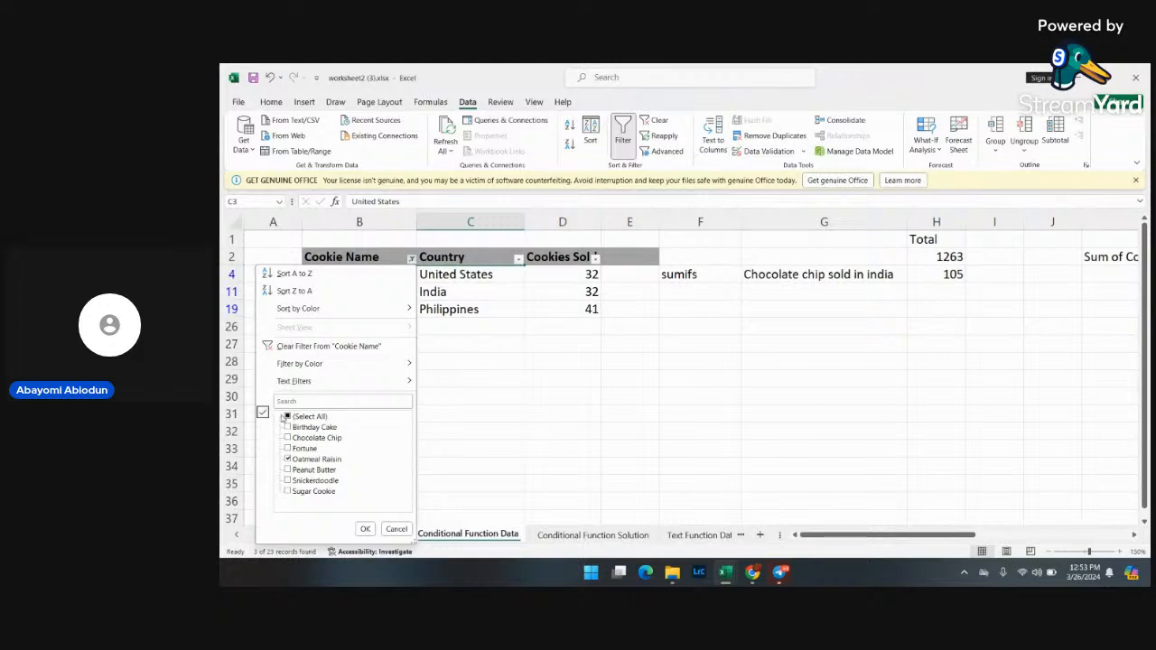
{"action": "left_click", "coordinate": [287, 417]}
{"action": "left_click", "coordinate": [365, 530]}
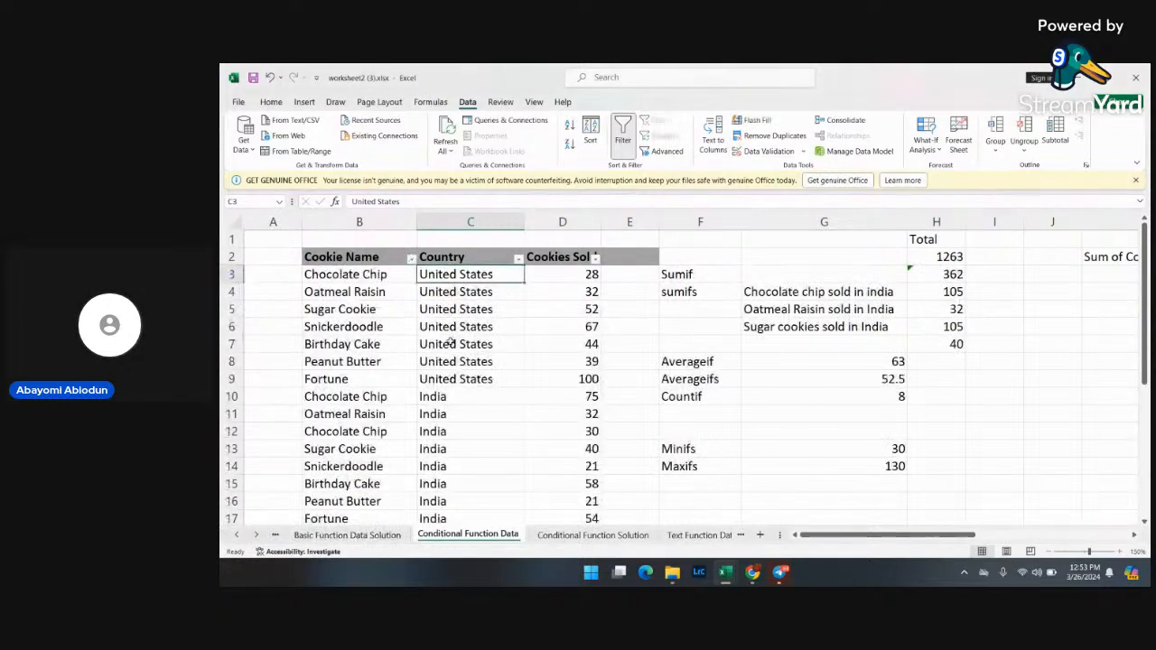
{"action": "left_click", "coordinate": [519, 260]}
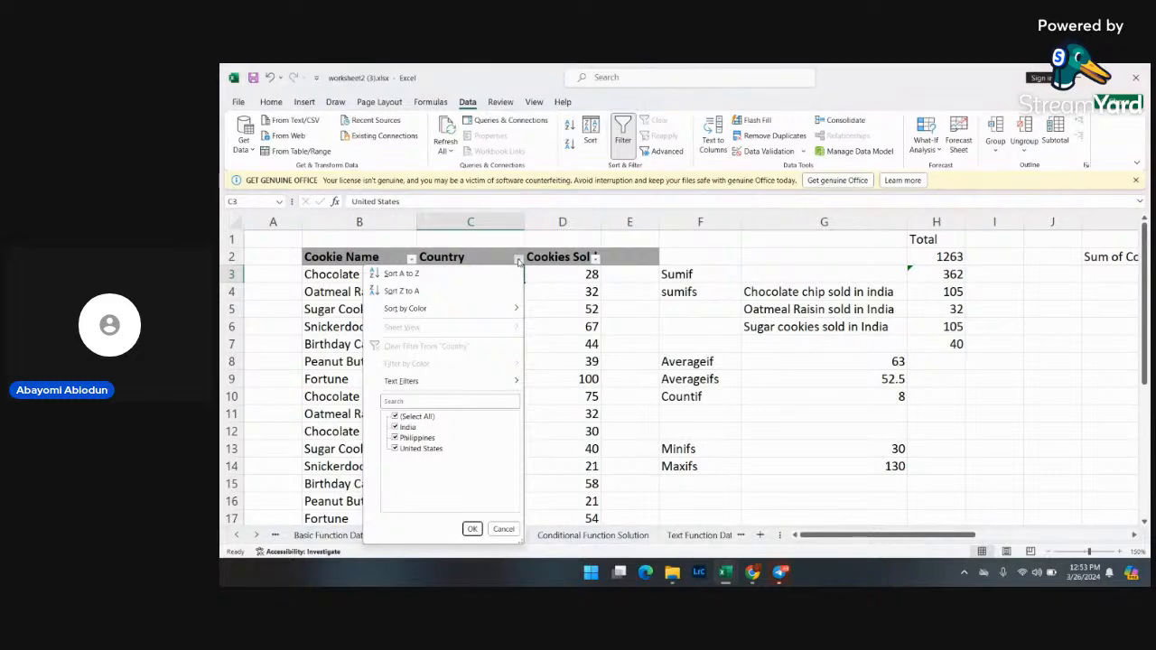
{"action": "left_click", "coordinate": [472, 530]}
{"action": "scroll", "coordinate": [570, 425], "scroll_direction": "down", "scroll_amount": 2}
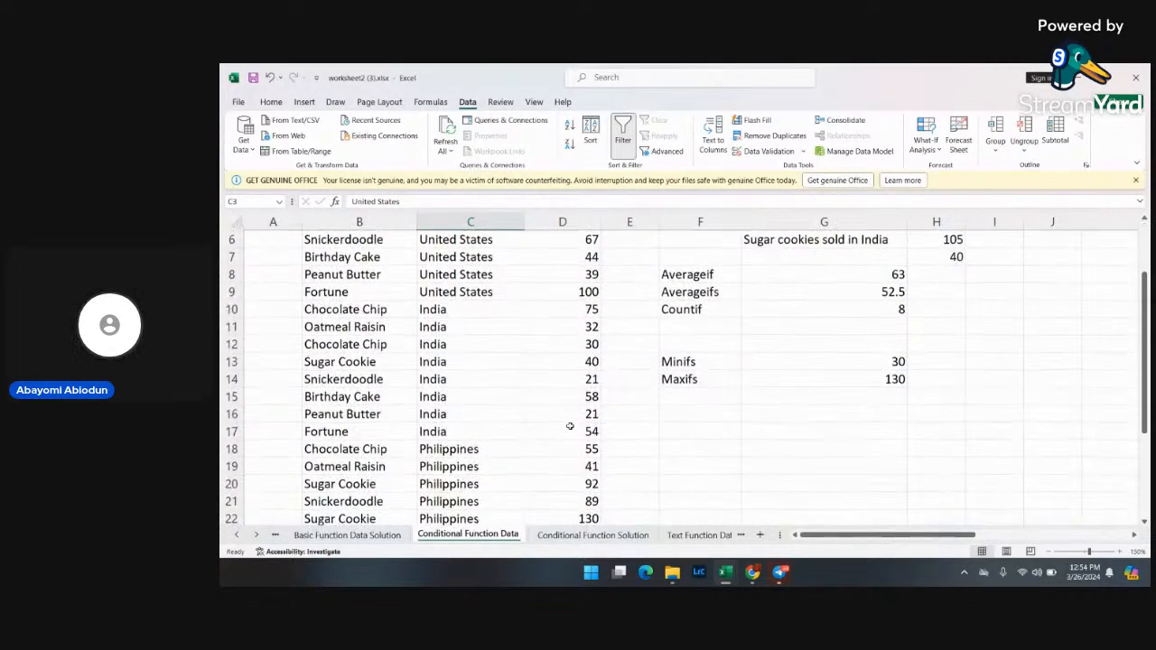
{"action": "scroll", "coordinate": [570, 425], "scroll_direction": "up", "scroll_amount": 2}
{"action": "scroll", "coordinate": [570, 426], "scroll_direction": "down", "scroll_amount": 1}
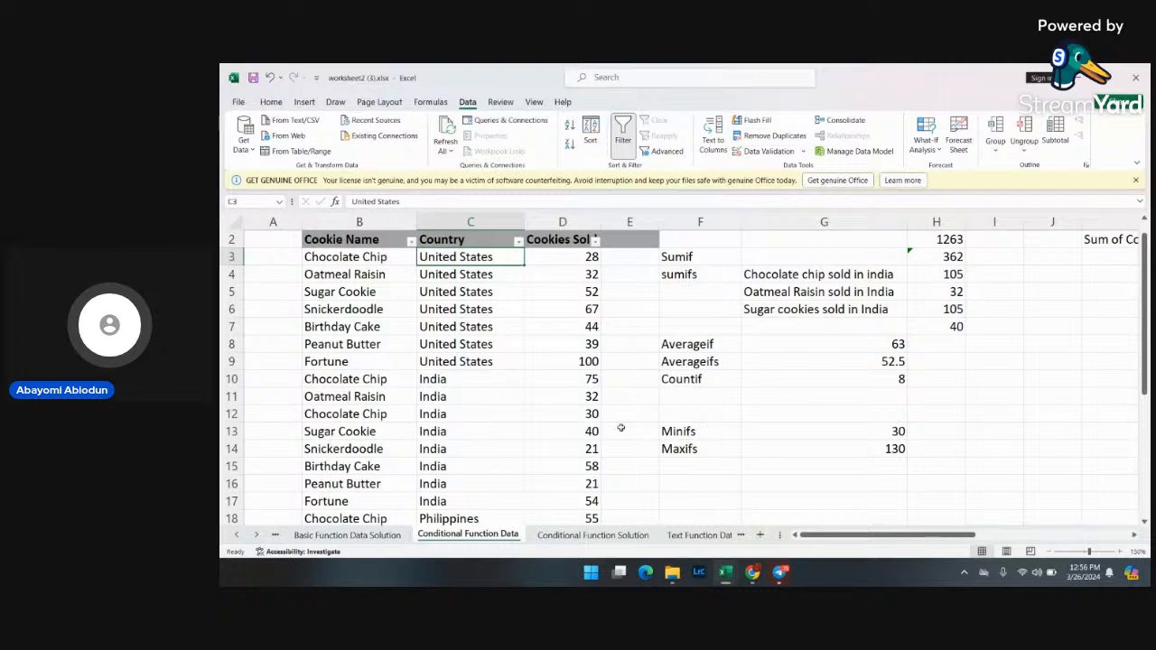
- Examine the SUMIFS formula for chocolate chip sold in India in cell H4, leaving it as it is
{"action": "double_click", "coordinate": [708, 256]}
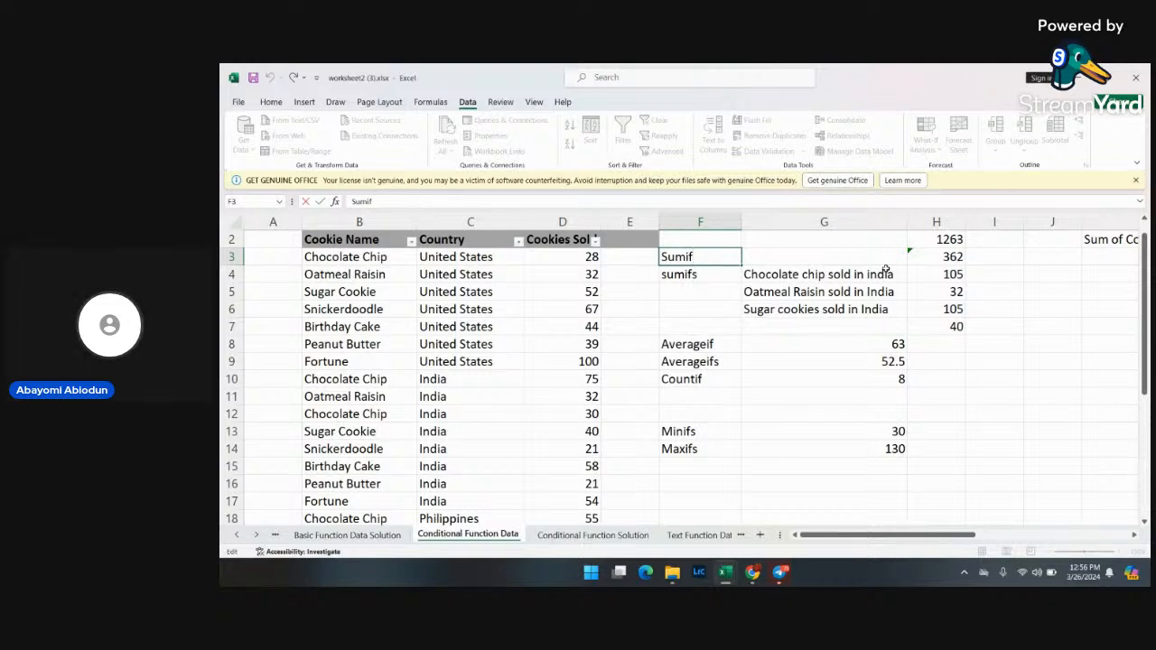
{"action": "double_click", "coordinate": [950, 274]}
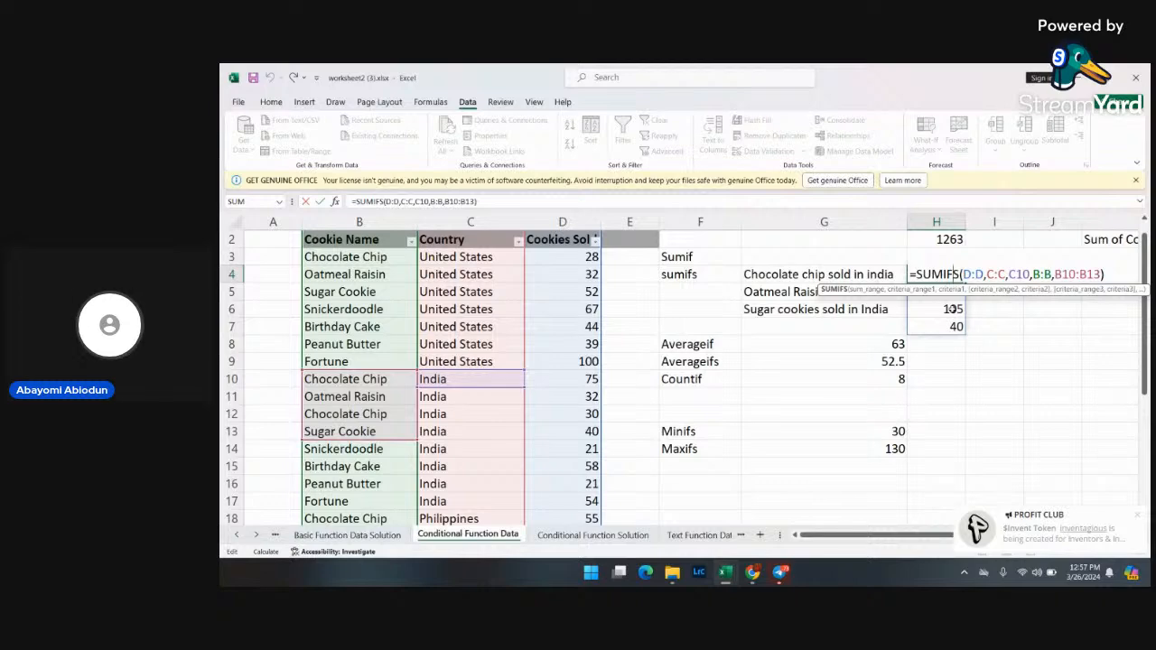
{"action": "left_click", "coordinate": [986, 383]}
{"action": "scroll", "coordinate": [939, 395], "scroll_direction": "down", "scroll_amount": 3}
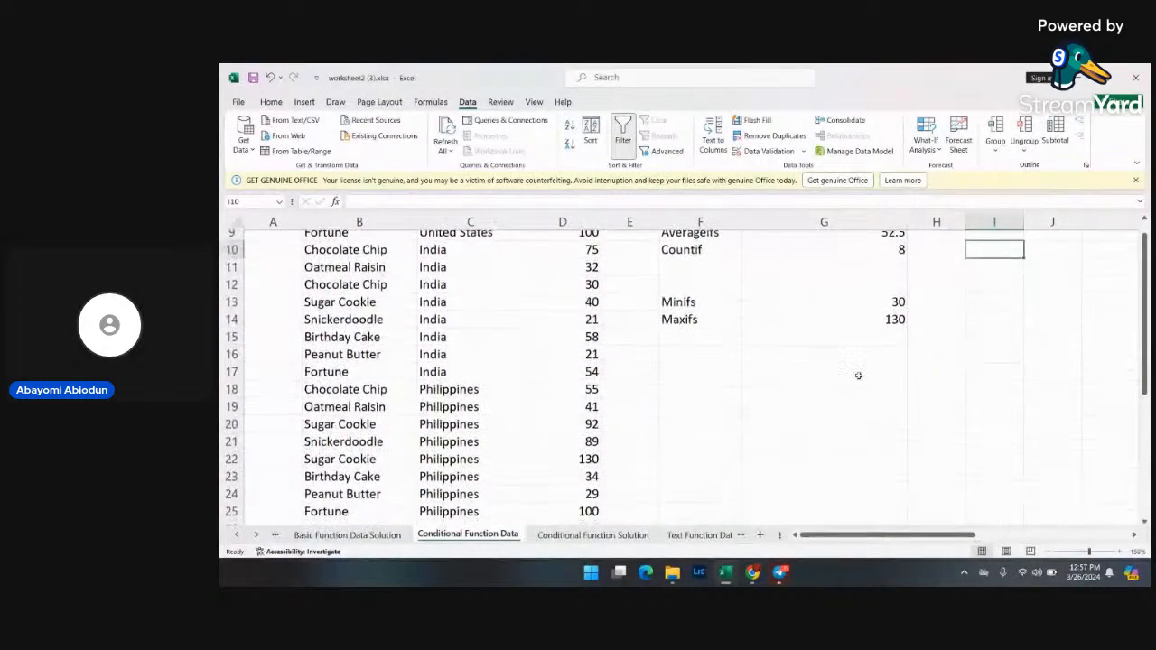
{"action": "left_click", "coordinate": [851, 358]}
{"action": "type", "text": "="}
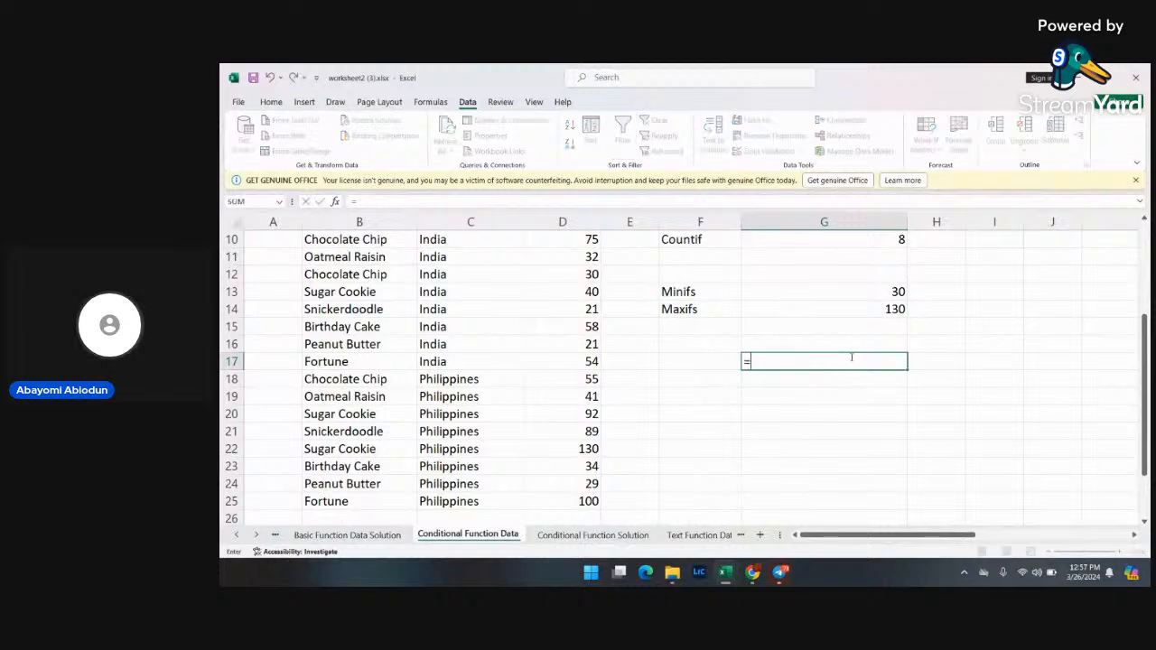
{"action": "type", "text": "bl"}
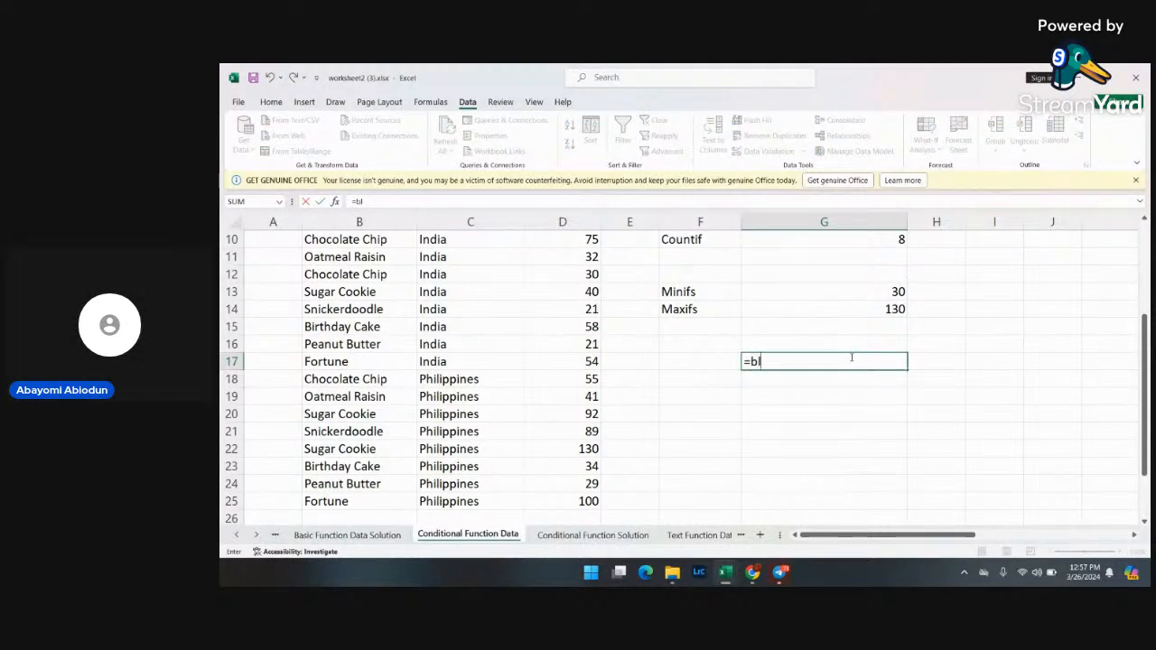
{"action": "type", "text": "a"}
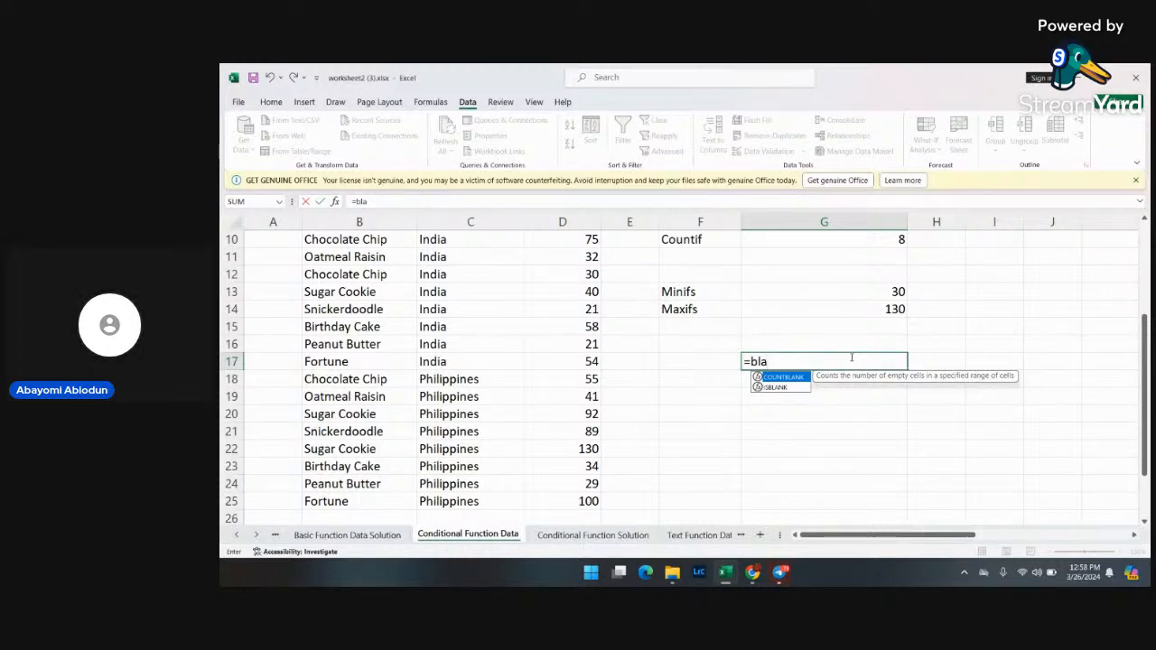
{"action": "key", "text": "BackSpace"}
{"action": "key", "text": "BackSpace"}
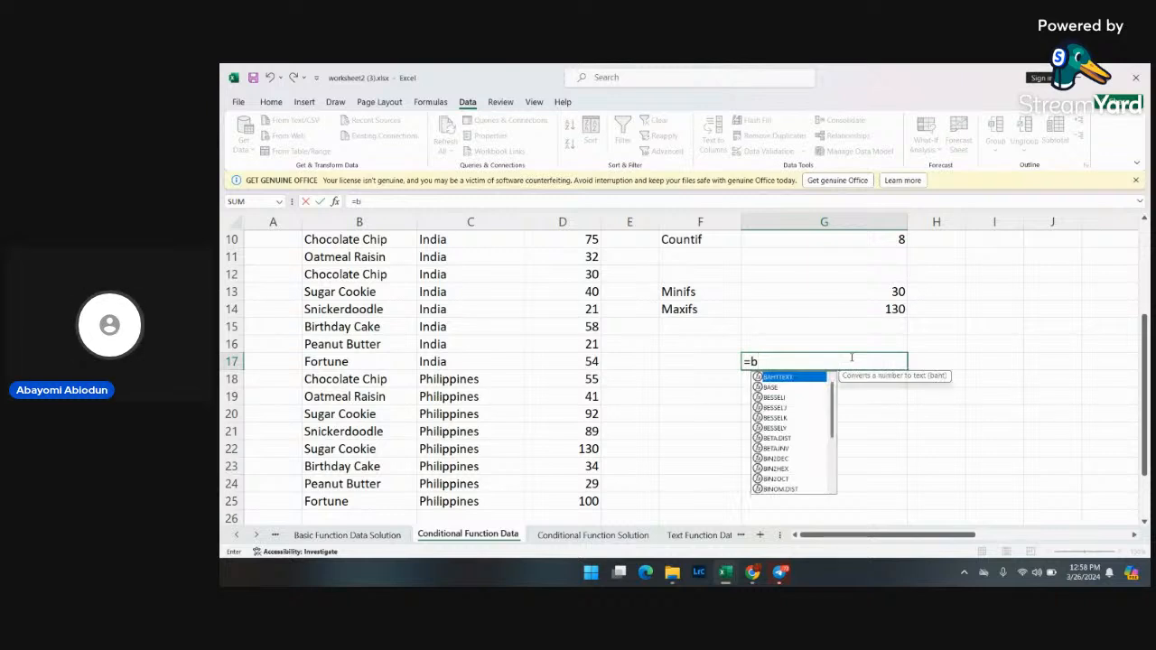
{"action": "key", "text": "BackSpace"}
{"action": "type", "text": "coun"}
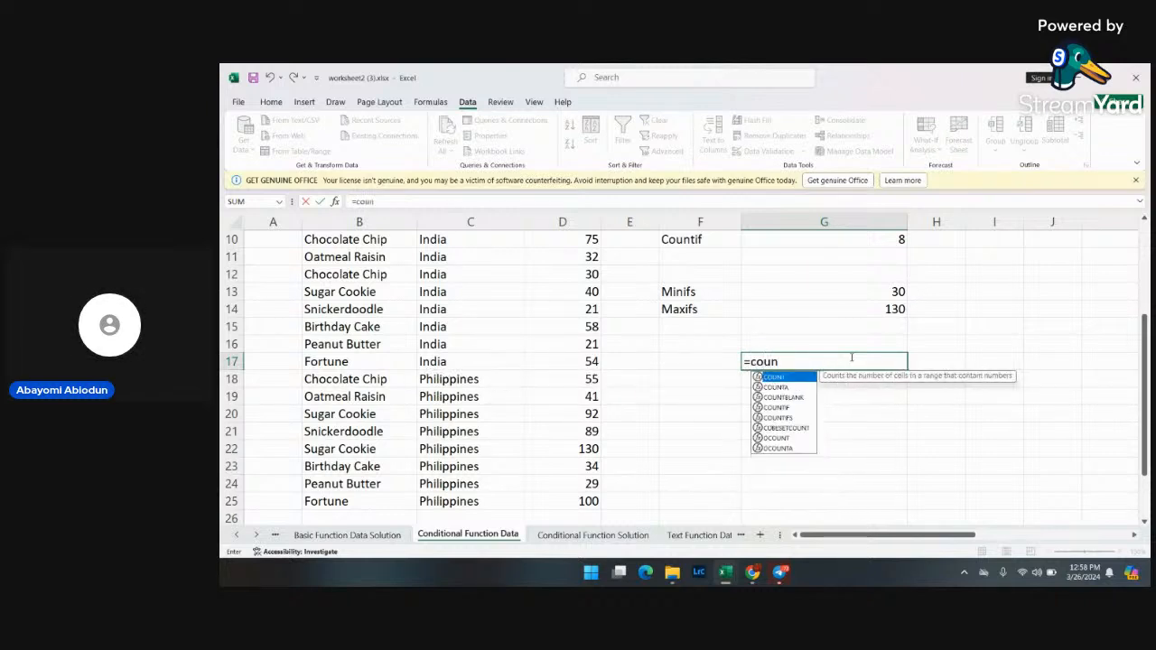
{"action": "type", "text": "tb"}
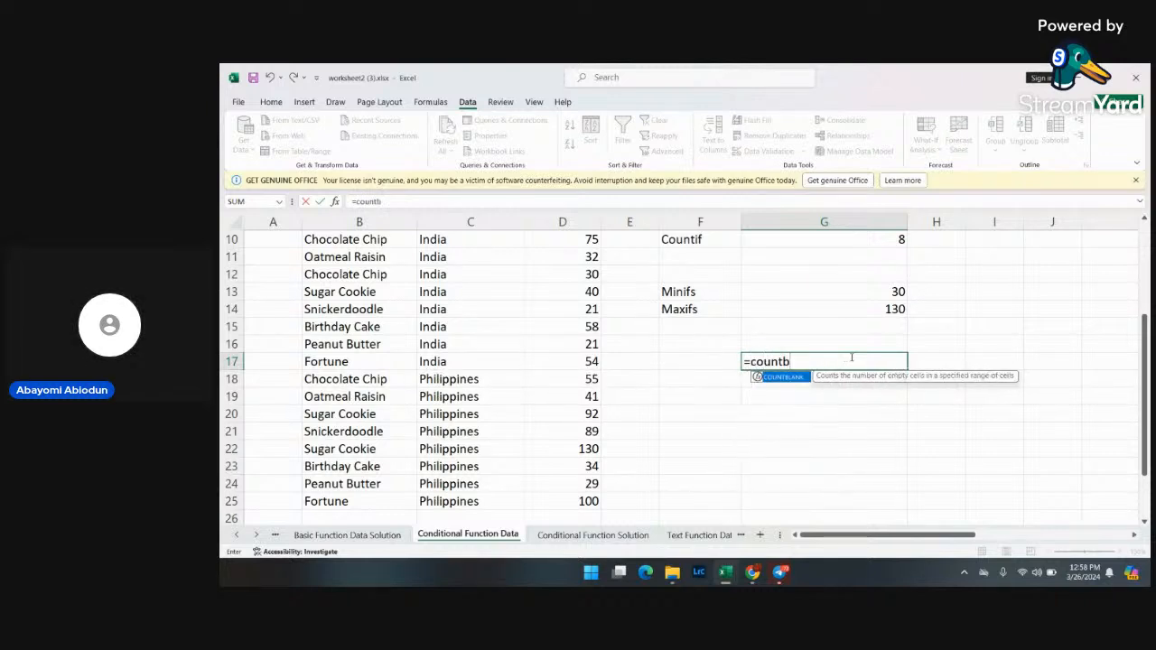
{"action": "type", "text": "lank"}
{"action": "key", "text": "BackSpace"}
{"action": "key", "text": "BackSpace"}
{"action": "key", "text": "BackSpace"}
{"action": "key", "text": "BackSpace"}
{"action": "key", "text": "BackSpace"}
{"action": "key", "text": "BackSpace"}
{"action": "key", "text": "BackSpace"}
{"action": "key", "text": "BackSpace"}
{"action": "key", "text": "BackSpace"}
{"action": "key", "text": "BackSpace"}
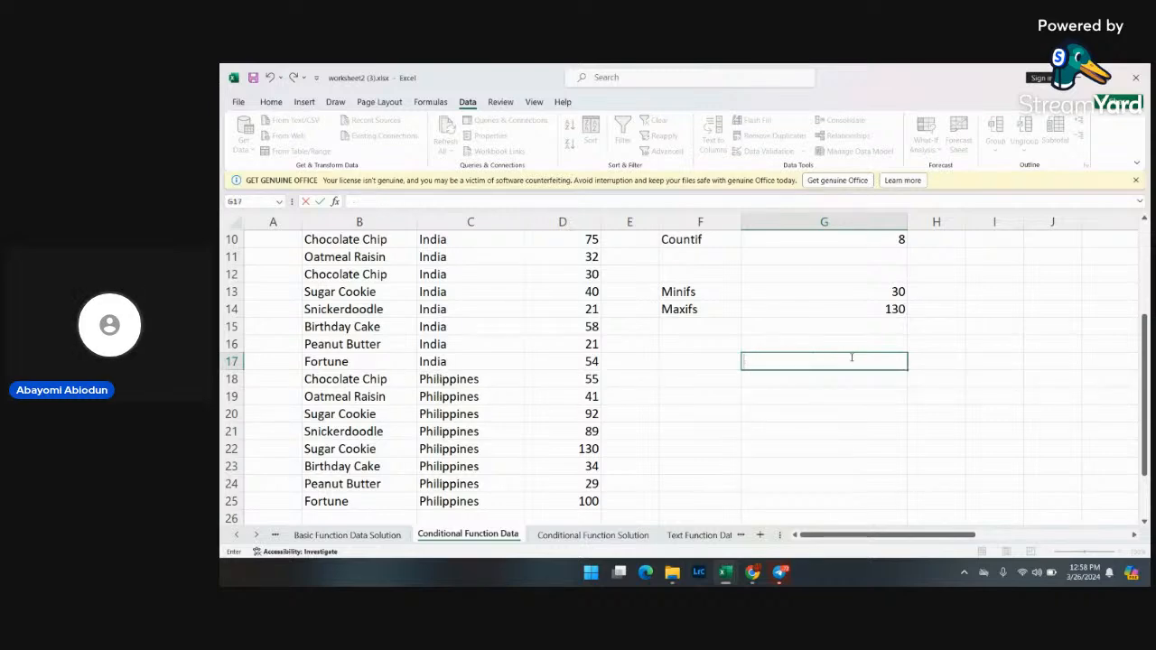
{"action": "left_click", "coordinate": [919, 358]}
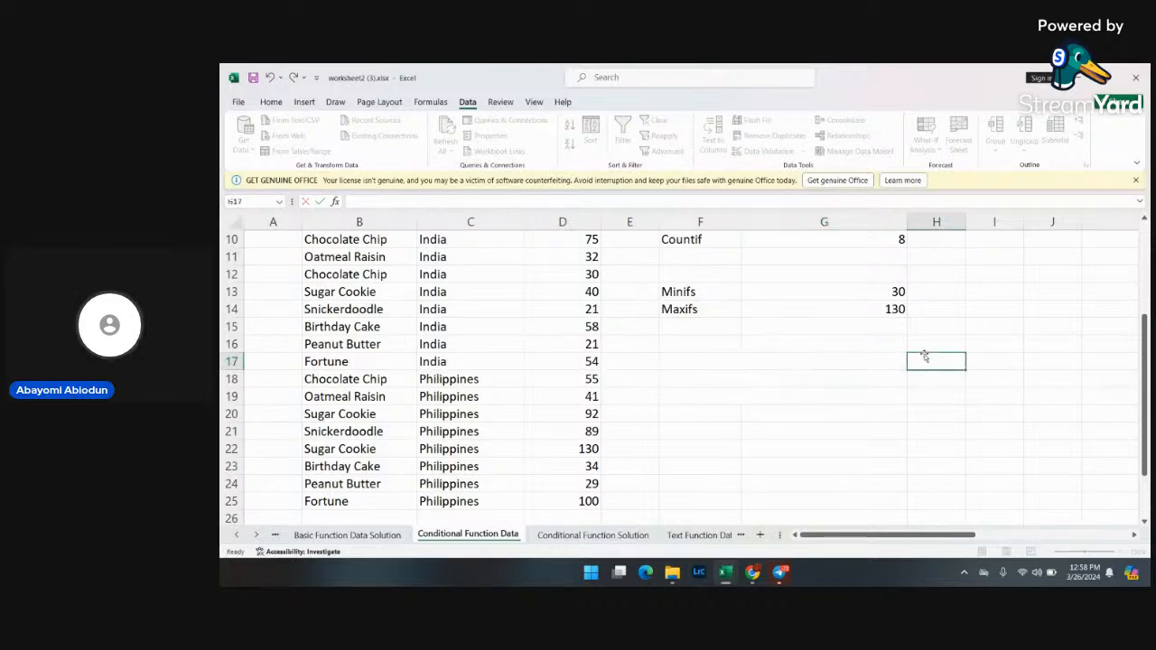
- Look over the examples on the Text Function Data sheet and open the Logical Function Data sheet
{"action": "scroll", "coordinate": [805, 307], "scroll_direction": "up", "scroll_amount": 3}
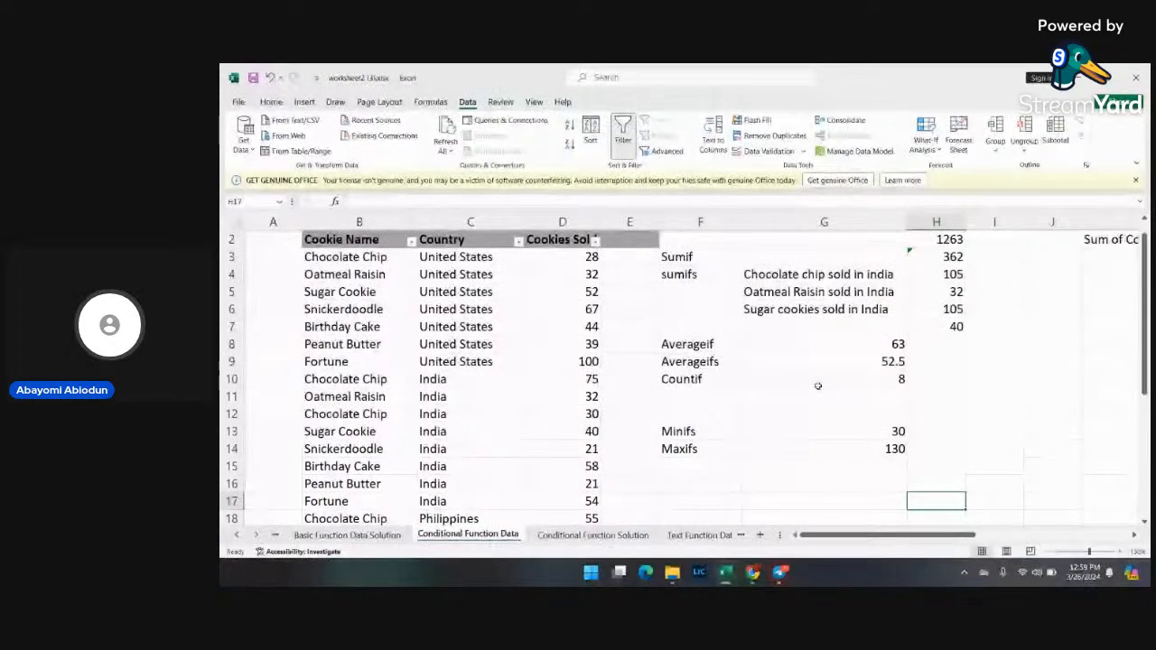
{"action": "scroll", "coordinate": [822, 373], "scroll_direction": "up", "scroll_amount": 1}
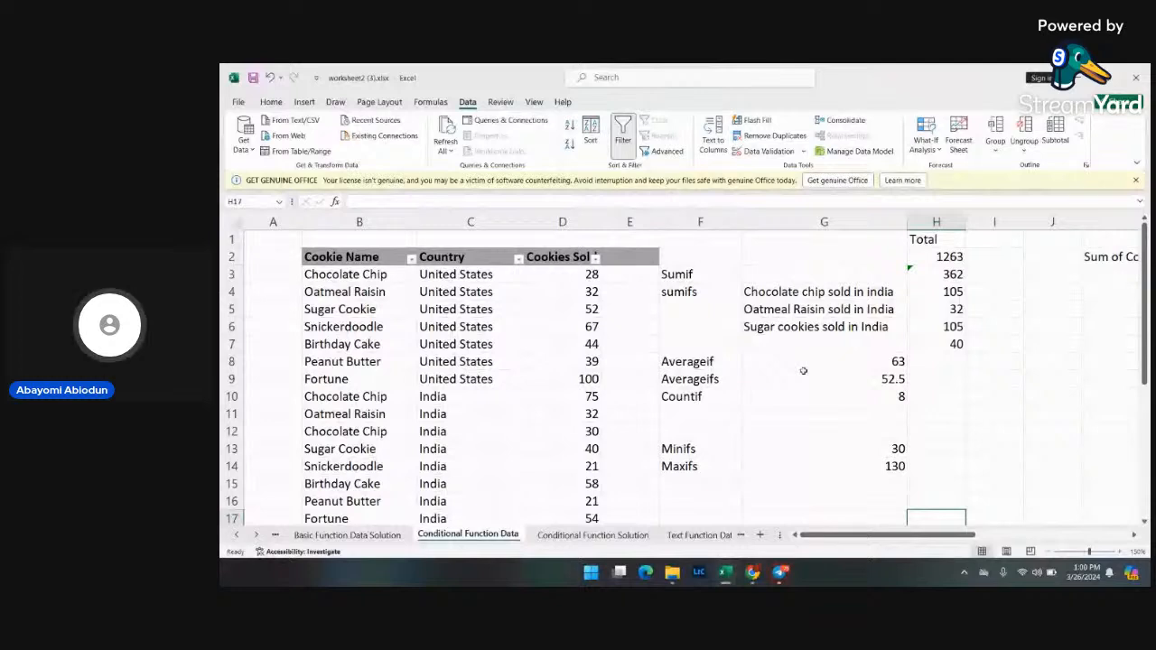
{"action": "left_click", "coordinate": [257, 536]}
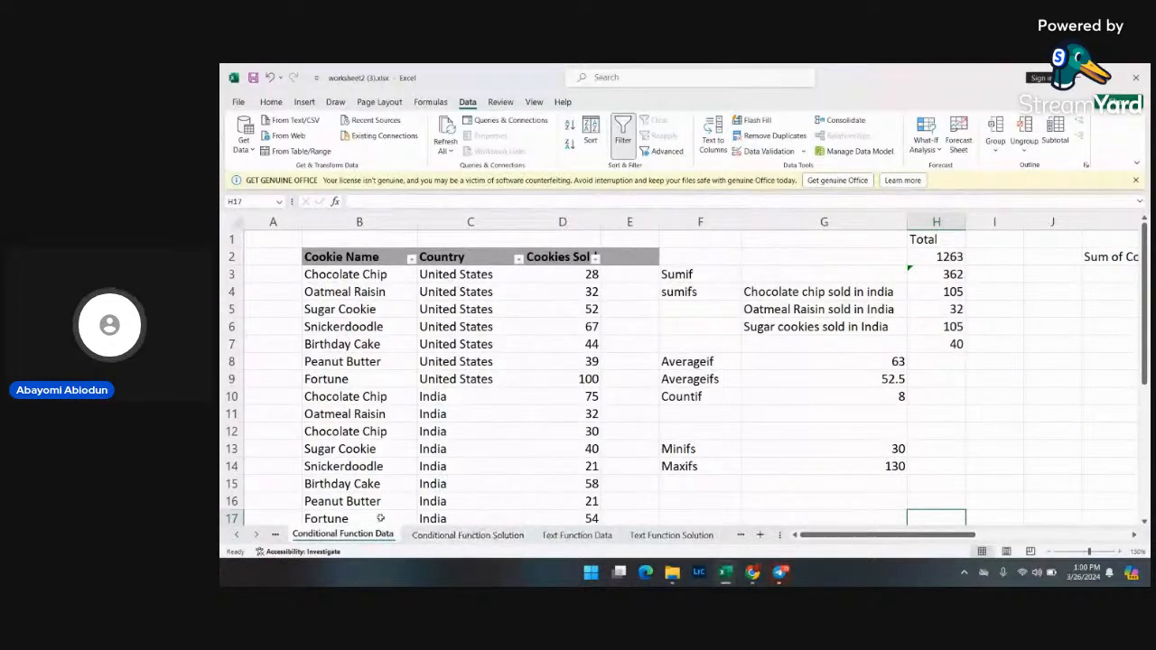
{"action": "left_click", "coordinate": [577, 535]}
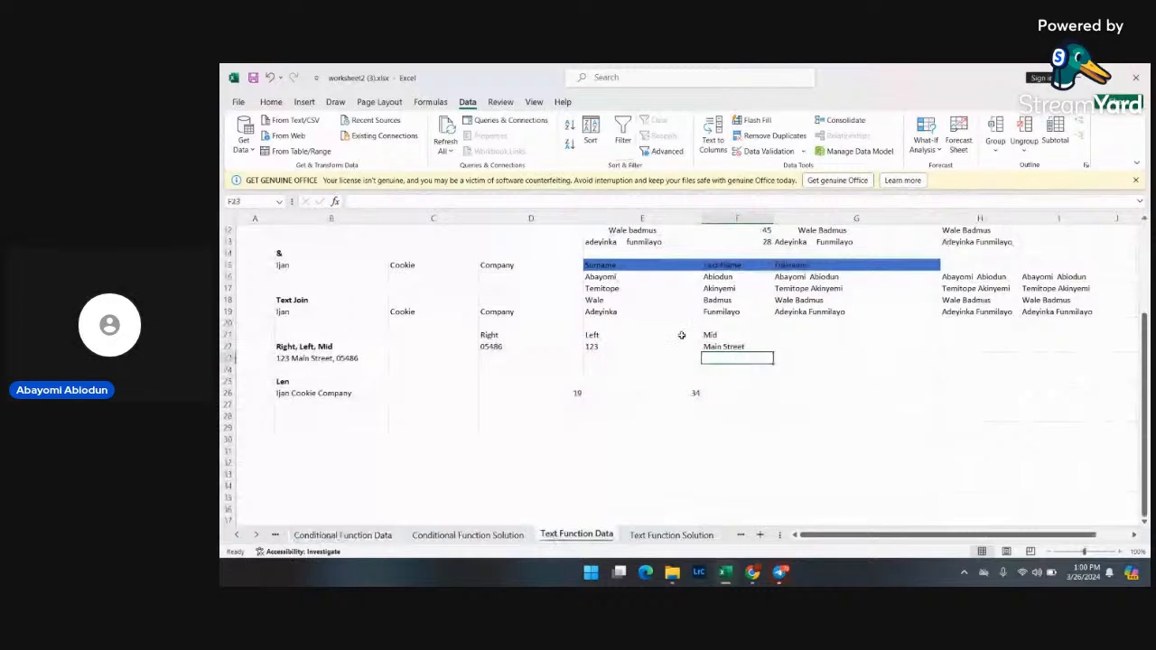
{"action": "scroll", "coordinate": [682, 335], "scroll_direction": "up", "scroll_amount": 2}
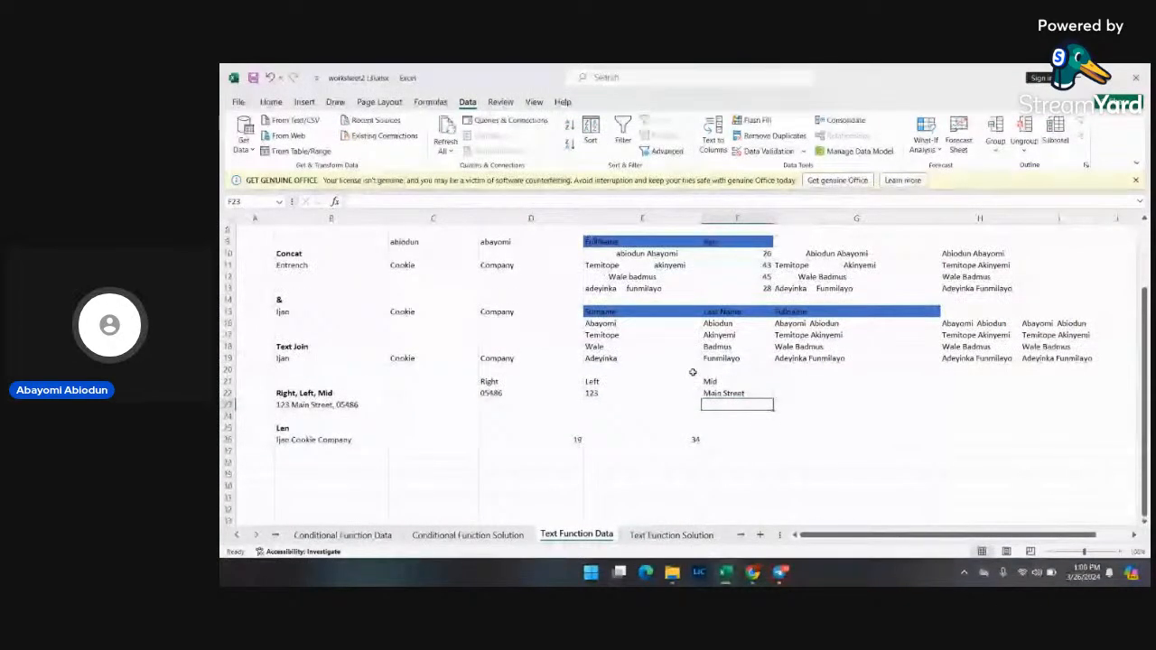
{"action": "scroll", "coordinate": [692, 373], "scroll_direction": "down", "scroll_amount": 2}
{"action": "left_click", "coordinate": [257, 534]}
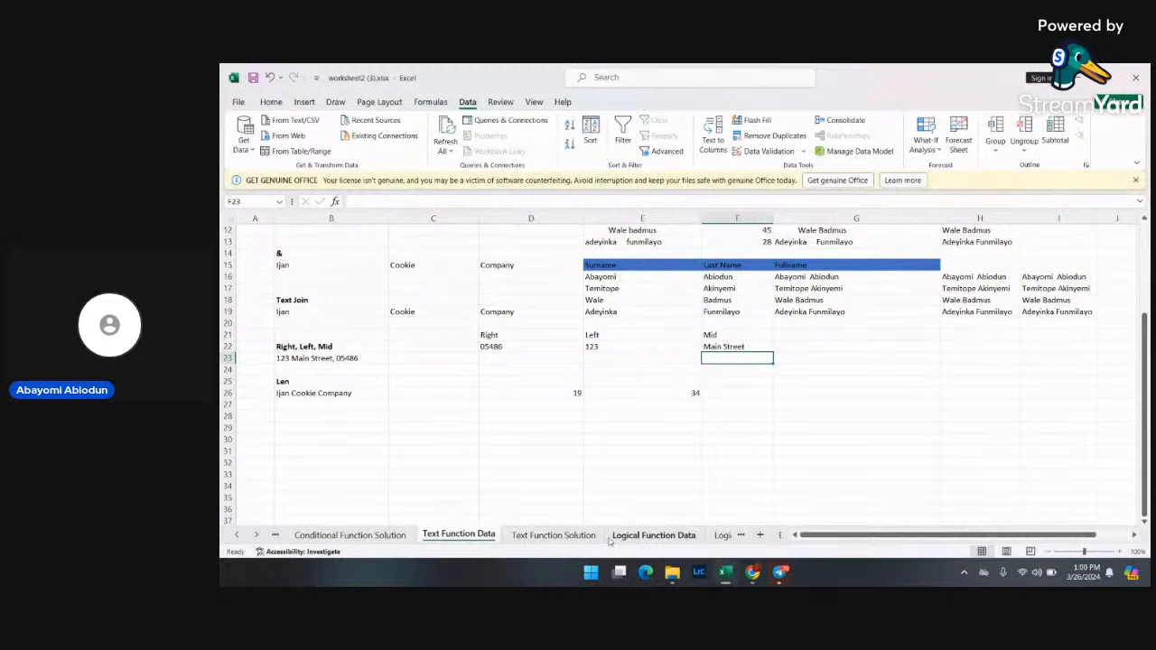
{"action": "left_click", "coordinate": [652, 535]}
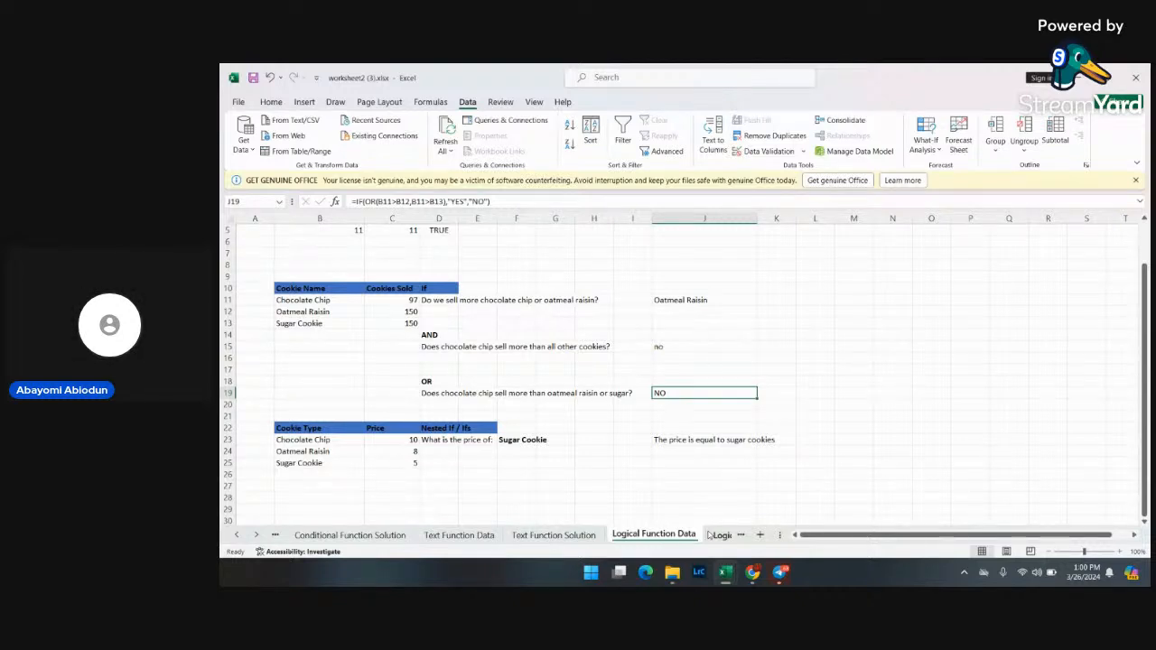
- Switch to the StreamYard studio in the browser and end the live stream
{"action": "left_click", "coordinate": [1078, 80]}
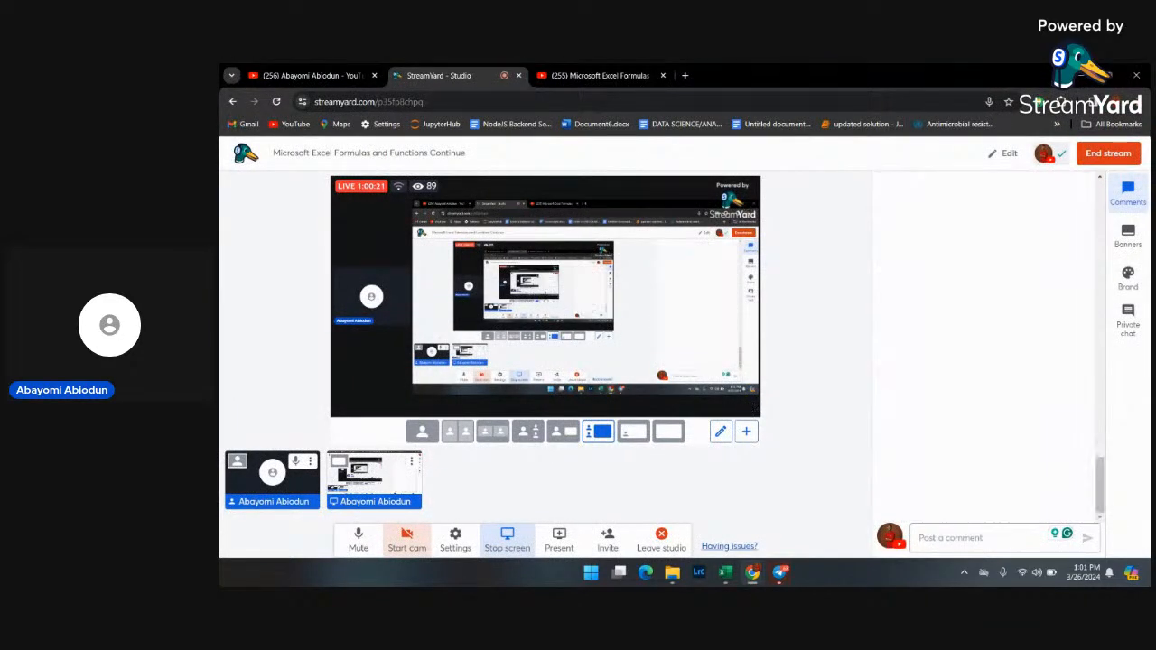
{"action": "left_click", "coordinate": [1108, 155]}
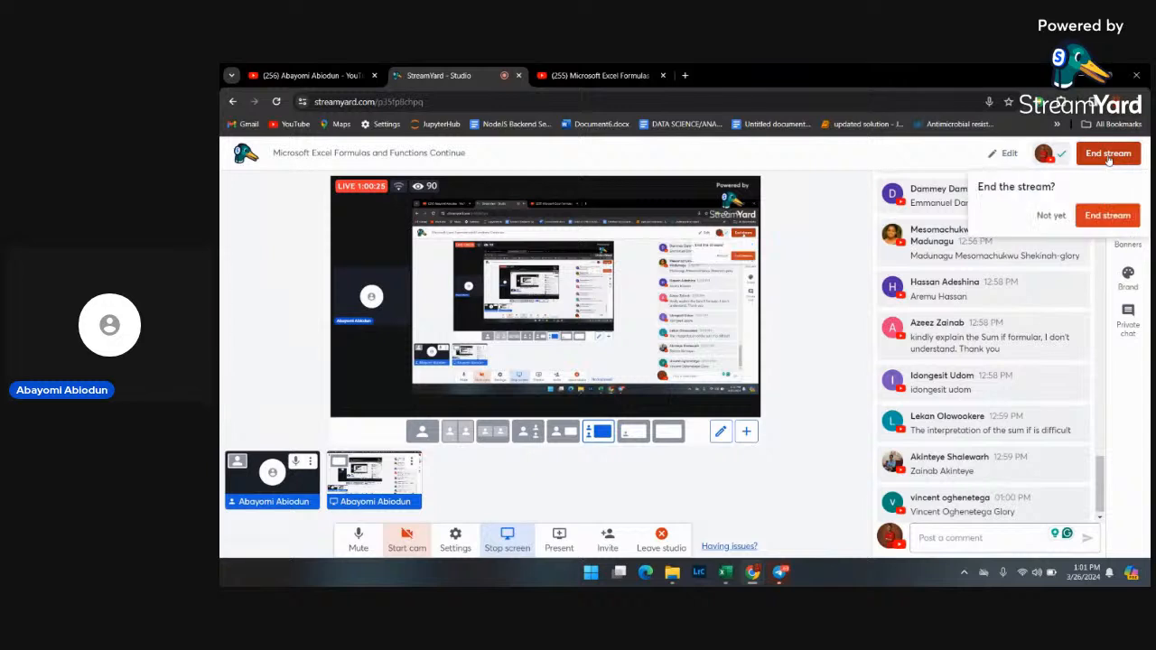
{"action": "left_click", "coordinate": [1104, 216]}
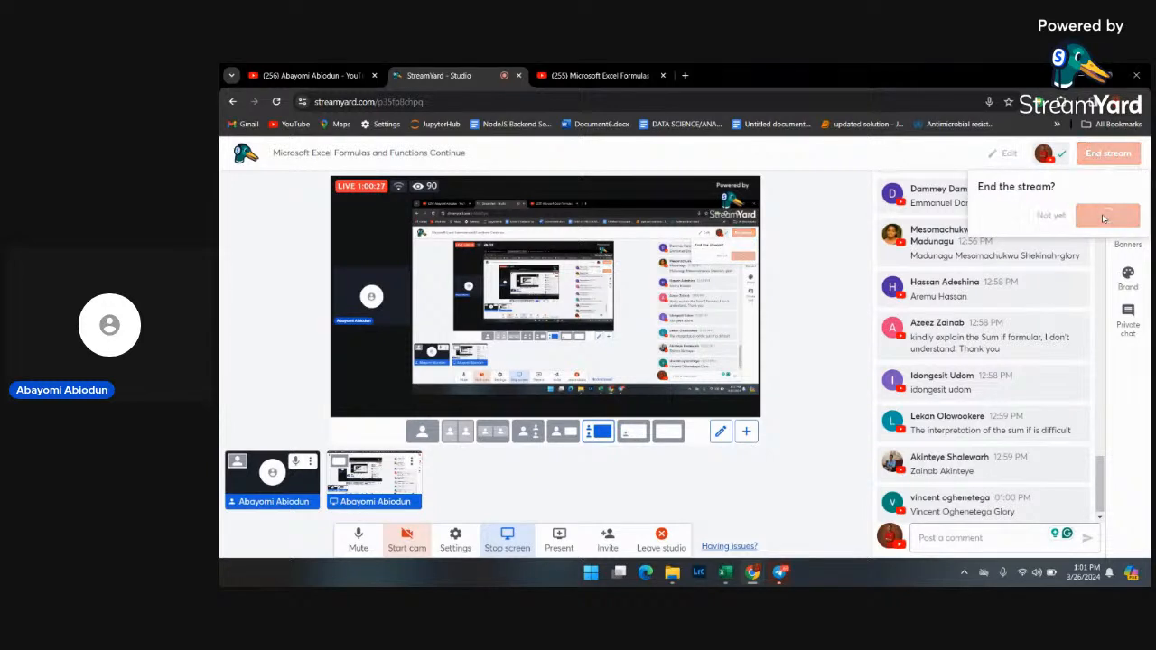